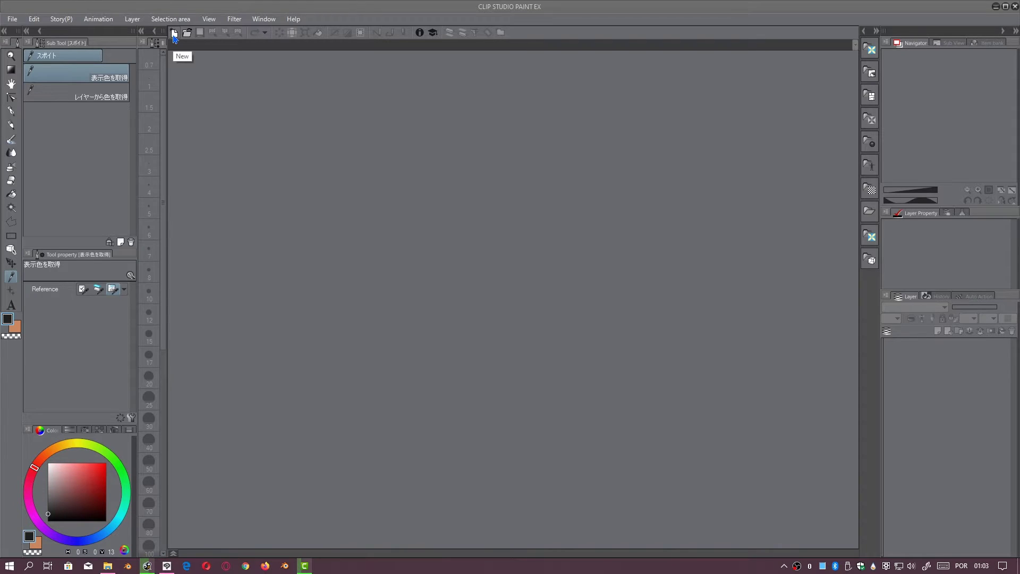
Create a new animation file with the ANIME FULL HD preset: 1920 × 1080 px, 300 dpi, 30 fps, story name INTRO
left_click(174, 35)
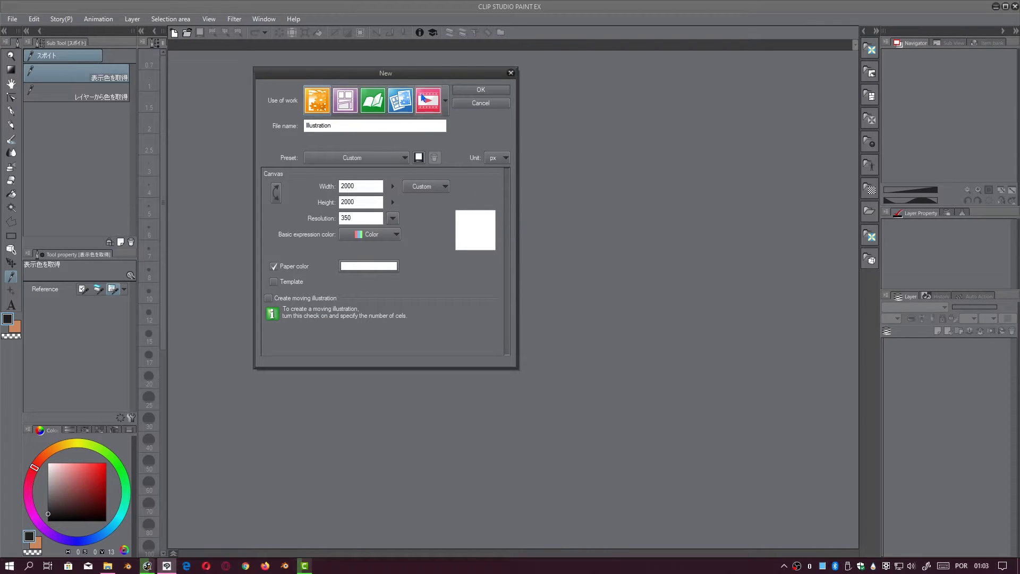
left_click(429, 103)
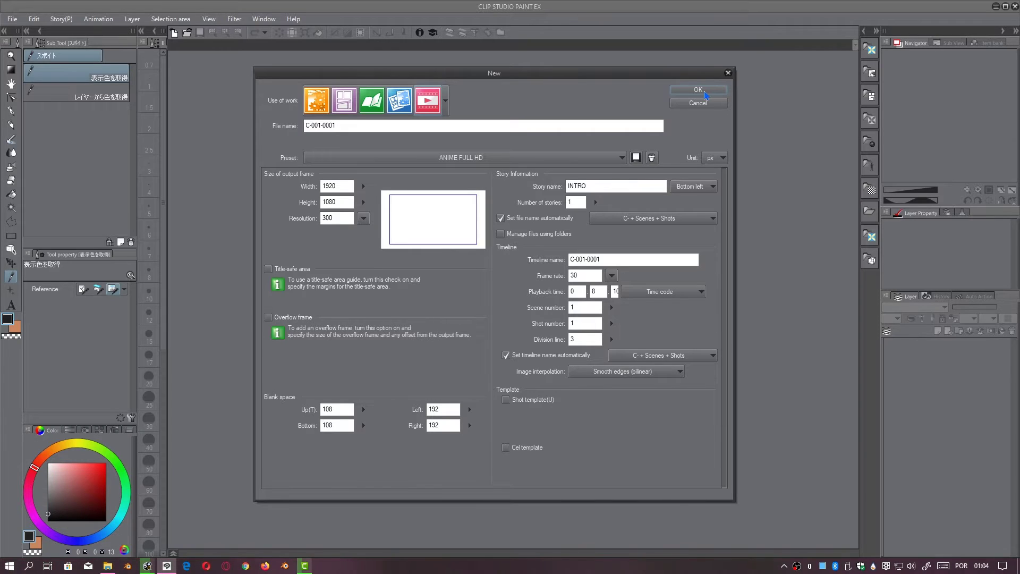
left_click(705, 95)
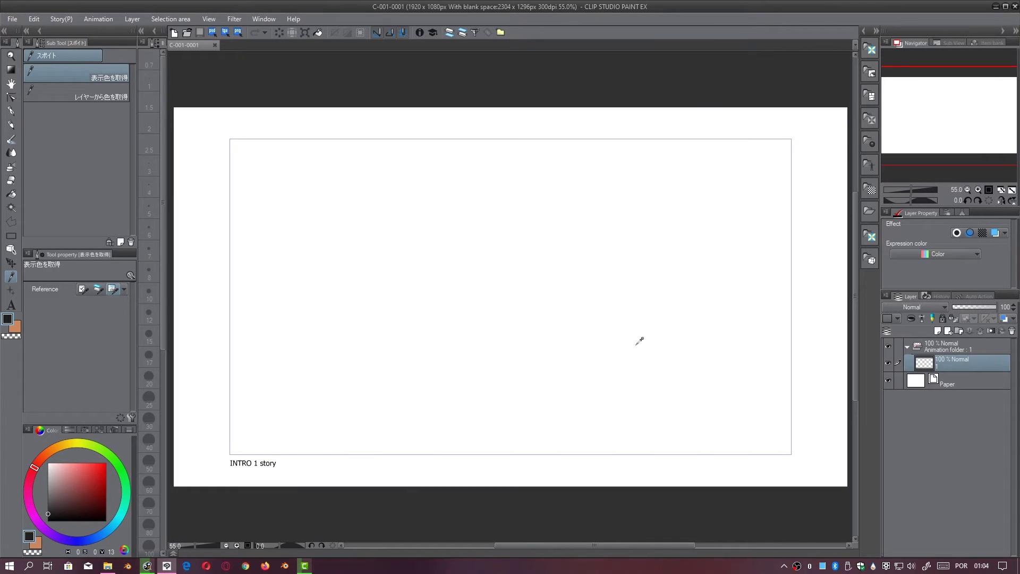
Hide the Paper layer and delete the empty cel 1 from the animation folder
left_click(888, 381)
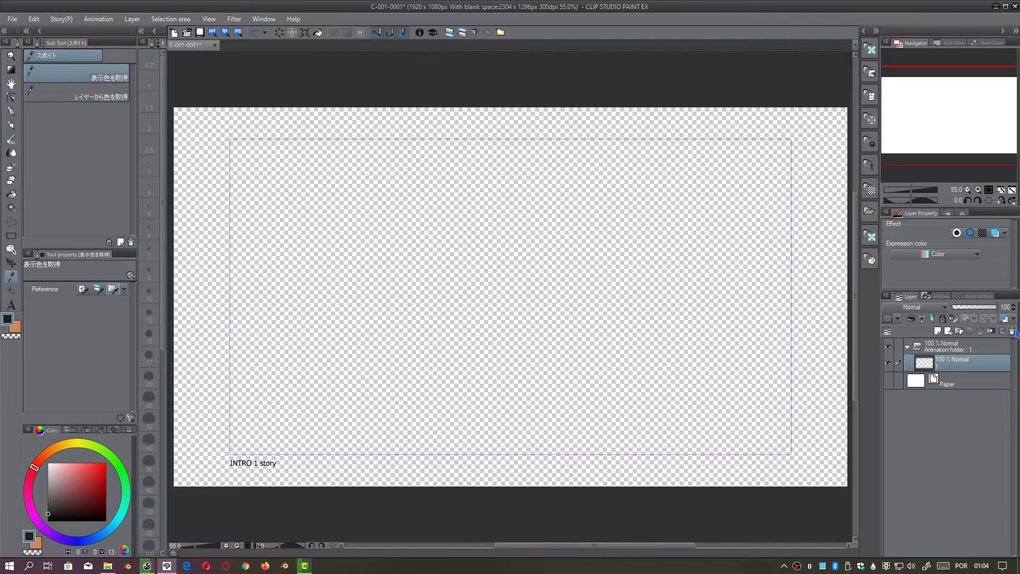
left_click(1012, 332)
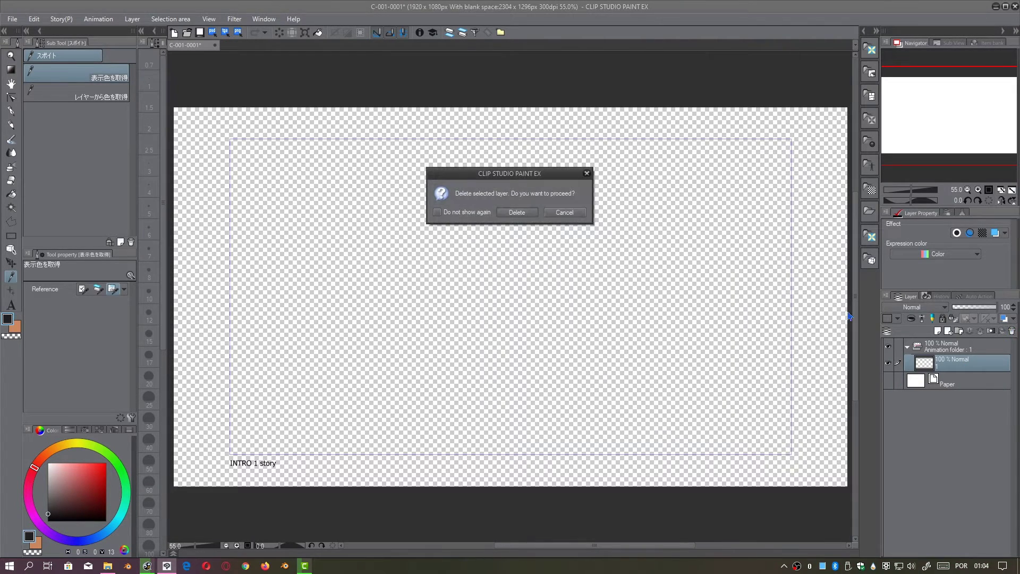
left_click(518, 212)
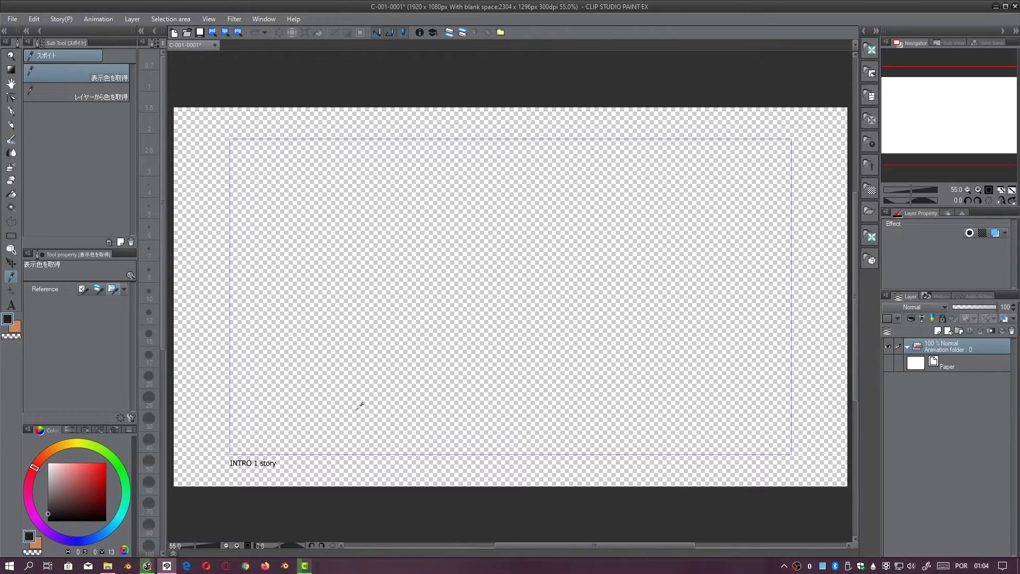
Switch to File Explorer and look through the numbered frames and the subfolders 1 and 2 in the SEQUENCES folder
left_click(108, 565)
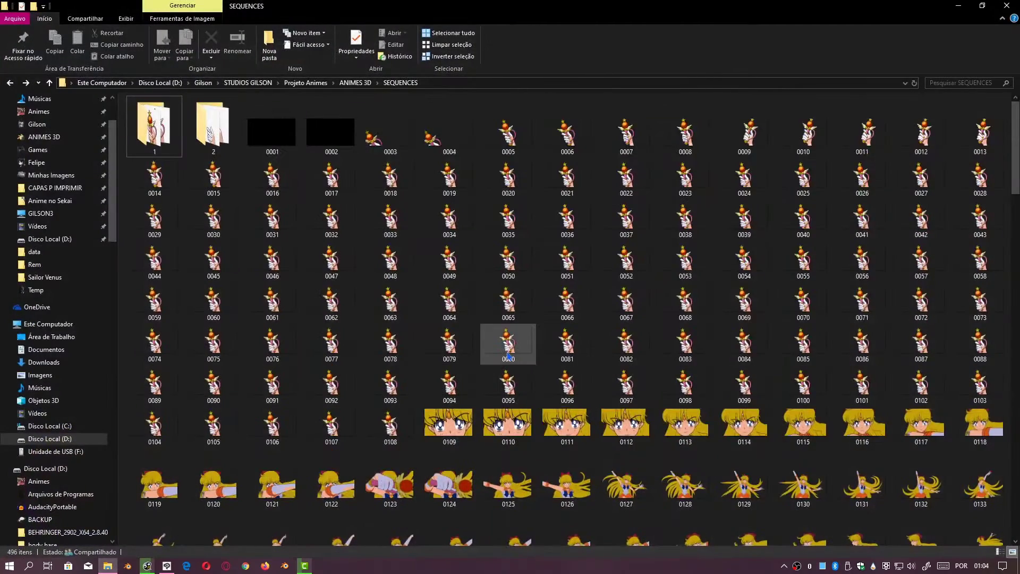
scroll(672, 281, "down", 10)
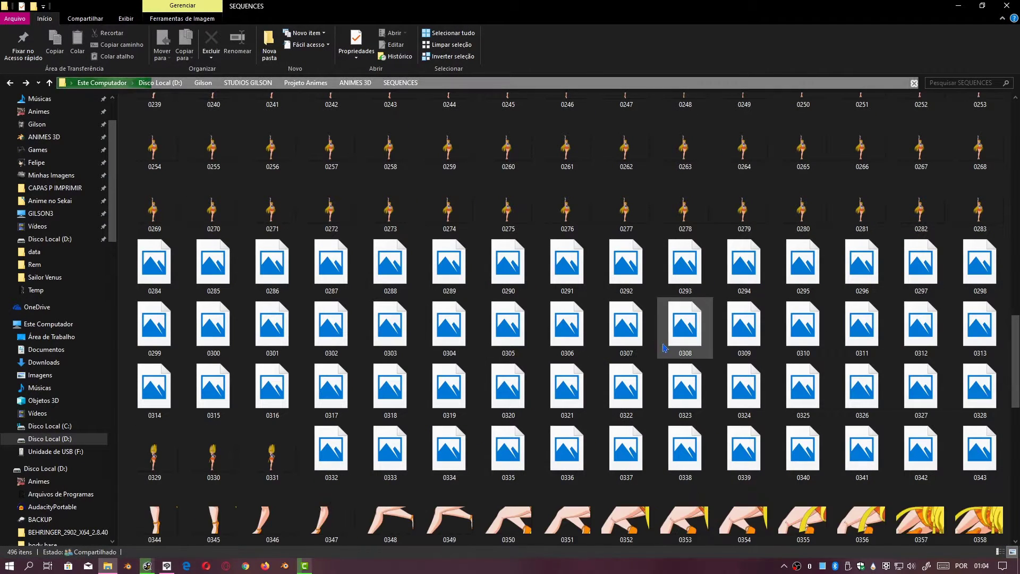
scroll(667, 351, "down", 3)
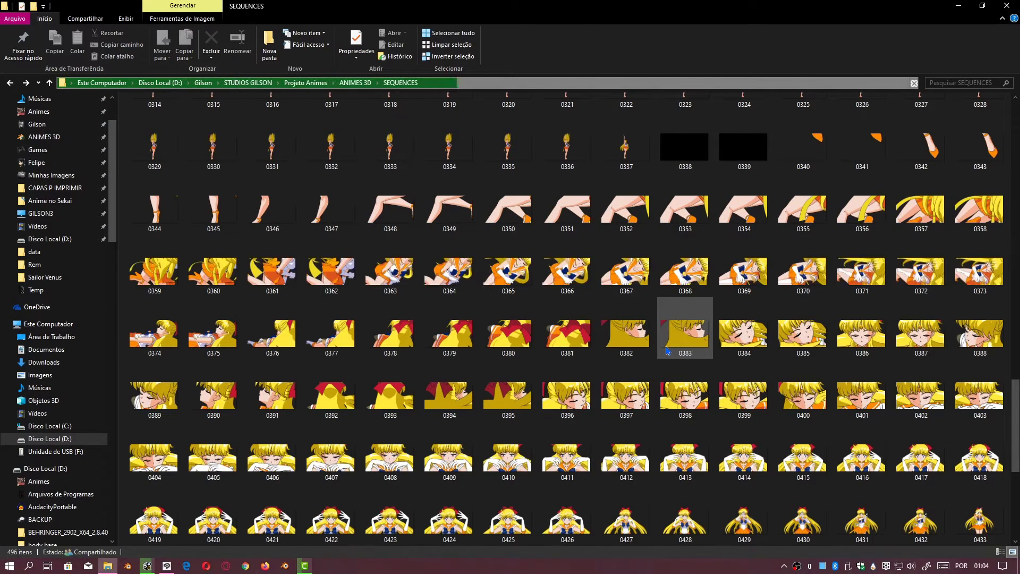
scroll(668, 351, "down", 3)
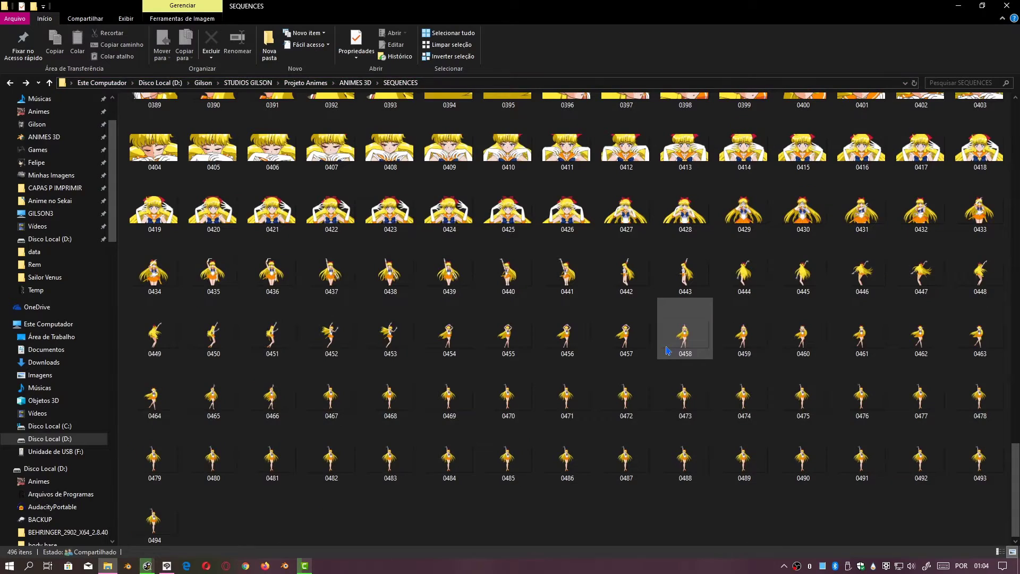
scroll(659, 365, "up", 6)
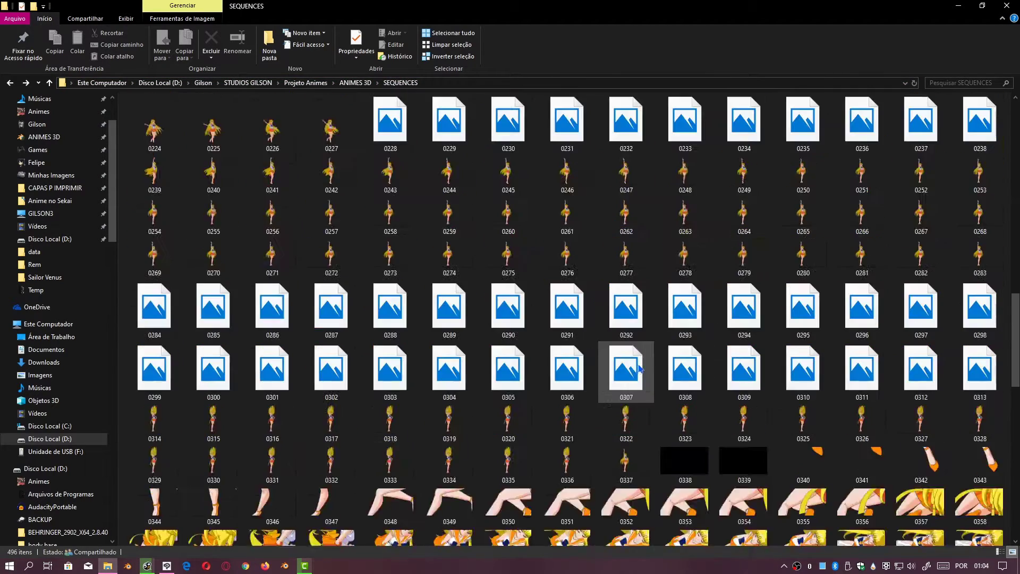
scroll(640, 368, "up", 5)
left_click(177, 126)
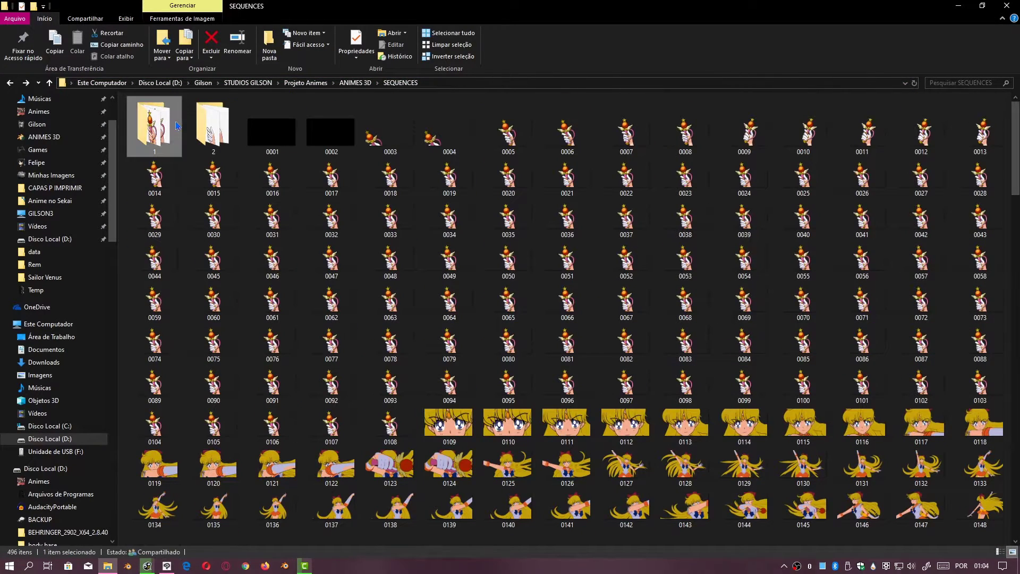
left_click(222, 141)
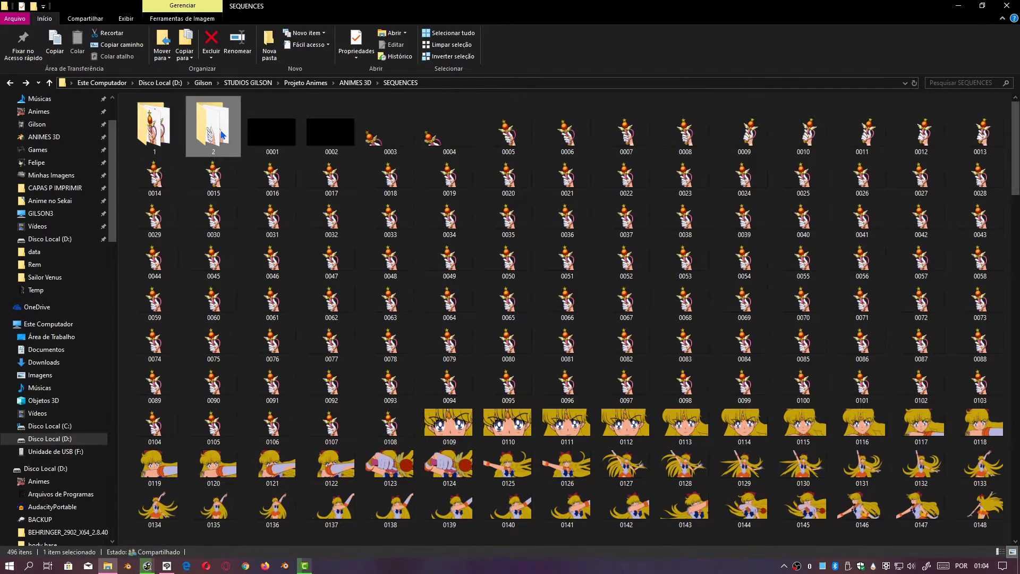
Open subfolder 1, select all its images and import them into the animation folder in Clip Studio Paint
double_click(150, 139)
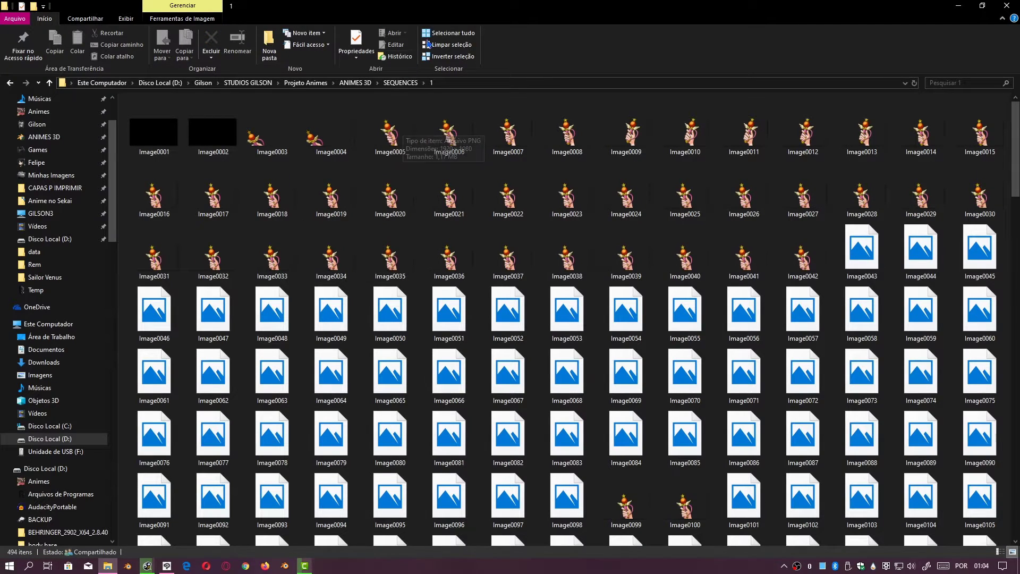
left_click(448, 33)
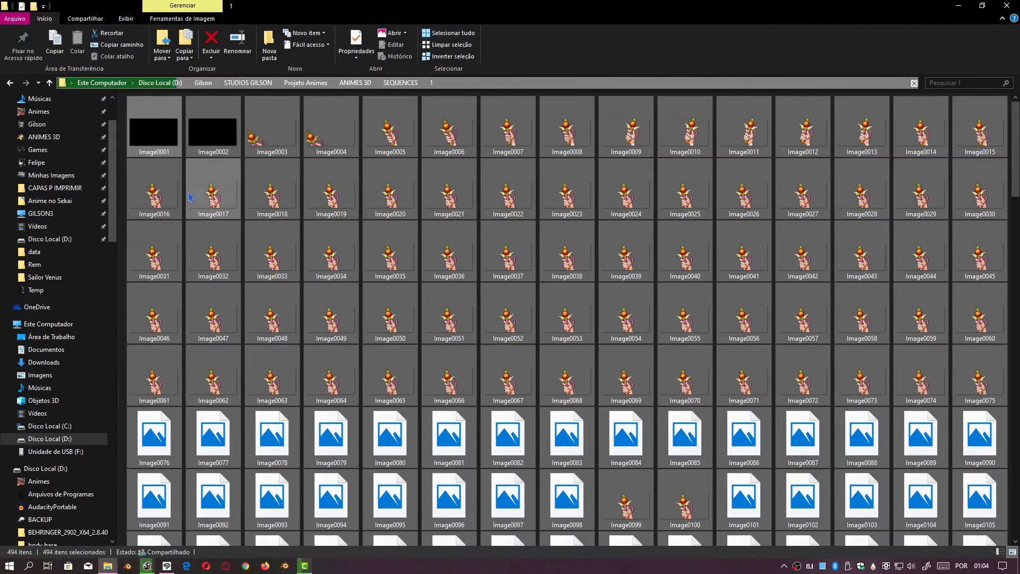
mouse_move(157, 135)
left_mouse_down()
mouse_move(169, 139)
mouse_move(180, 194)
mouse_move(191, 395)
mouse_move(170, 553)
mouse_move(302, 564)
mouse_move(800, 419)
mouse_move(945, 355)
left_mouse_up()
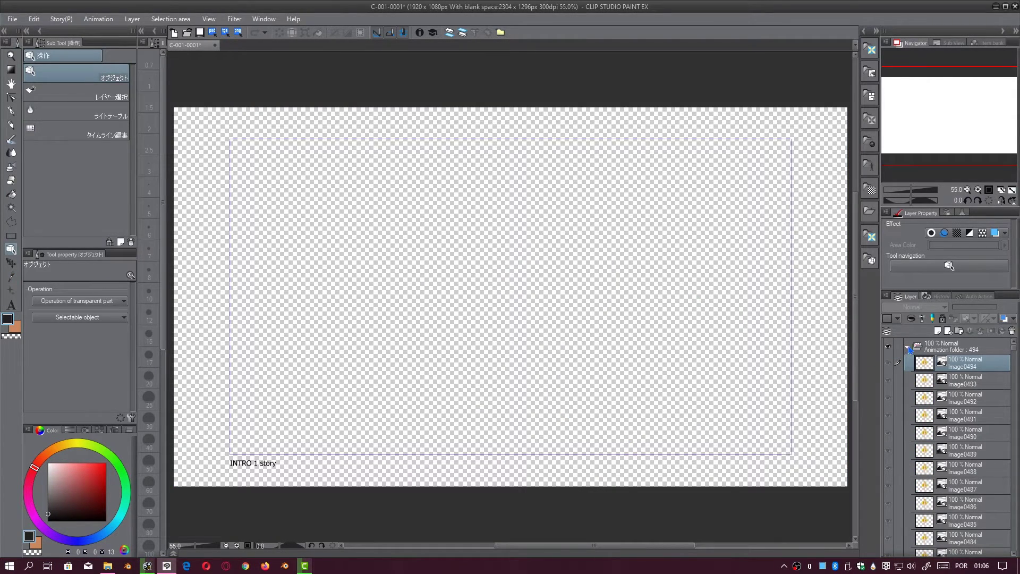
Check the imported image layers inside the animation folder, leaving the folder collapsed
left_click(908, 347)
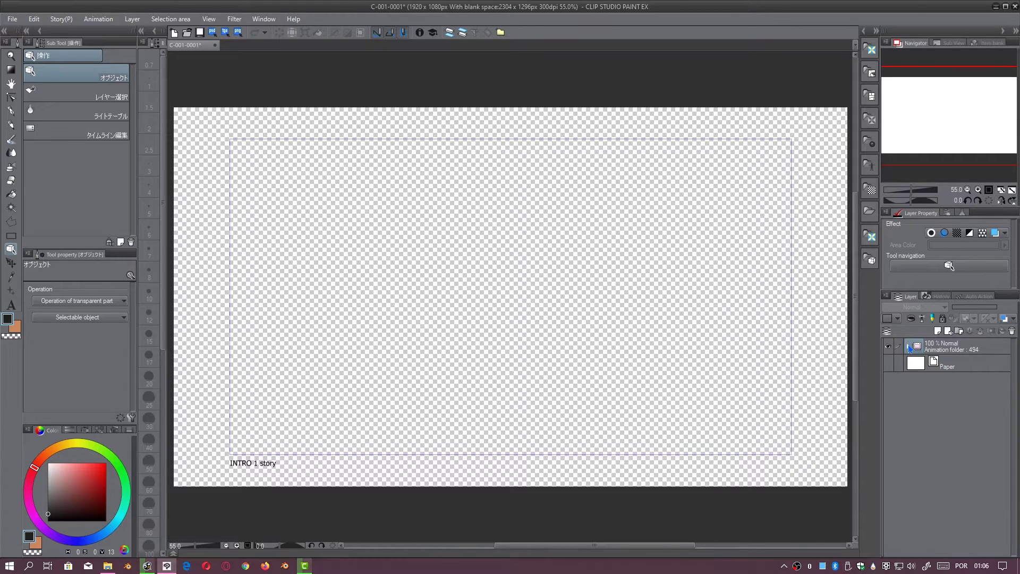
left_click(909, 347)
scroll(969, 470, "down", 5)
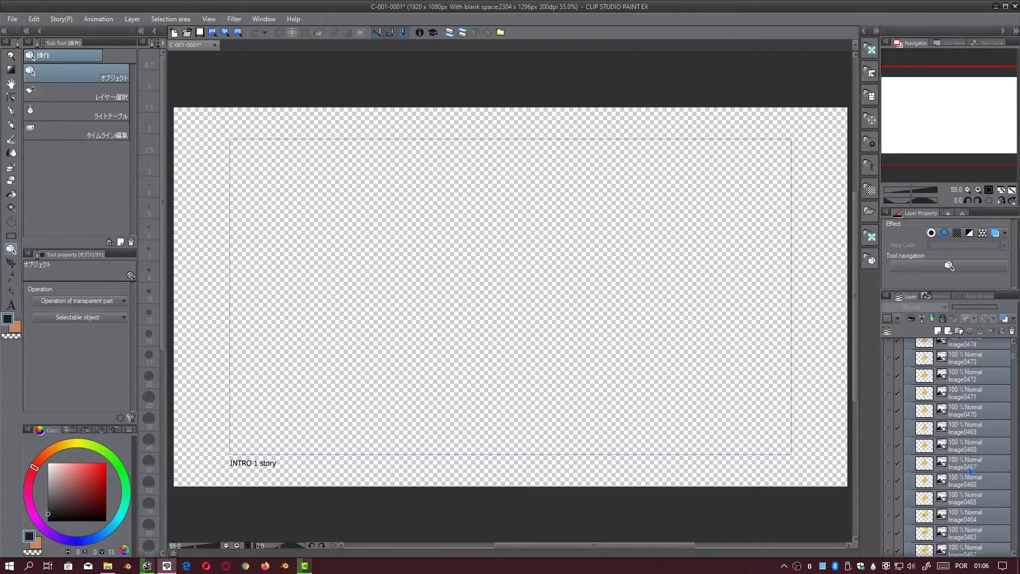
scroll(970, 470, "up", 5)
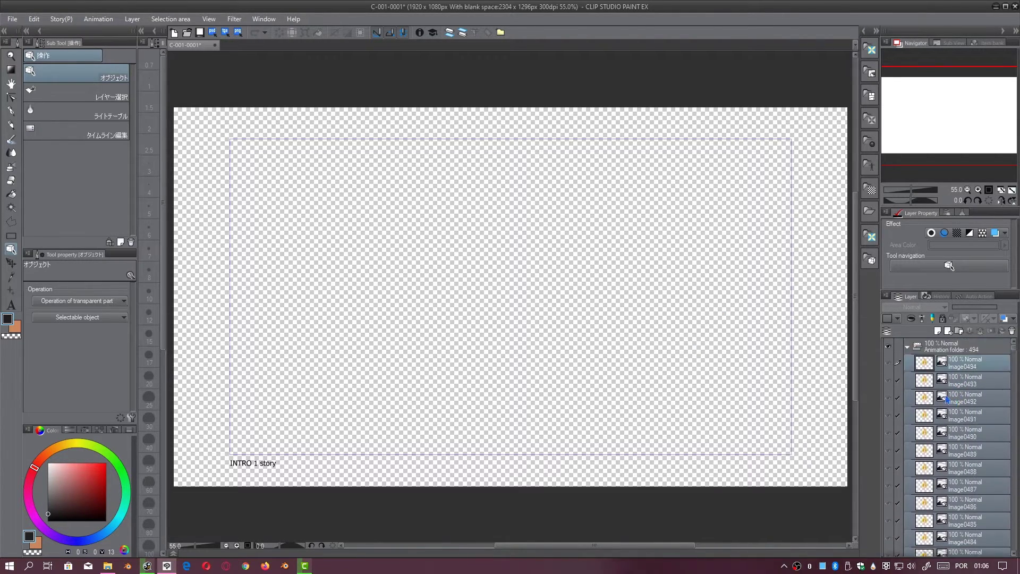
left_click(908, 347)
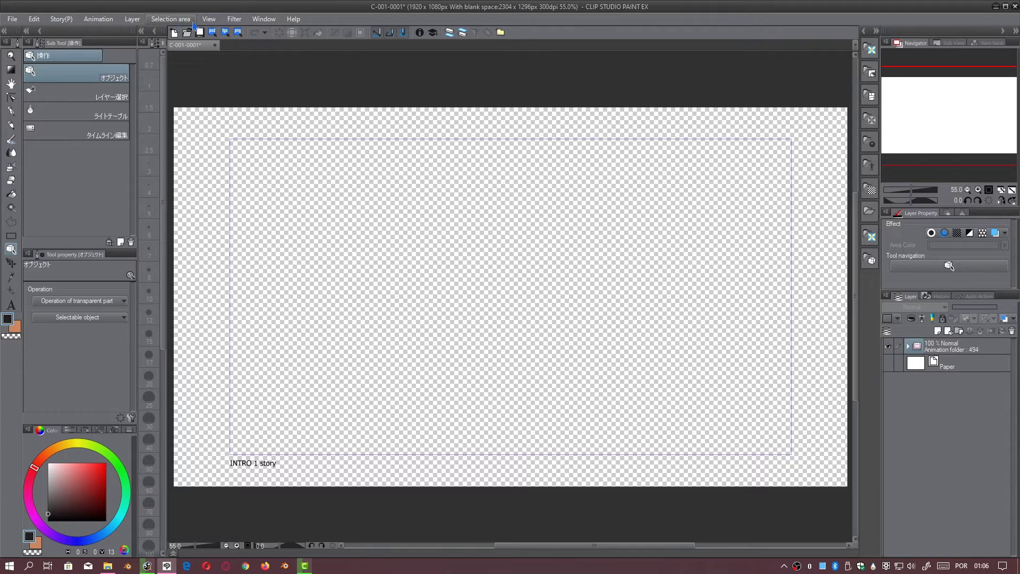
Show the timeline and batch specify existing cels Image0001 to Image0494, with 1 frame per cel and 1 repeat
left_click(174, 554)
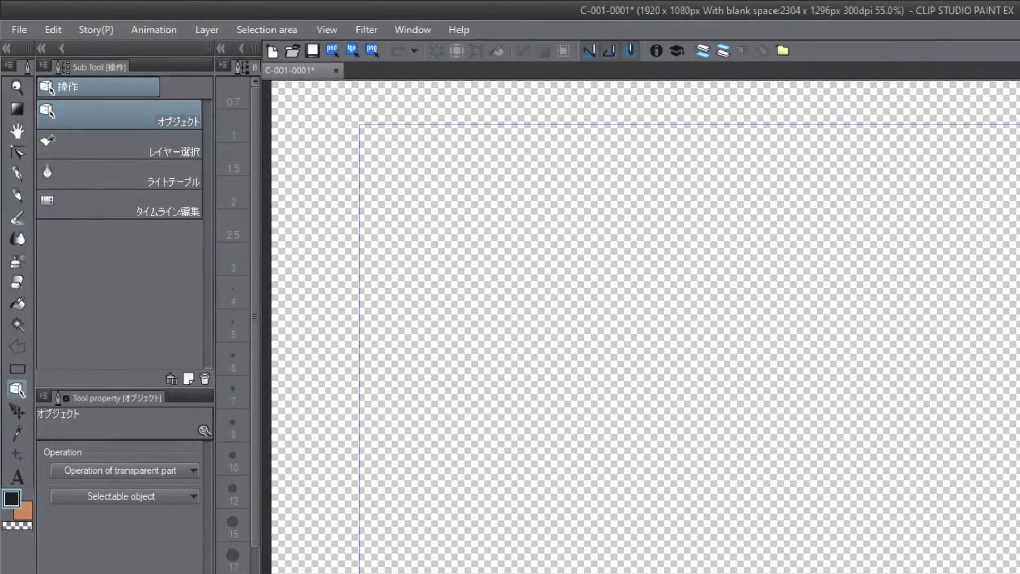
left_click(159, 32)
mouse_move(241, 93)
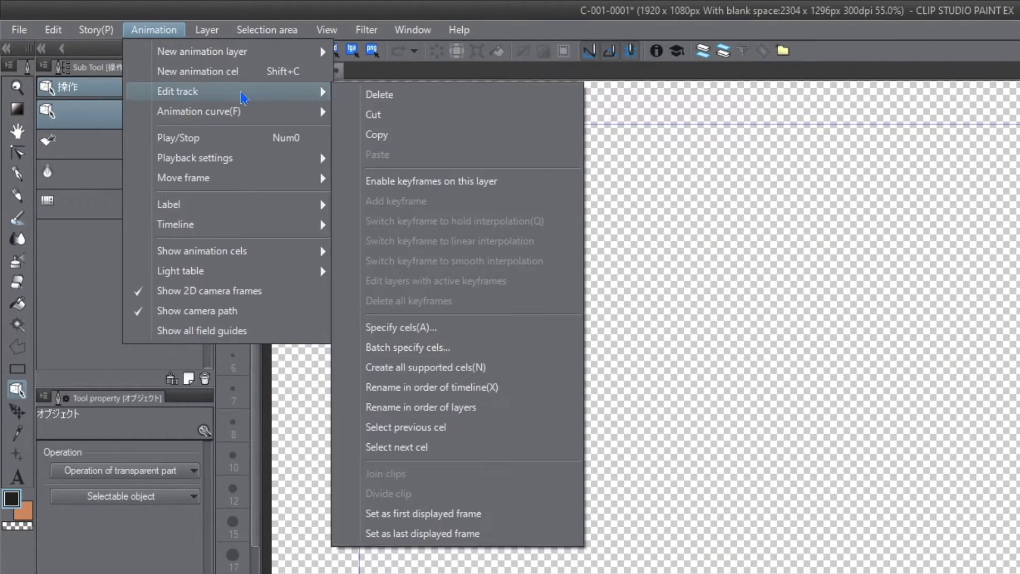
left_click(419, 351)
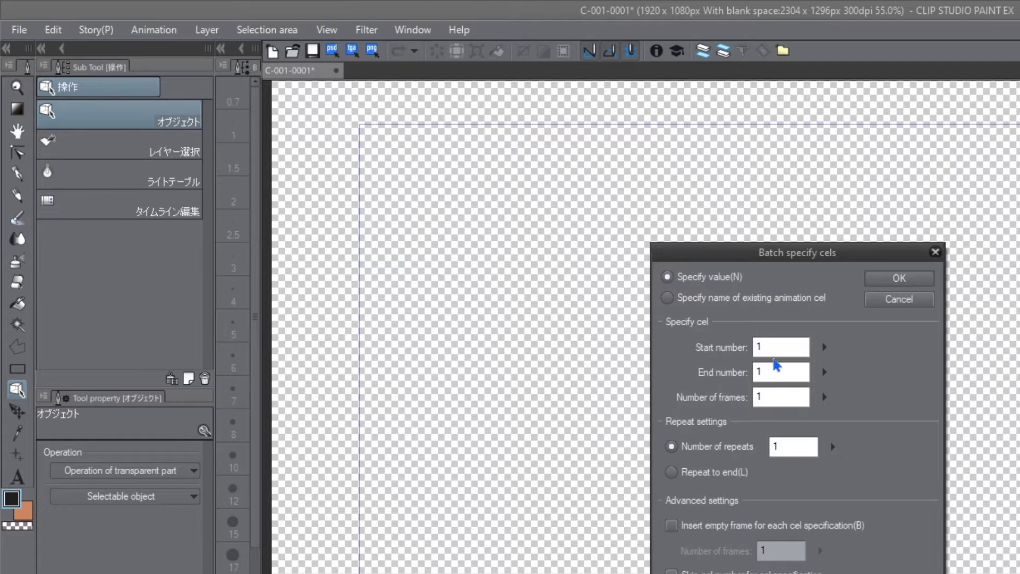
left_click(684, 302)
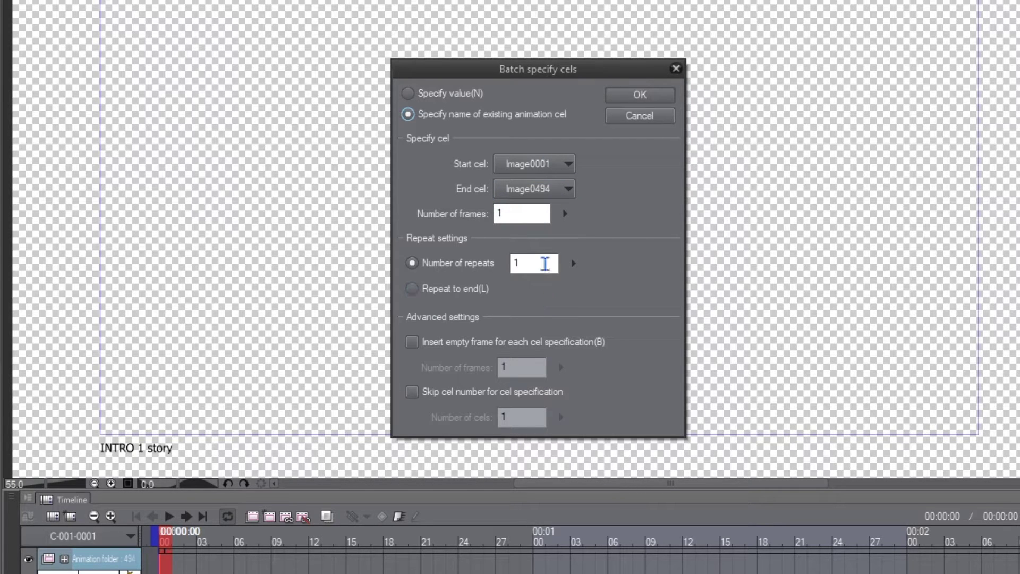
left_click(630, 97)
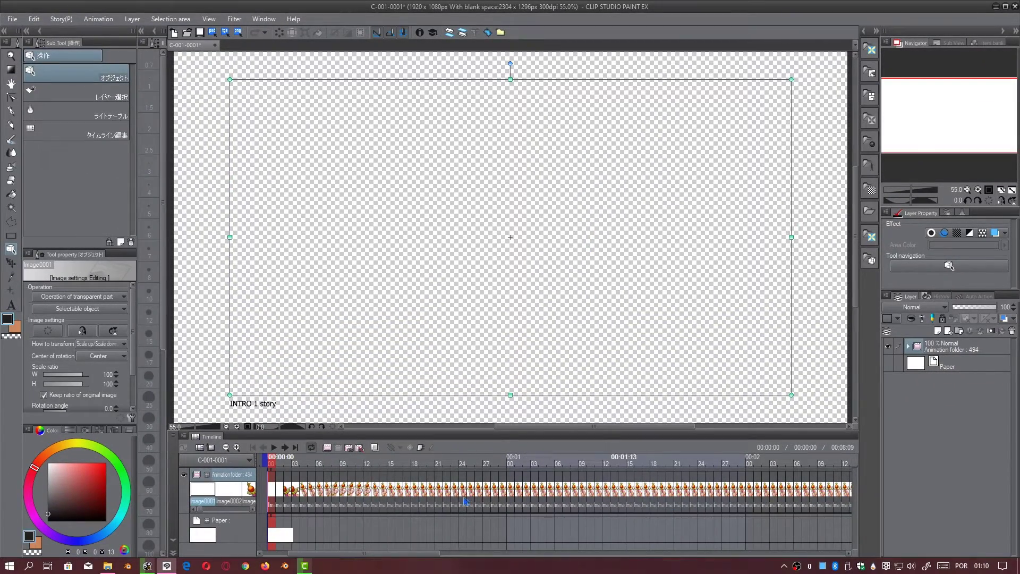
Inspect the full extent of the cel sequence on the timeline, from its start to its end
left_click(231, 450)
left_click(231, 449)
left_click(231, 449)
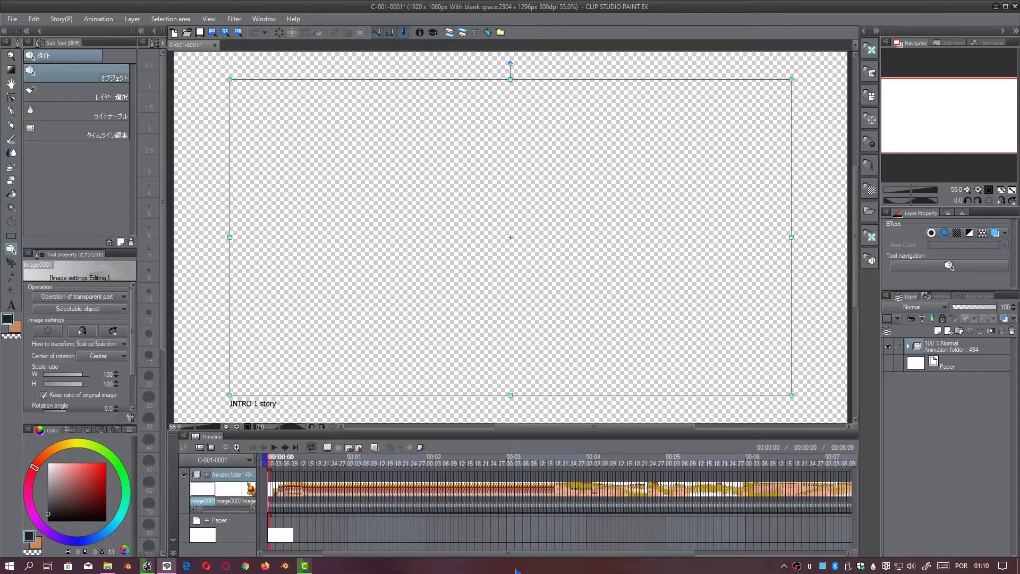
left_click_drag(547, 555, 569, 555)
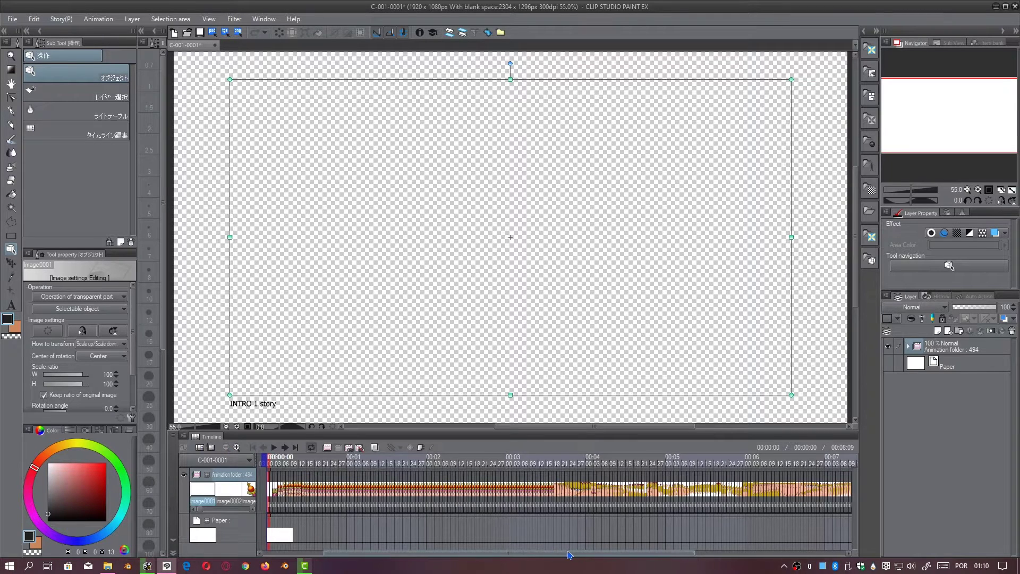
scroll(569, 555, "right", 6)
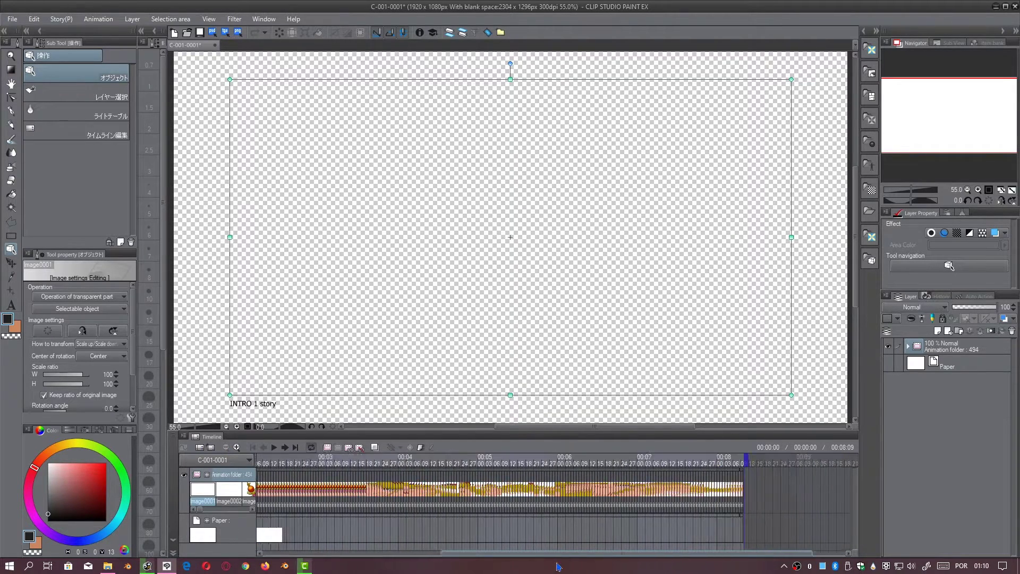
scroll(558, 563, "left", 8)
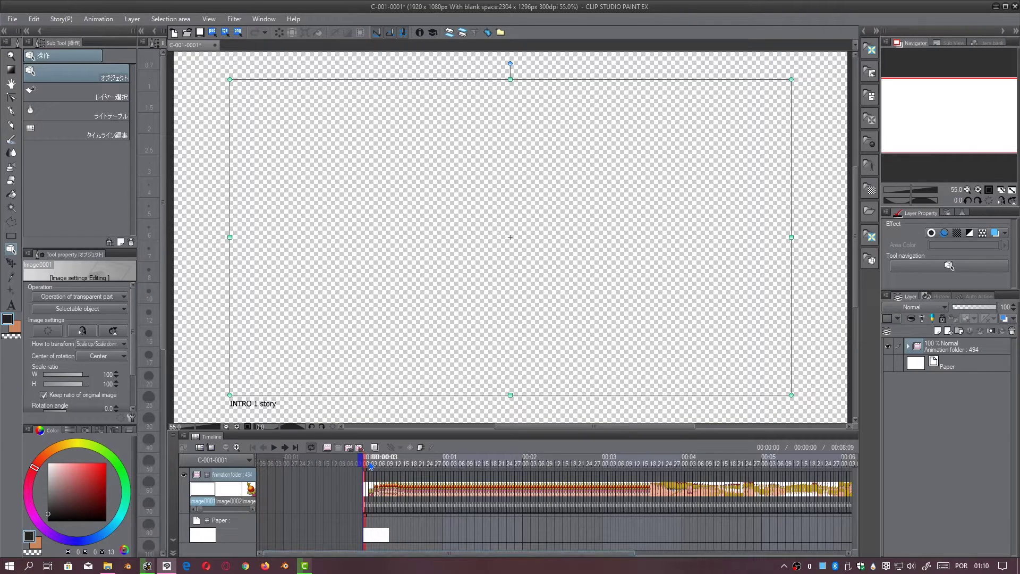
Preview the animation by scrubbing the timeline and playing it, and return to the first frame
left_click_drag(366, 464, 478, 454)
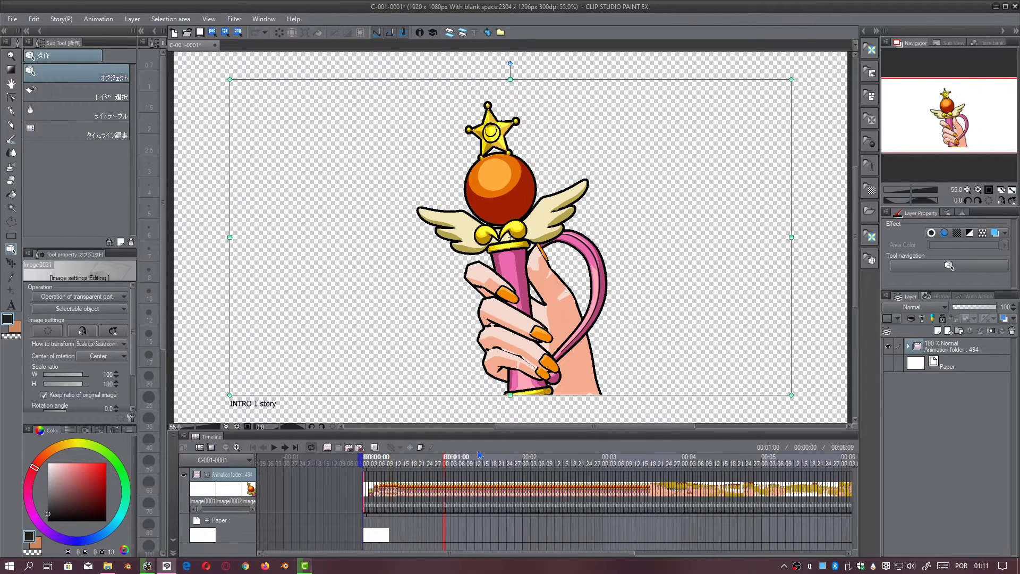
left_click(274, 448)
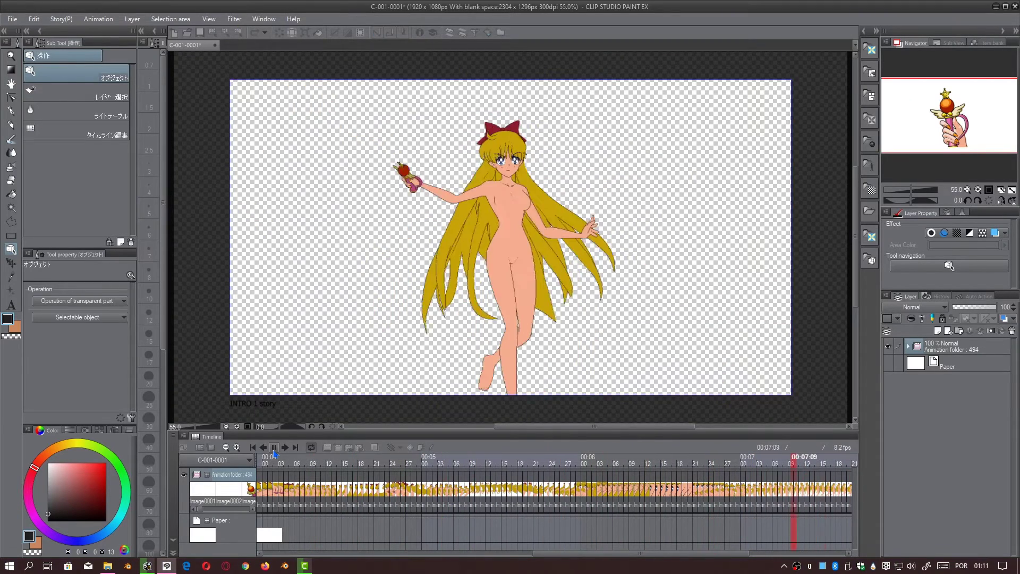
left_click(274, 449)
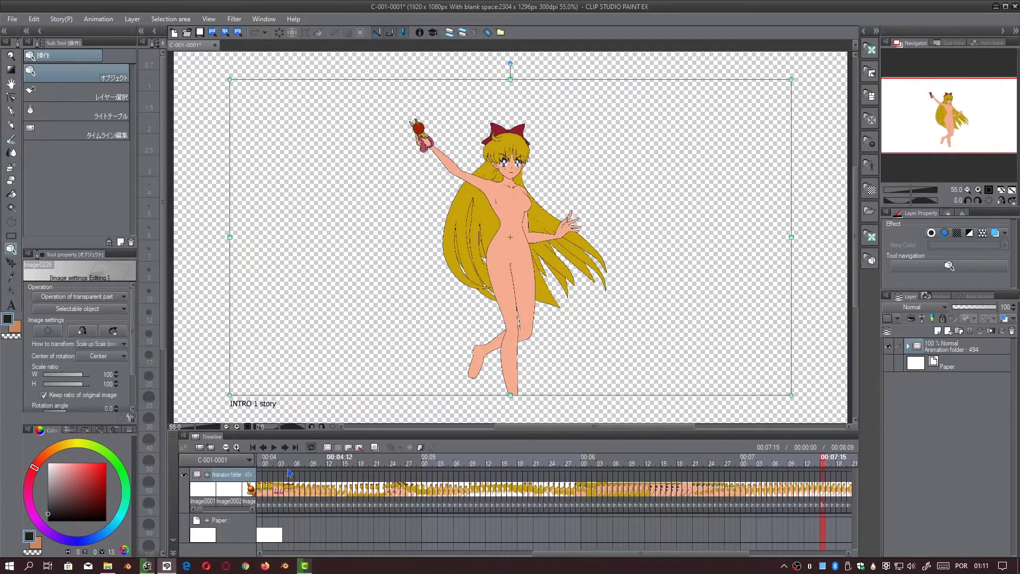
left_click(254, 449)
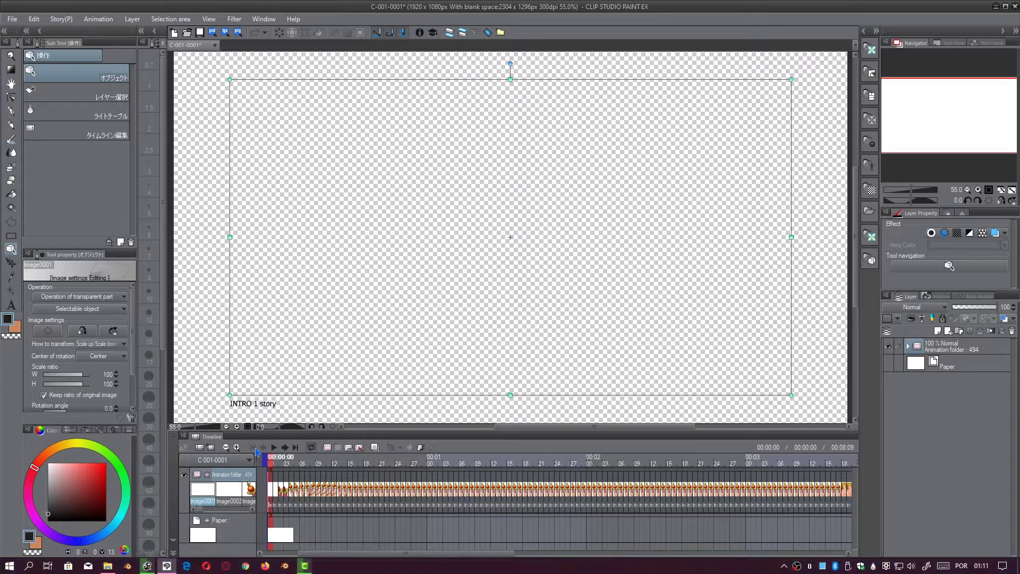
left_click(274, 463)
Enlarge the timeline scale to examine the first frames' individual cels
left_click(241, 450)
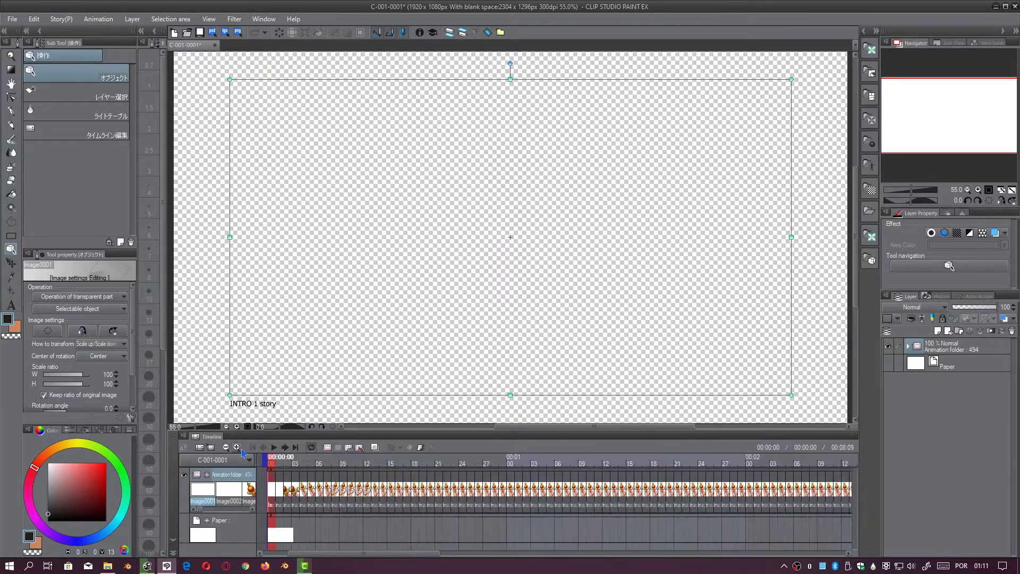
left_click(241, 450)
left_click(241, 450)
left_click(241, 450)
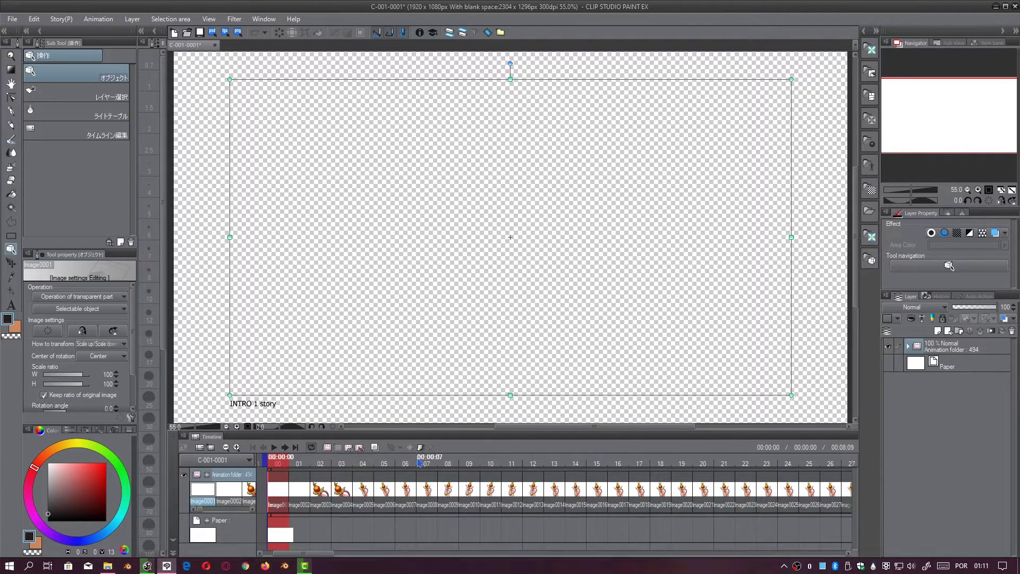
Add a new animation folder above the existing one and import all images from the SEQUENCES\2 folder in File Explorer into it
left_click(328, 447)
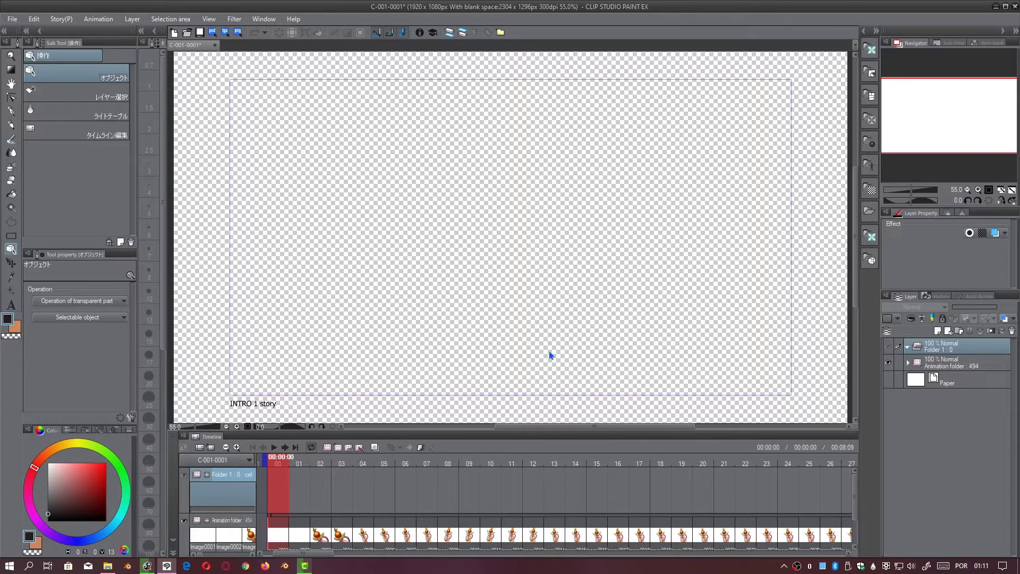
left_click(109, 566)
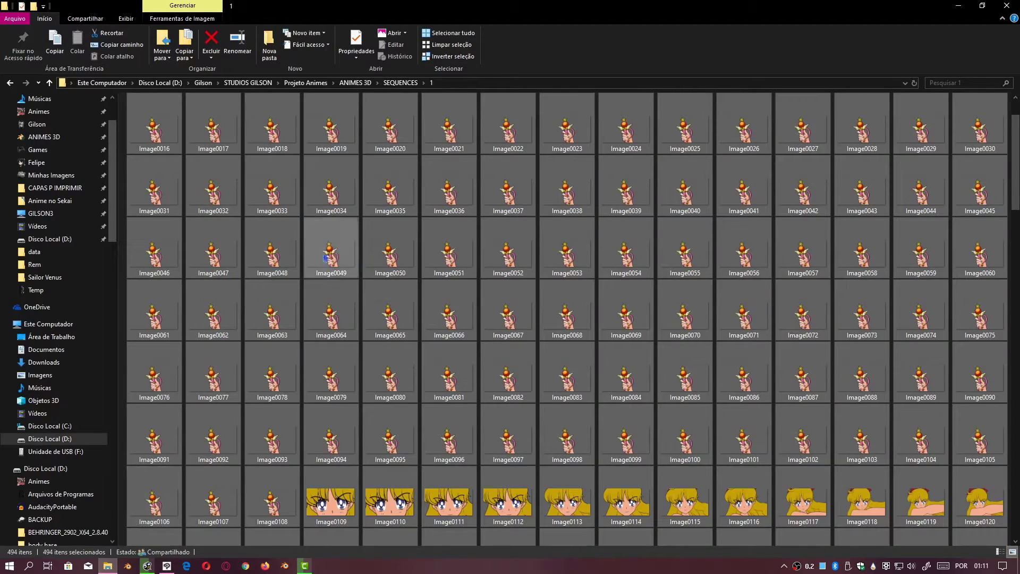
key("alt+Left")
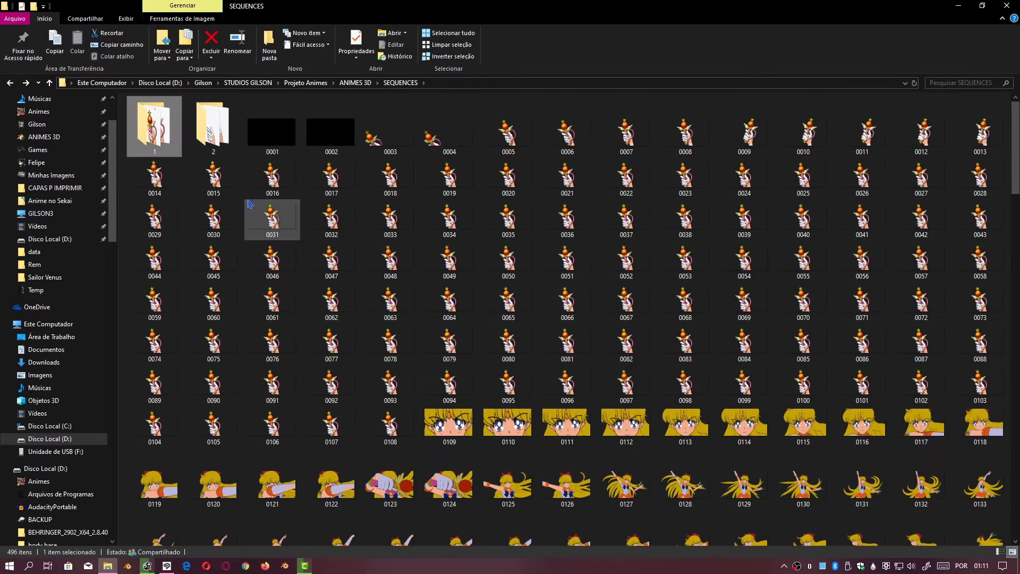
double_click(213, 124)
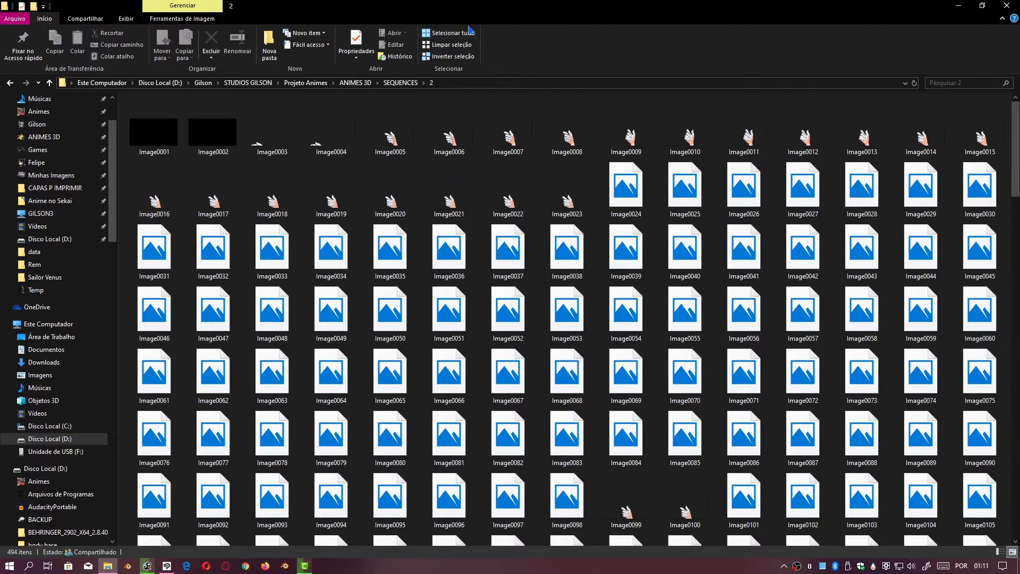
key("ctrl+a")
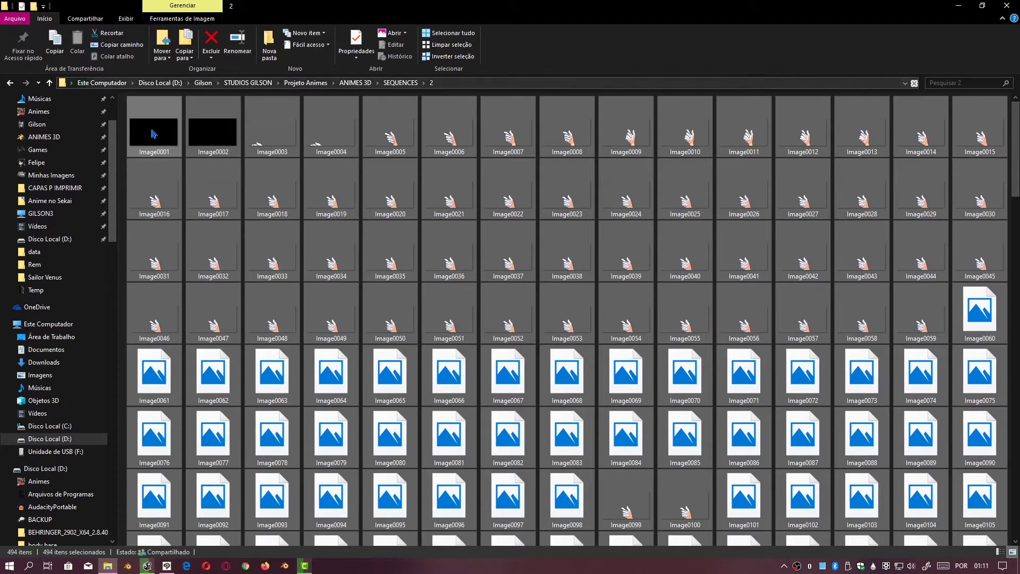
mouse_move(183, 227)
left_mouse_down()
mouse_move(185, 194)
mouse_move(176, 465)
mouse_move(159, 564)
mouse_move(402, 514)
left_mouse_up()
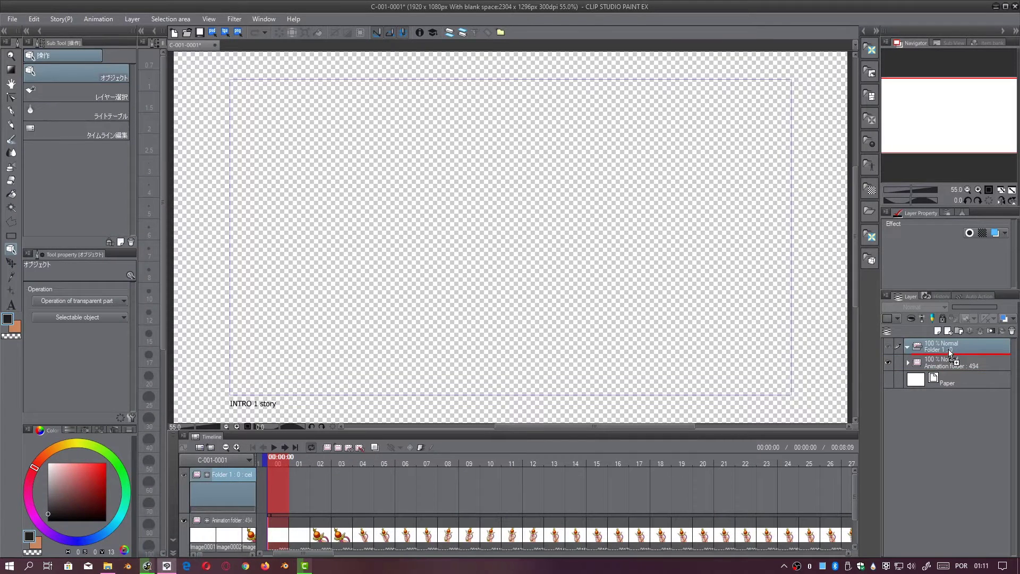
left_click_drag(948, 350, 948, 349)
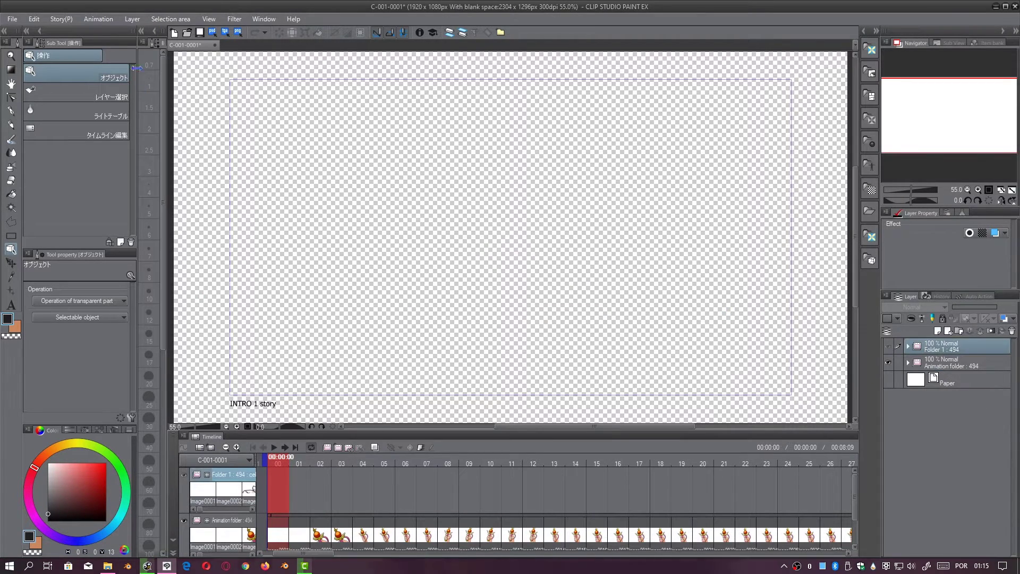
Batch specify the cels of Folder 1 on the timeline by existing animation cel names, with 1 frame per cel and 1 repeat
left_click(98, 19)
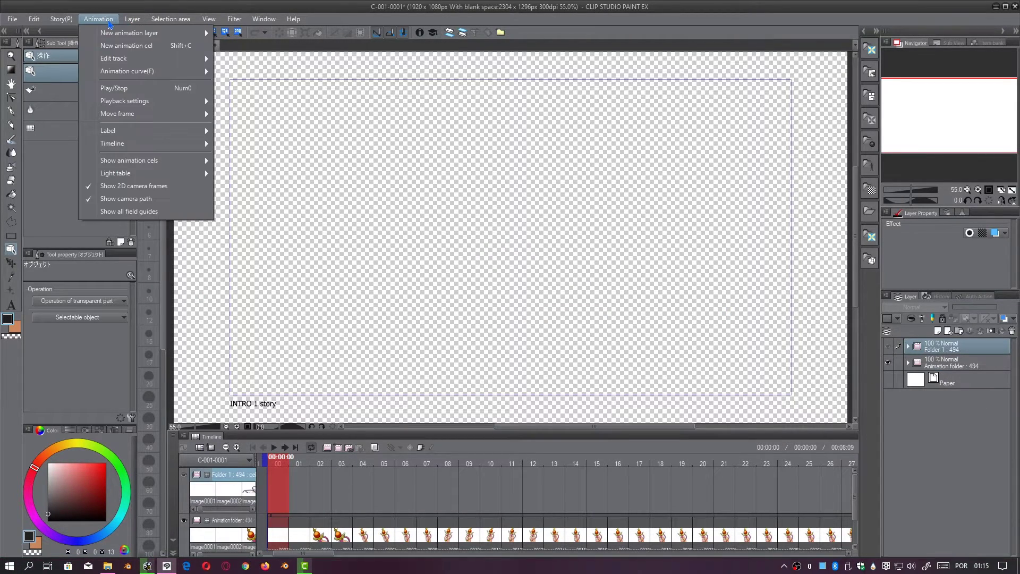
mouse_move(124, 63)
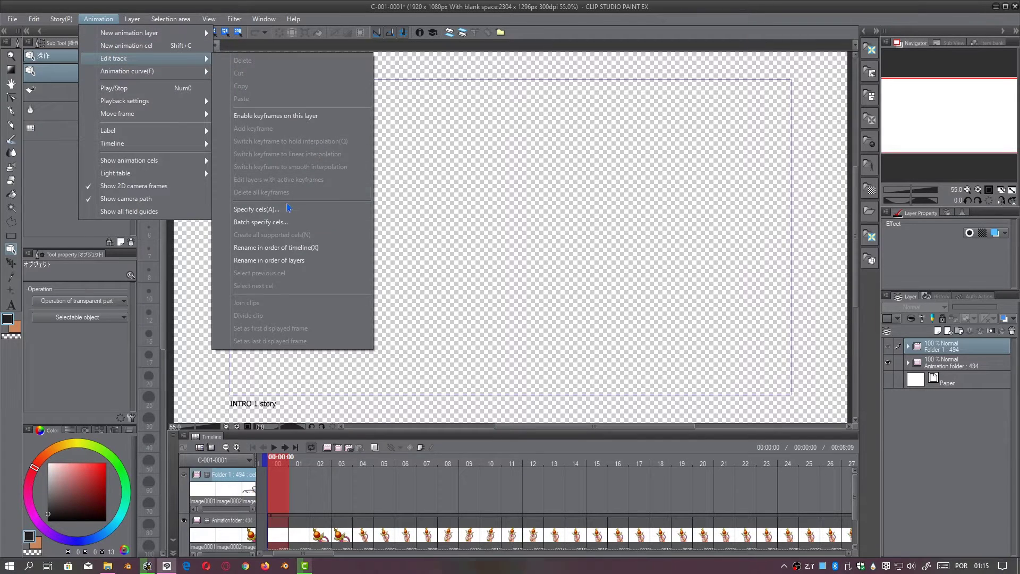
left_click(266, 222)
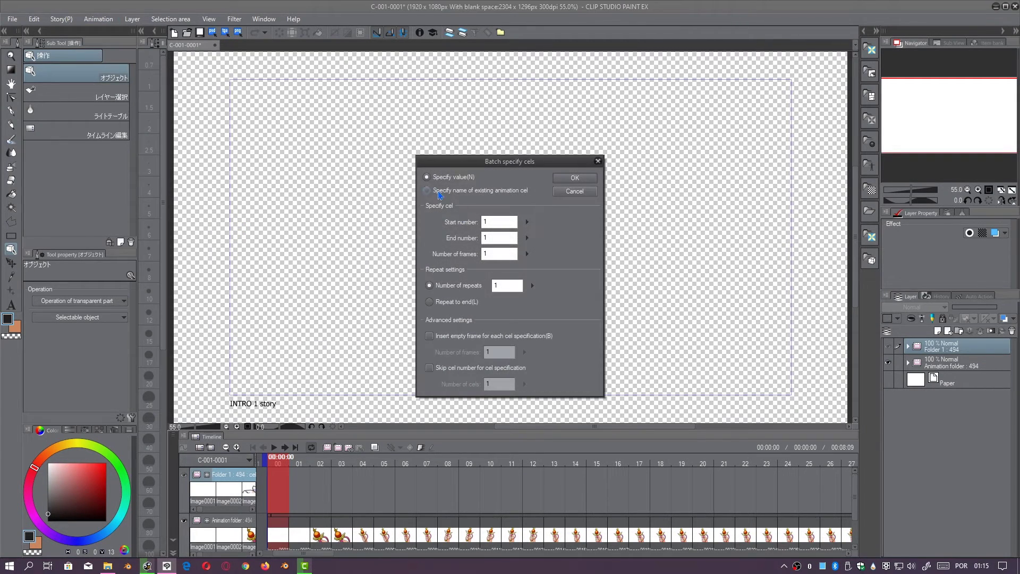
left_click(438, 191)
left_click(576, 178)
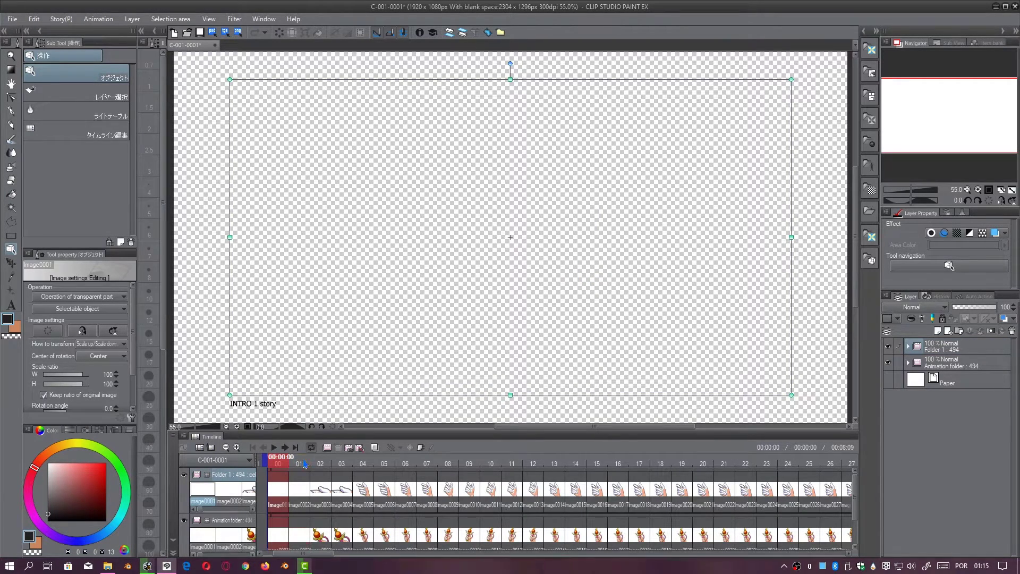
Move to frame 5, toggle Folder 1's visibility to compare the hand with and without the glove, and leave the folder hidden
left_click_drag(270, 470, 388, 467)
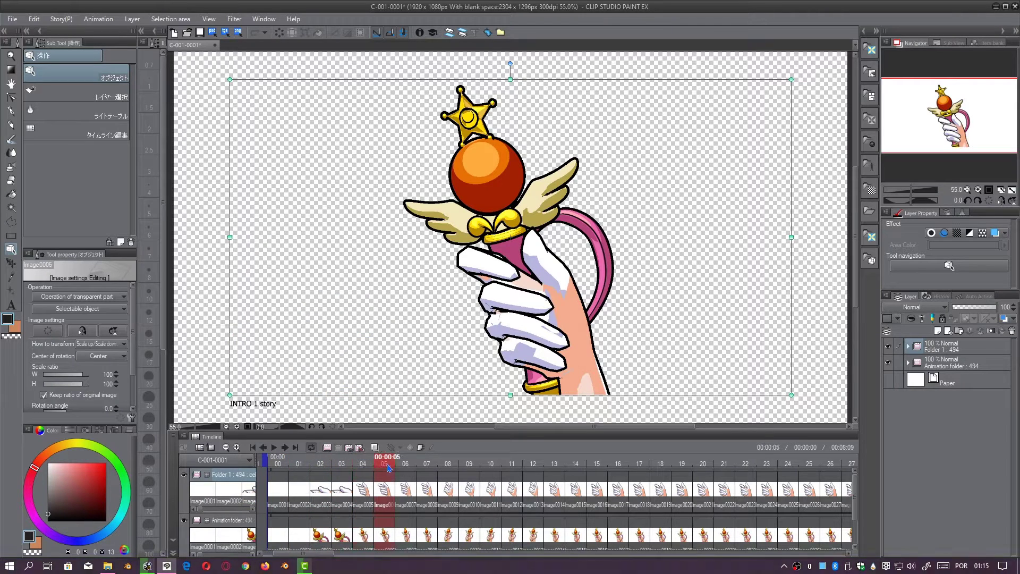
left_click(184, 475)
left_click(185, 475)
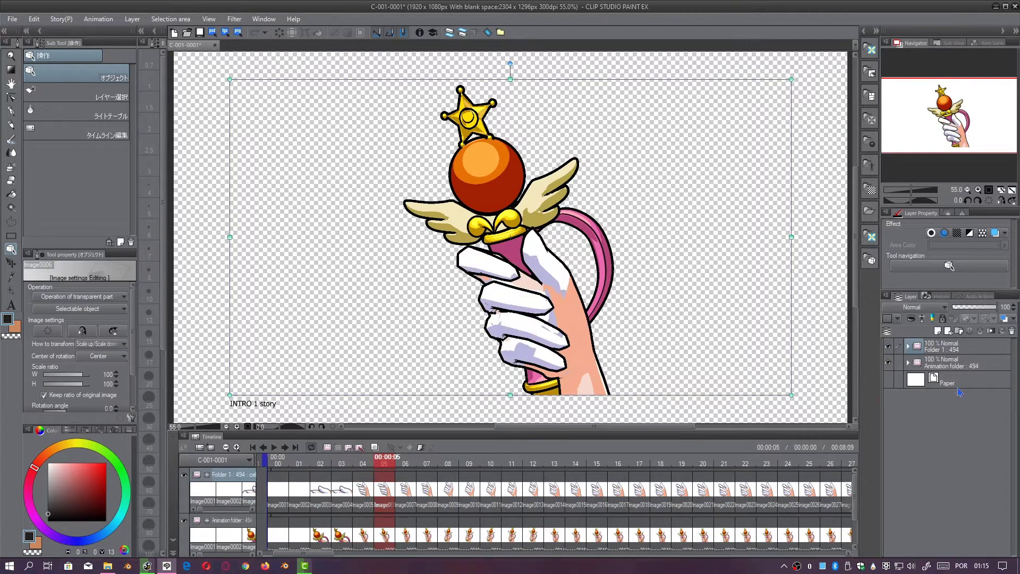
left_click(893, 348)
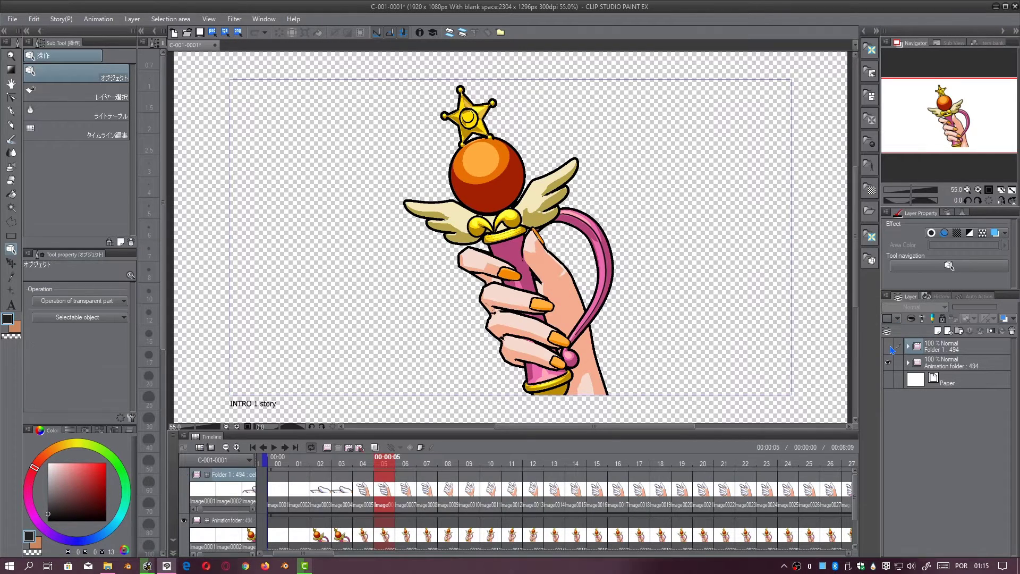
left_click(892, 349)
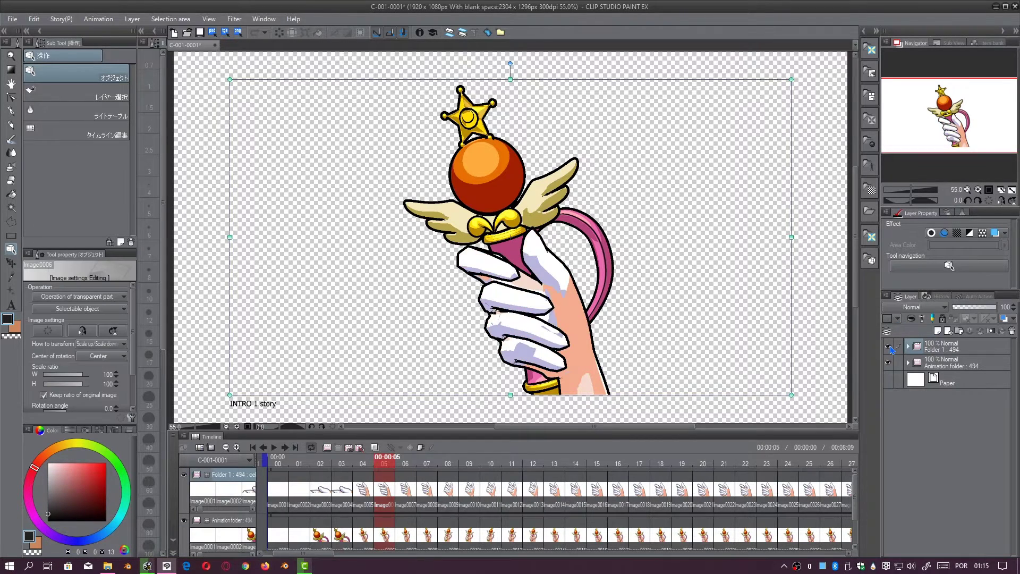
left_click(892, 348)
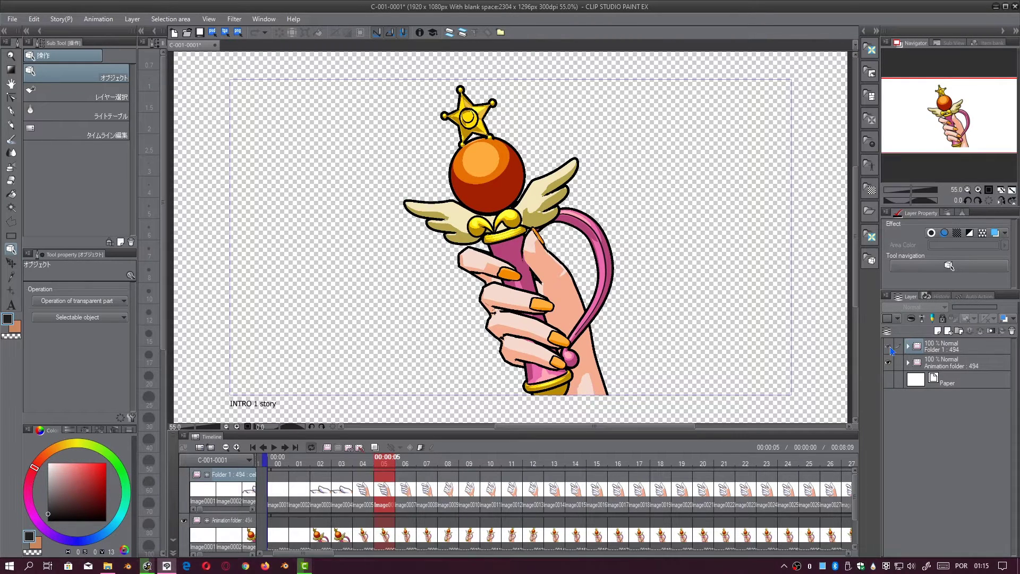
left_click(891, 348)
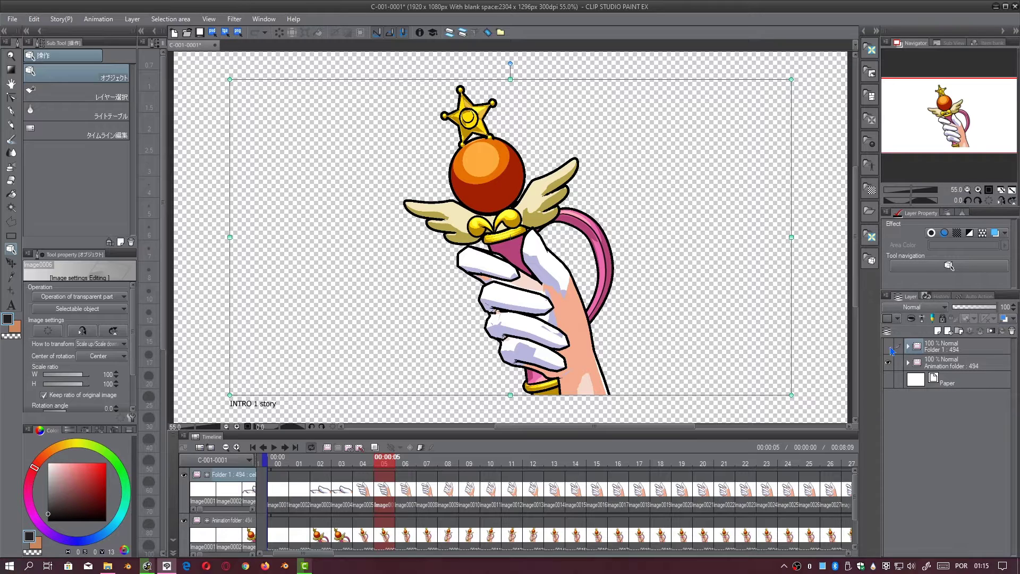
left_click(892, 349)
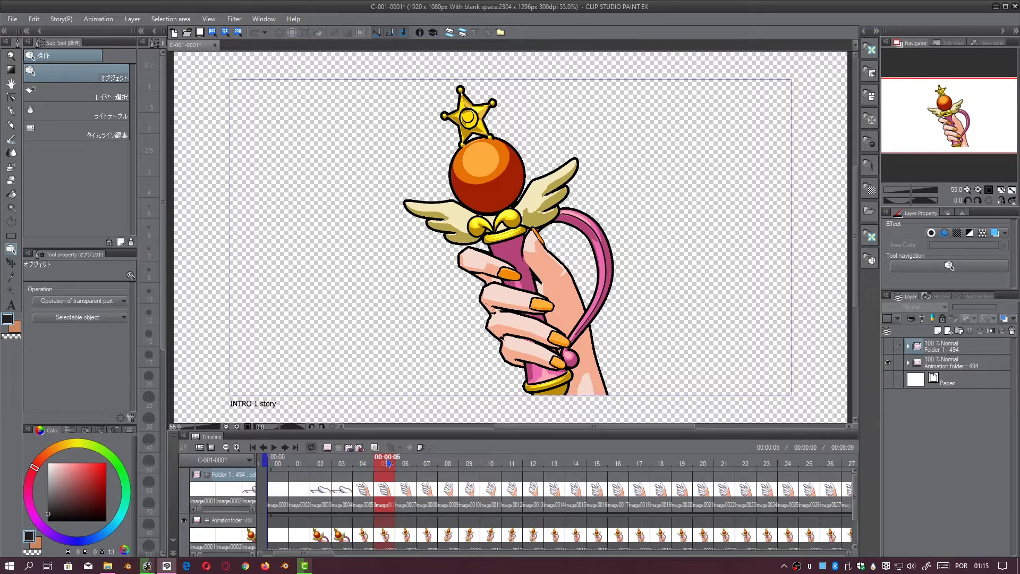
Scrub to frame 14 and reduce the timeline scale to examine the full run of cels on both animation tracks
left_click_drag(453, 467, 568, 470)
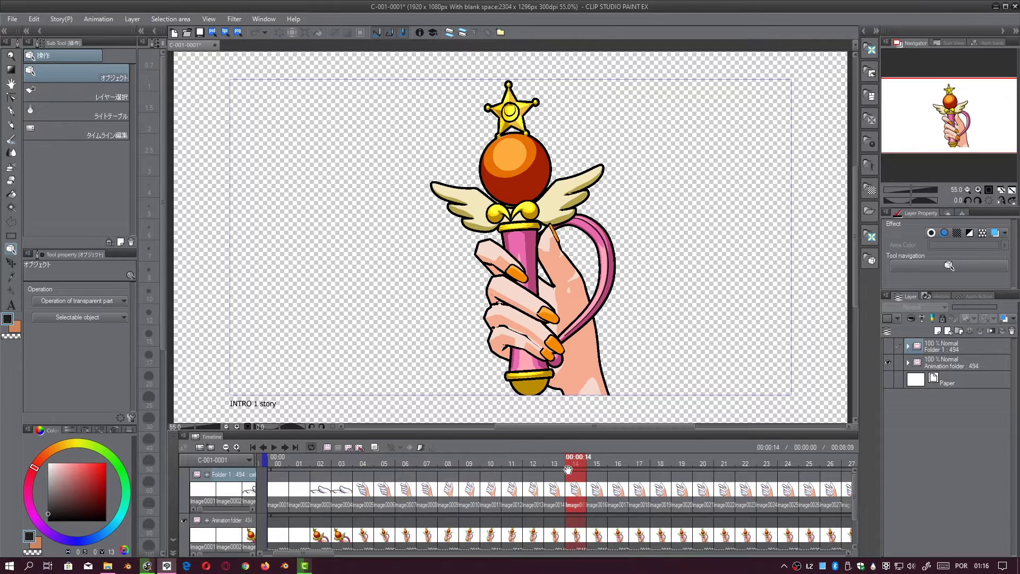
left_click(228, 449)
left_click(227, 448)
left_click(228, 448)
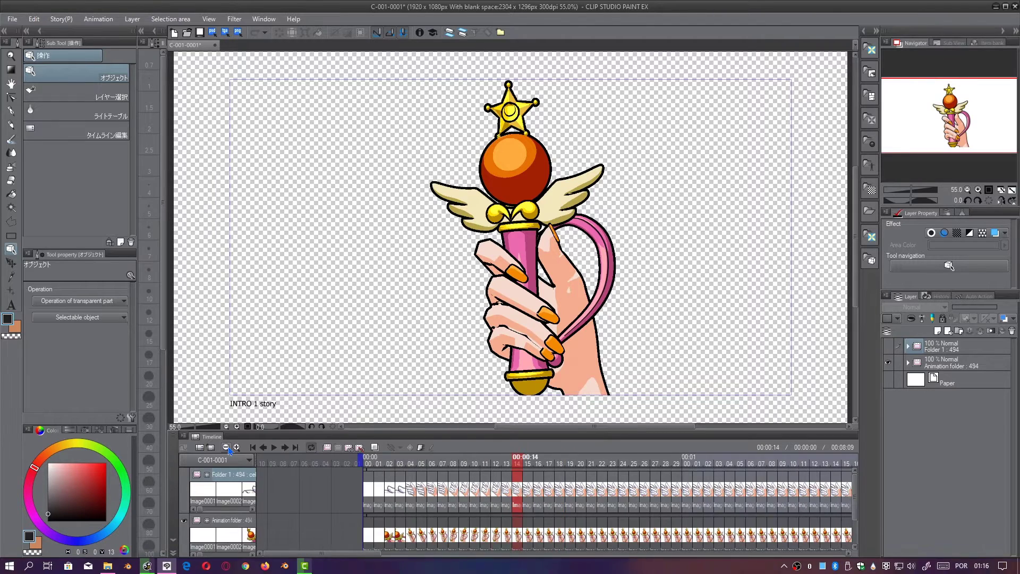
left_click(228, 449)
left_click(227, 449)
left_click(227, 448)
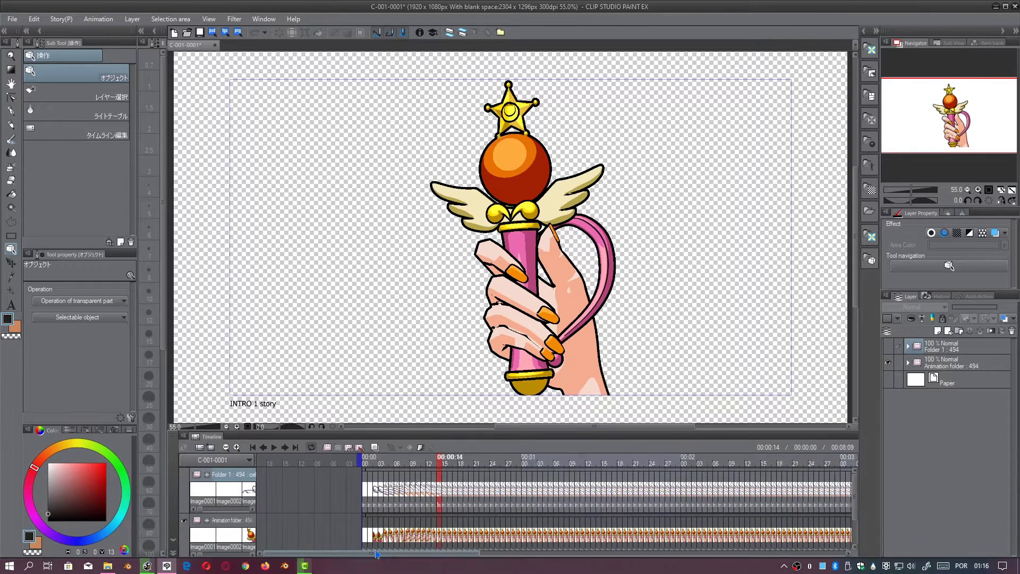
left_click_drag(432, 553, 438, 554)
scroll(439, 555, "right", 3)
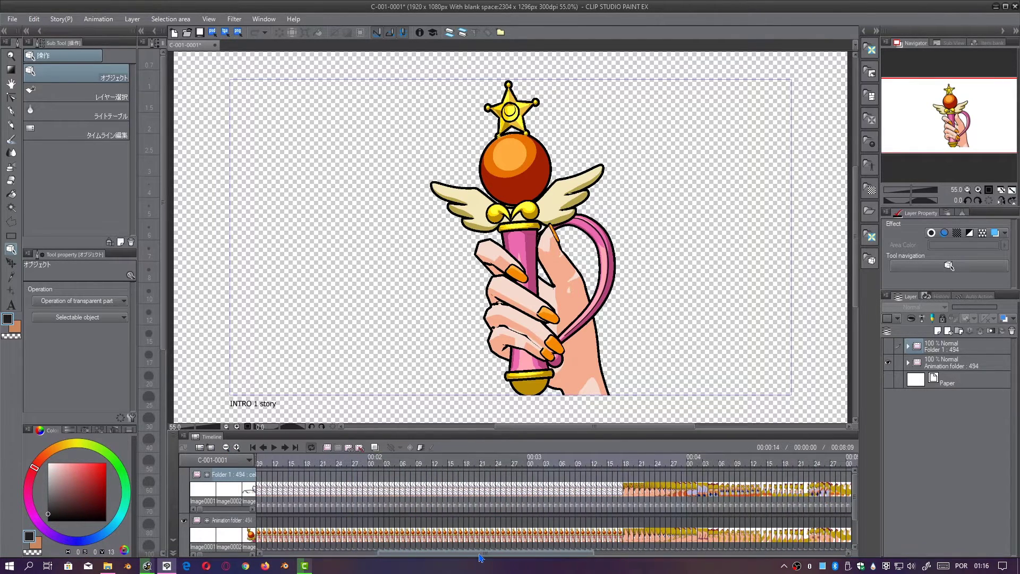
left_click(232, 451)
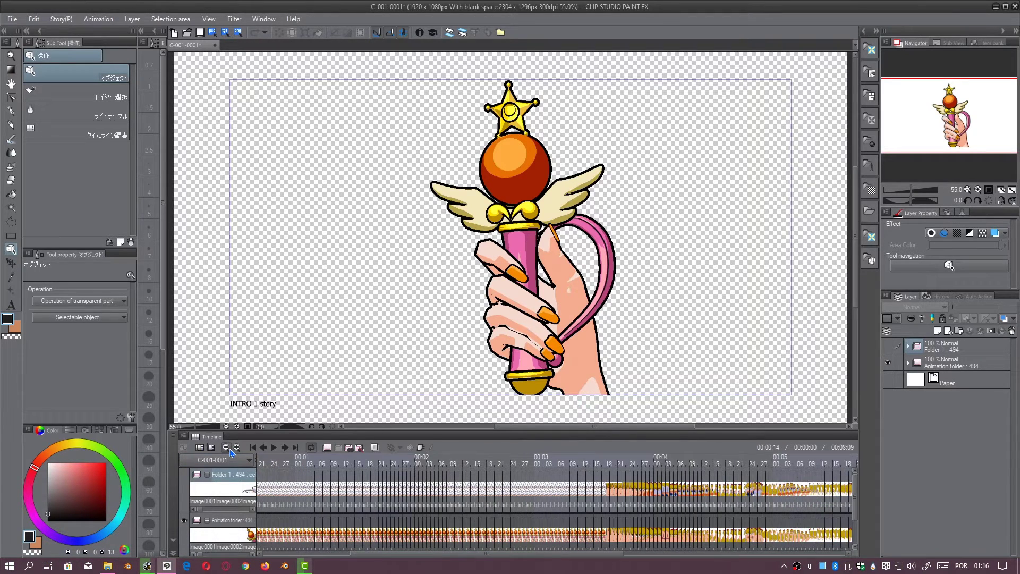
left_click(231, 451)
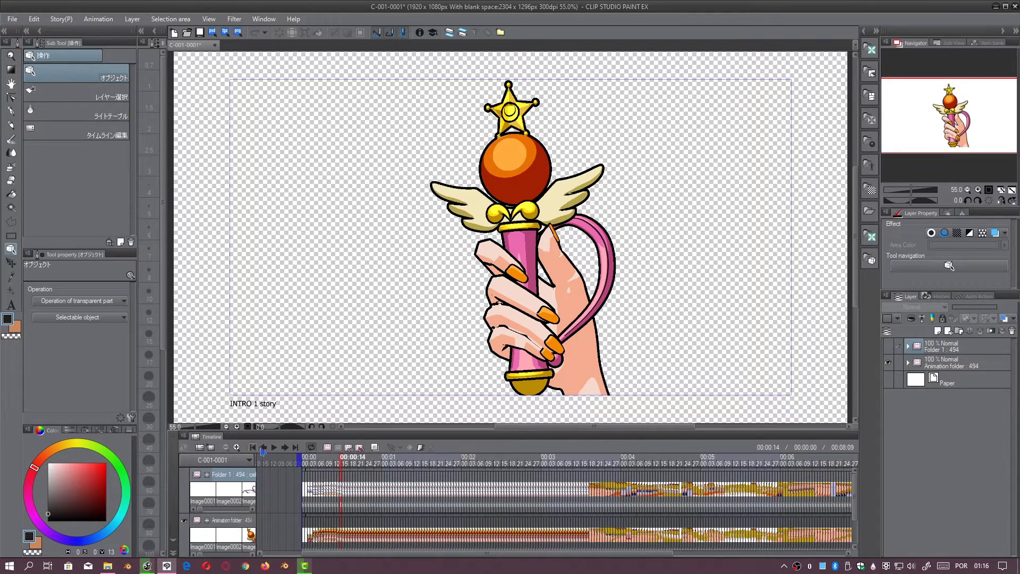
Check the animation's last section by scrubbing from 00:06:14 to the end of the cels at 00:08:09
left_click(819, 462)
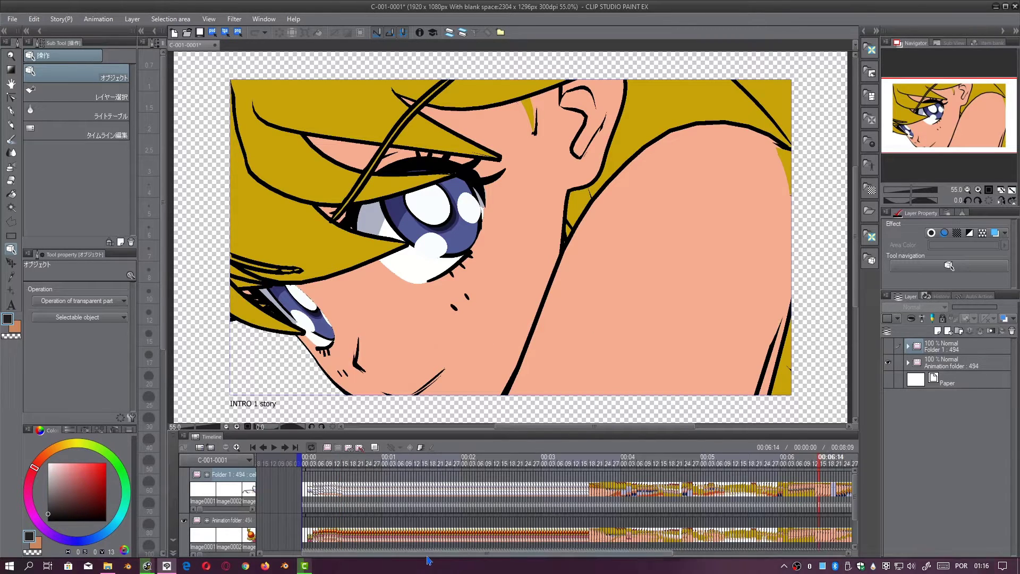
left_click_drag(467, 554, 610, 563)
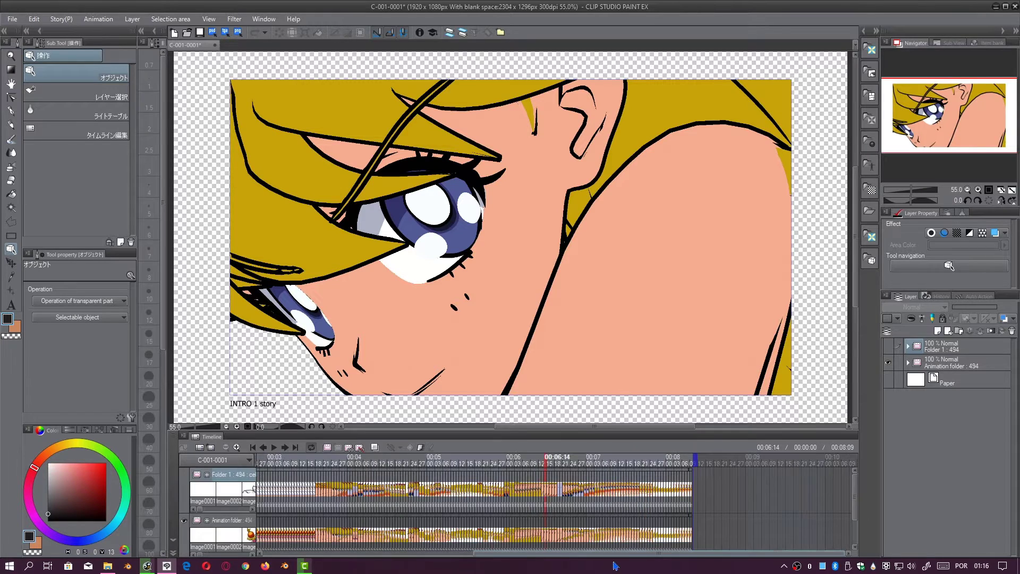
left_click_drag(548, 463, 694, 464)
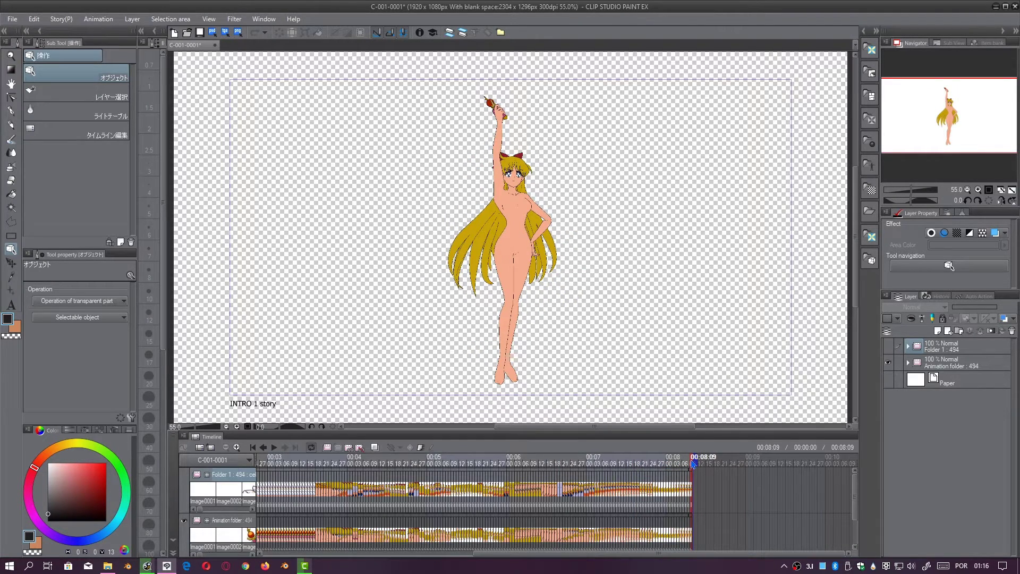
Extend the timeline's end to 00:21:18 and select the Animation folder's track near the end of its cels
left_click(715, 462)
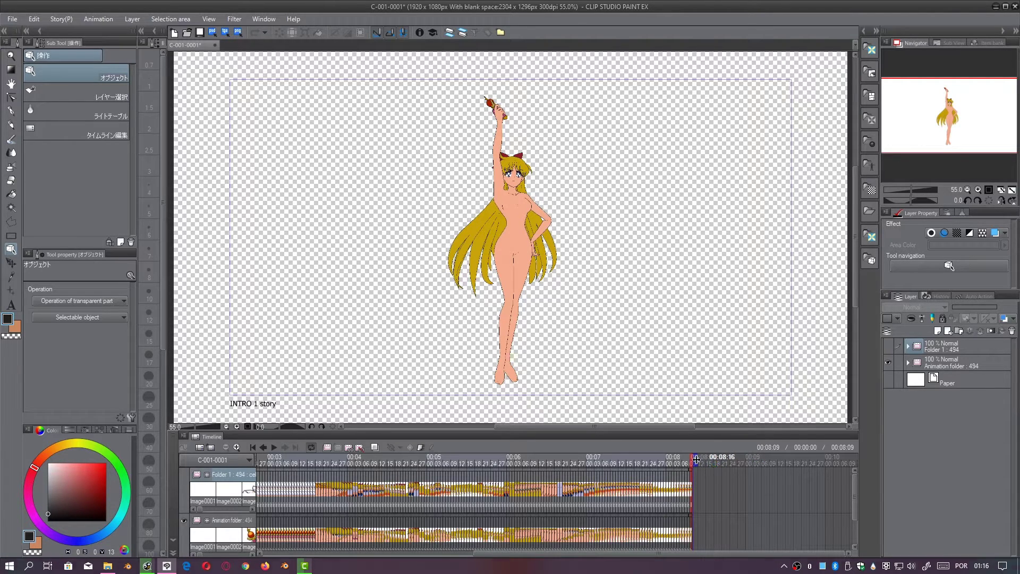
left_click_drag(696, 460, 694, 460)
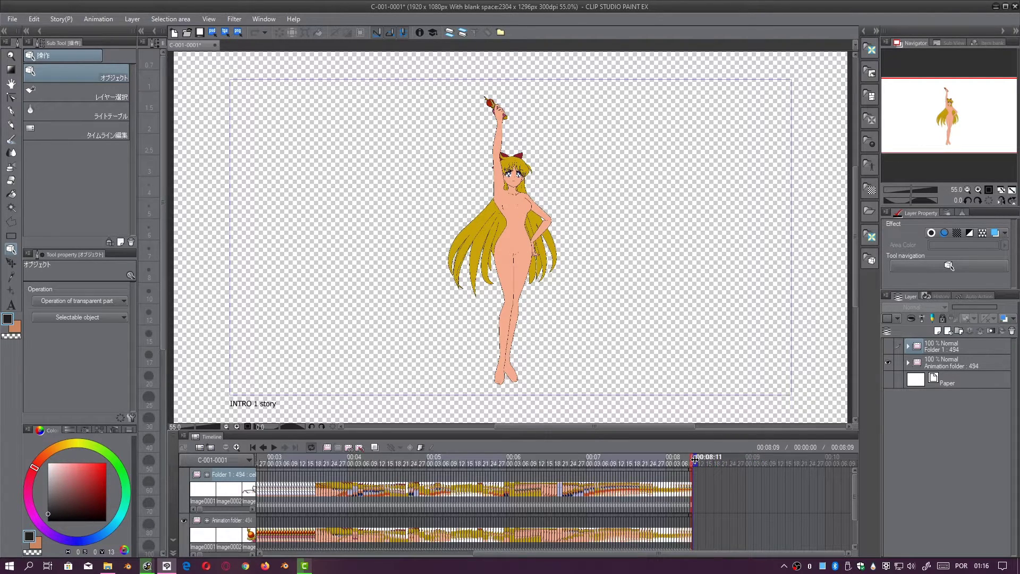
left_click(790, 469)
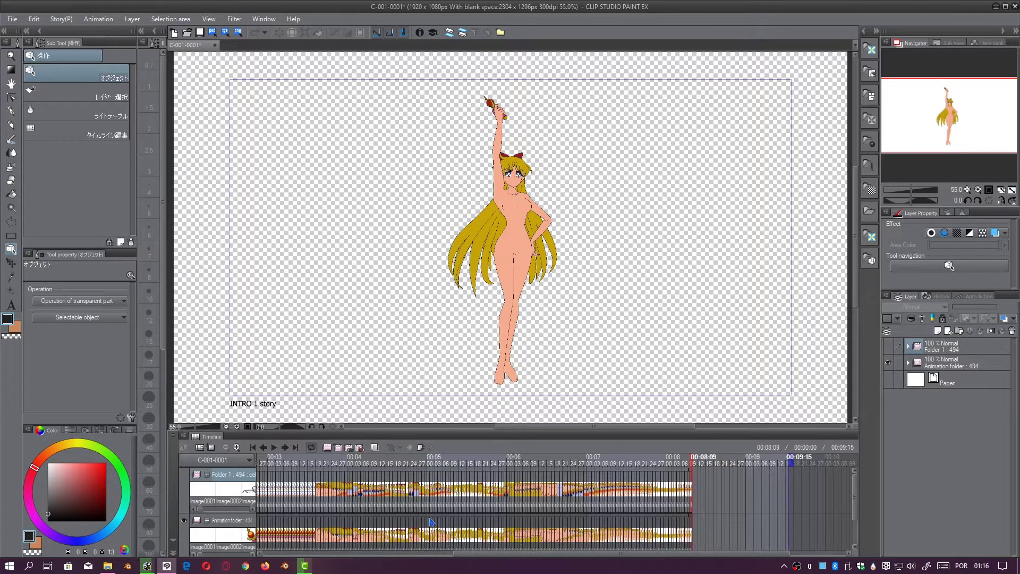
left_click_drag(572, 553, 685, 560)
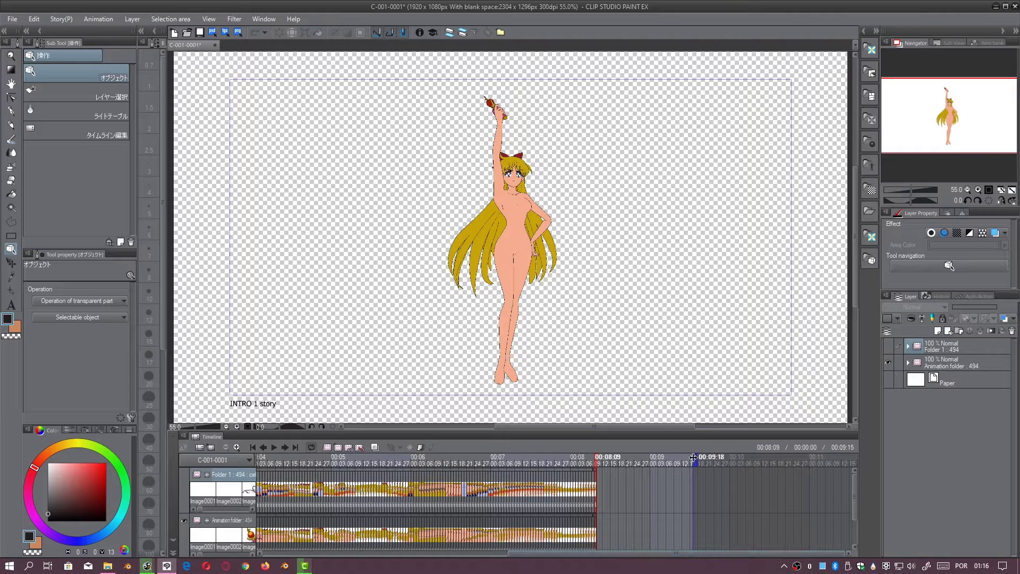
left_click_drag(699, 462, 855, 464)
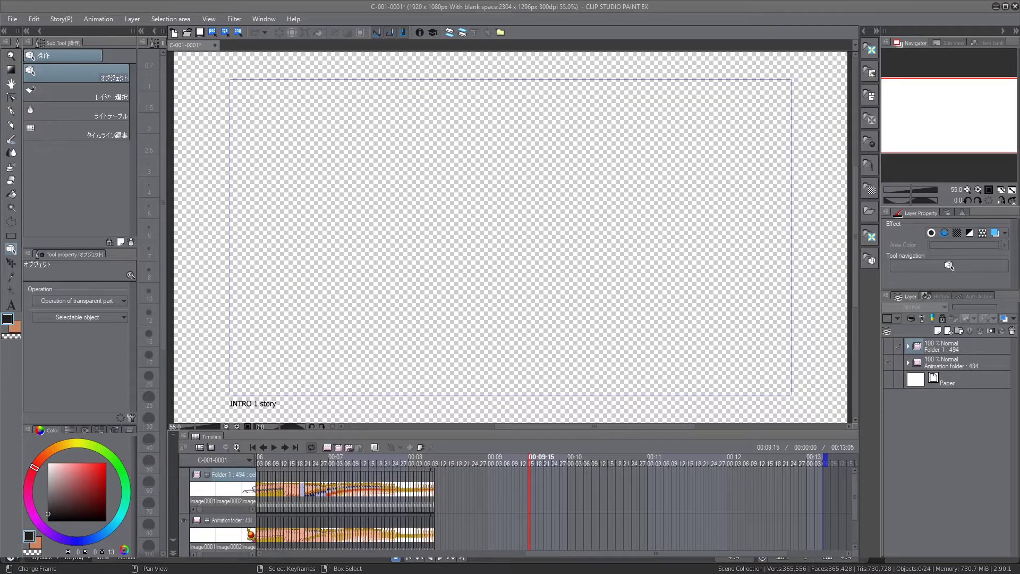
left_click_drag(701, 460, 934, 461)
left_click_drag(671, 553, 764, 553)
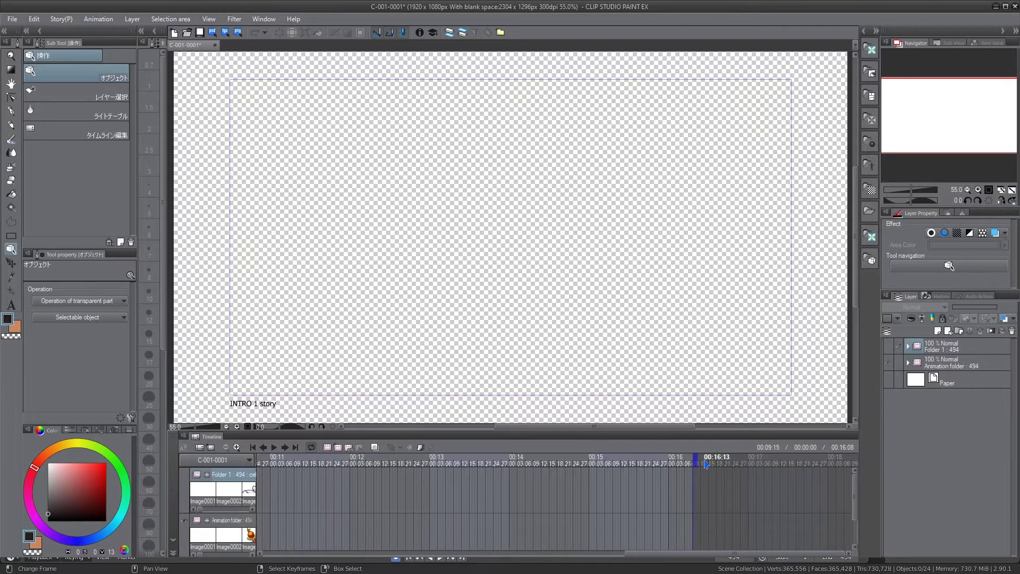
left_click(690, 461)
left_click_drag(696, 461, 899, 462)
left_click_drag(655, 552, 723, 553)
left_click_drag(696, 460, 845, 460)
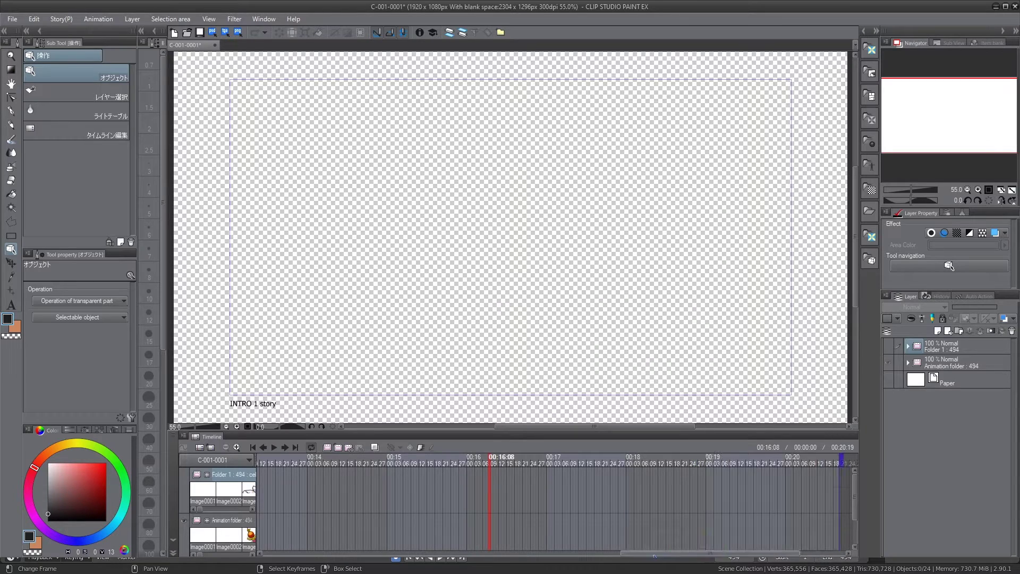
left_click_drag(743, 552, 786, 552)
left_click_drag(695, 460, 770, 461)
mouse_move(739, 553)
left_mouse_down()
mouse_move(350, 552)
mouse_move(486, 552)
left_mouse_up()
left_click(511, 542)
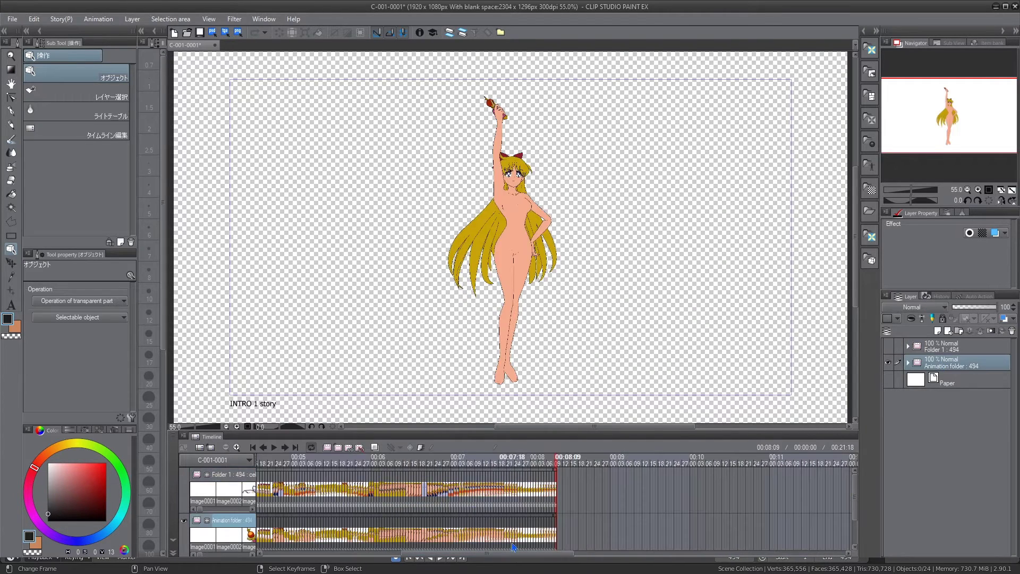
Try to batch-assign the cels of both animation folders from the first frame, and check the tracks around 00:16:07
left_click(253, 447)
left_click(922, 362)
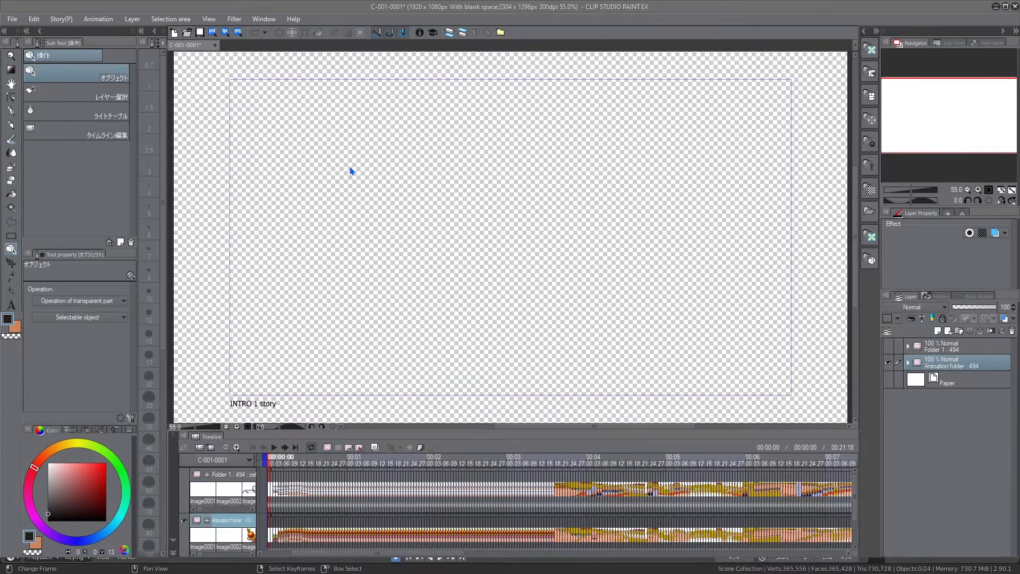
left_click(943, 347)
left_click(97, 19)
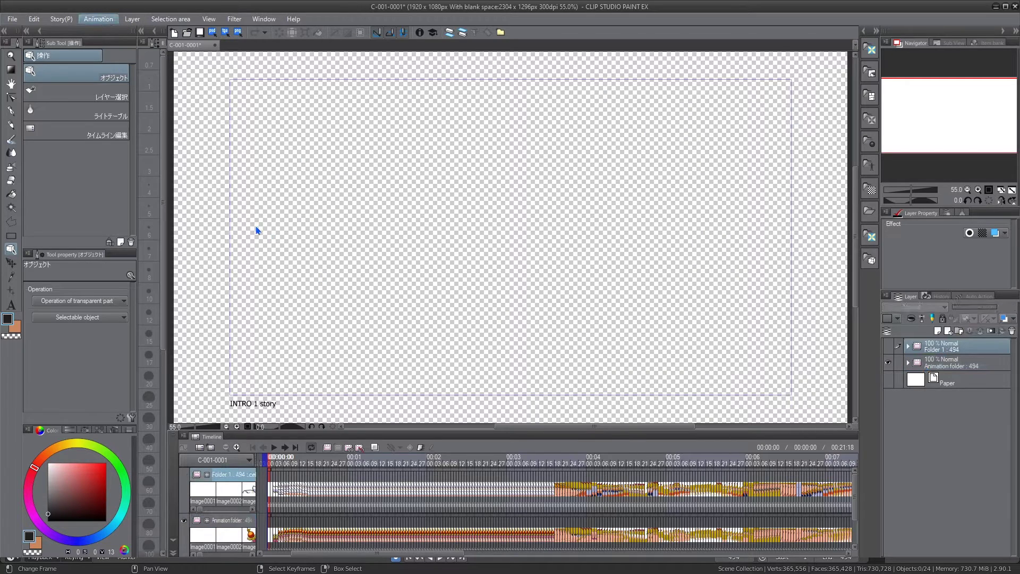
left_click(256, 227)
left_click_drag(338, 553, 668, 553)
left_click(442, 482)
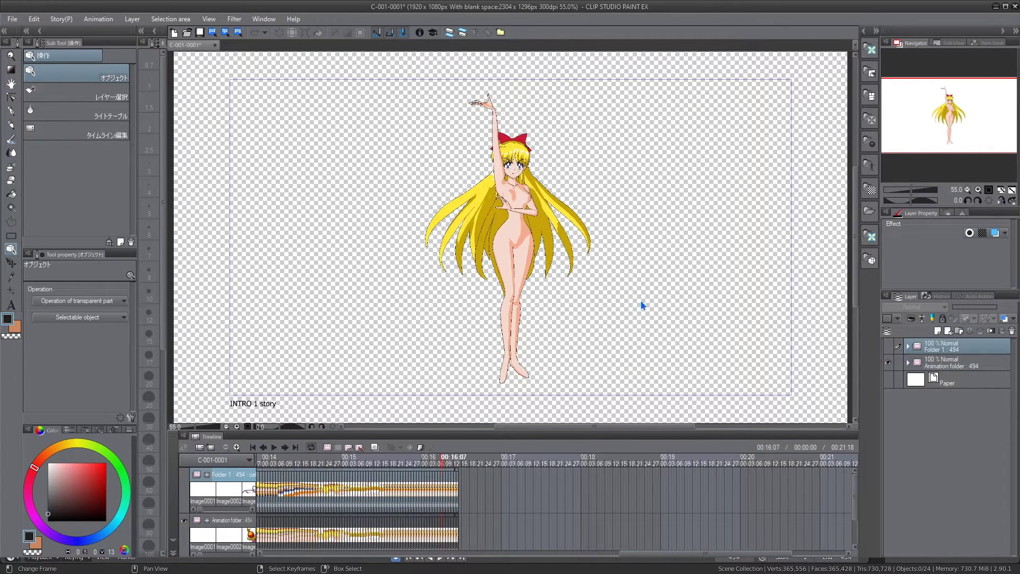
Undo the last assignments, clear the old cels from the tracks, and assign the Animation folder's cels from the first frame
key("ctrl+z")
key("ctrl+z")
left_click(353, 523)
left_click(330, 518)
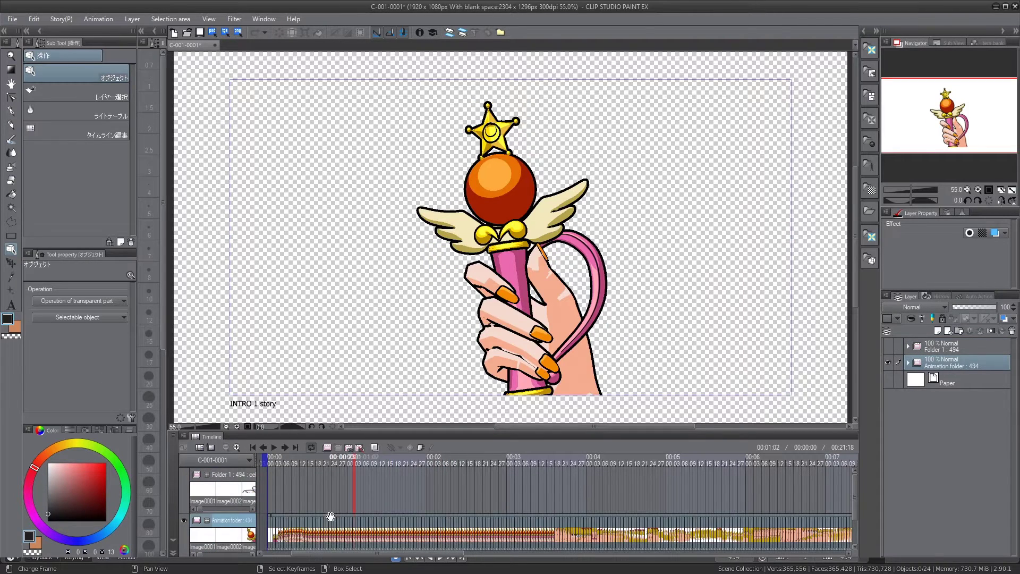
key("Delete")
left_click(254, 447)
key("ctrl+z")
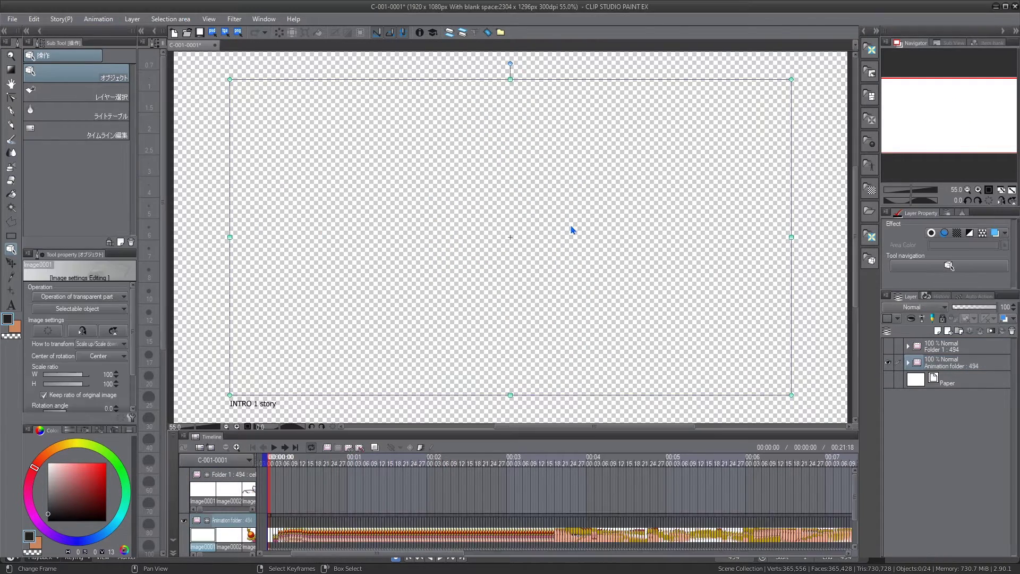
Assign Folder 1's cels from its first frame, starting with Image0001, and check the end of the cels on the timeline
left_click(202, 491)
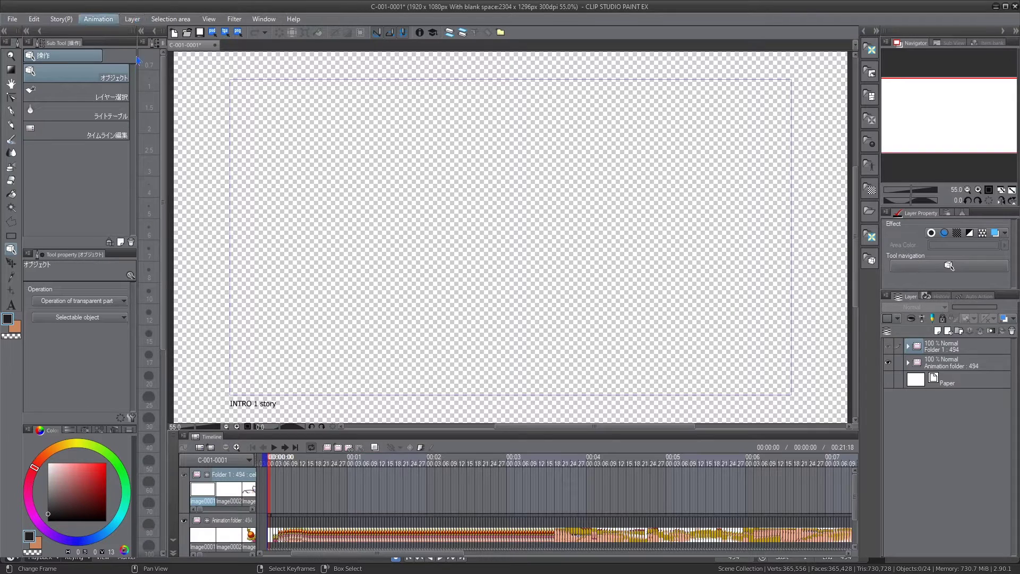
left_click(592, 291)
left_click_drag(443, 553, 734, 553)
left_click(356, 461)
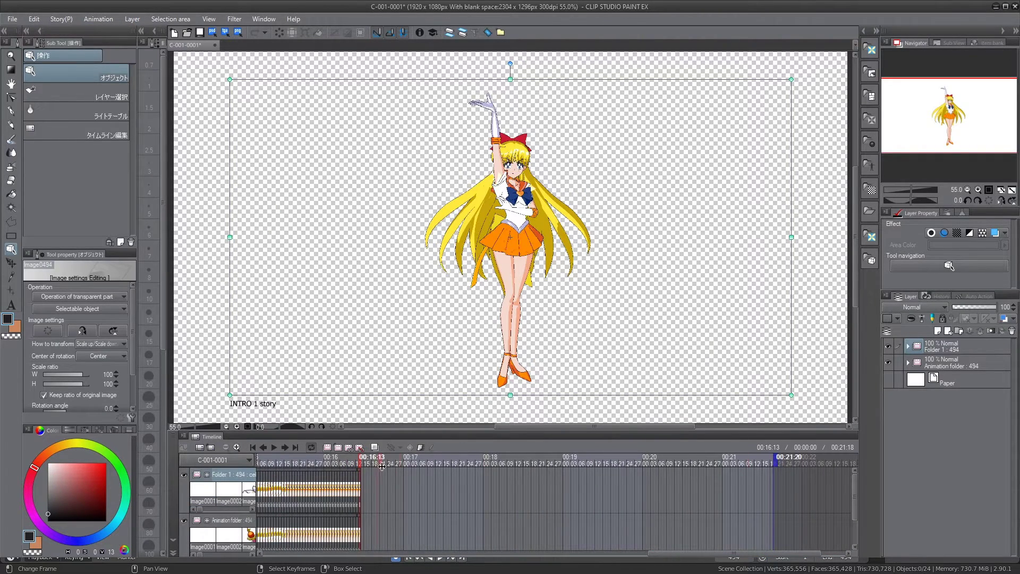
Shorten the timeline's end to 00:16:13 so that it stops at the last cel
left_click_drag(381, 466, 365, 465)
scroll(691, 477, "up", 4)
left_click_drag(714, 461, 694, 464)
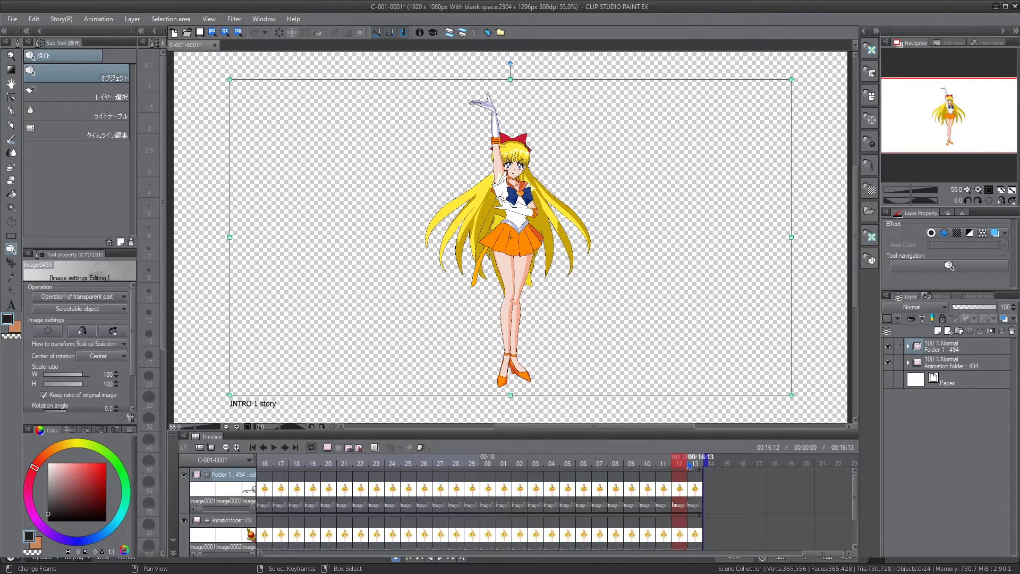
Split the Animation folder's track at the blank frame 00:11:07 and delete the clip after the split
left_click(235, 447)
left_click(236, 447)
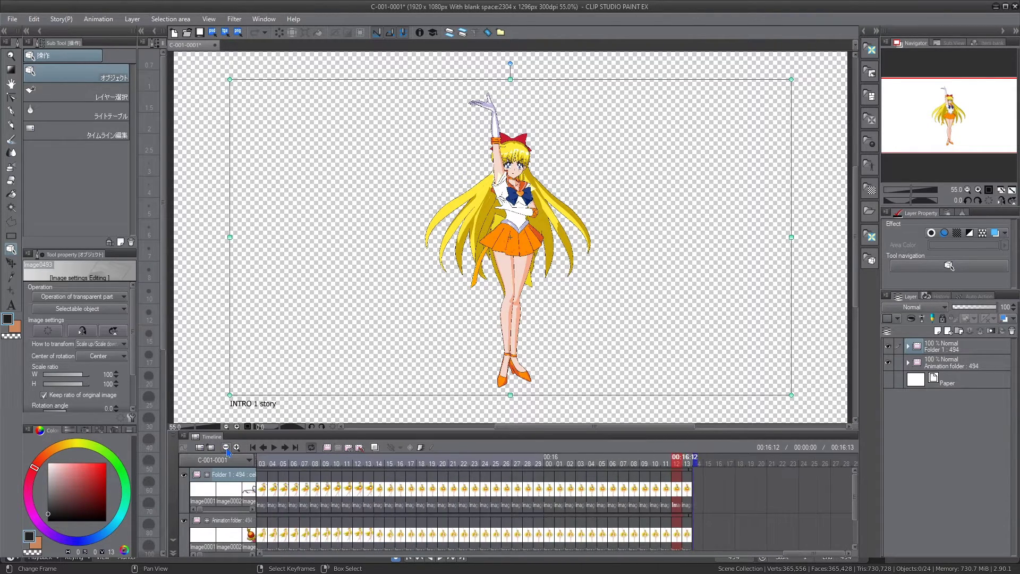
left_click(235, 447)
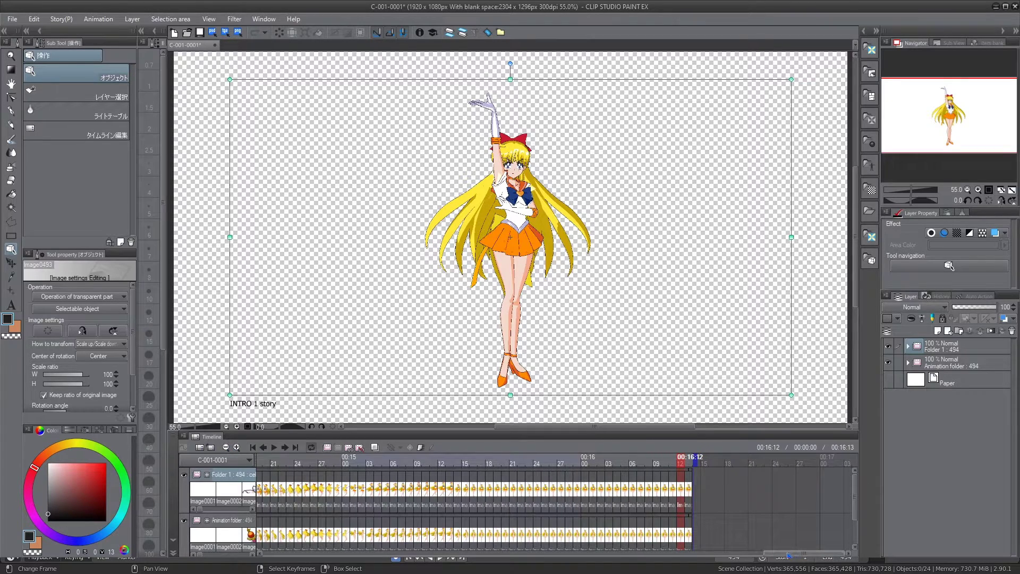
left_click_drag(788, 554, 620, 555)
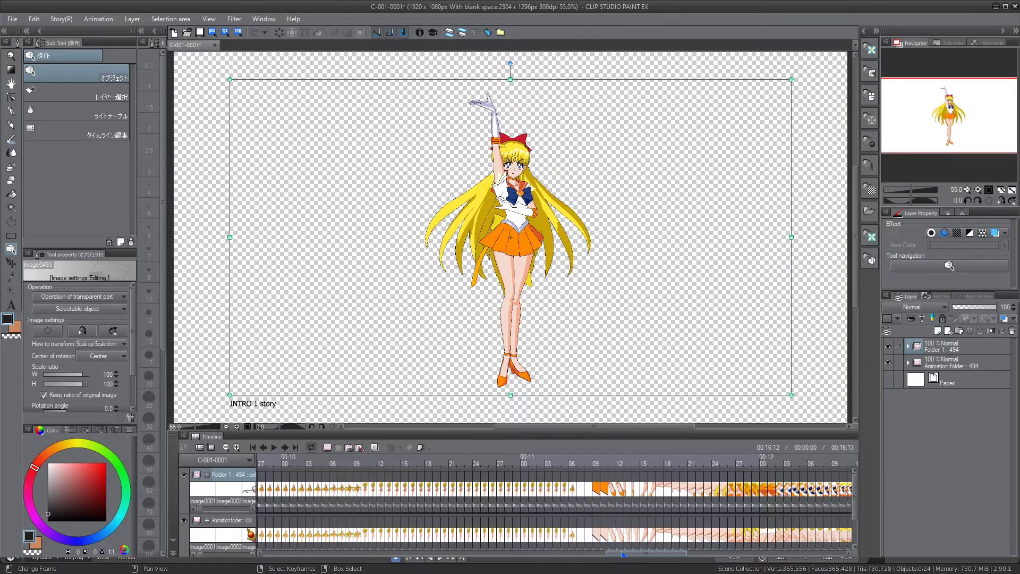
left_click(579, 466)
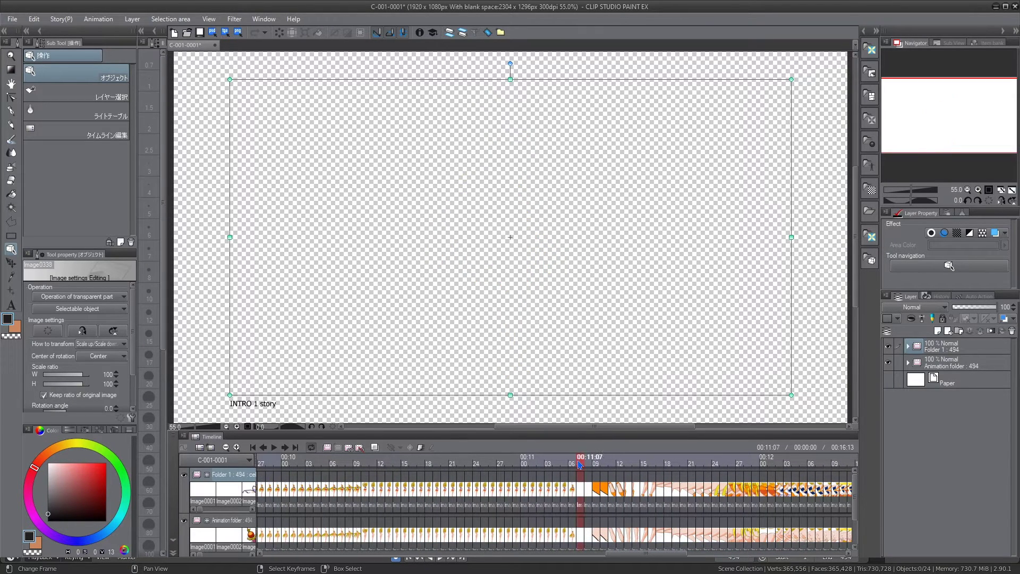
left_click(581, 517)
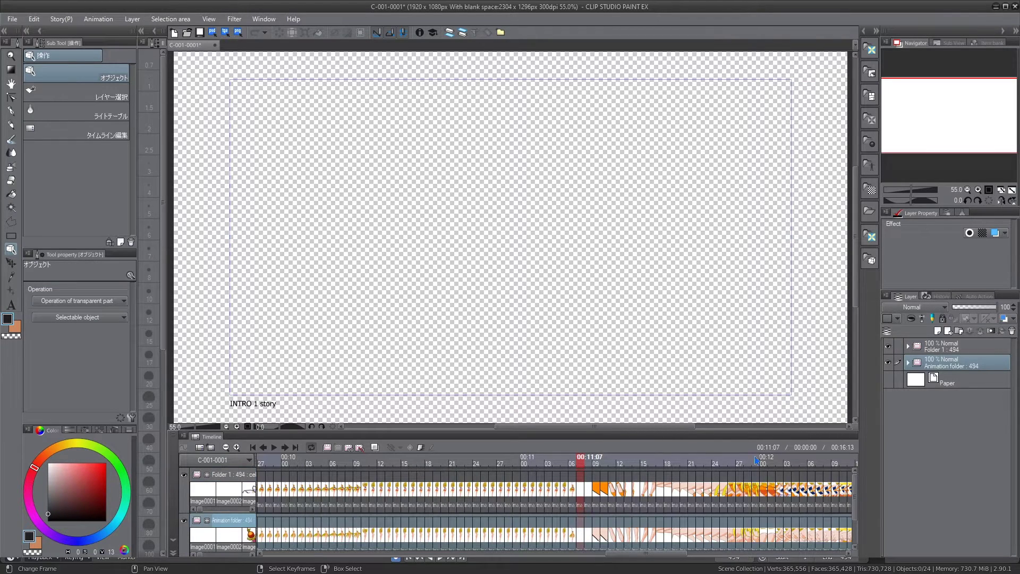
key("ctrl+k")
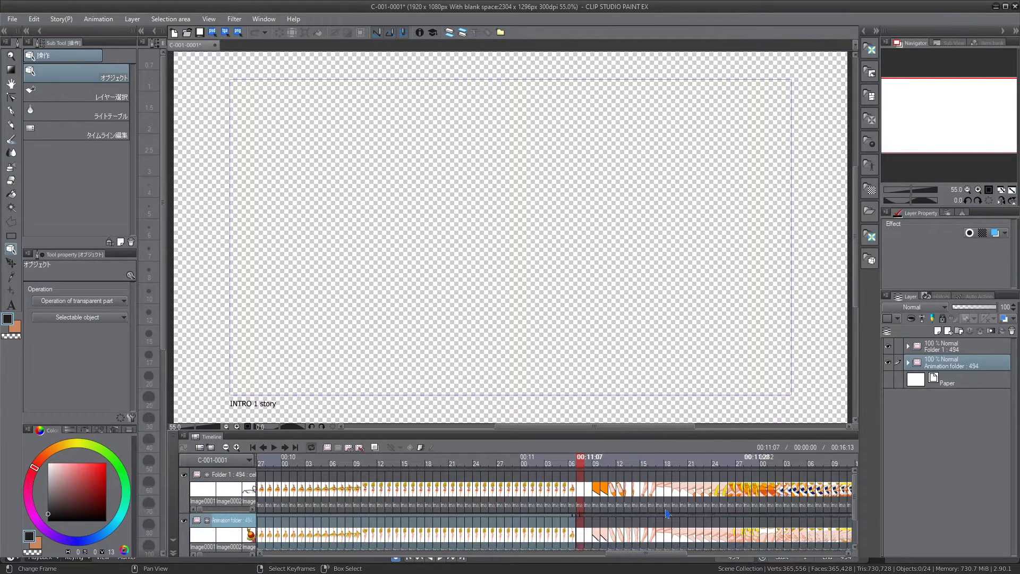
left_click(607, 516)
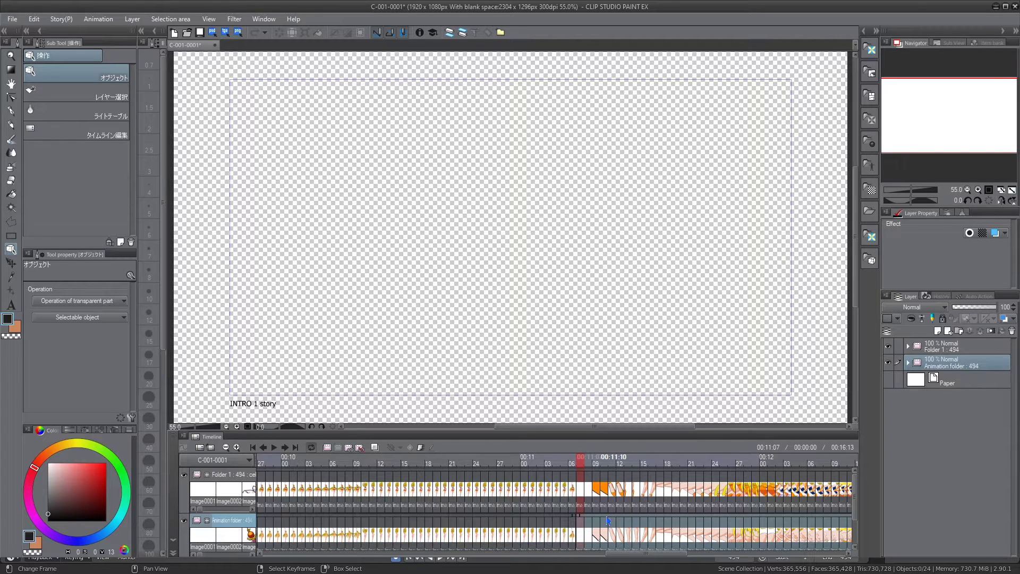
left_click(609, 520)
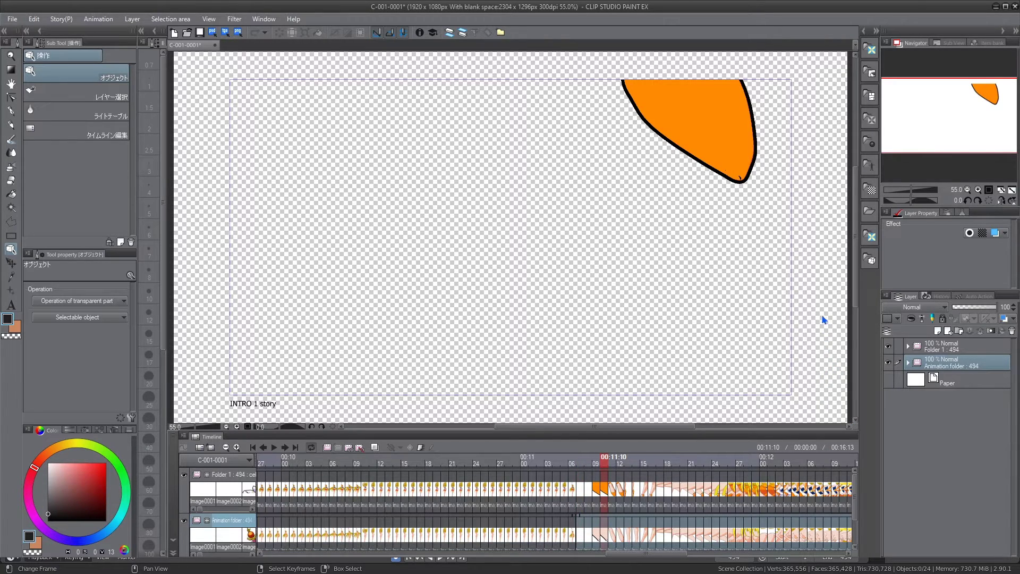
key("Delete")
Split Folder 1's track at 00:11:07 and delete the clip before the split, checking the frames across the cut
left_click(580, 465)
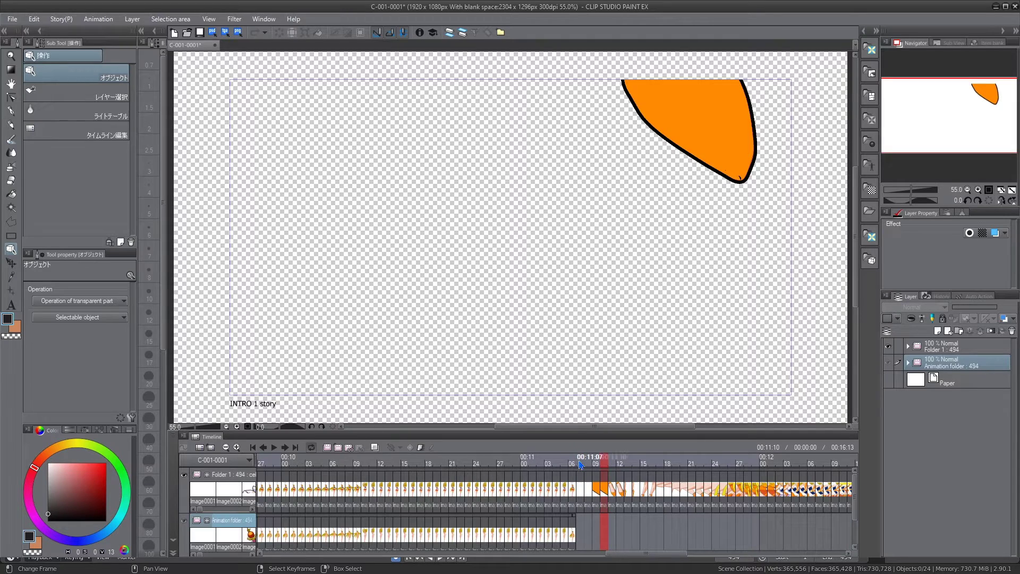
left_click(583, 492)
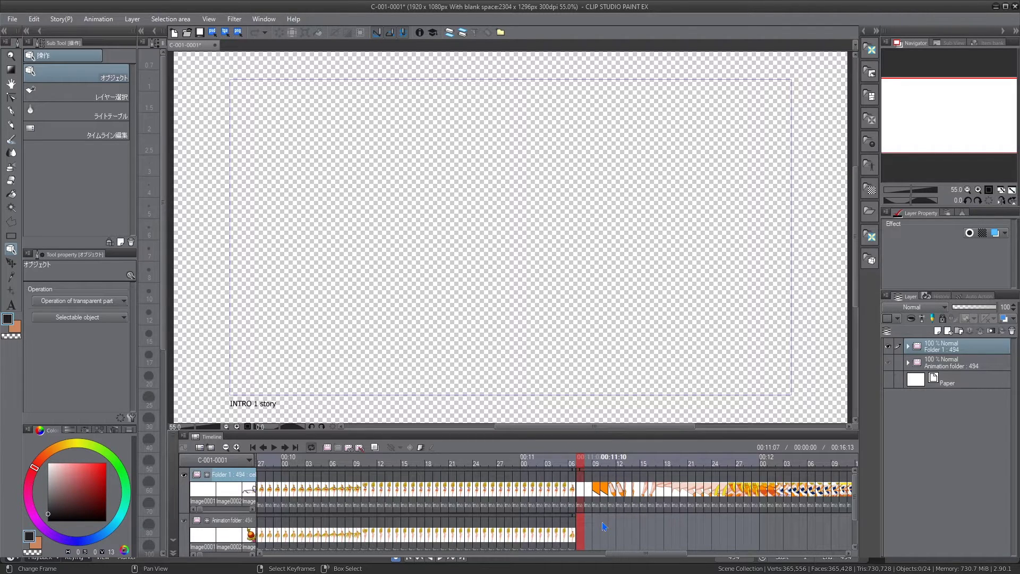
left_click(393, 473)
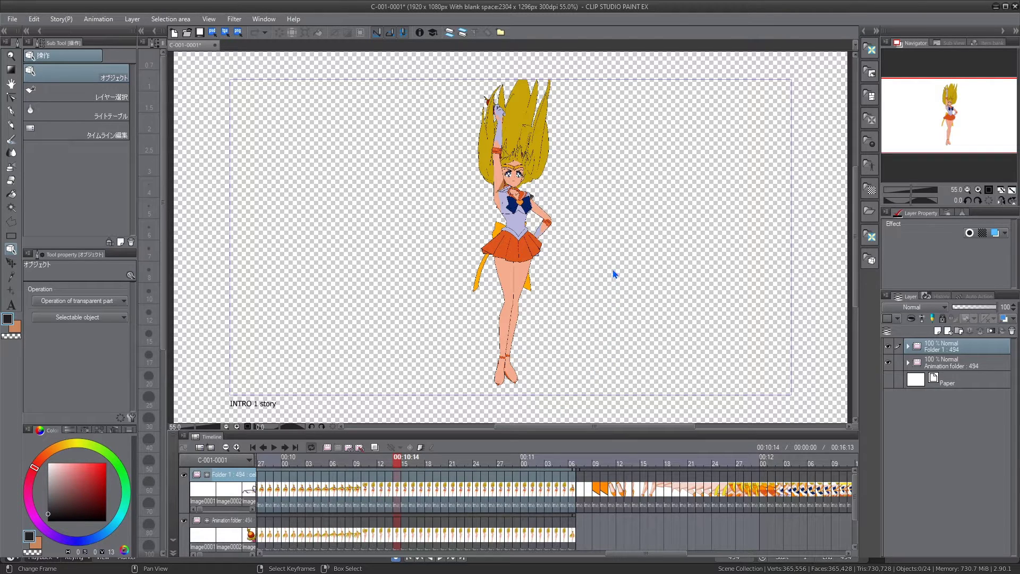
key("Delete")
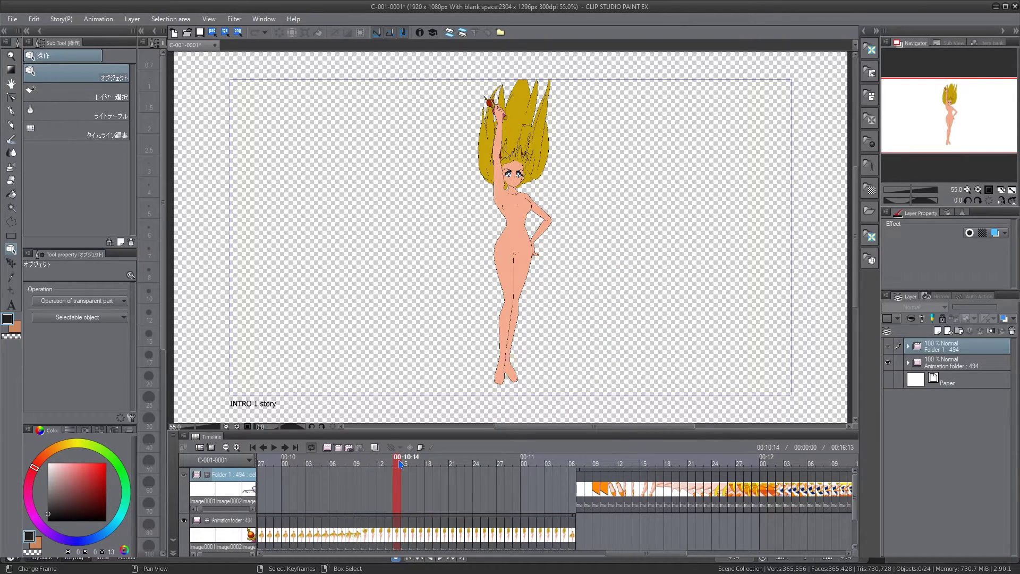
left_click_drag(400, 462, 604, 460)
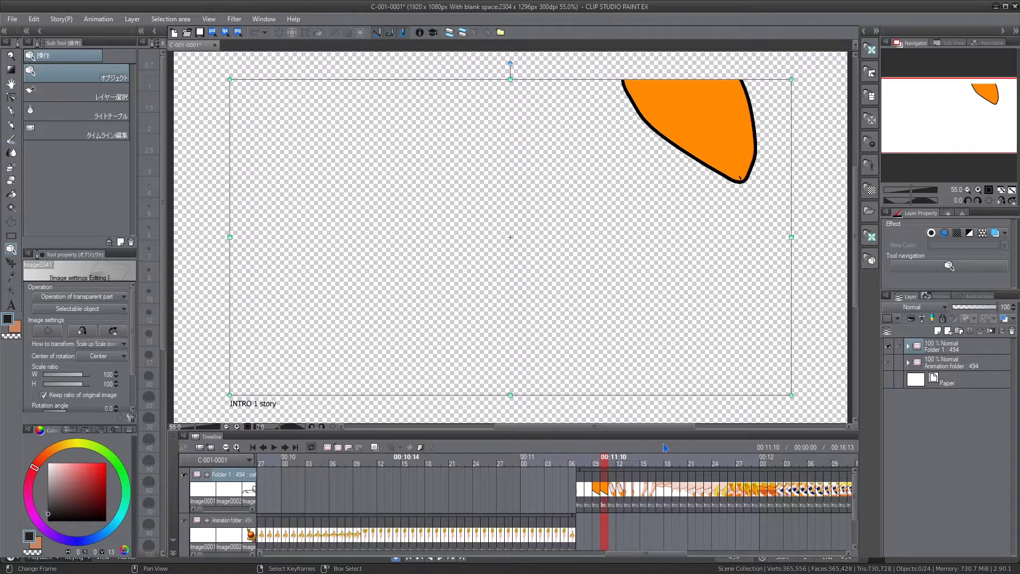
left_click_drag(665, 447, 844, 448)
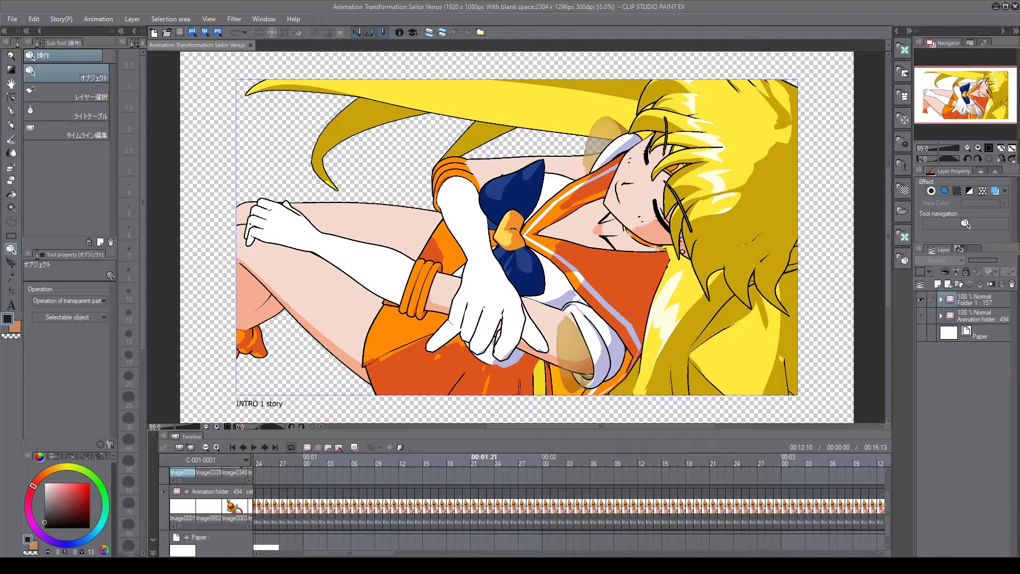
Go from the first frame to 00:00:15 and select the Animation folder's cel there, Image0016
left_click(232, 447)
left_click_drag(273, 460, 388, 485)
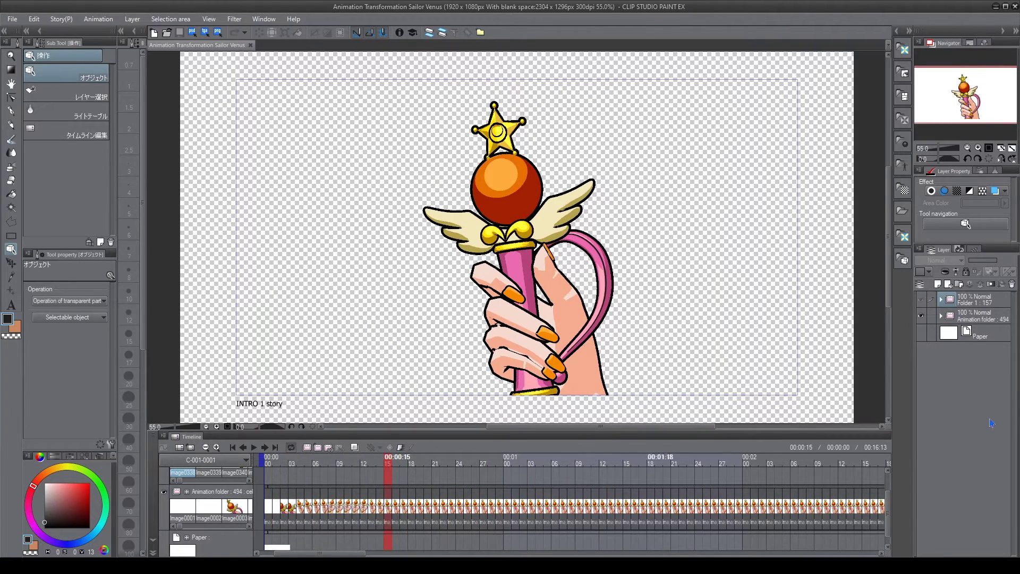
scroll(977, 438, "down", 20)
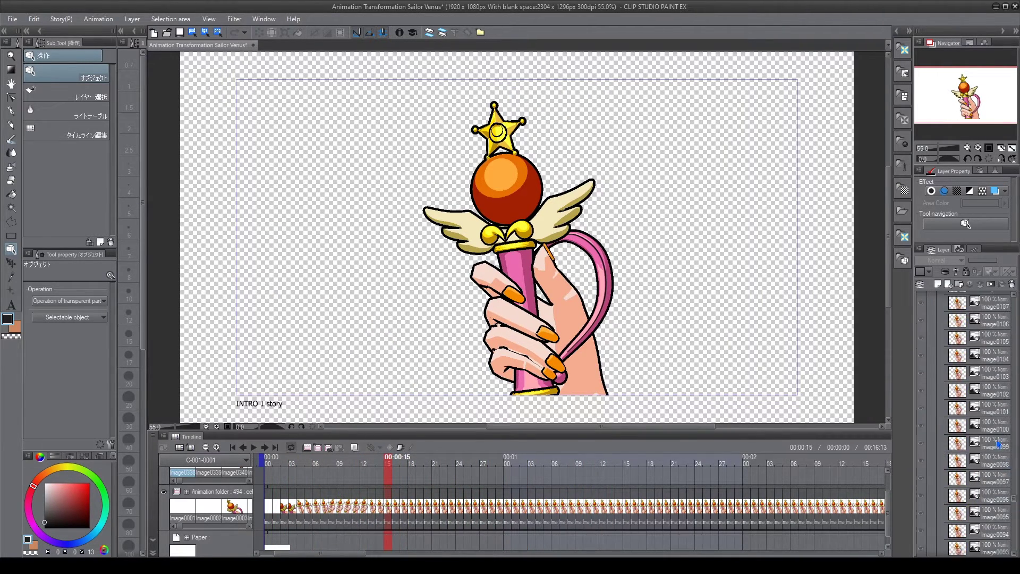
left_click(391, 513)
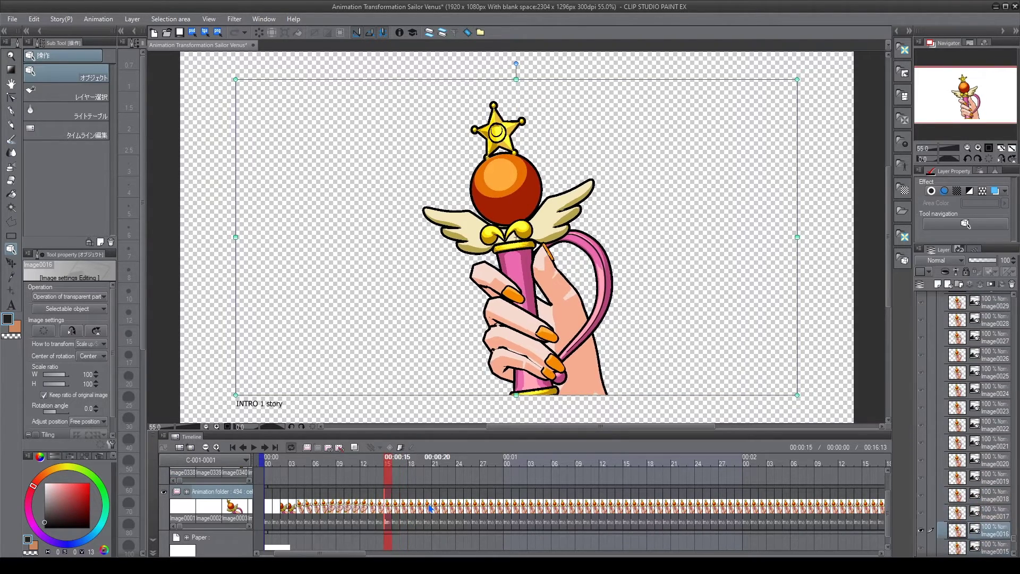
Step back and forth through the frames around 00:00:15 to examine where the hand with the wand stops moving
key("Right")
key("Left")
key("Left")
key("Right")
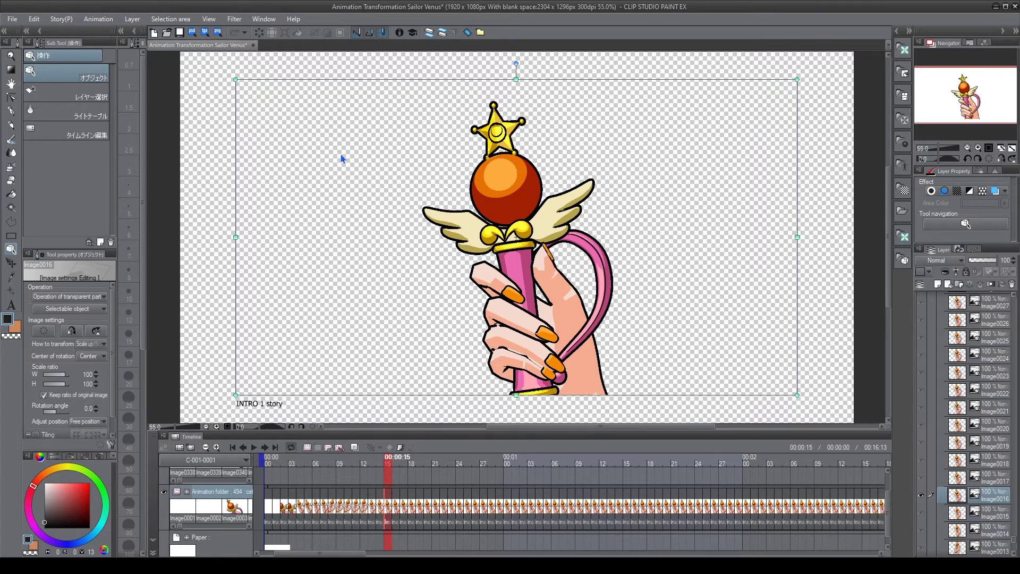
key("Left")
key("Left")
key("ctrl+0")
key("Right")
key("Left")
key("Left")
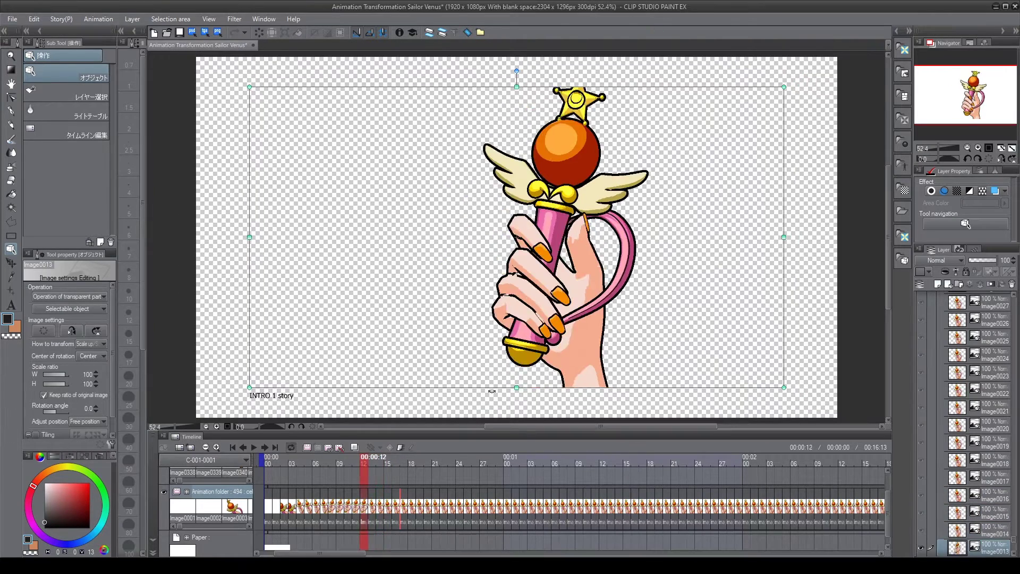
key("Right")
key("Right")
key("Right")
key("Right")
key("Right")
key("Right")
key("Right")
key("Right")
key("Right")
key("Right")
key("Right")
key("Right")
key("Right")
key("Left")
key("Left")
key("Left")
key("Left")
key("Left")
key("Left")
key("Left")
key("Left")
key("Left")
key("Left")
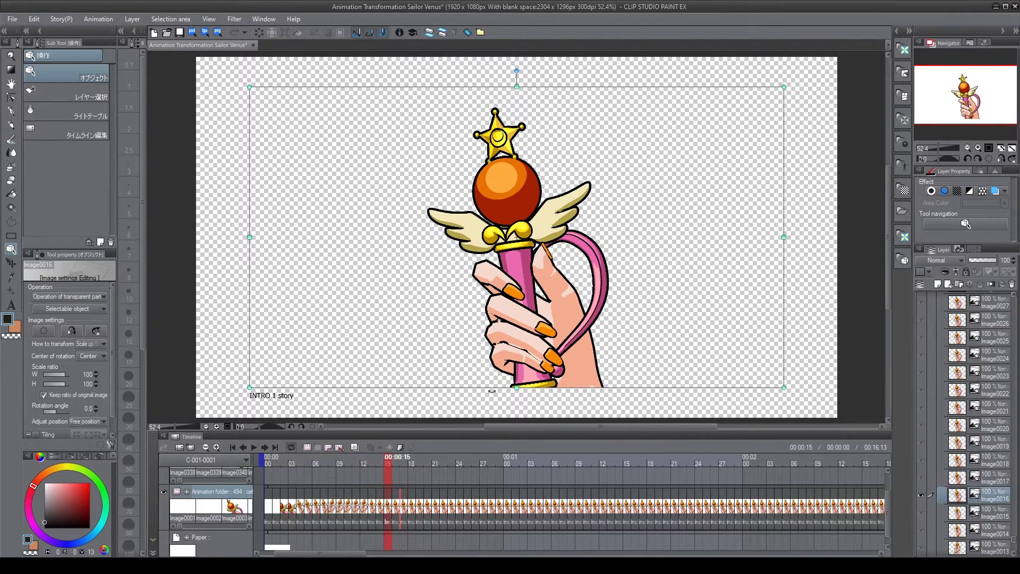
Try deleting the Animation folder's layers Image0017 through Image0108, and undo the deletion
key("Right")
scroll(991, 451, "up", 20)
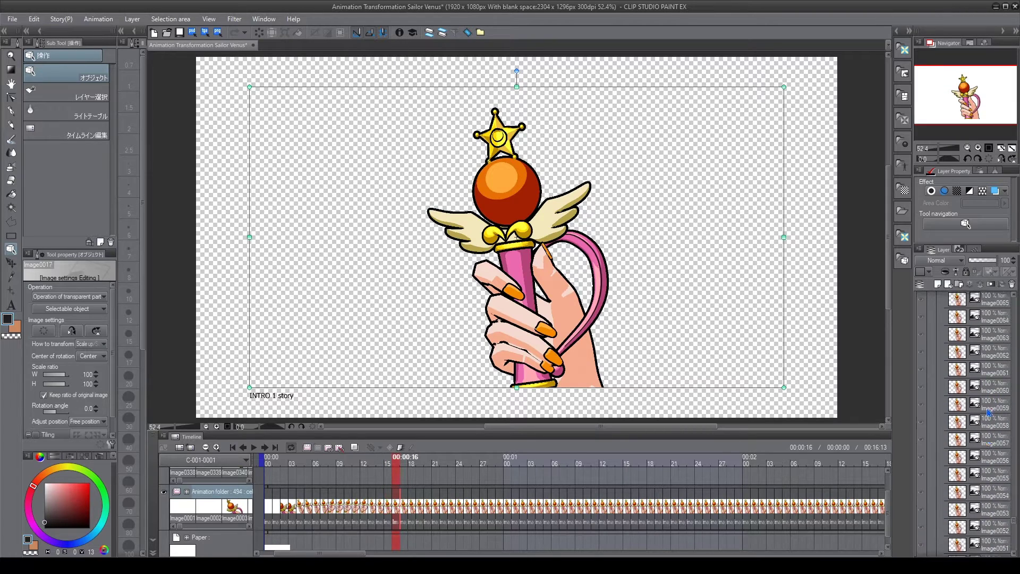
left_click(1000, 402, "shift")
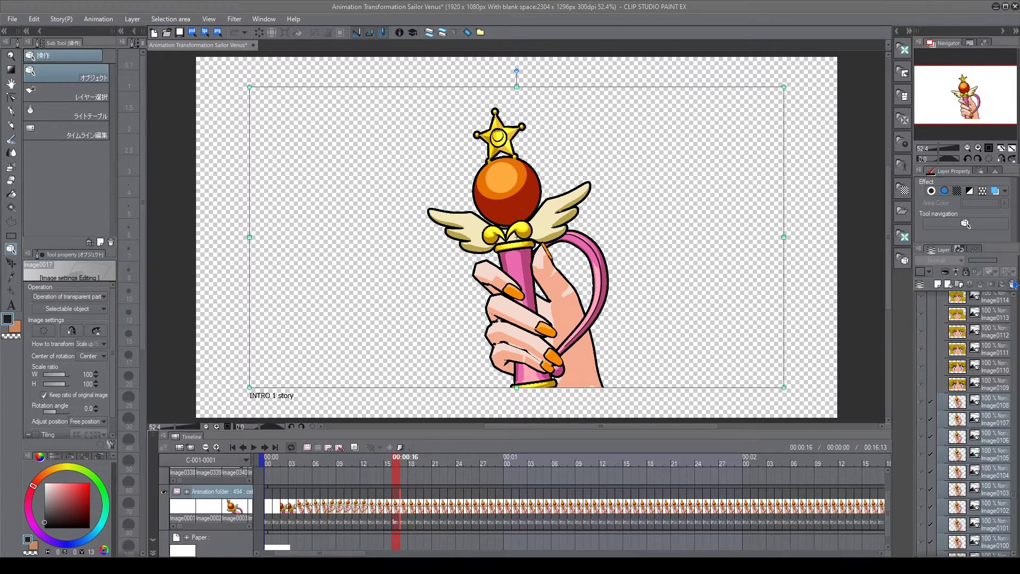
key("Delete")
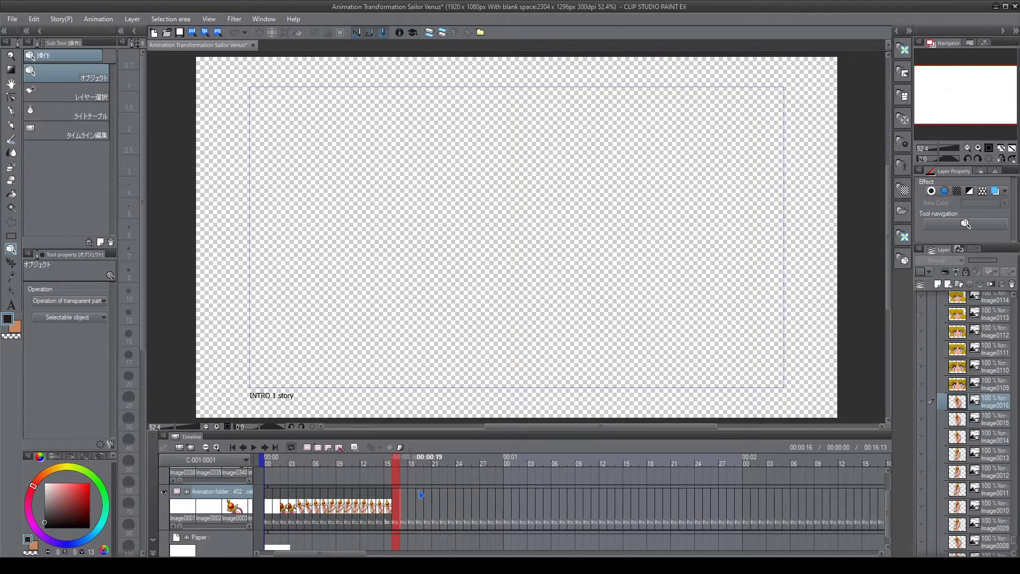
key("Left")
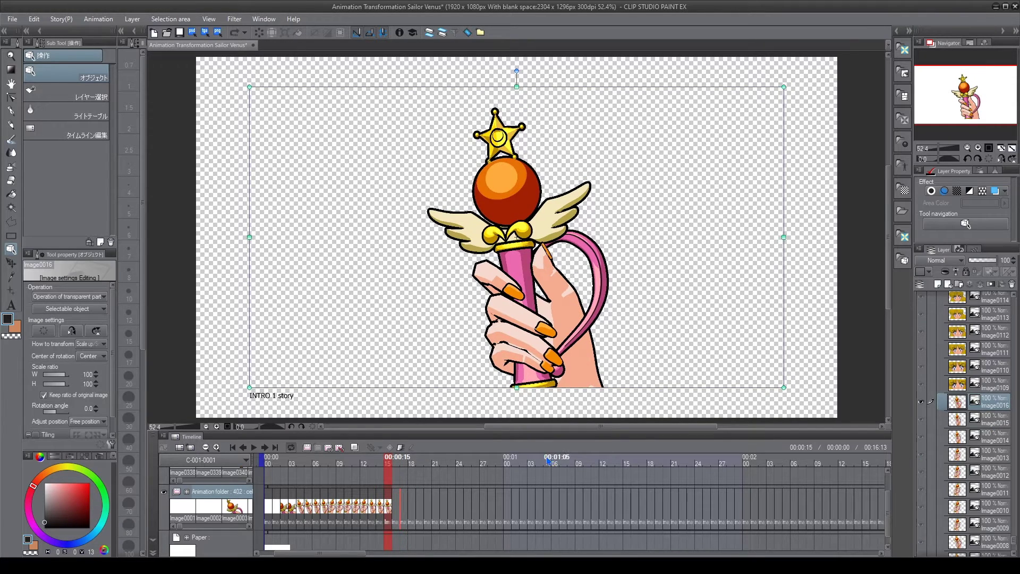
key("ctrl+z")
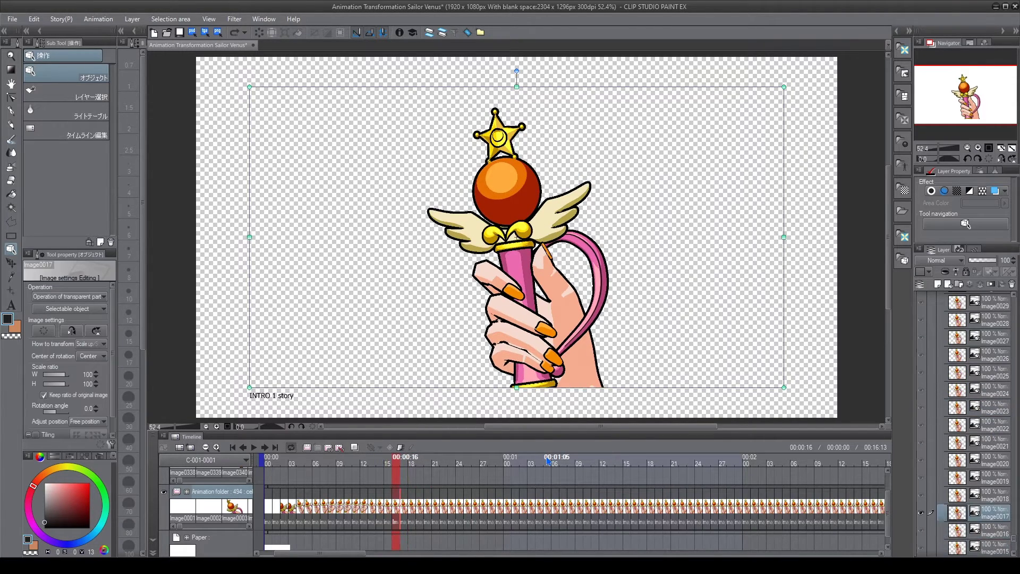
Delete the Animation folder's repeated layers Image0017 through Image0108
left_click(983, 519)
scroll(1002, 382, "down", 5)
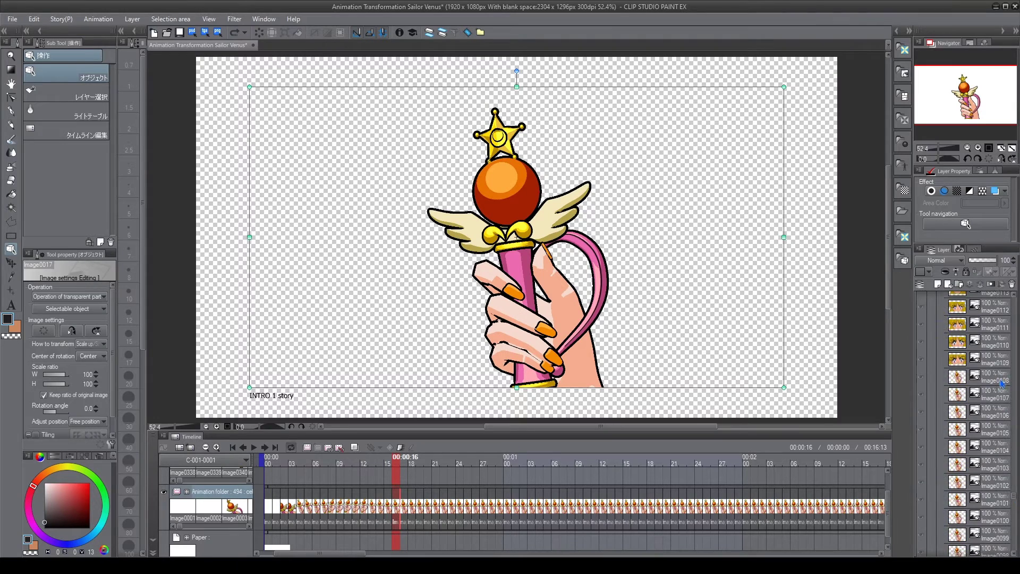
left_click(1001, 382, "shift")
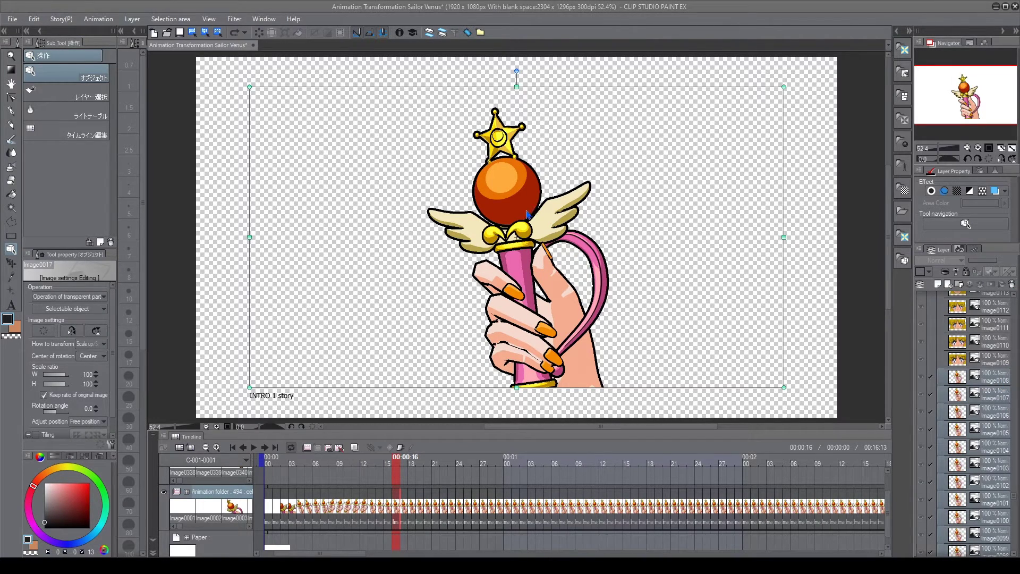
key("Delete")
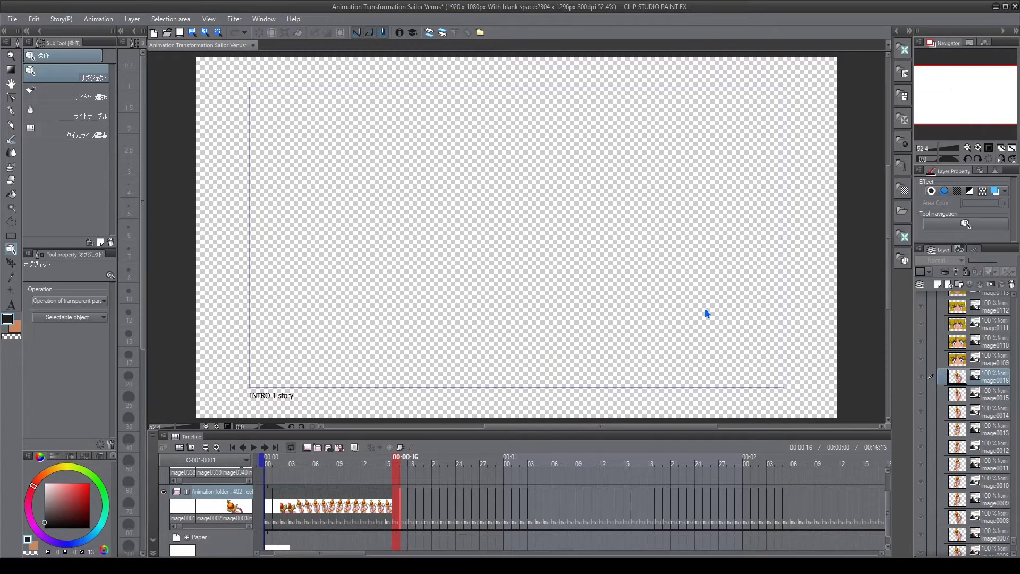
Check the last wand frame at 00:00:15, and split the Animation folder's track at 00:00:16
left_click(394, 509)
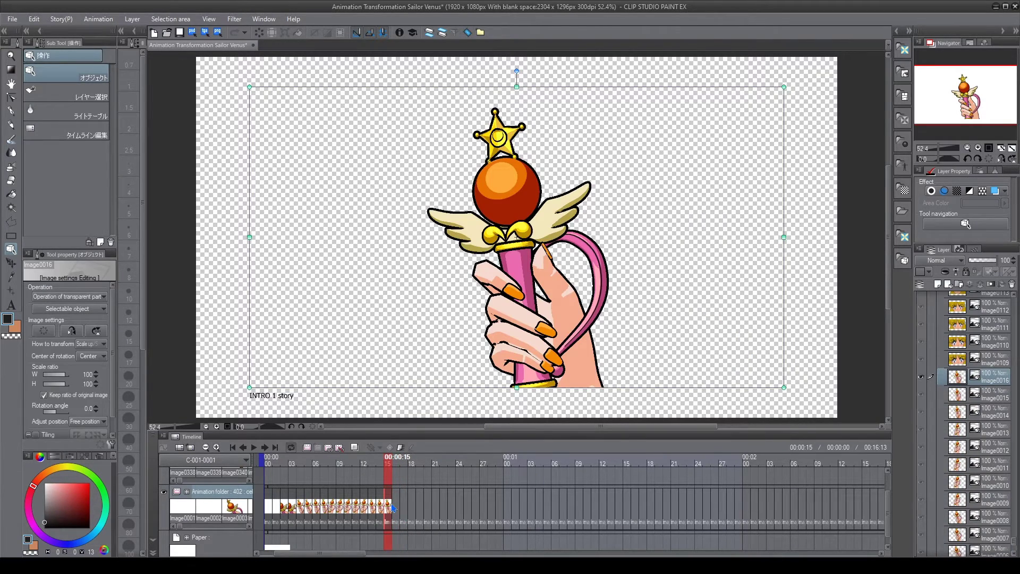
key("Left")
key("Right")
left_click(388, 487)
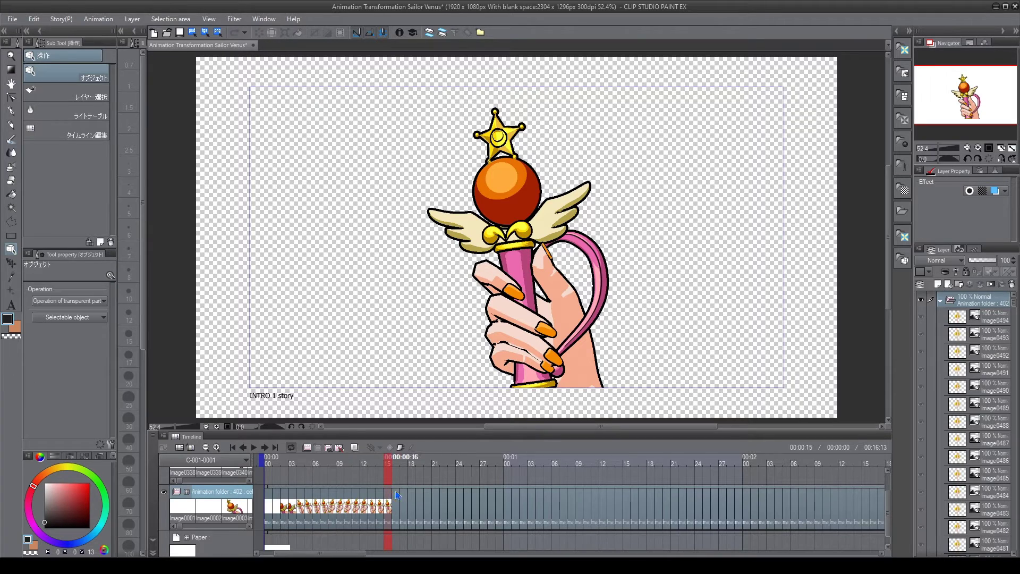
left_click(398, 490)
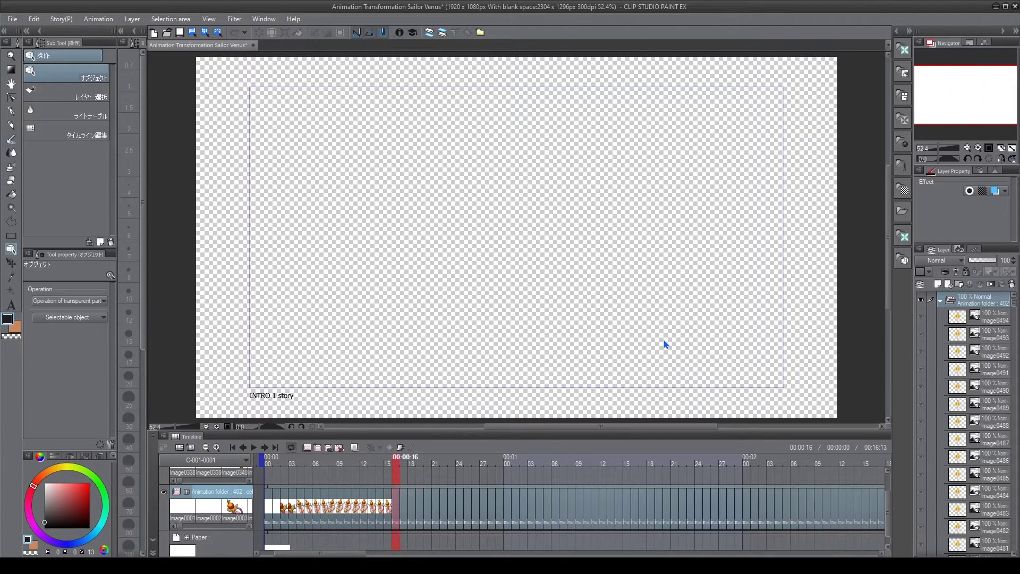
key("ctrl+k")
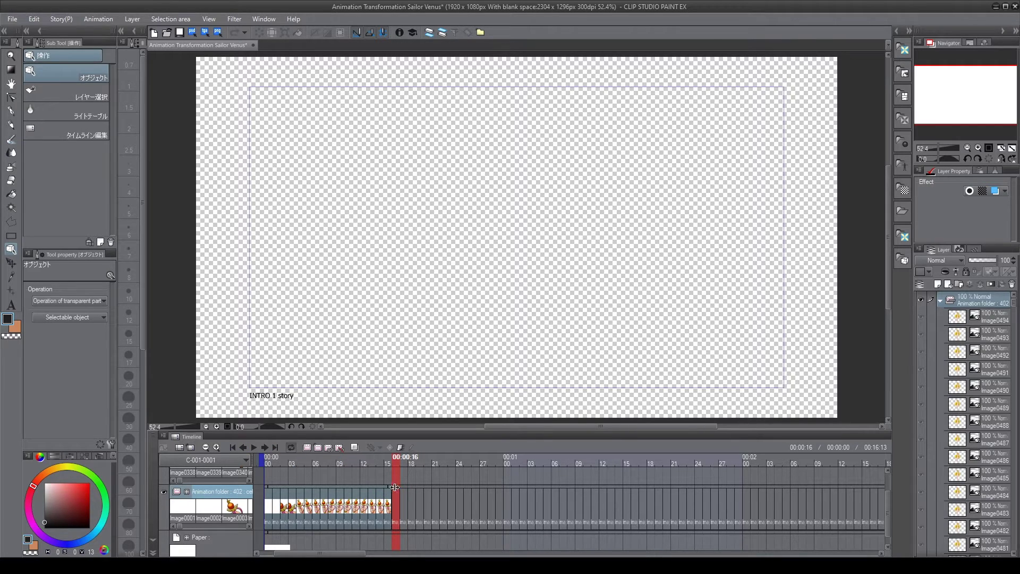
Trim the empty start of the clip after the split so it begins with the first drawn cel at 00:03:18
left_click_drag(394, 487, 885, 493)
left_click_drag(312, 554, 407, 553)
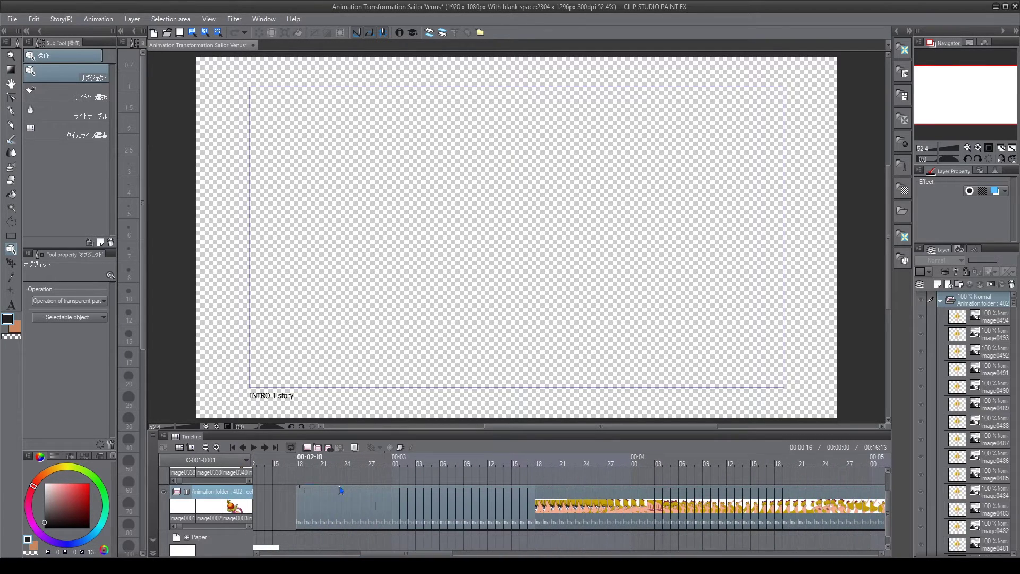
left_click(425, 493)
left_click(285, 488)
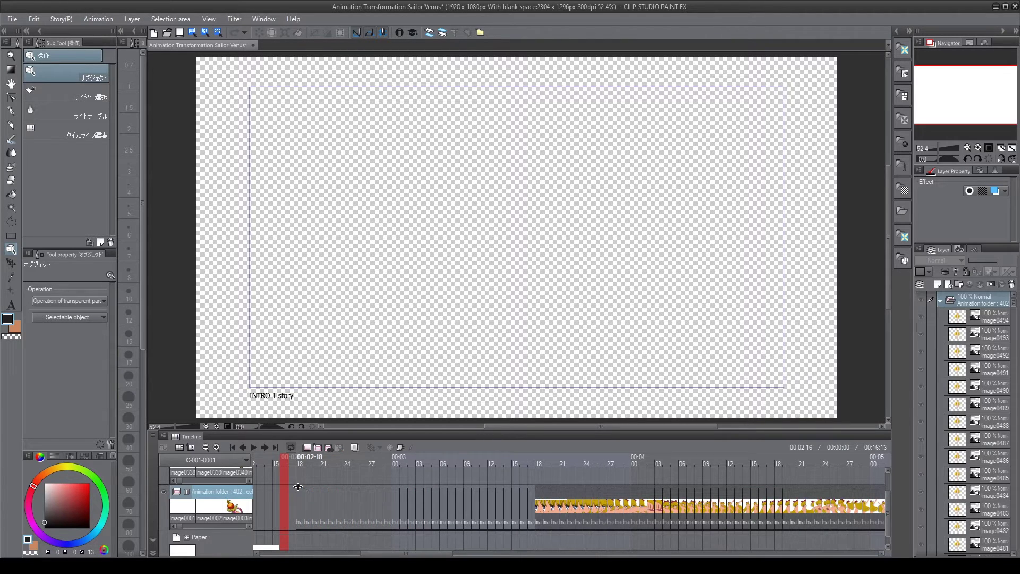
left_click_drag(298, 487, 535, 497)
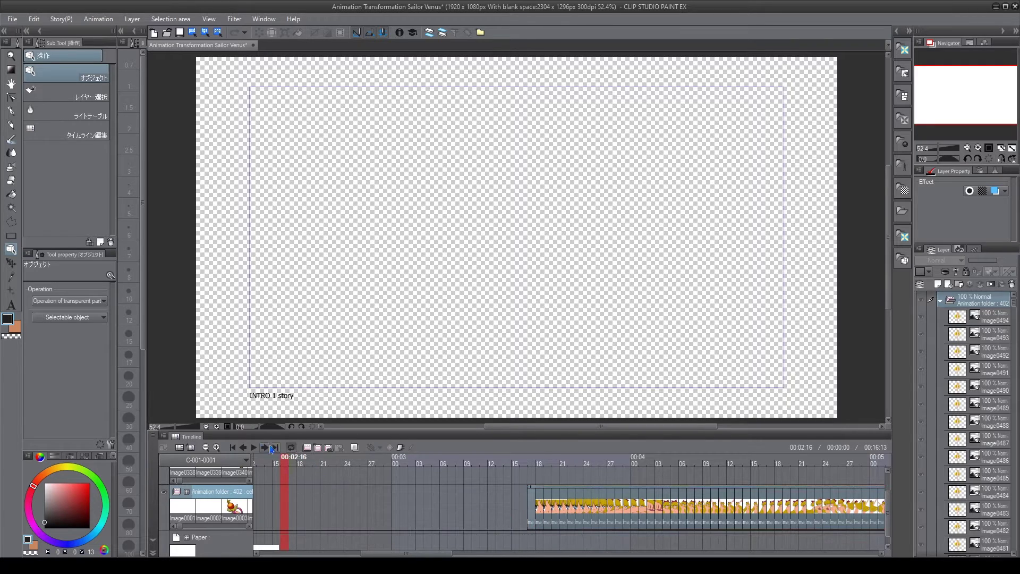
left_click(217, 448)
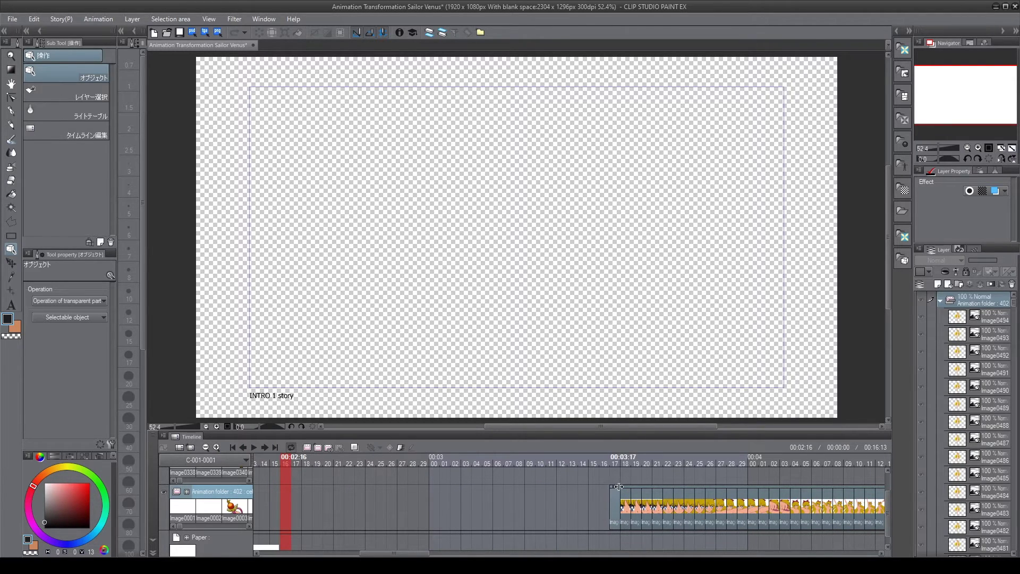
left_click_drag(620, 486, 623, 486)
Extend the first clip's end to 00:00:29 so Image0016 is held, and scrub through its frames to check the hold
left_click_drag(389, 553, 293, 553)
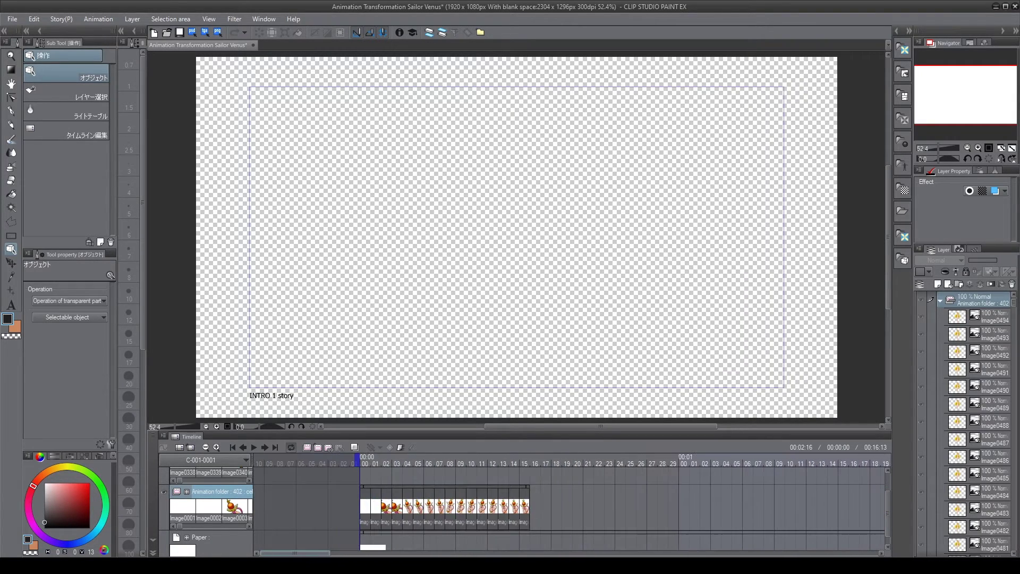
left_click(525, 506)
left_click(537, 490)
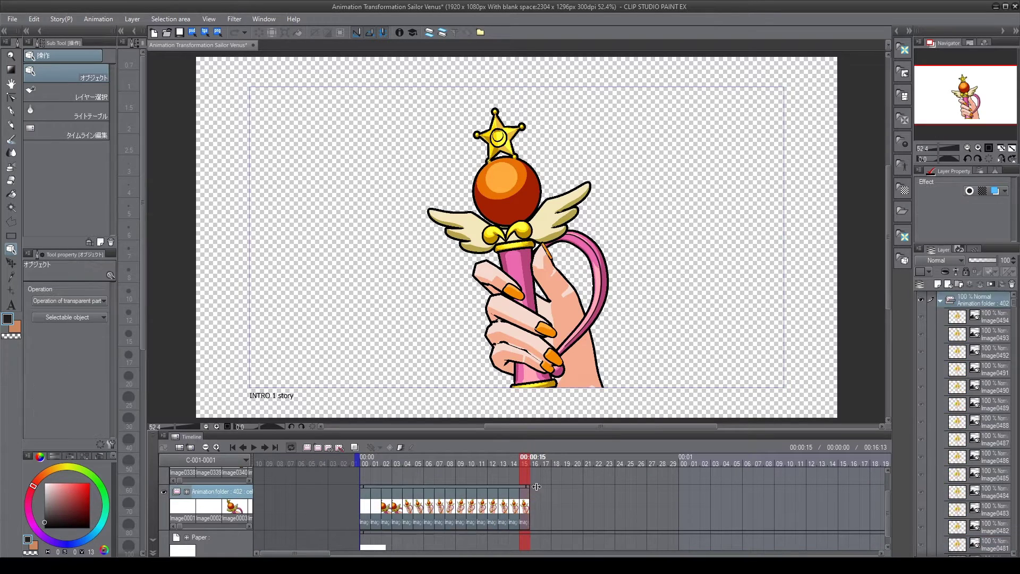
left_click_drag(669, 488, 668, 488)
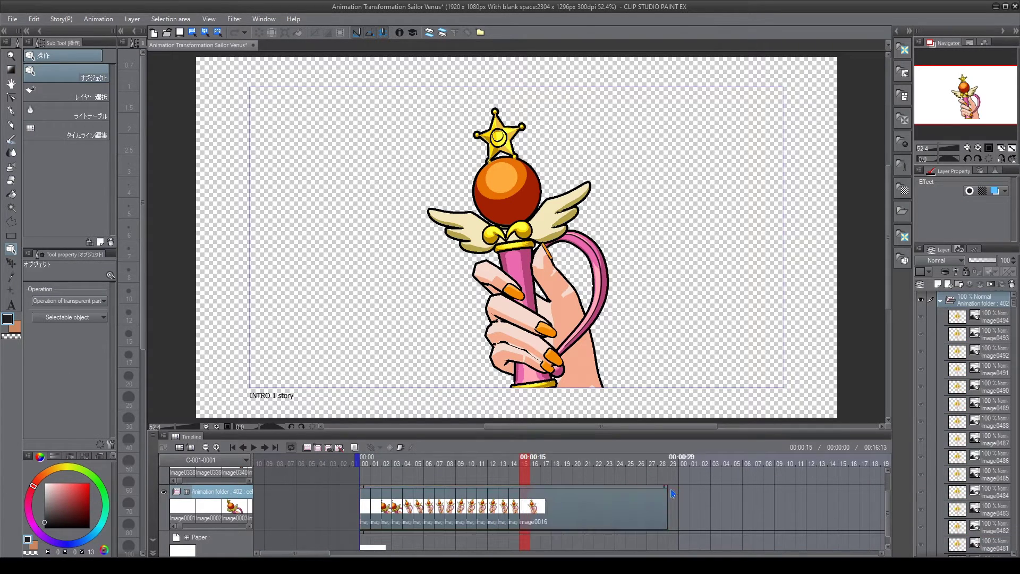
left_click(537, 470)
left_click_drag(541, 462, 588, 465)
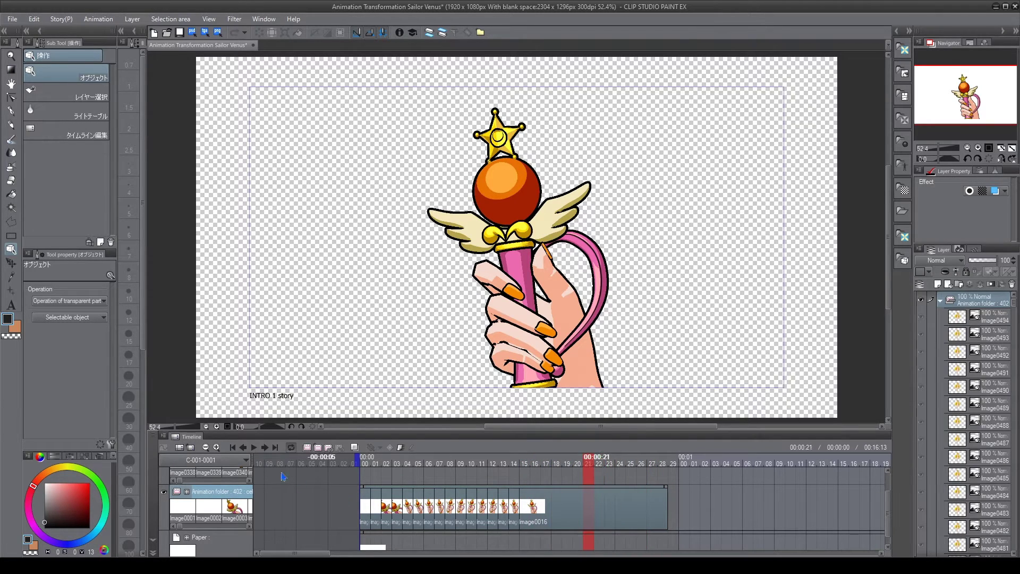
left_click(234, 449)
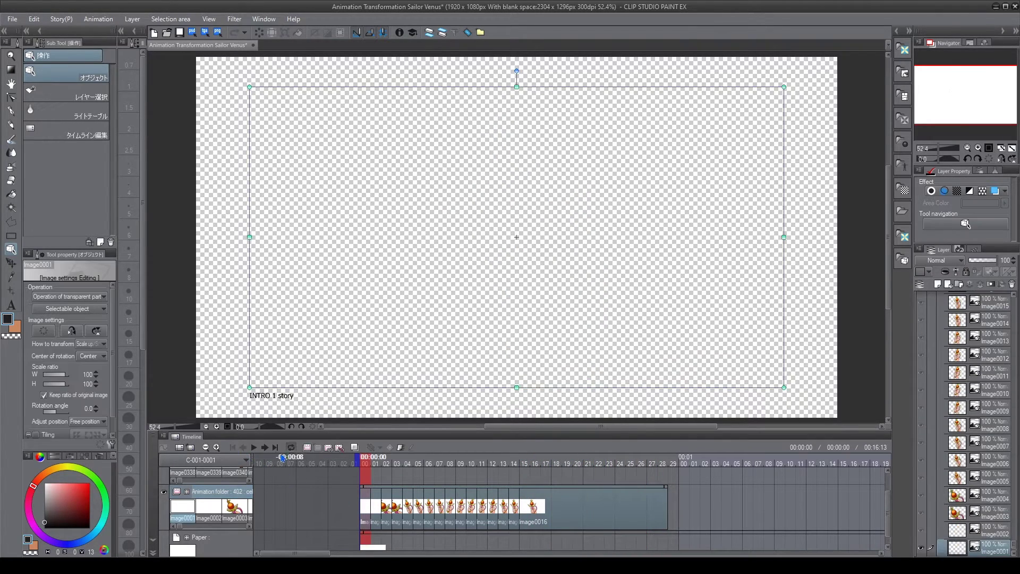
left_click_drag(343, 471, 582, 472)
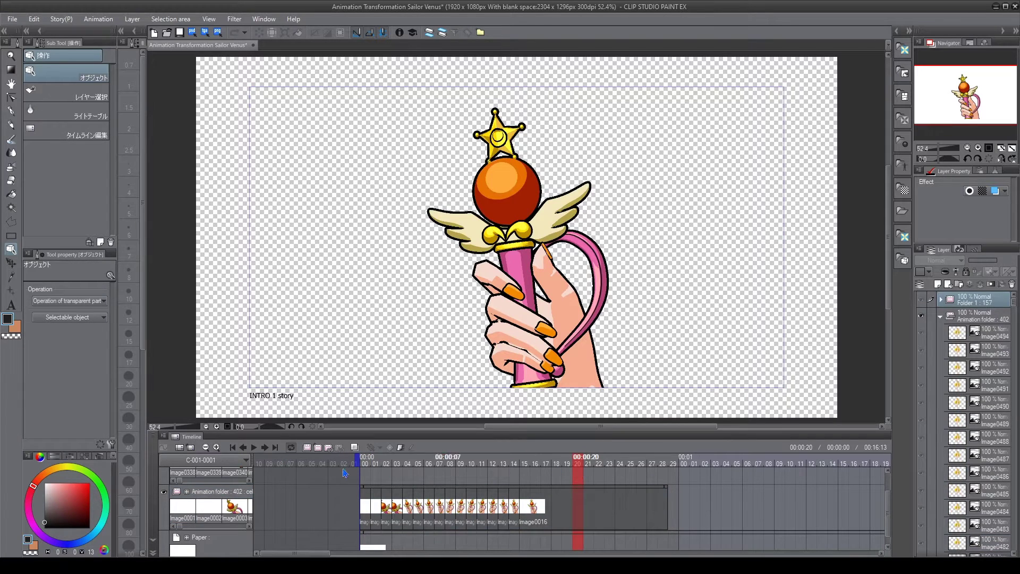
Extend the first clip's end until it meets the second clip at 00:03:18, and scrub across the join
left_click(205, 447)
left_click(205, 448)
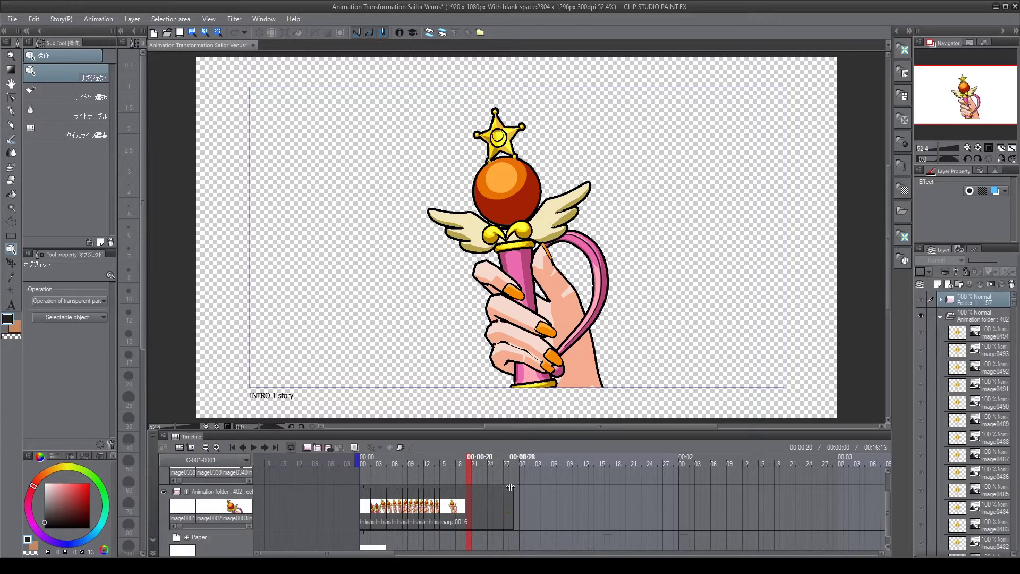
left_click_drag(511, 486, 866, 495)
left_click_drag(376, 553, 428, 555)
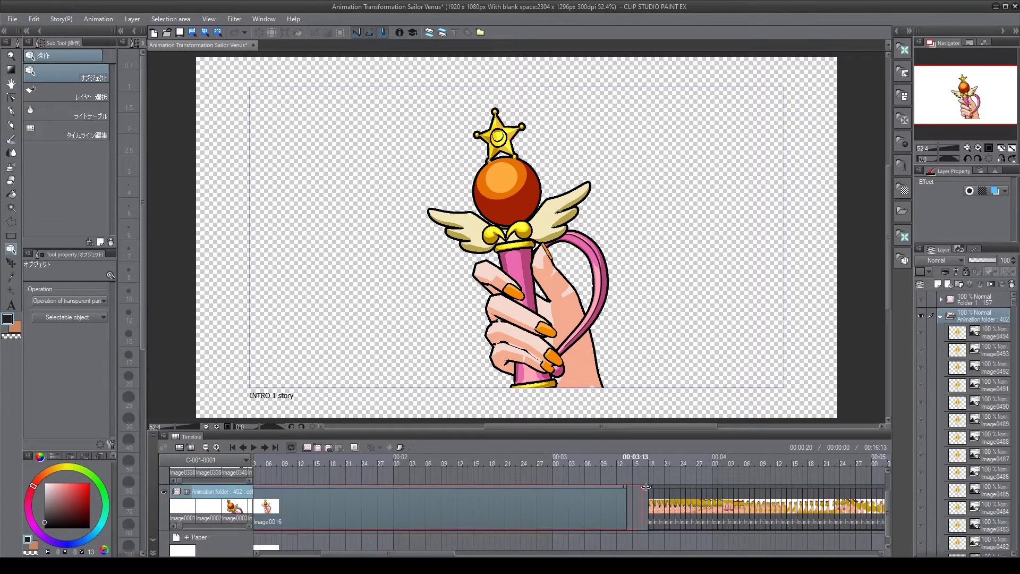
left_click(586, 463)
left_click_drag(586, 463, 710, 463)
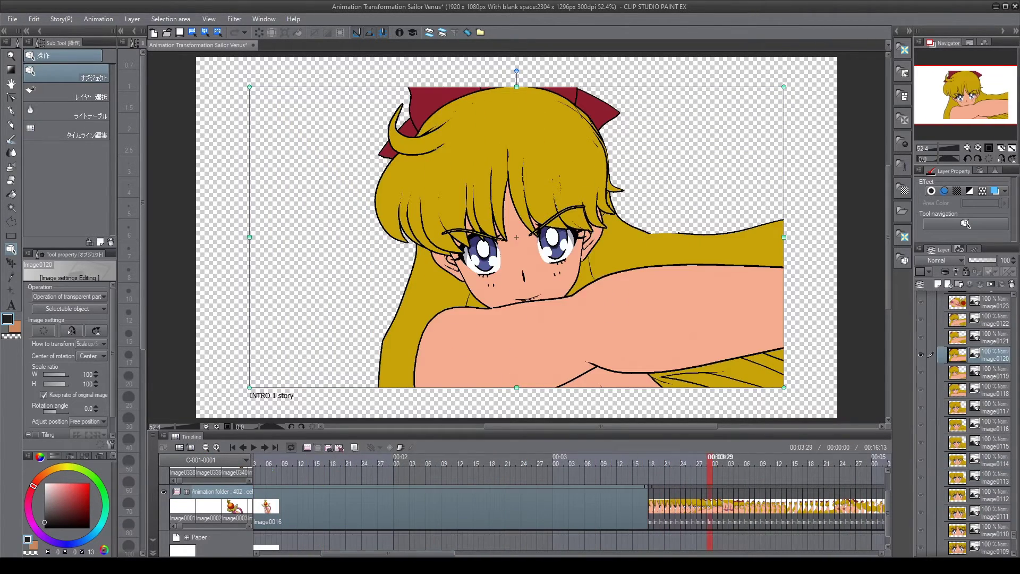
Step back and forth through the frames around 00:08:16 to examine where the raised-arm pose stops moving
left_click_drag(429, 553, 643, 553)
left_click(351, 463)
left_click_drag(352, 463, 442, 463)
scroll(441, 463, "up", 2)
left_click_drag(561, 553, 549, 553)
key("Left")
key("Left")
key("Left")
key("Left")
key("Left")
key("Left")
key("Left")
key("Left")
key("Left")
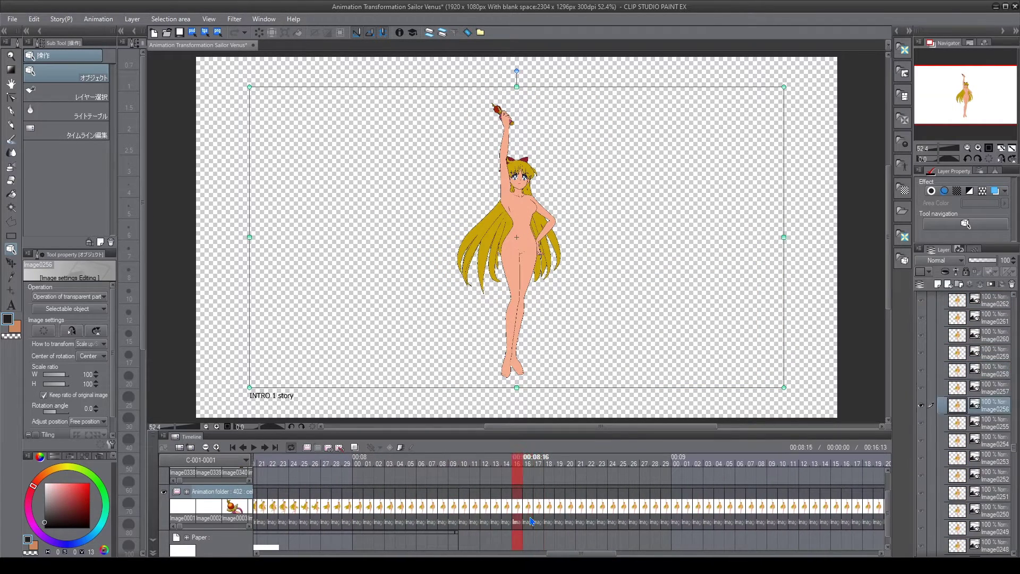
key("Right")
key("Right")
key("Right")
key("Right")
key("Left")
key("Left")
key("Left")
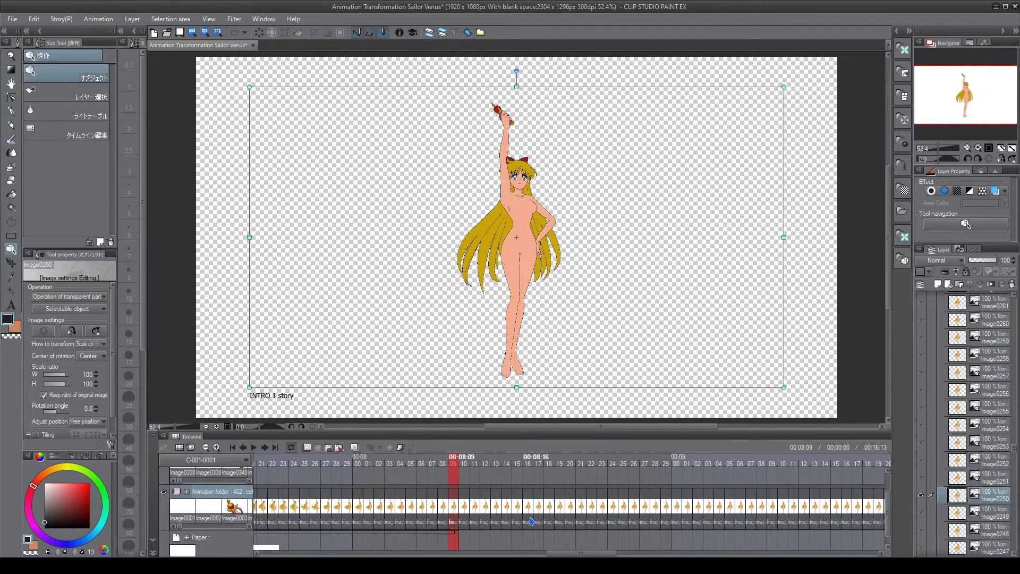
Delete the Animation folder's repeated layers Image0251 through Image0259
left_click(1003, 482)
scroll(1003, 482, "up", 2)
left_click(994, 433, "shift")
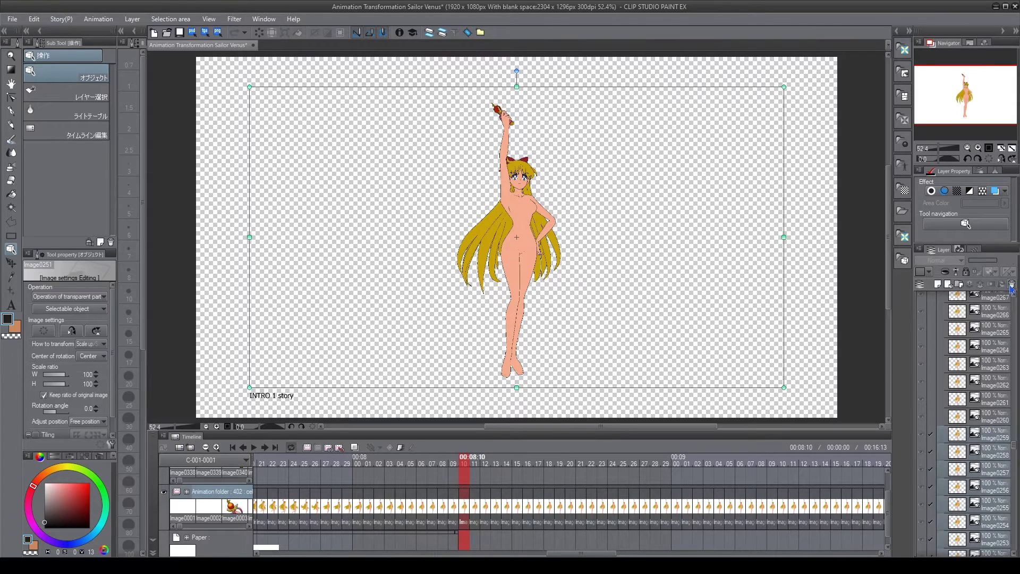
left_click(1011, 283)
Scrub between 00:08:19 and 00:10:01 to examine how long the repeated raised-arm cels continue
left_click_drag(560, 460, 900, 460)
left_click_drag(570, 554, 619, 553)
left_click_drag(517, 462, 535, 475)
left_click(557, 474)
scroll(996, 322, "down", 2)
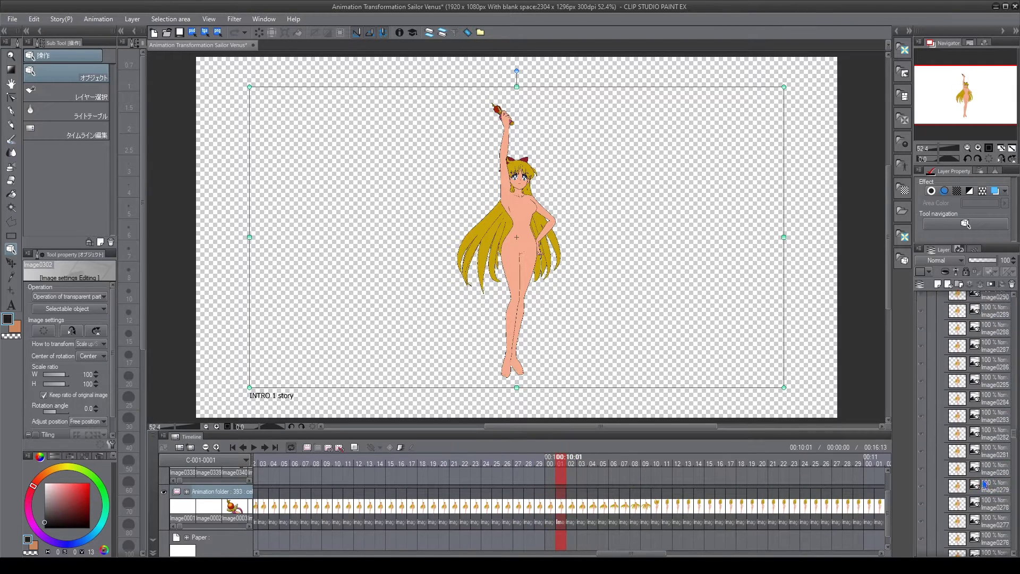
scroll(970, 421, "up", 2)
left_click_drag(652, 553, 622, 547)
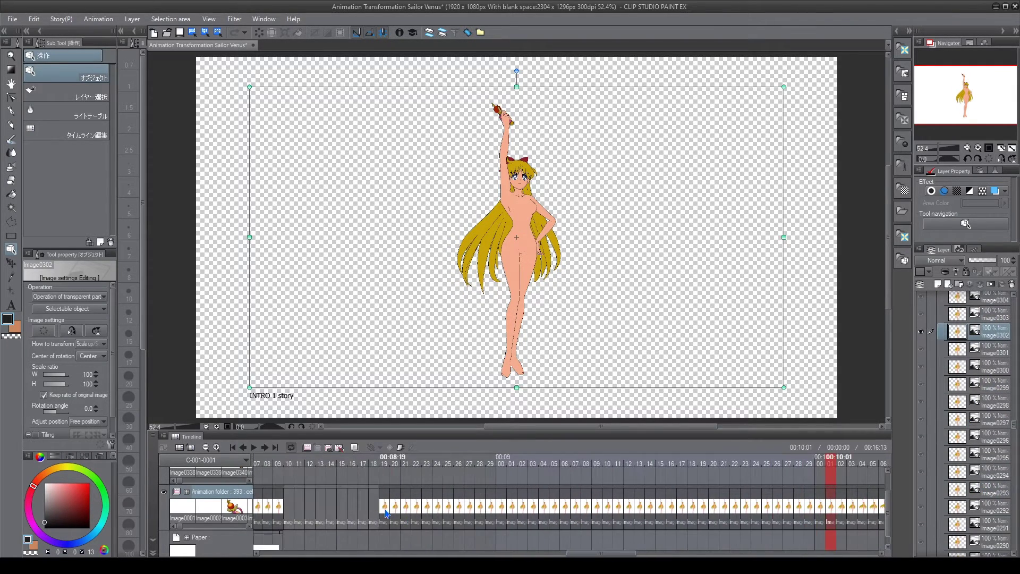
left_click(383, 511)
left_click(821, 460)
left_click_drag(822, 460, 829, 460)
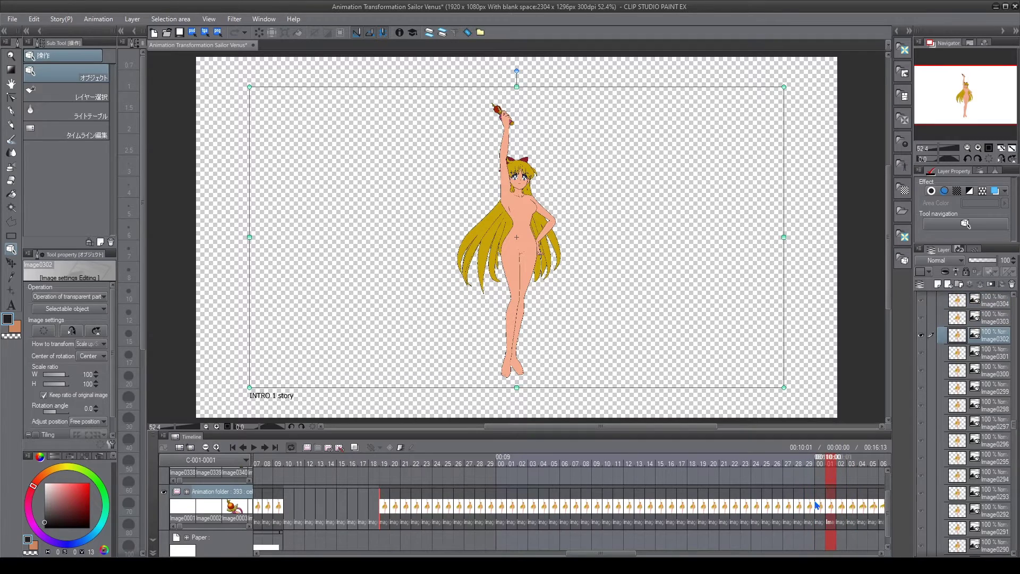
left_click_drag(817, 506, 375, 542)
Mark the layer Image0302 with a red palette color
left_click(928, 272)
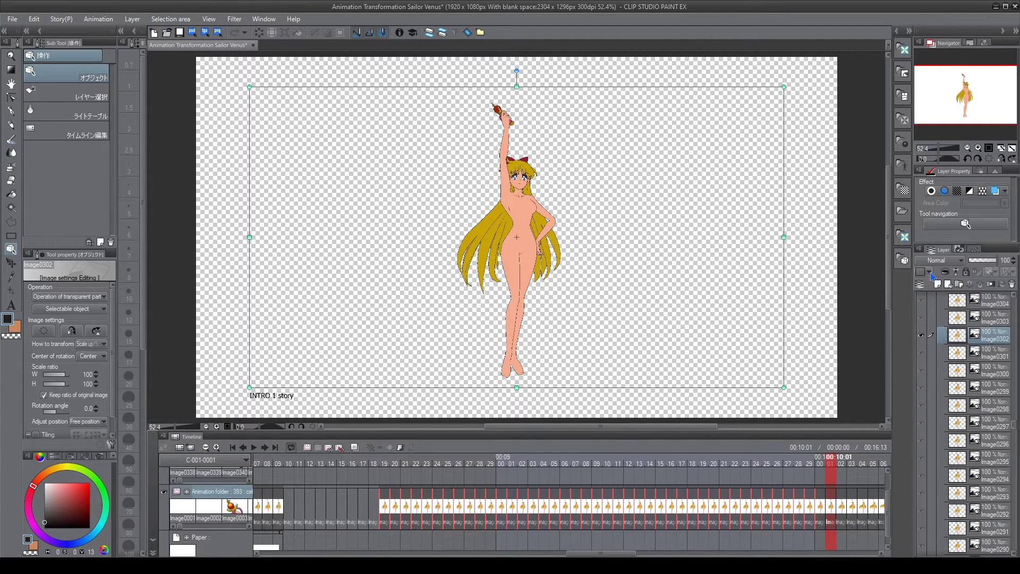
left_click(931, 301)
left_click(386, 507)
left_click(926, 296)
Go to 00:08:19 and delete the repeated layers Image0260 through the red-marked Image0302
left_click_drag(265, 460, 277, 460)
left_click(384, 460)
scroll(995, 530, "up", 12)
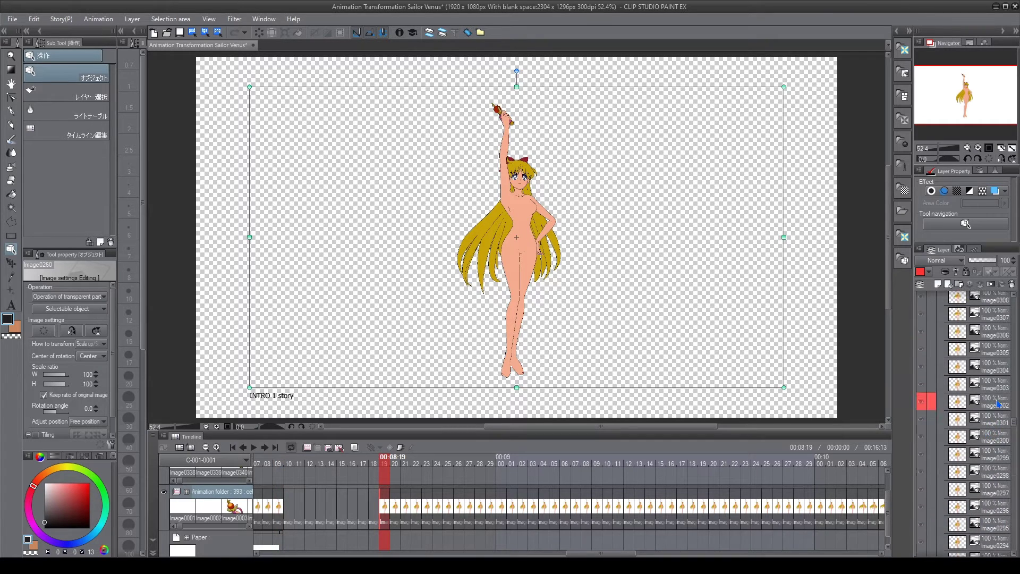
left_click(997, 403, "shift")
left_click(1011, 286)
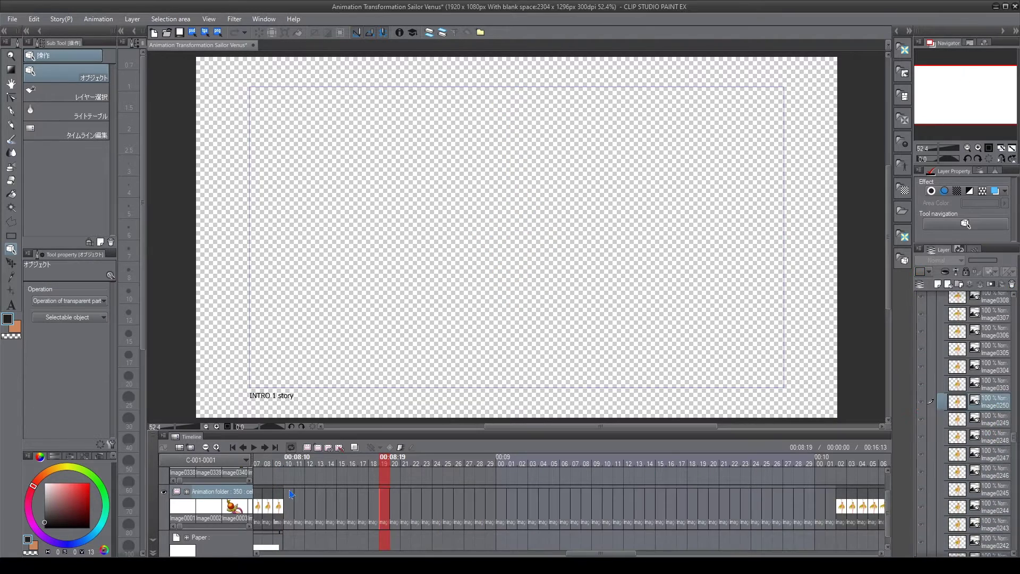
Extend the clip ending at 00:08:10 up to 00:10:02 so Image0250 is held over the emptied frames
left_click(286, 487)
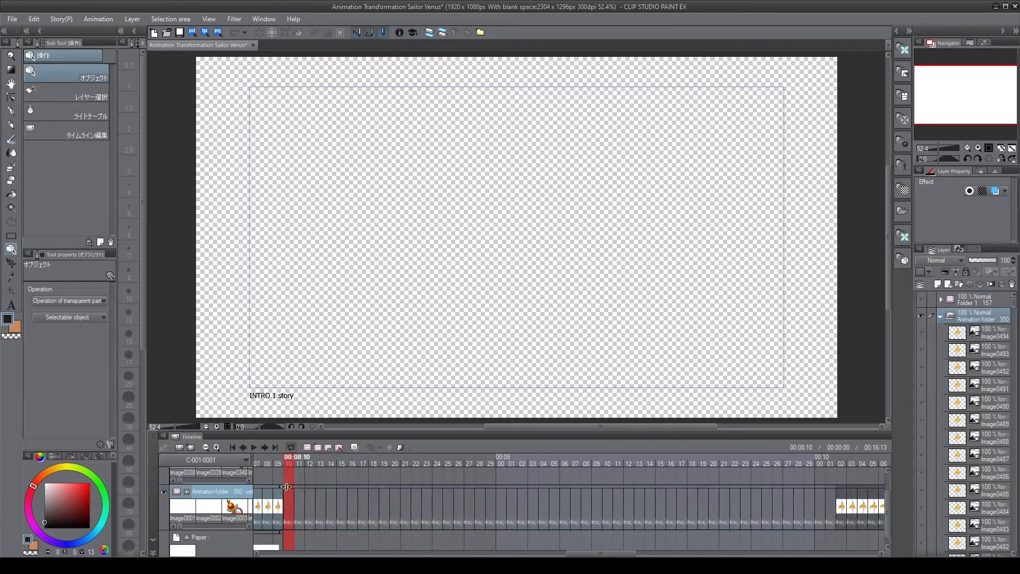
left_click_drag(283, 485, 835, 496)
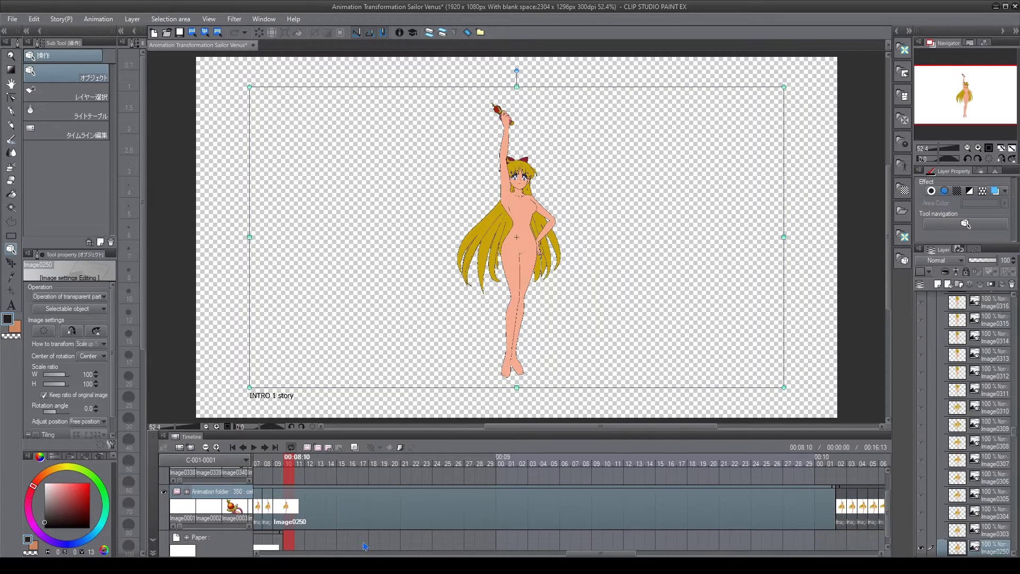
Go to the raised-hair frame at 00:10:11 and mark the following layer, Image0313, with a red palette color
left_click_drag(290, 462, 497, 476)
key("Left")
key("Left")
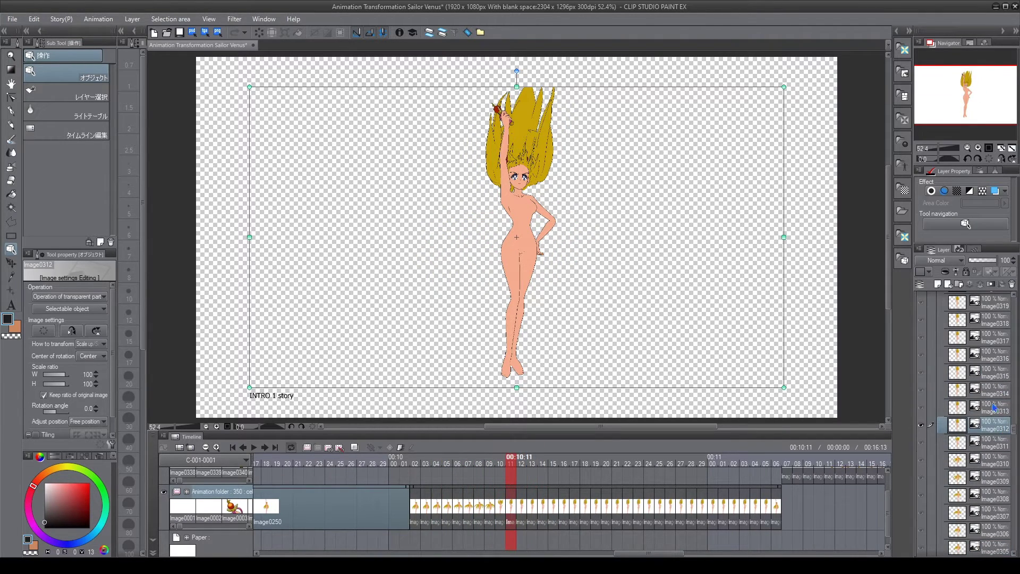
left_click(994, 407)
left_click(921, 271)
Go to 00:11:06 and delete the layers from Image0337 down to the red-marked Image0313
left_click_drag(755, 463, 777, 505)
scroll(943, 319, "up", 1)
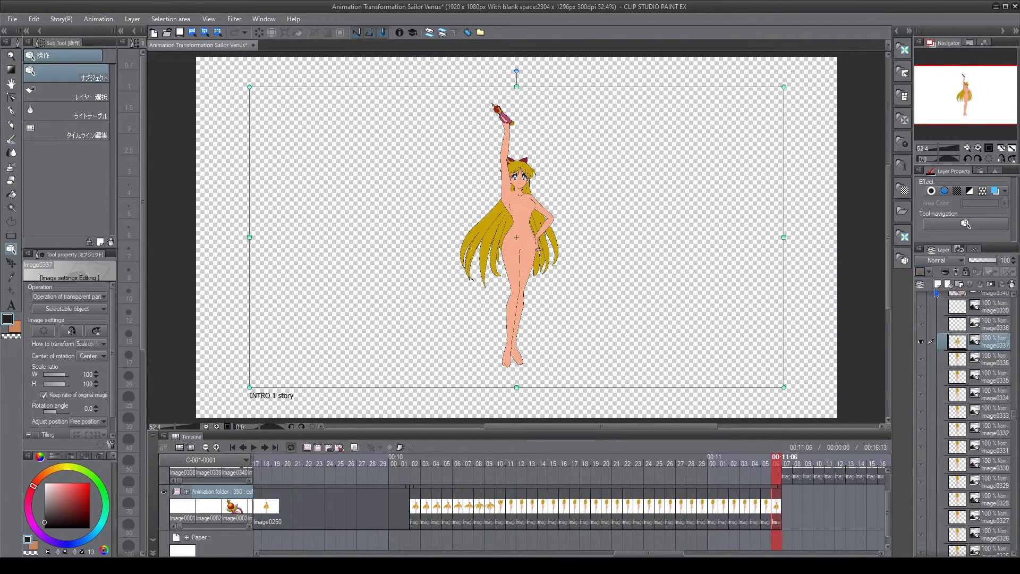
left_click(922, 271)
scroll(987, 341, "down", 5)
left_click(992, 499, "shift")
left_click(1012, 283)
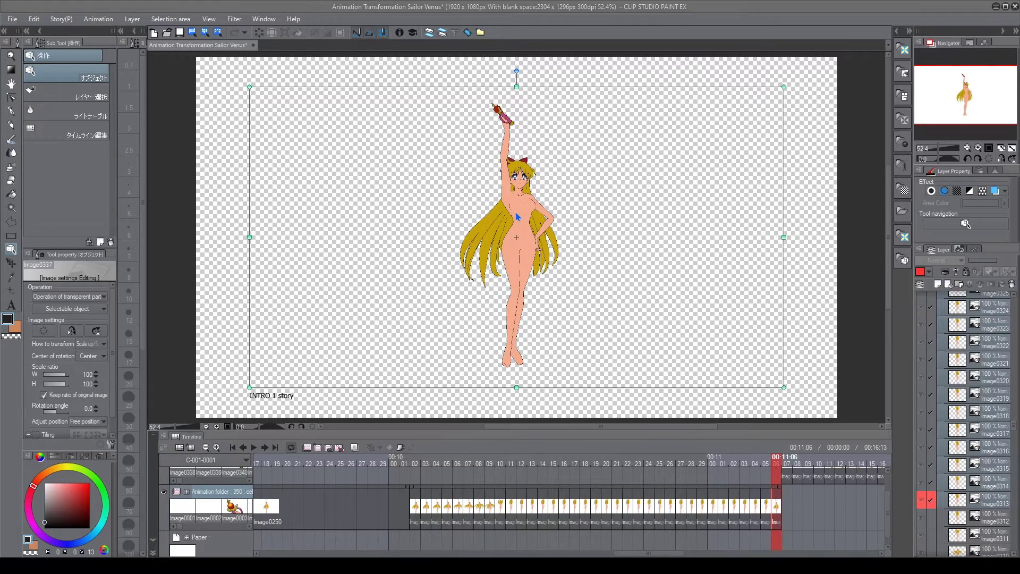
Split the Animation folder's track at 00:10:12 and select the clip after the split
left_click(521, 486)
key("ctrl+k")
left_click(534, 490)
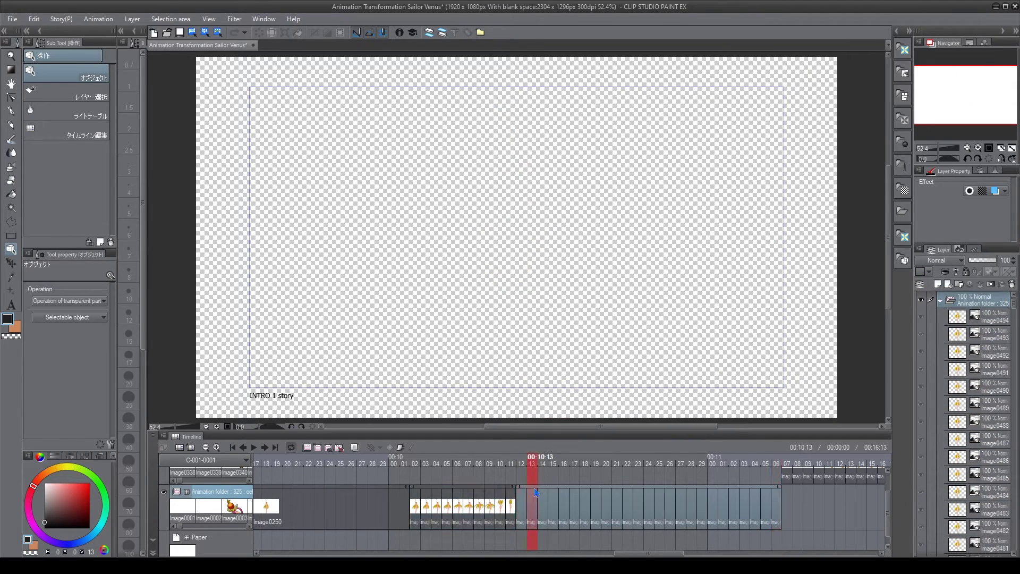
Delete the Animation folder clip after the split at 00:10:12 and go to the raised-arm pose at 00:15:16
key("Delete")
left_click_drag(515, 486, 432, 446)
scroll(1002, 521, "down", 3)
left_click(446, 484)
left_click(433, 485)
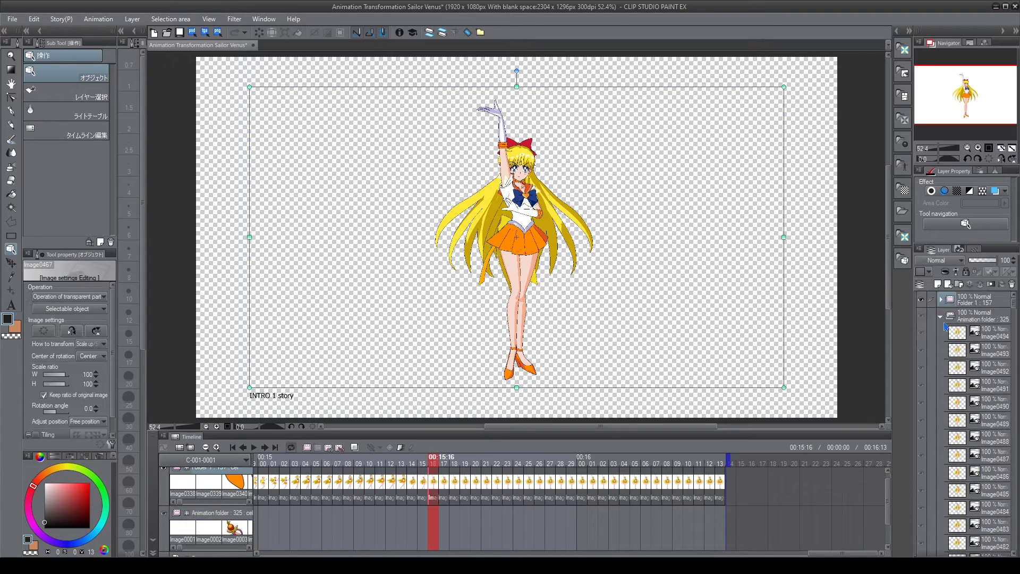
Delete the repeated layers in Folder 1 from Image0494 down to Image0468, keeping Image0467
left_click(940, 316)
left_click(940, 299)
scroll(942, 319, "down", 3)
left_click(435, 481)
left_click(423, 483)
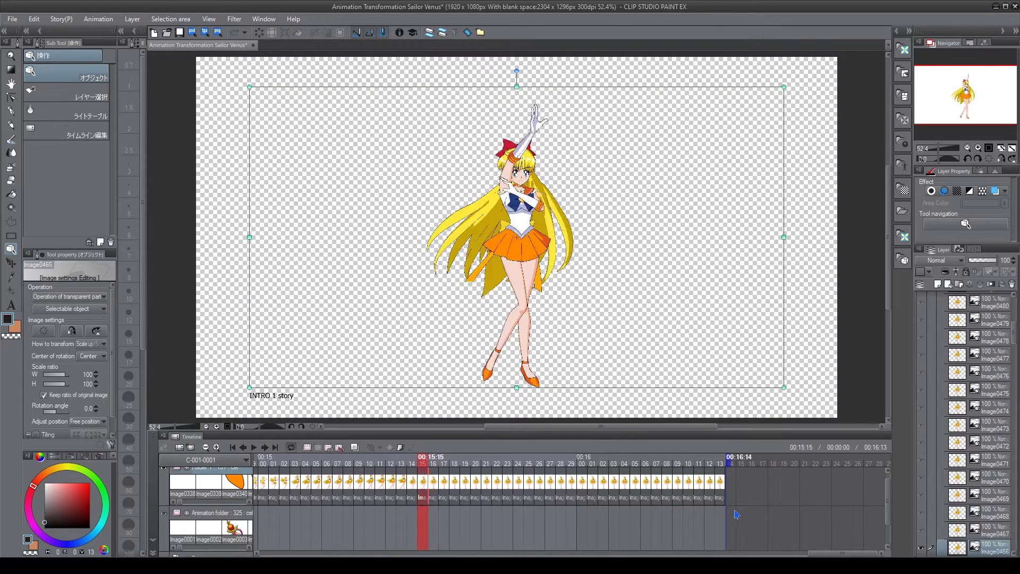
left_click(992, 529)
left_click(992, 512)
scroll(992, 398, "up", 5)
left_click(992, 316, "shift")
left_click(1011, 284)
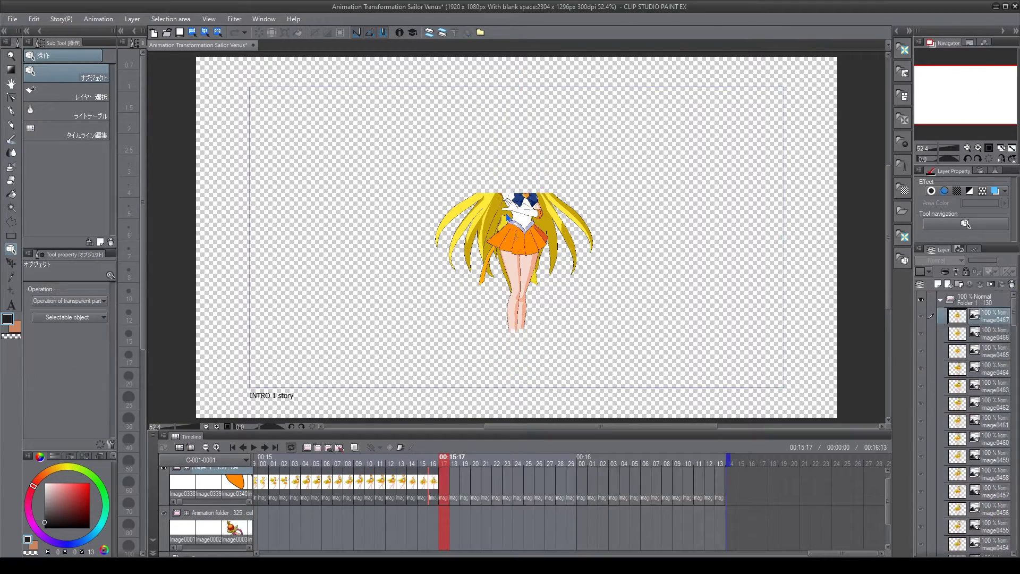
Remove the empty cels after 00:15:16 in Folder 1 and extend Image0467's clip to the end of the timeline at 00:16:13
key("Right")
key("Right")
key("Right")
key("Right")
key("Right")
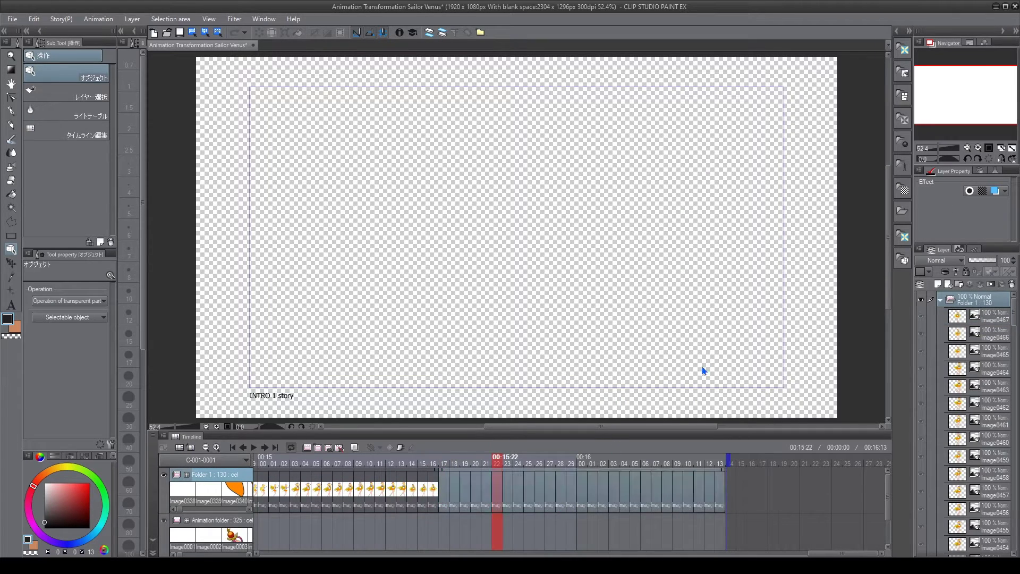
left_click(477, 473)
left_click(491, 469)
key("Delete")
left_click_drag(436, 471, 722, 488)
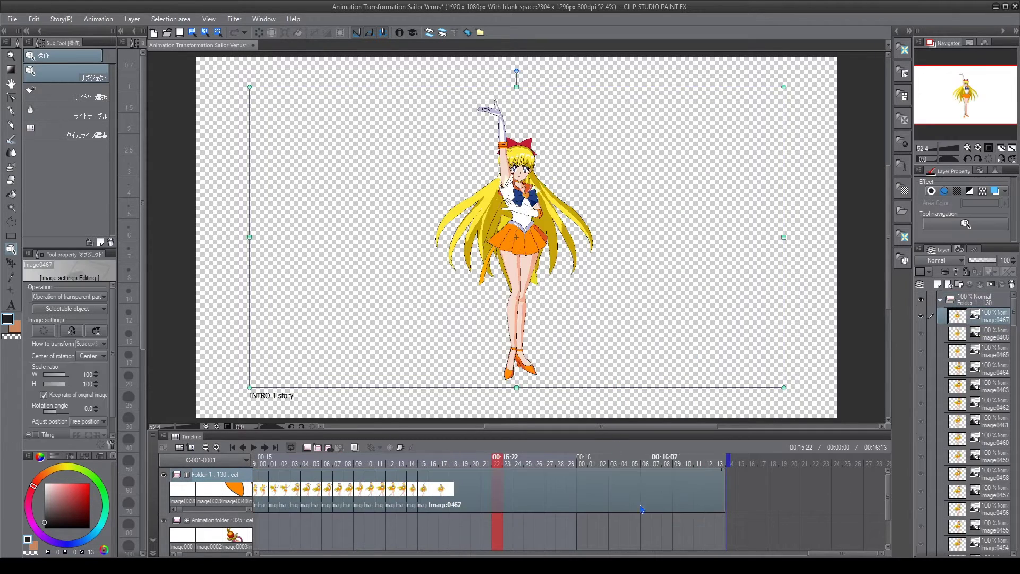
Move back to the frame at 00:15:07 and save the animation file
left_click_drag(477, 460, 337, 460)
mouse_move(832, 553)
left_mouse_down()
mouse_move(625, 548)
mouse_move(844, 553)
left_mouse_up()
left_click(565, 519)
left_click(426, 526)
key("ctrl+s")
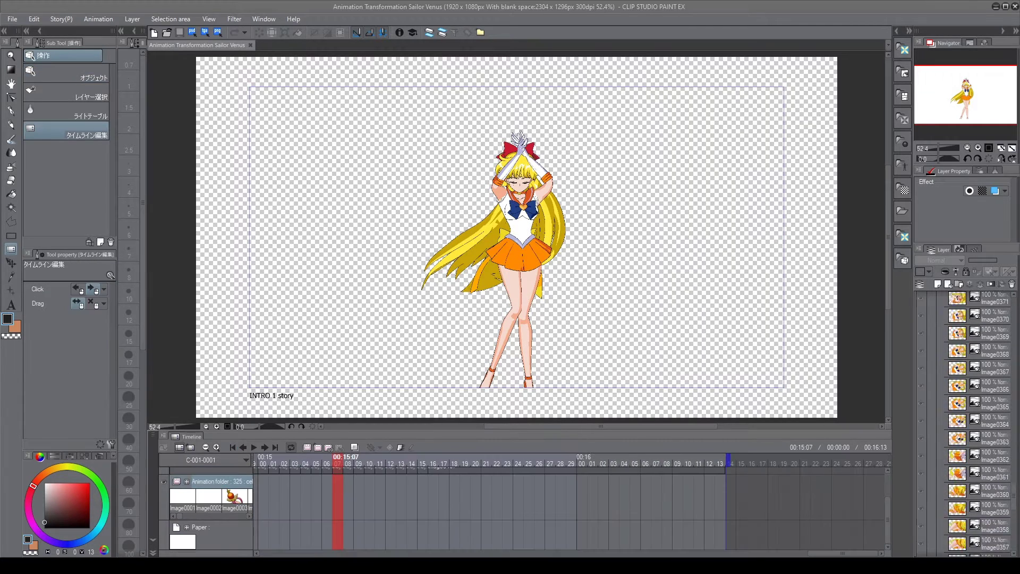
Collapse Folder 1 in the layer list and add a new animation folder above it
left_click_drag(1013, 491, 1013, 303)
left_click(942, 300)
left_click(997, 304)
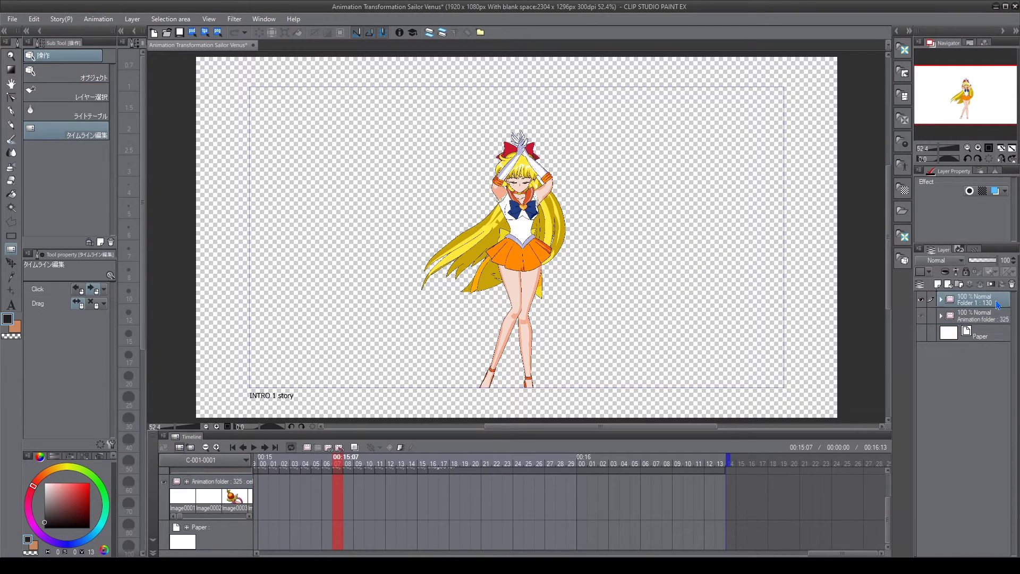
left_click(307, 449)
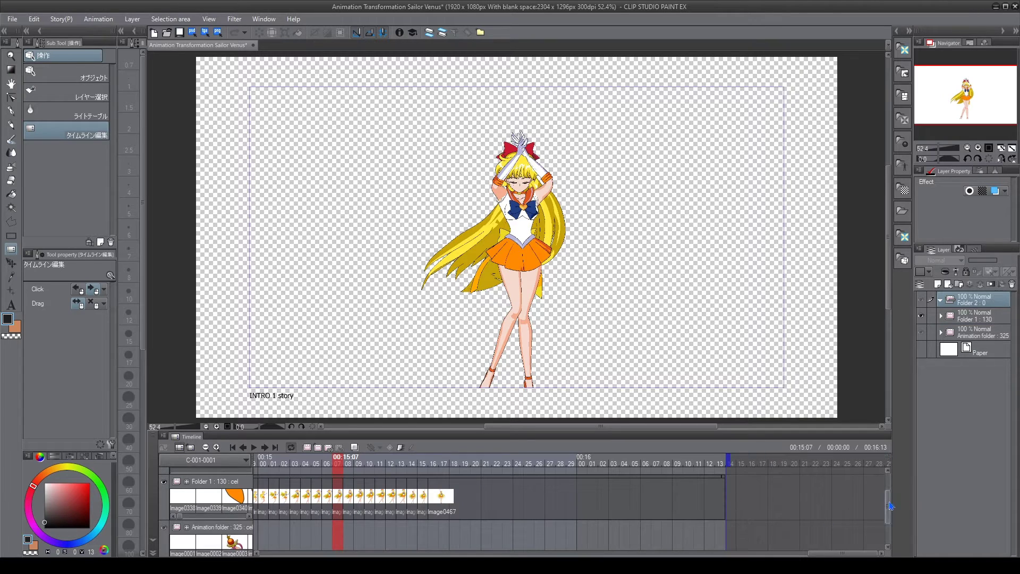
Go to the wand frame at 00:00:04 and add a new blank cel to Folder 2
left_click_drag(888, 506, 899, 473)
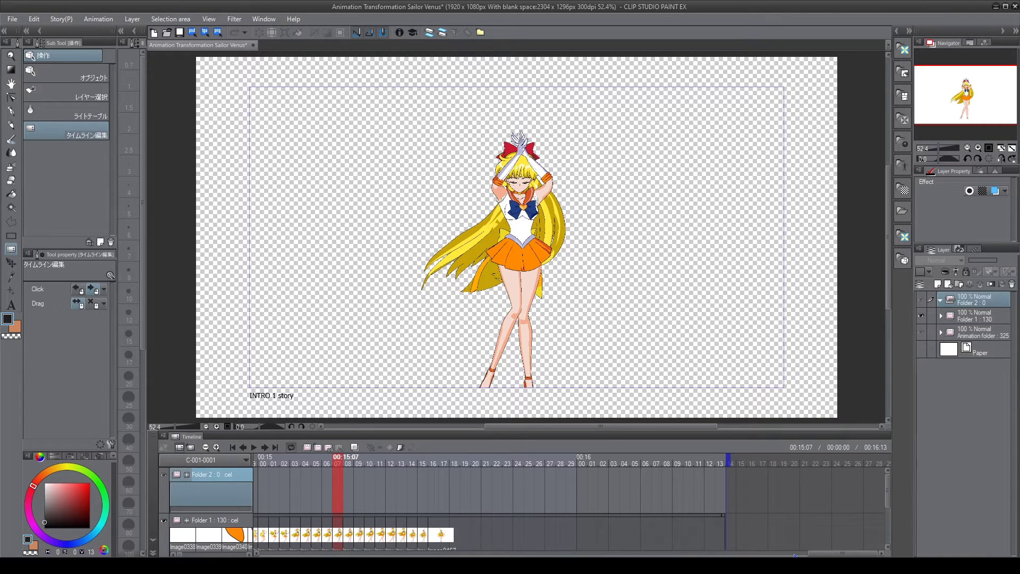
left_click_drag(824, 555, 279, 555)
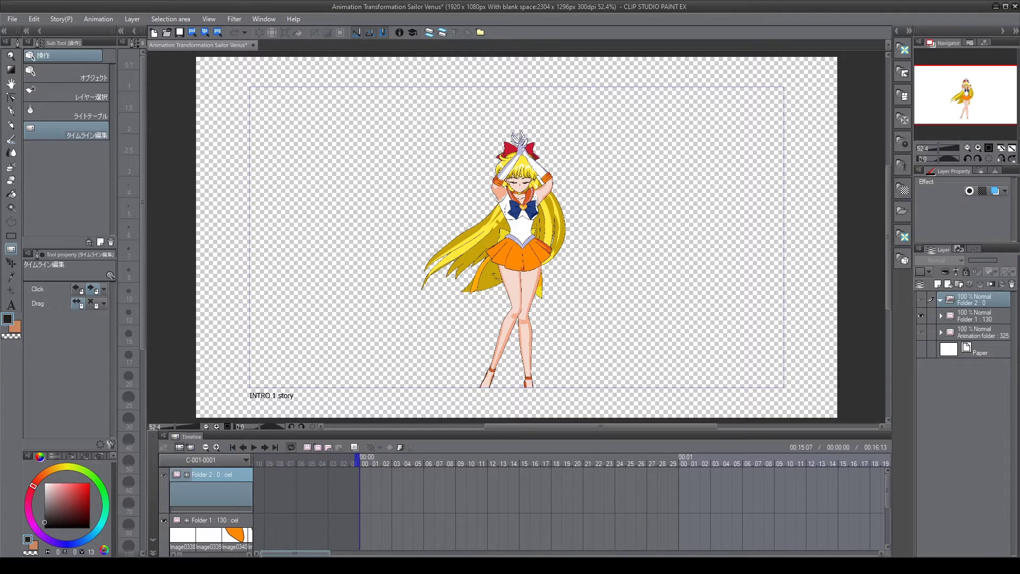
left_click(369, 464)
mouse_move(369, 466)
left_mouse_down()
mouse_move(619, 467)
mouse_move(375, 472)
mouse_move(406, 467)
left_mouse_up()
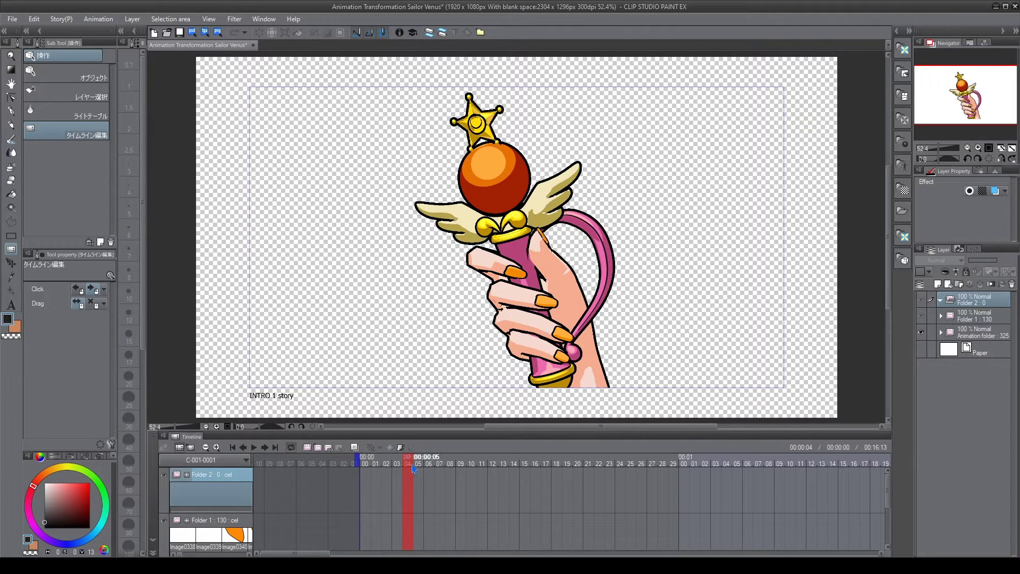
mouse_move(407, 468)
left_mouse_down()
mouse_move(384, 471)
mouse_move(428, 473)
mouse_move(409, 478)
left_mouse_up()
left_click(317, 450)
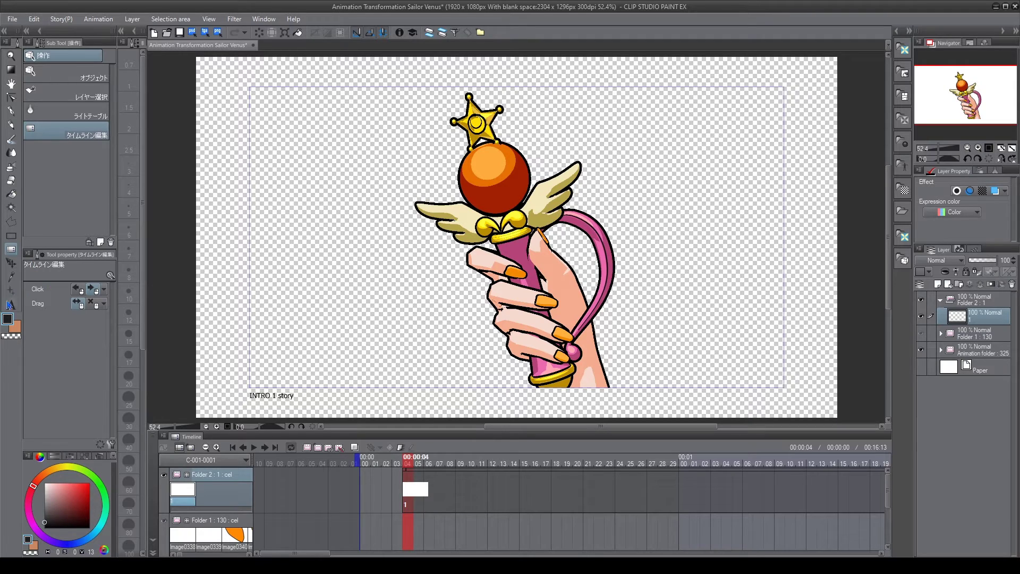
Set the drawing color to black and choose the Pen tool for inking the hand outline at 400% zoom
left_click(44, 527)
left_click(12, 111)
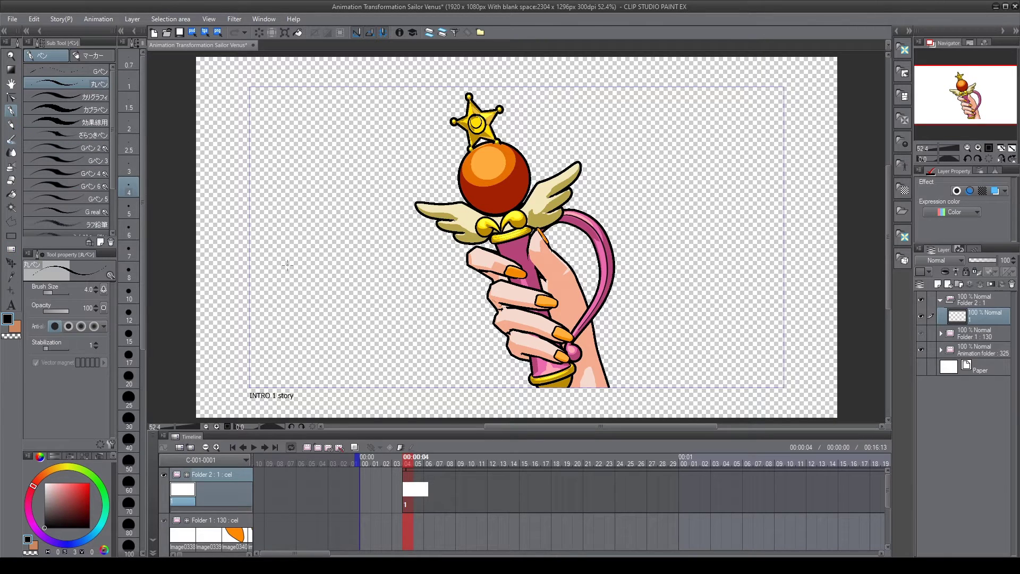
scroll(523, 257, "up", 8)
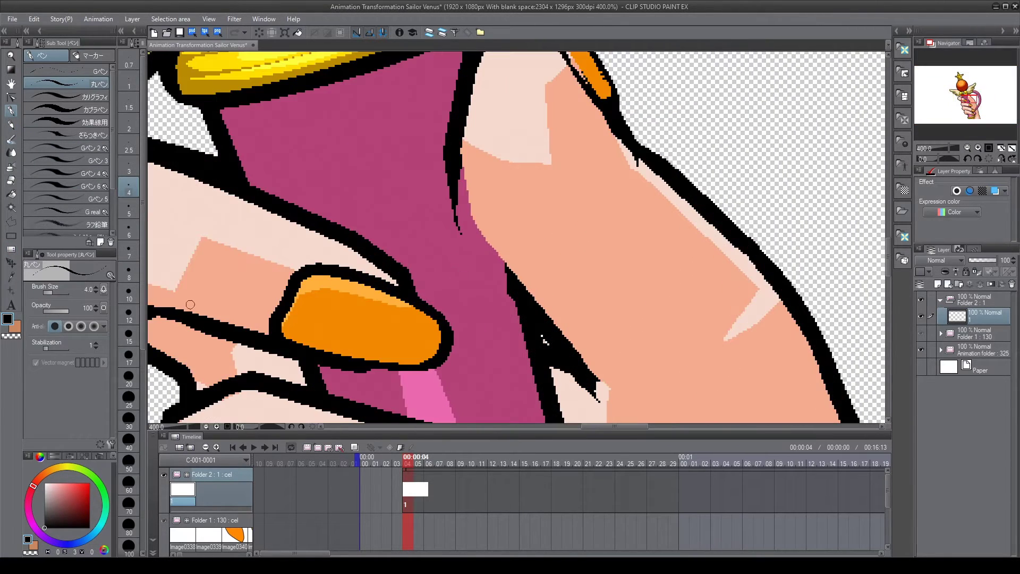
left_click(129, 313)
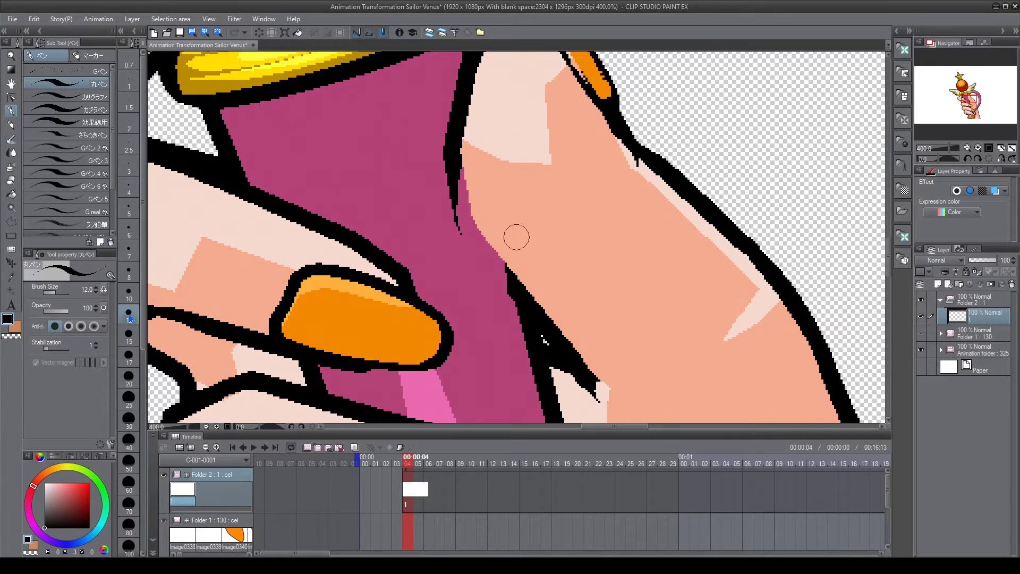
left_click_drag(454, 159, 482, 242)
key("ctrl+z")
Choose the custom "pen" brush at size 8 and ink the missing outline along the thumb beside the wand handle
left_click(85, 99)
left_click(91, 88)
left_click_drag(115, 148, 121, 210)
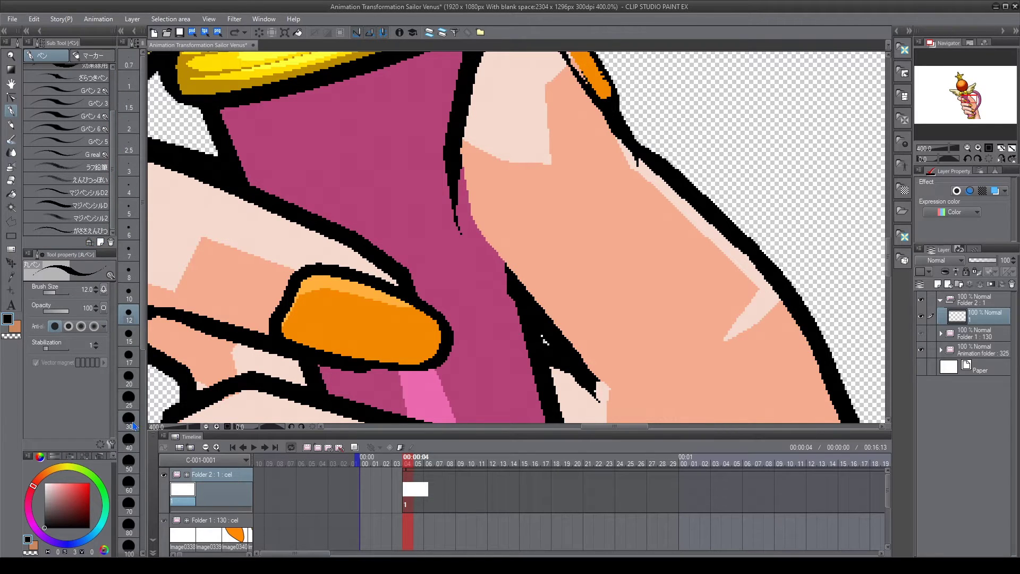
key("p")
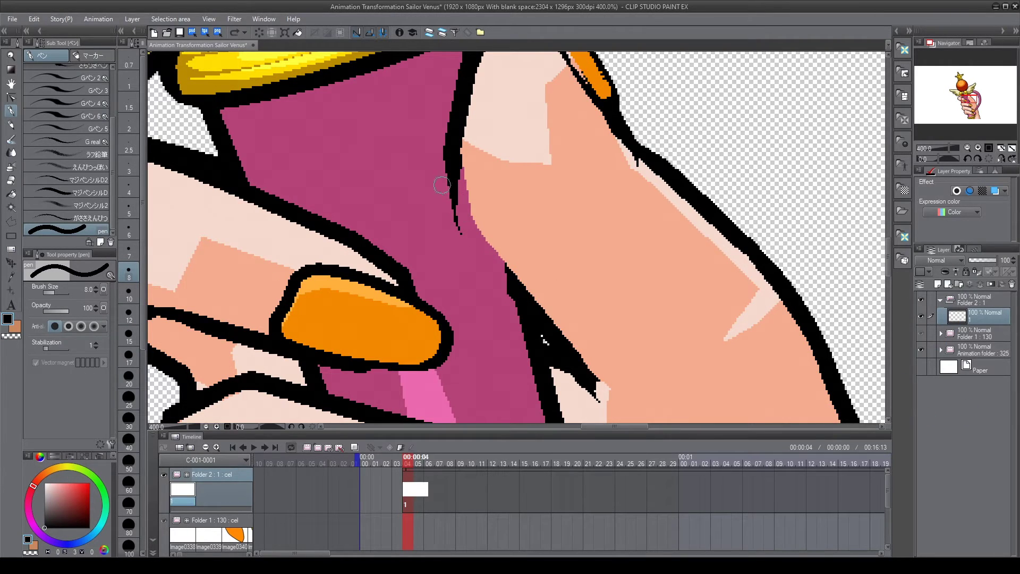
left_click_drag(454, 163, 473, 223)
key("ctrl+z")
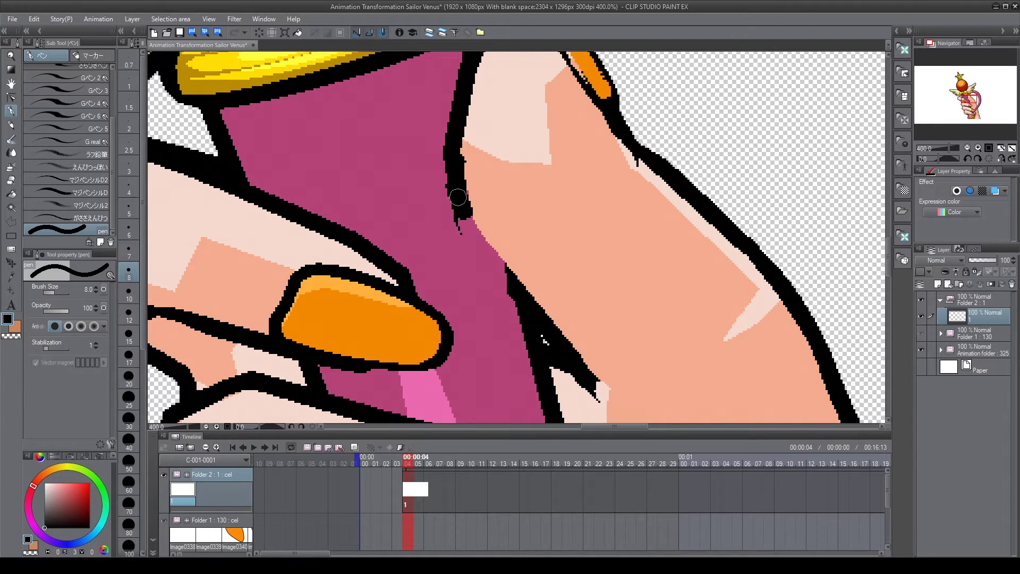
left_click_drag(457, 197, 478, 245)
mouse_move(458, 179)
left_mouse_down()
mouse_move(489, 257)
mouse_move(470, 245)
mouse_move(463, 220)
mouse_move(533, 325)
left_mouse_up()
key("ctrl+z")
left_click_drag(472, 235, 539, 322)
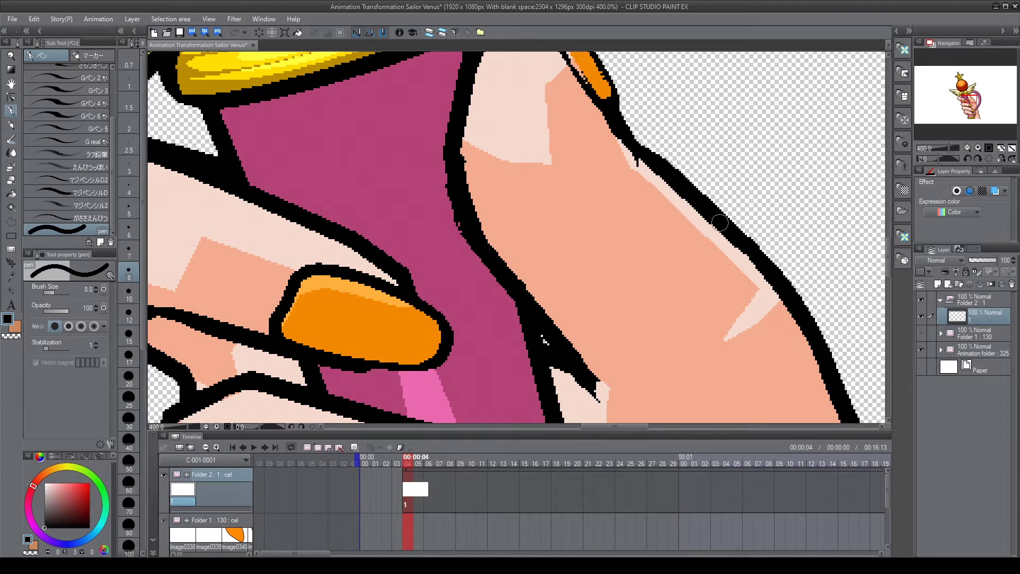
Split Folder 2's clip at 00:00:06 and delete the part after it, limiting the inked cel to frames 04 and 05
left_click(967, 149)
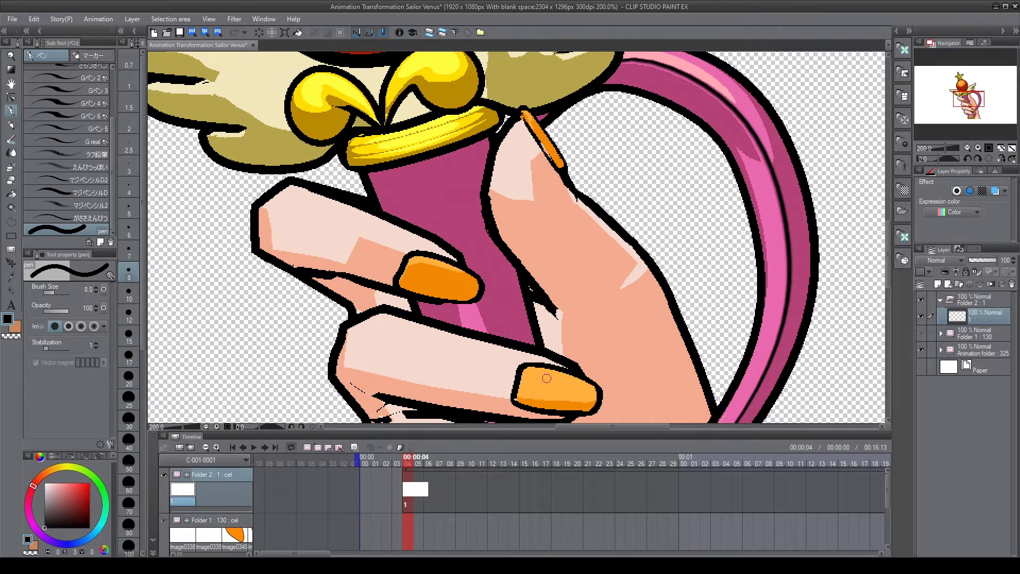
left_click_drag(560, 384, 495, 165)
left_click_drag(523, 277, 473, 213)
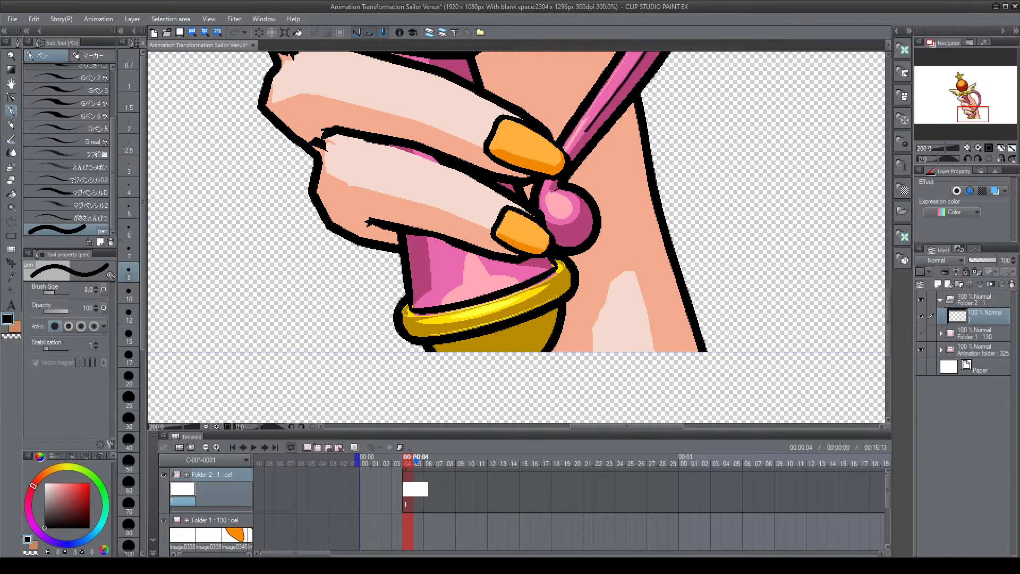
left_click_drag(415, 460, 429, 460)
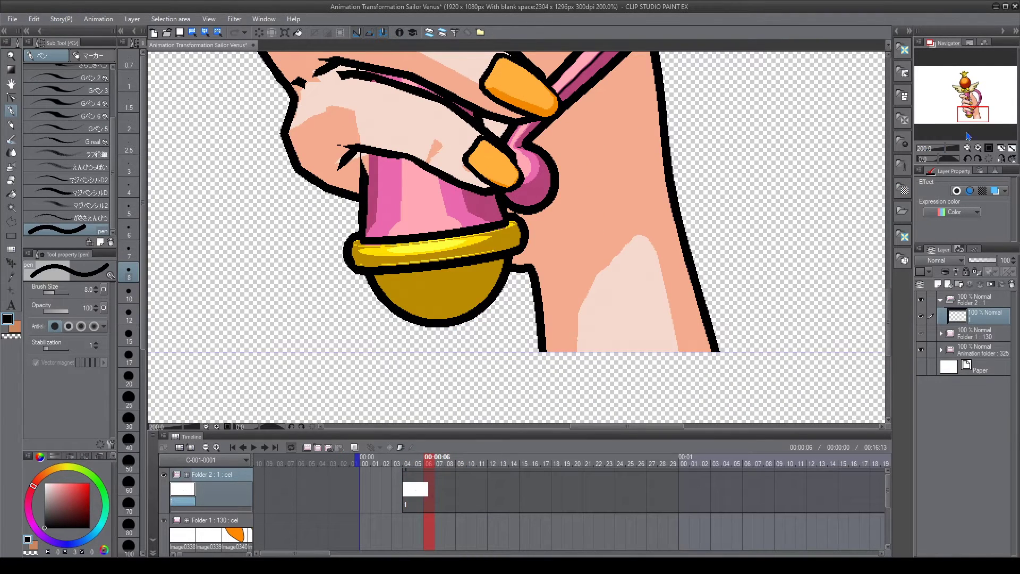
left_click_drag(972, 112, 968, 100)
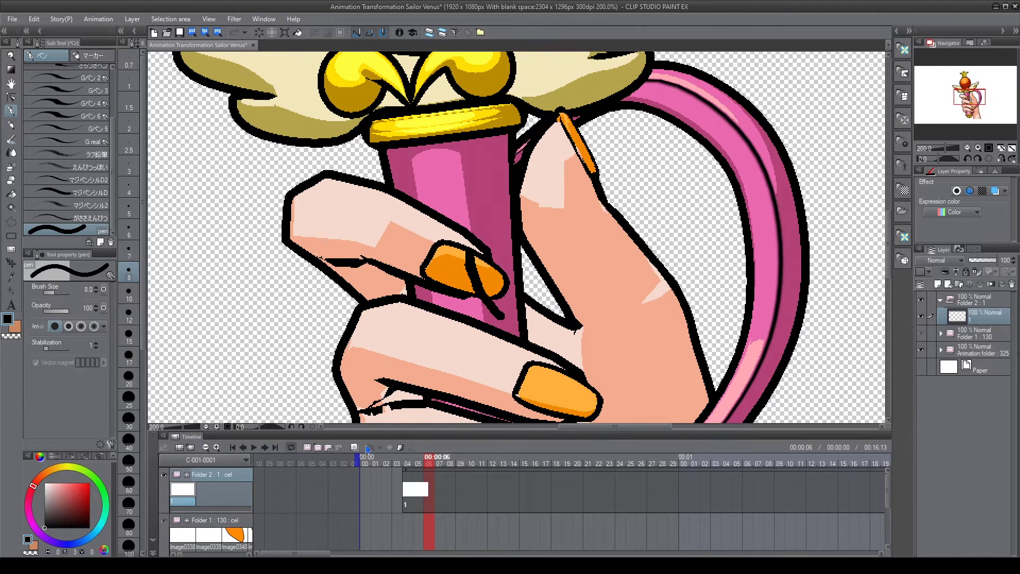
left_click(434, 471)
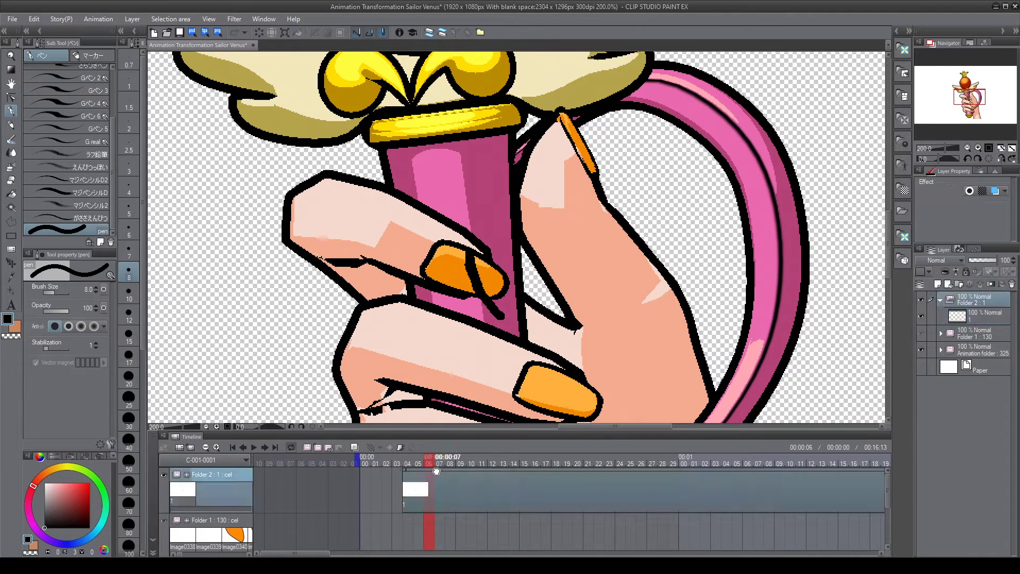
left_click(430, 514)
key("ctrl+k")
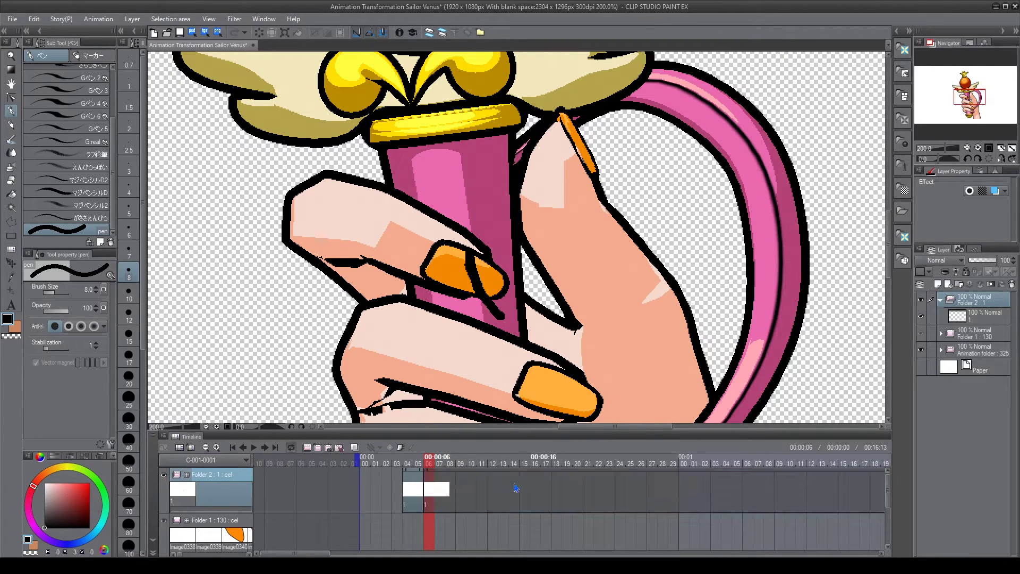
left_click(459, 472)
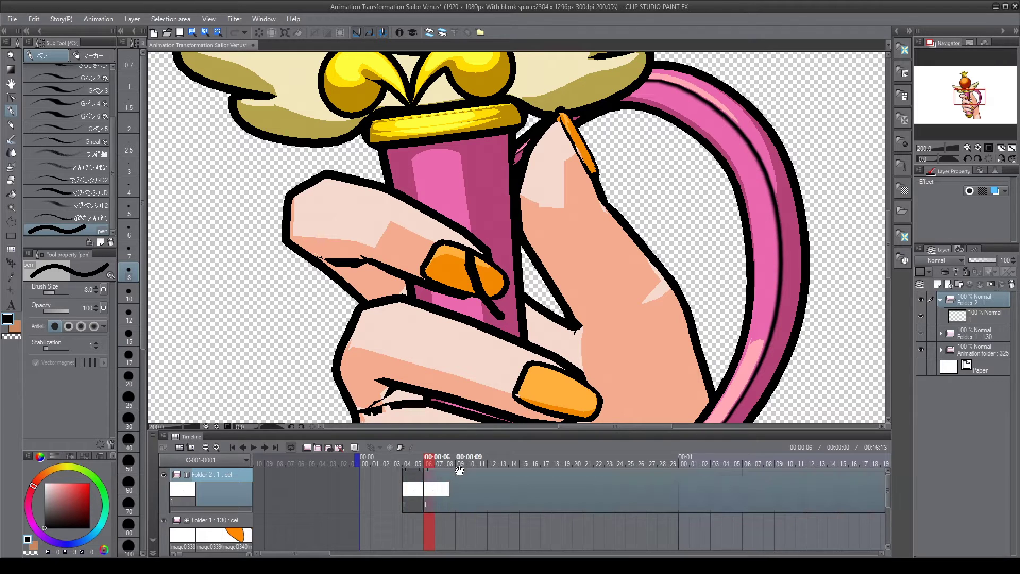
left_click(459, 470)
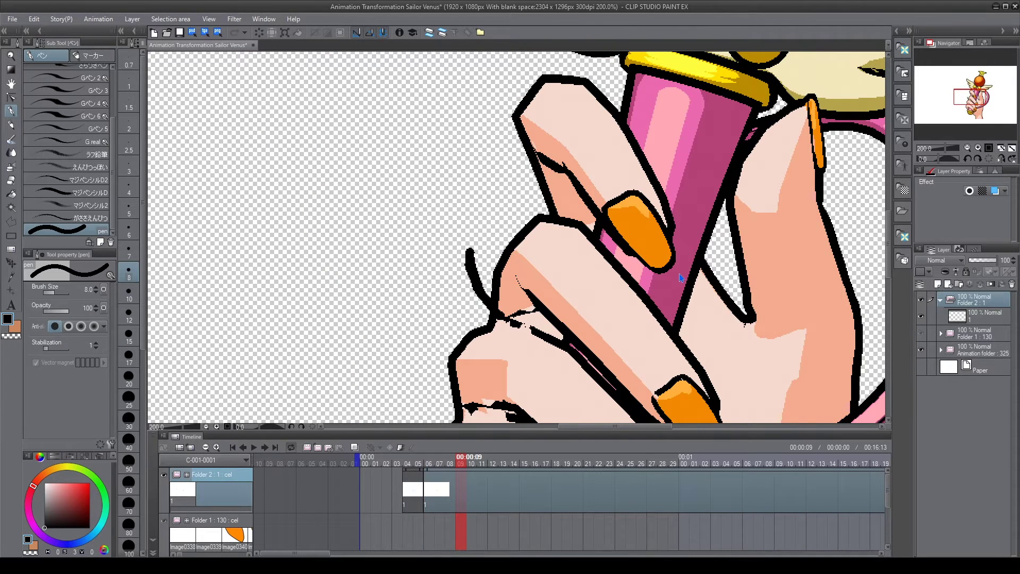
key("ctrl+z")
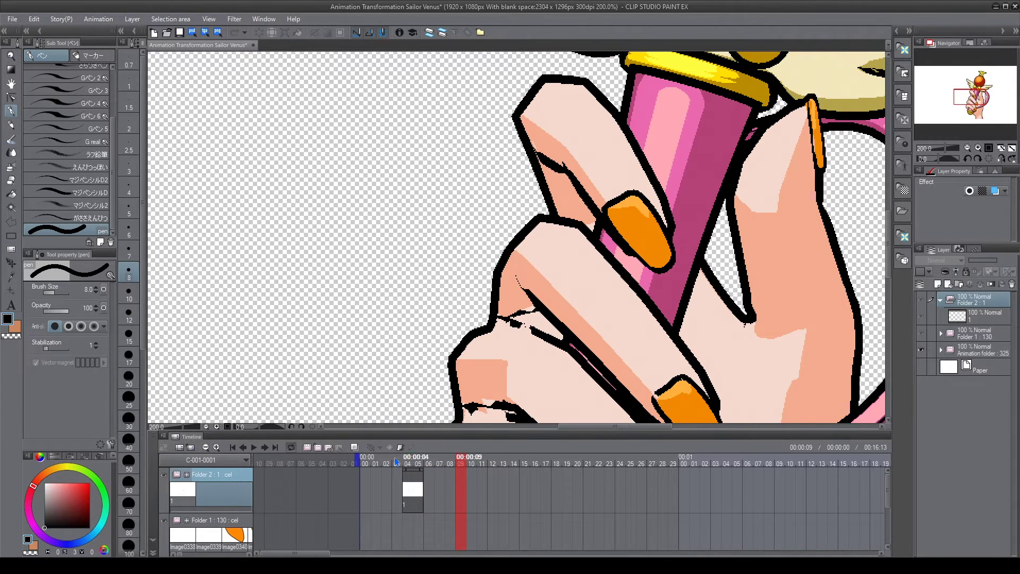
Scrub from 00:00:04 to the face frame at 00:03:22 and examine the line art for broken outlines
left_click(410, 477)
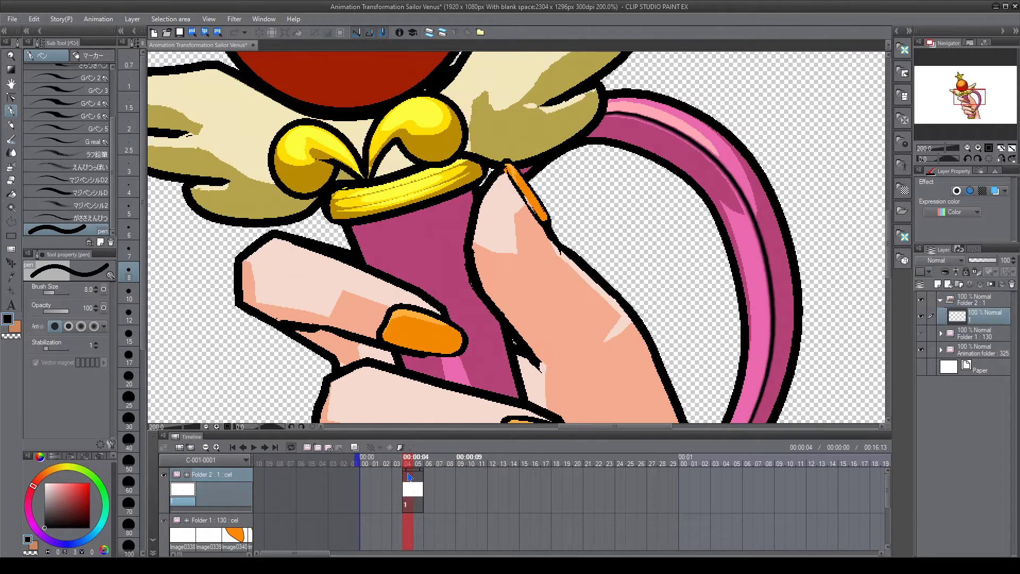
left_click(1011, 148)
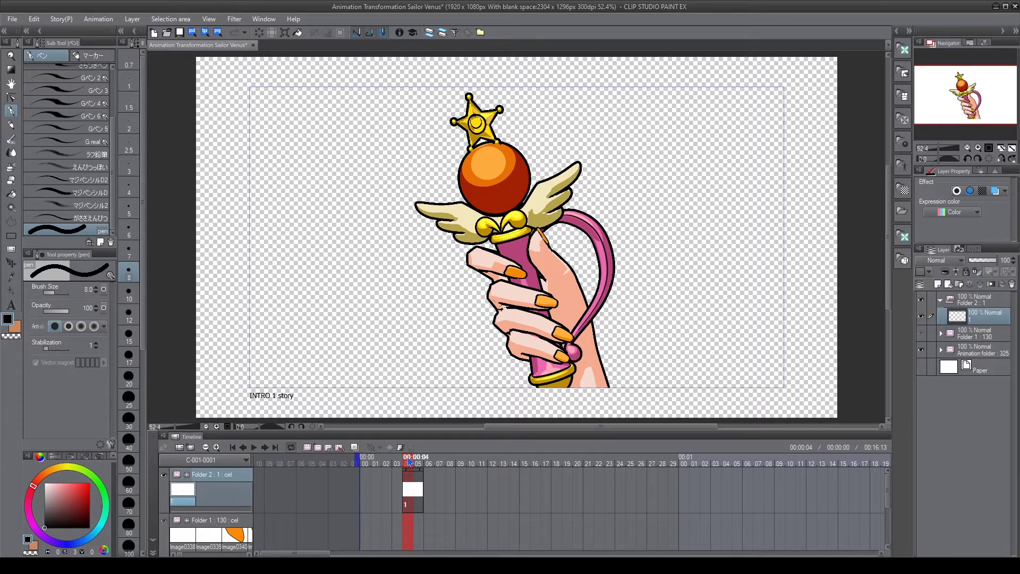
mouse_move(409, 462)
left_mouse_down()
mouse_move(859, 459)
mouse_move(1012, 470)
mouse_move(552, 461)
mouse_move(884, 467)
mouse_move(807, 468)
mouse_move(871, 467)
left_mouse_up()
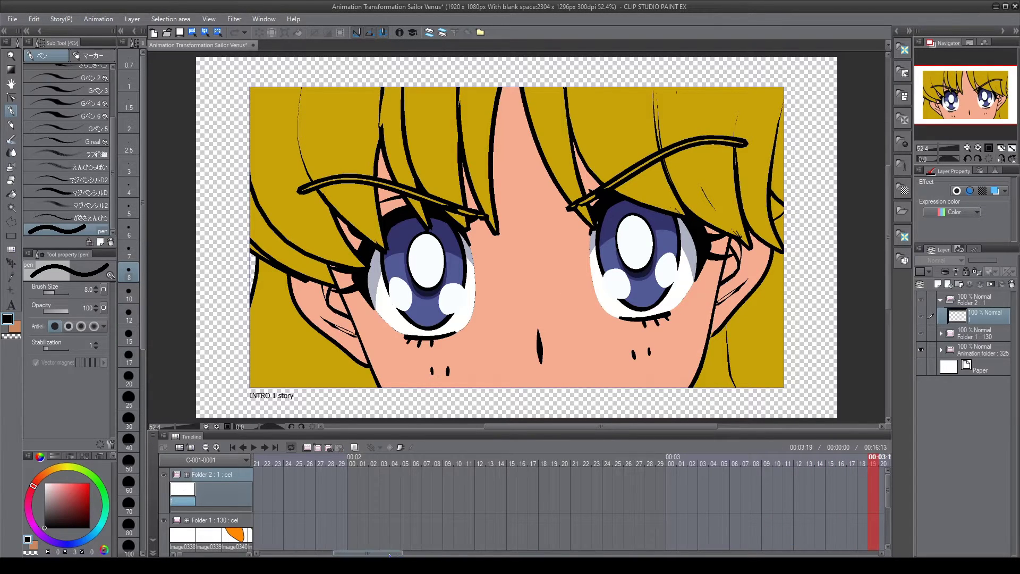
left_click_drag(389, 554, 439, 554)
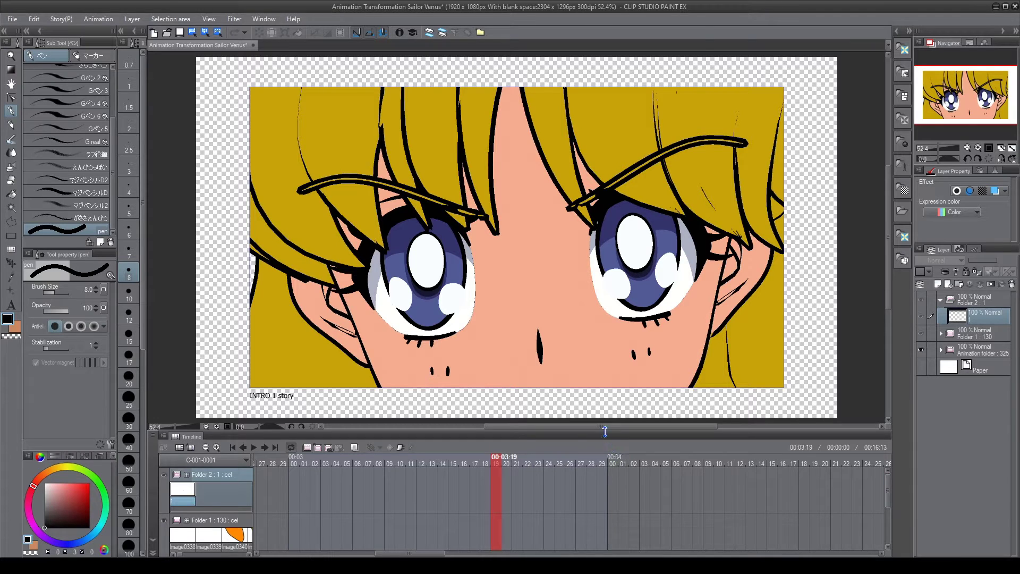
left_click_drag(605, 431, 600, 458)
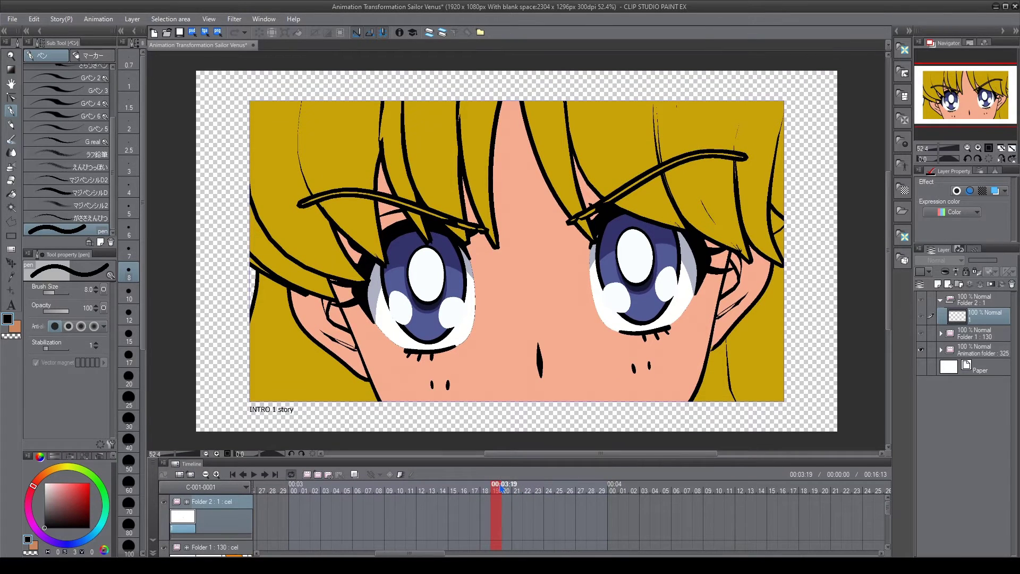
left_click_drag(501, 487, 530, 488)
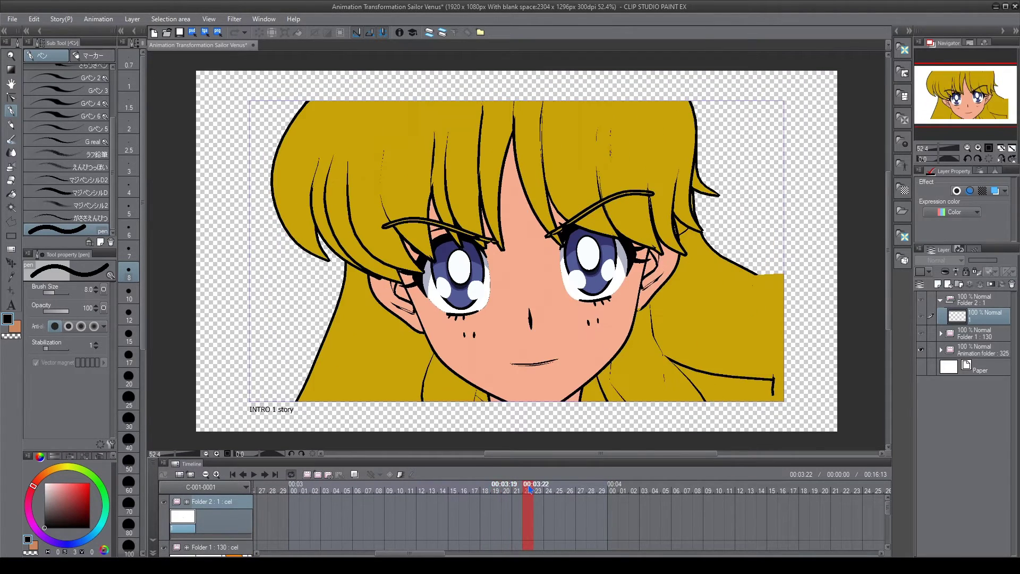
left_click(1014, 151)
scroll(660, 232, "up", 1)
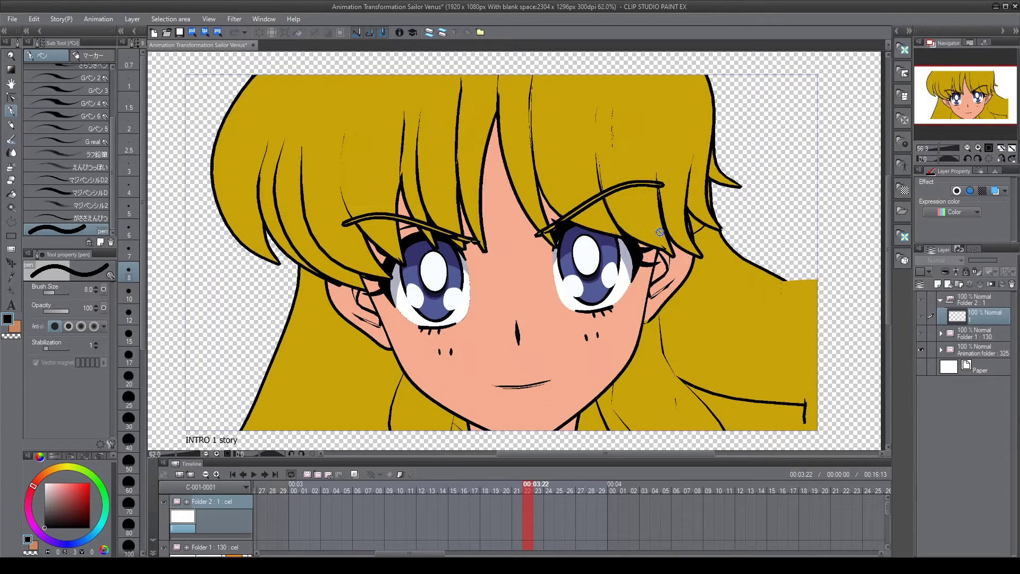
Step through the close-up face frames from 00:03:19 to 00:03:24 and examine the mouth and line art
scroll(659, 232, "up", 1)
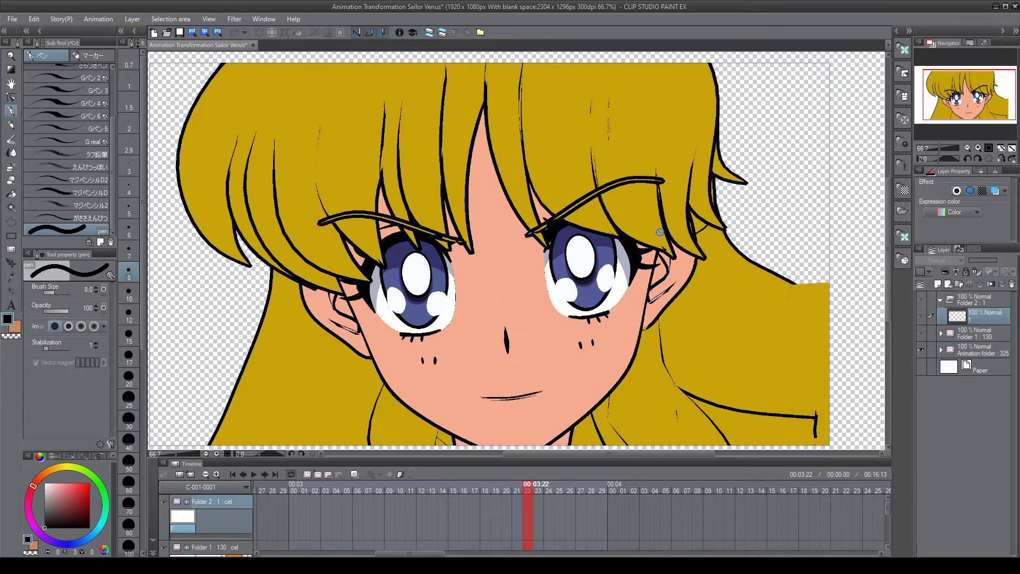
left_click_drag(631, 240, 660, 237)
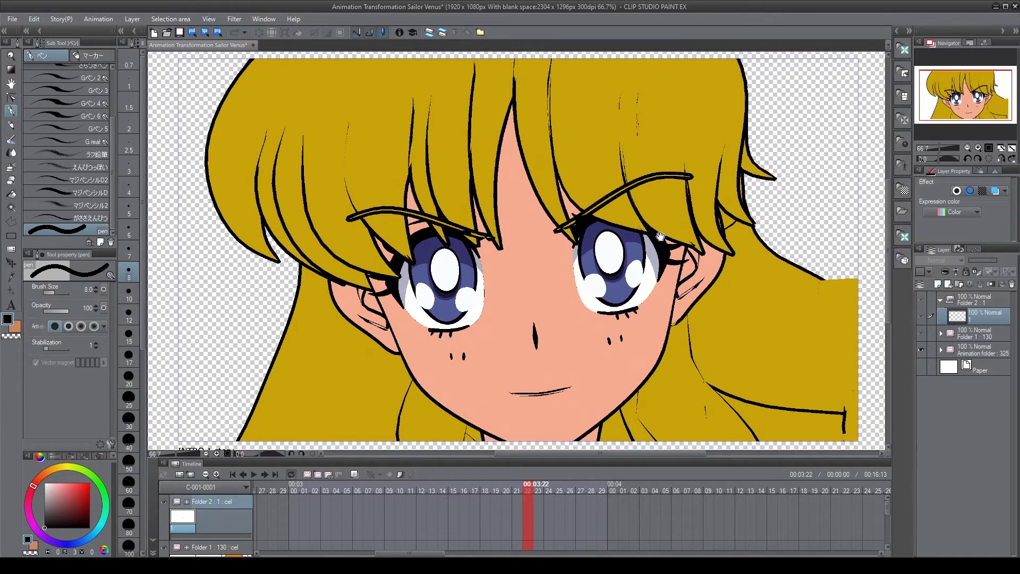
left_click(536, 487)
left_click(546, 487)
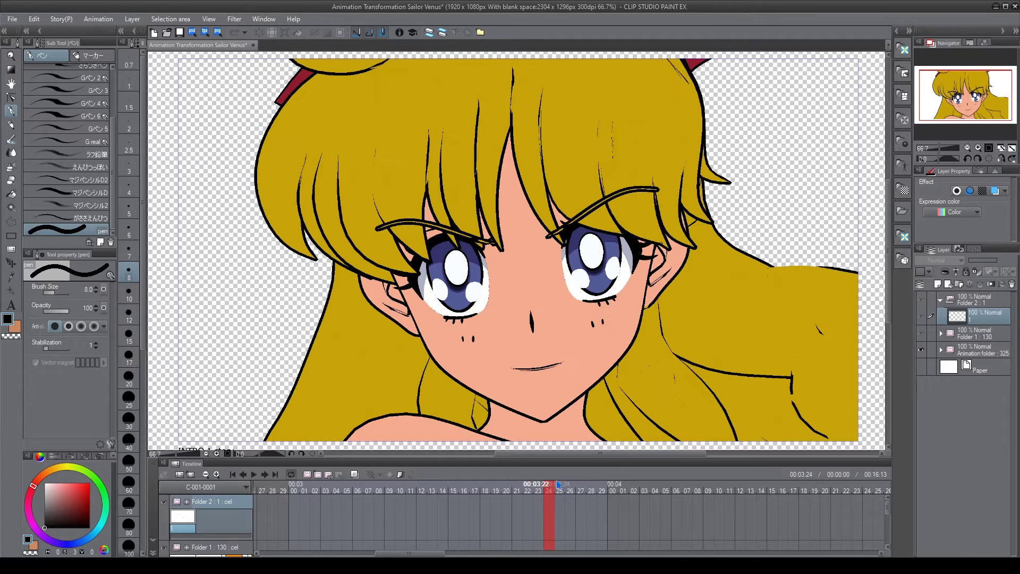
left_click(505, 487)
left_click(496, 487)
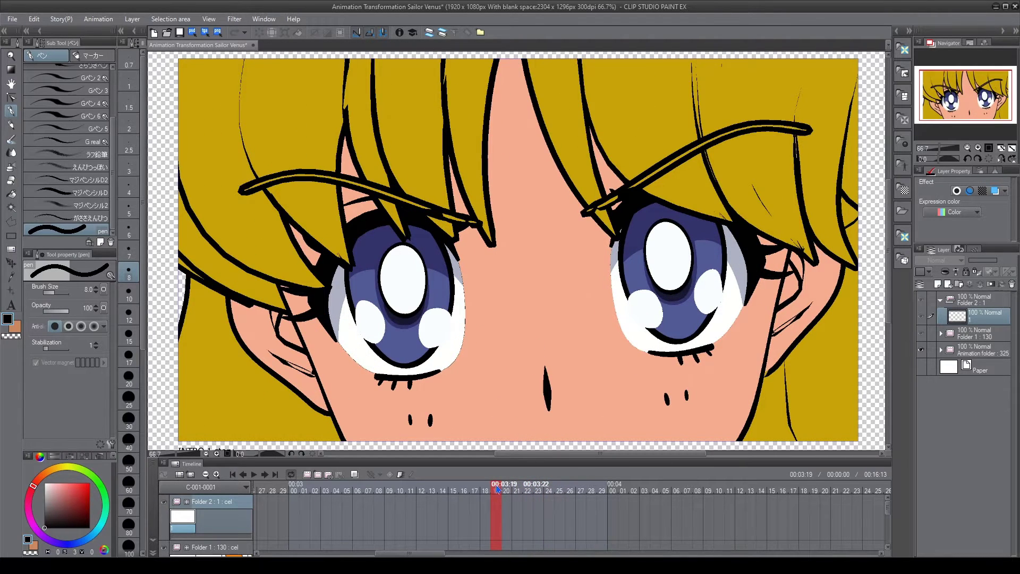
left_click(506, 487)
left_click(497, 488)
left_click(503, 490)
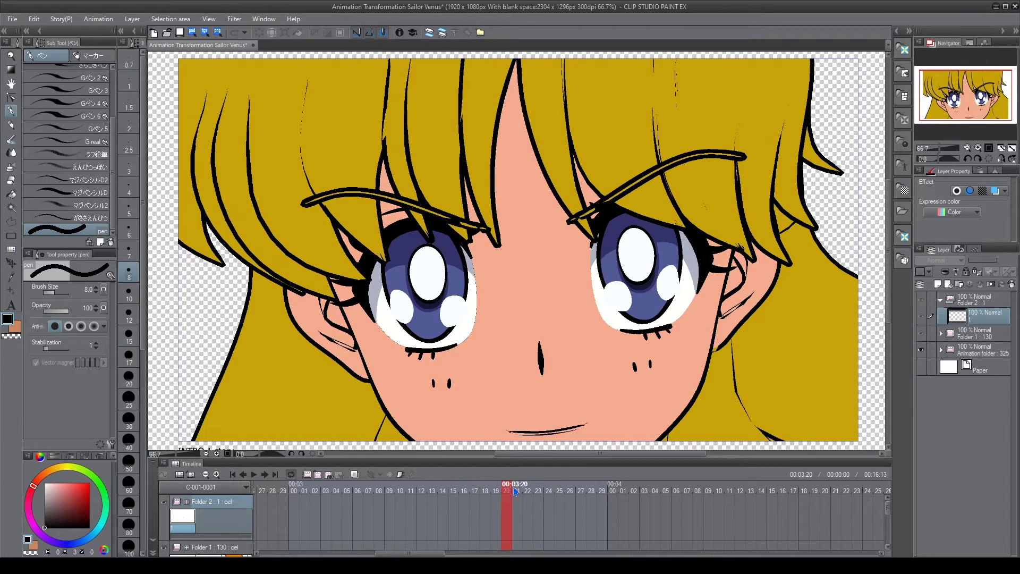
left_click(526, 490)
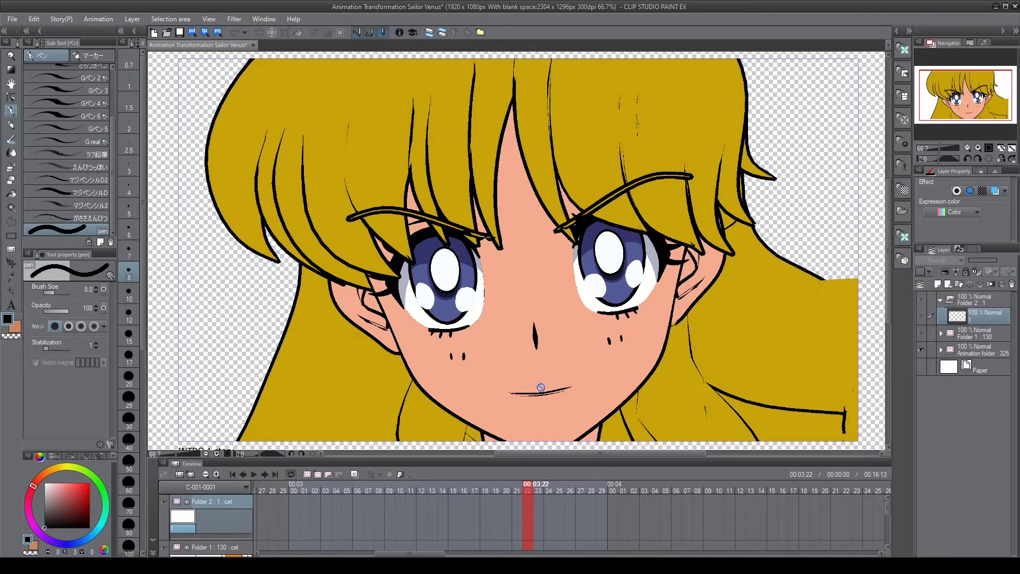
Save the project, go to frame 00:03:20 and add a new cel to Folder 2 there
key("ctrl+s")
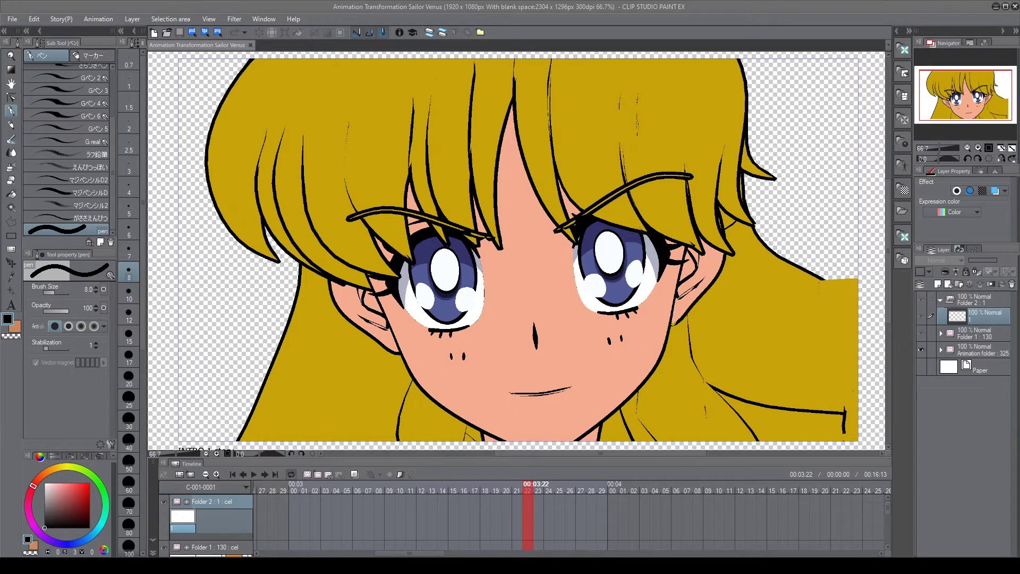
key("alt+Tab")
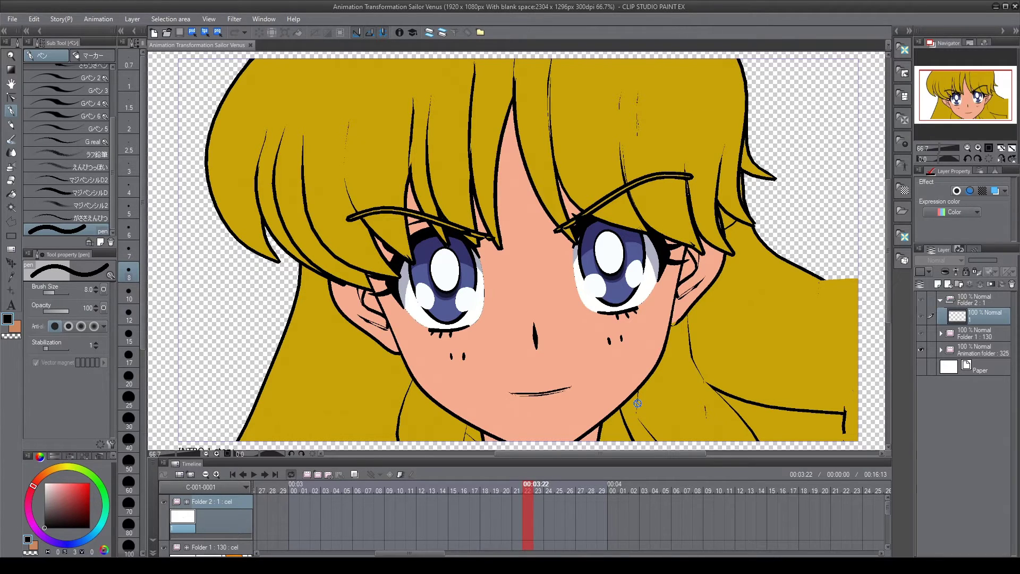
key("comma")
key("comma")
key("comma")
key("period")
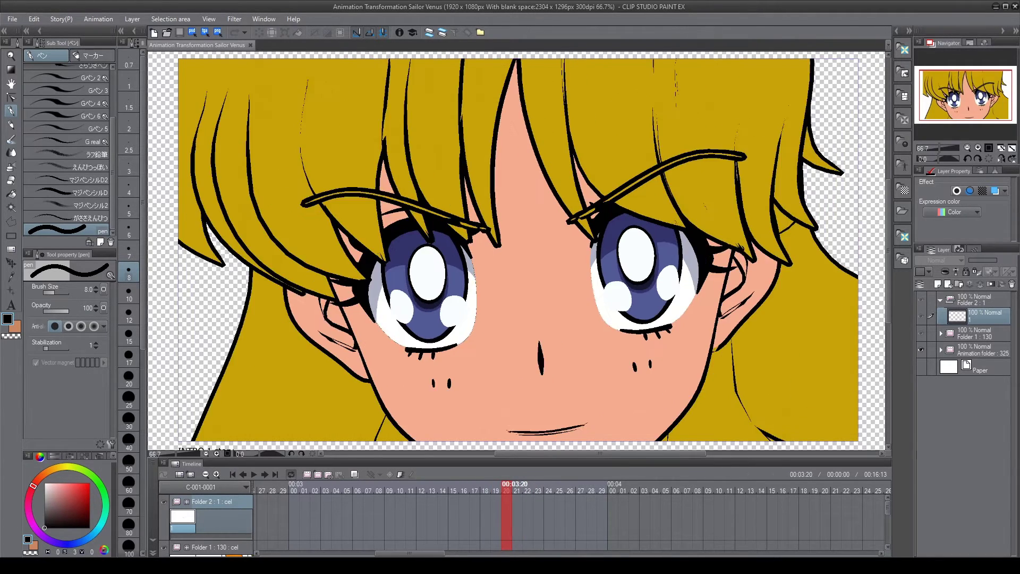
left_click(318, 475)
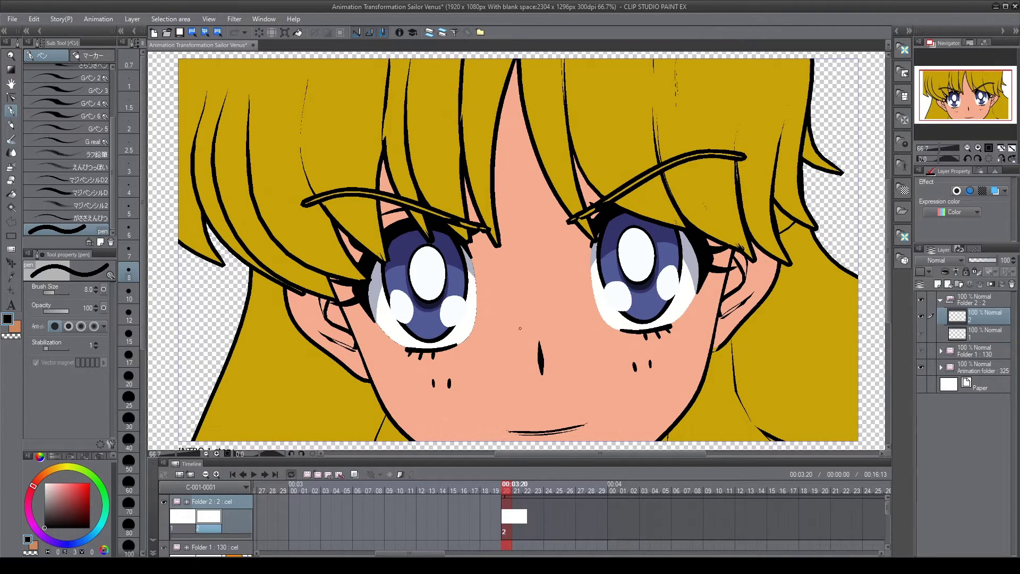
Sample the face's skin color, set the pen brush size to 70 and paint over the mouth at 00:03:20
left_click(506, 368, "alt")
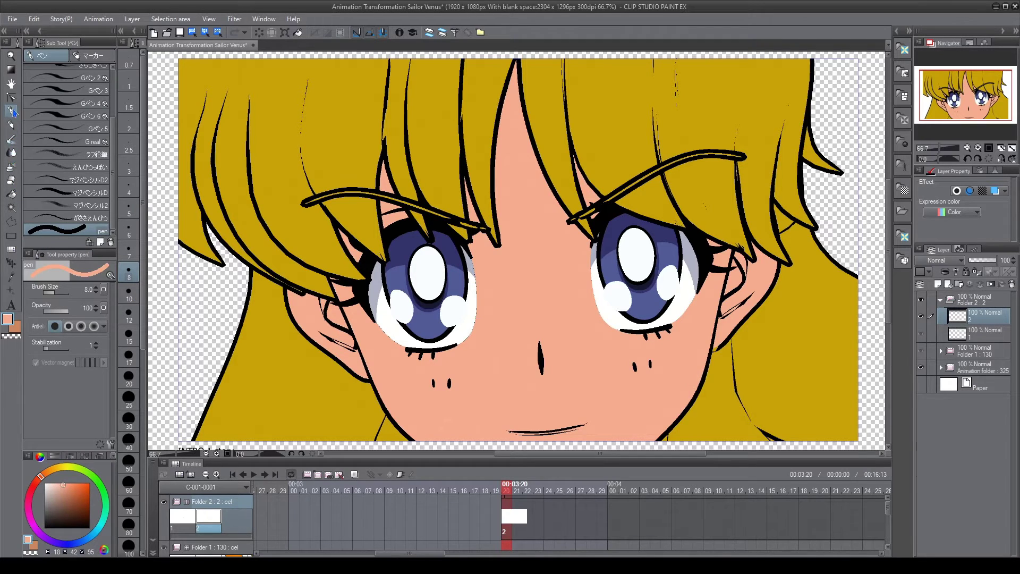
left_click(130, 419)
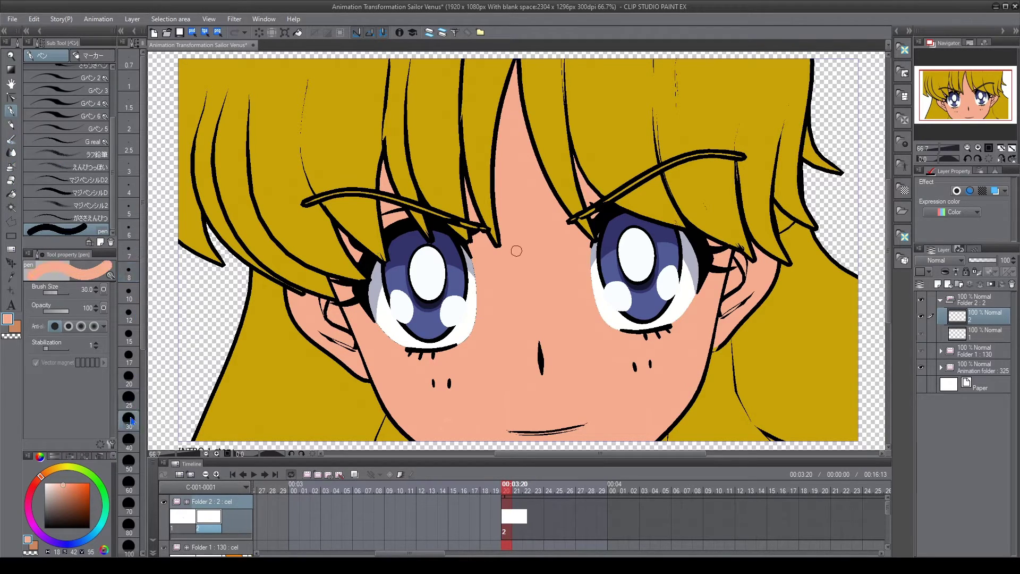
left_click(129, 505)
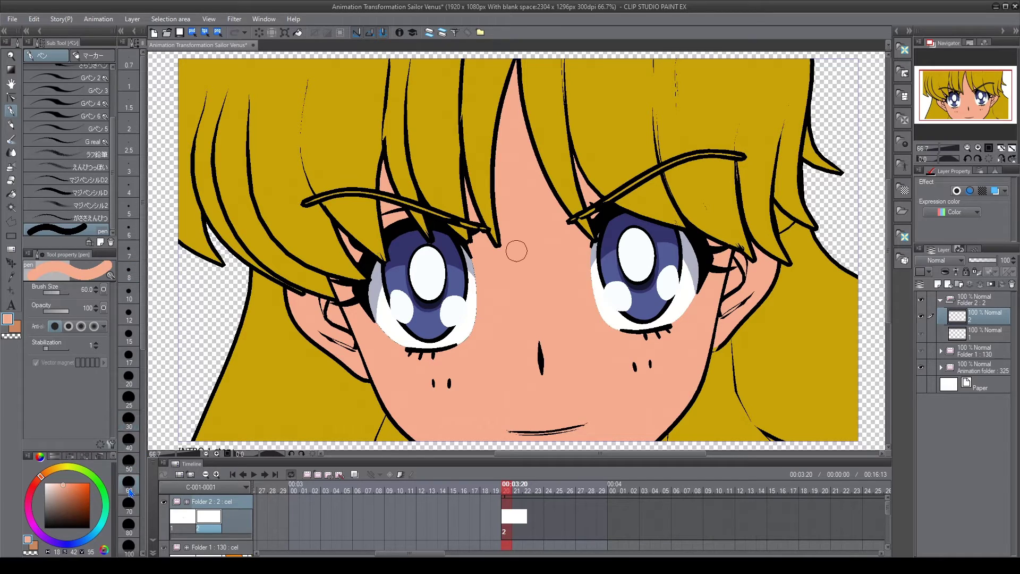
mouse_move(566, 436)
left_mouse_down()
mouse_move(510, 422)
mouse_move(552, 421)
left_mouse_up()
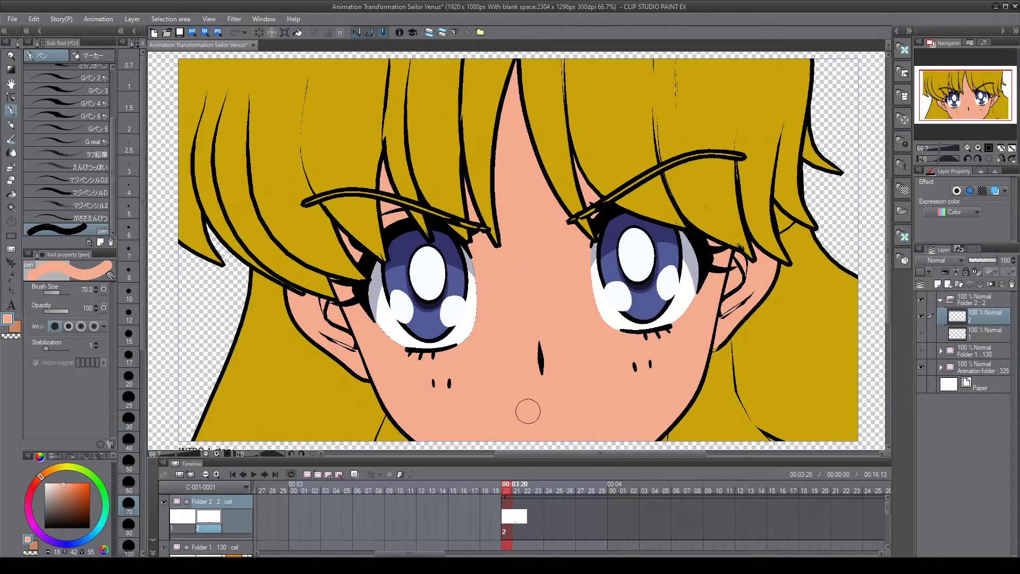
Add a new Folder 2 cel at 00:03:22 and paint over the mouth in skin color
key("Right")
key("Right")
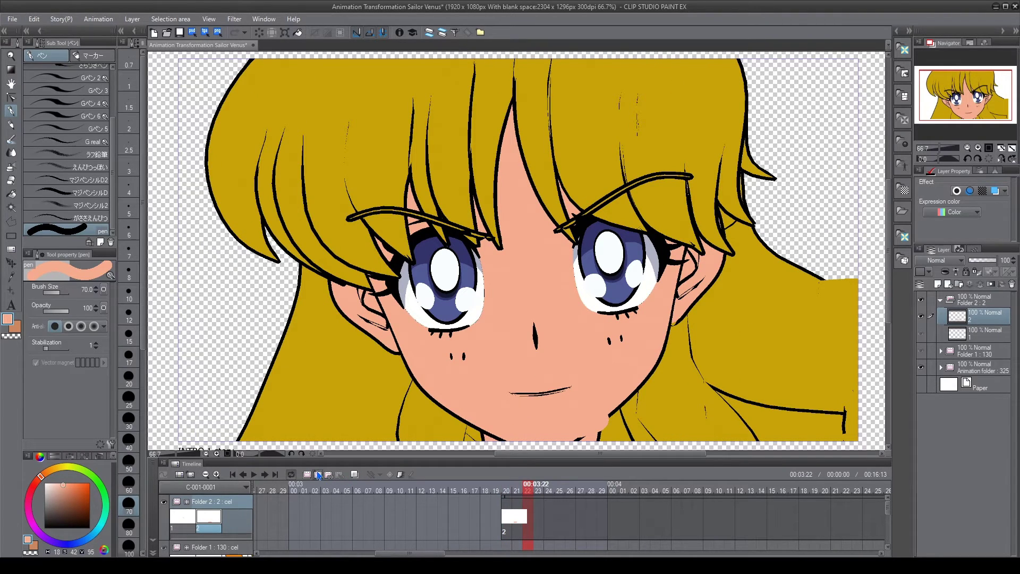
left_click(318, 474)
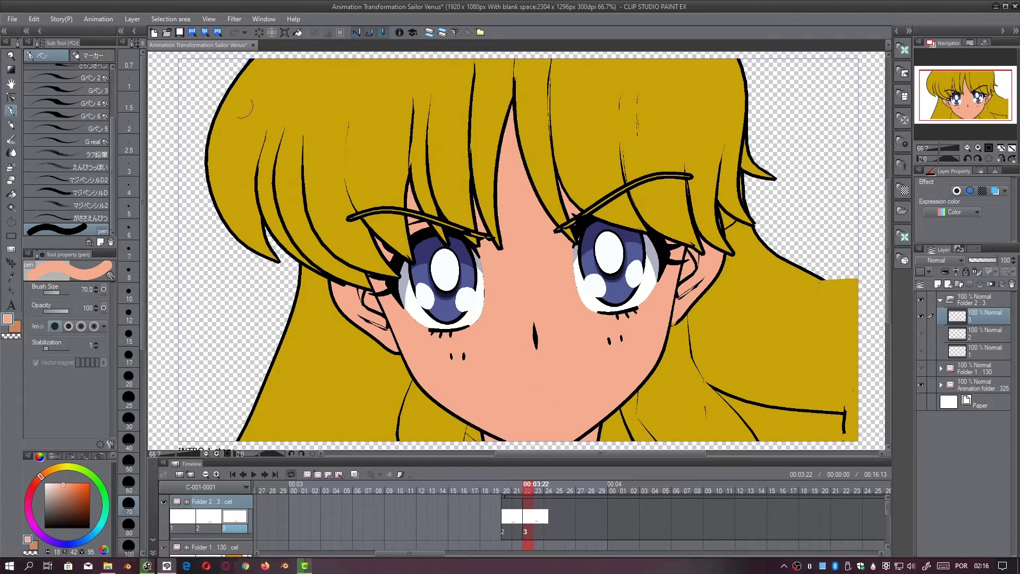
left_click(11, 19)
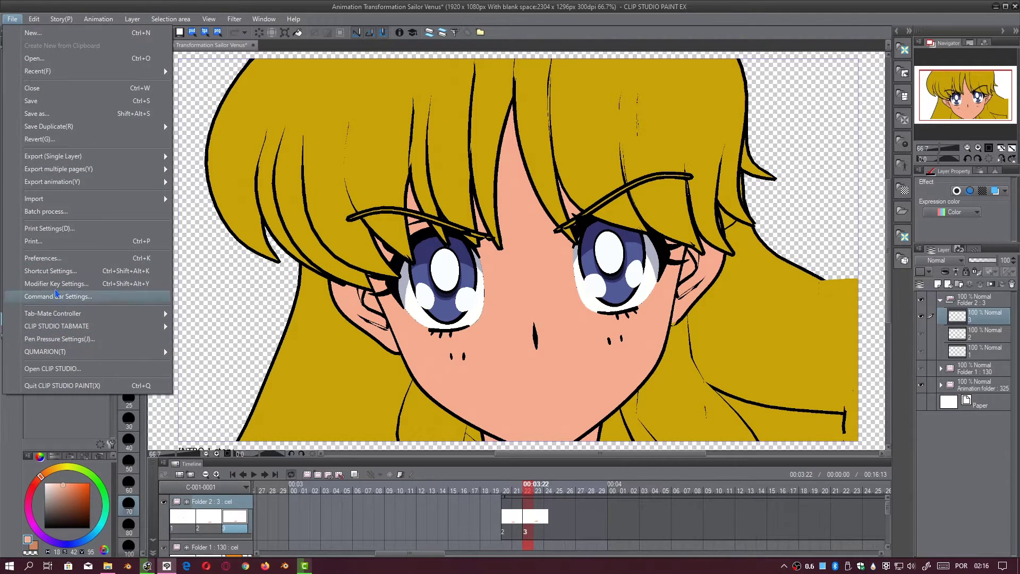
left_click(53, 259)
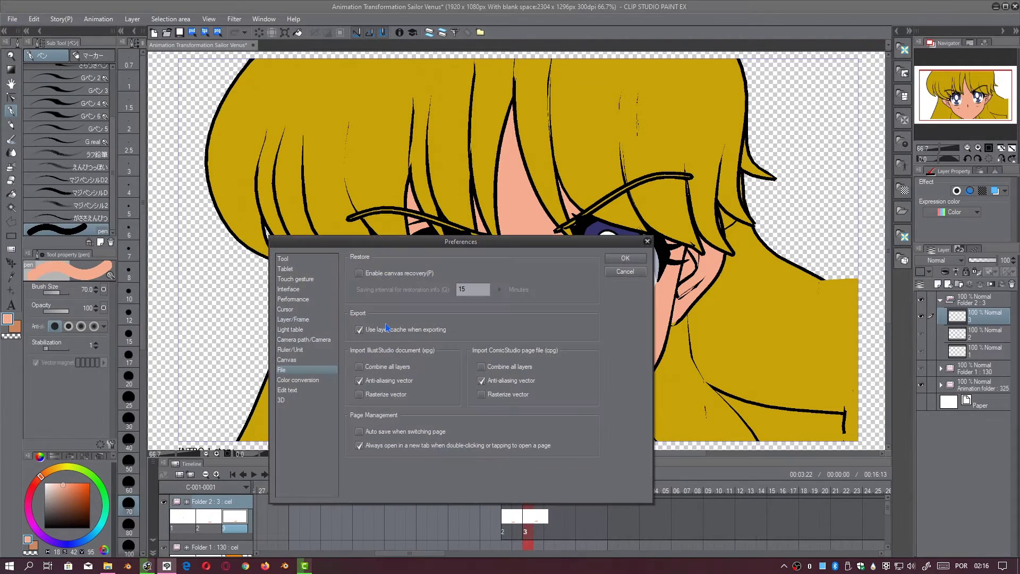
left_click(625, 271)
Look up the shortcut for the New animation cel command in the shortcut settings
left_click(12, 19)
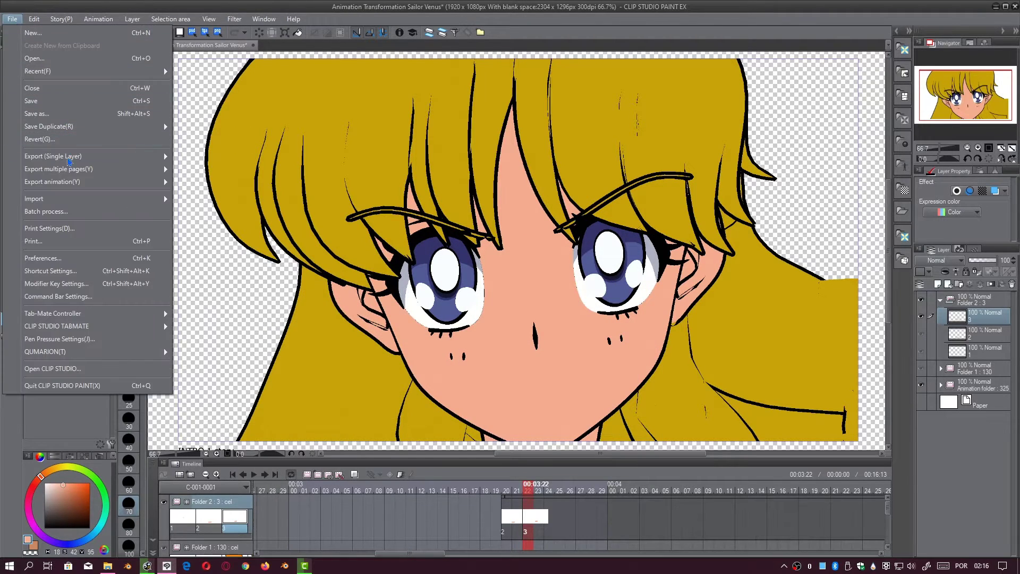
left_click(48, 271)
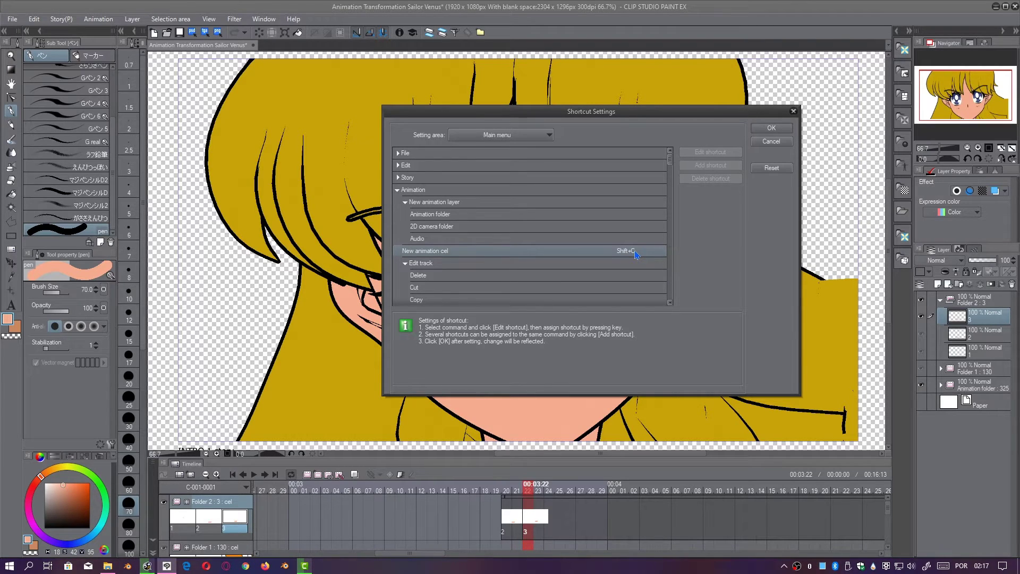
left_click(759, 130)
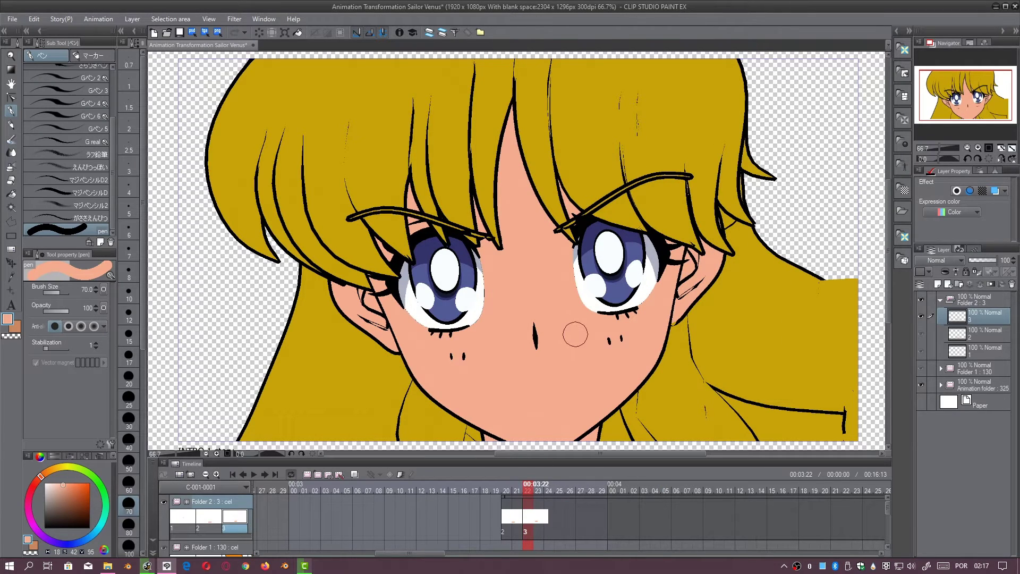
Add new Folder 2 cels from 00:03:24 through 00:03:29 for masking the mouth
key("Right")
key("Right")
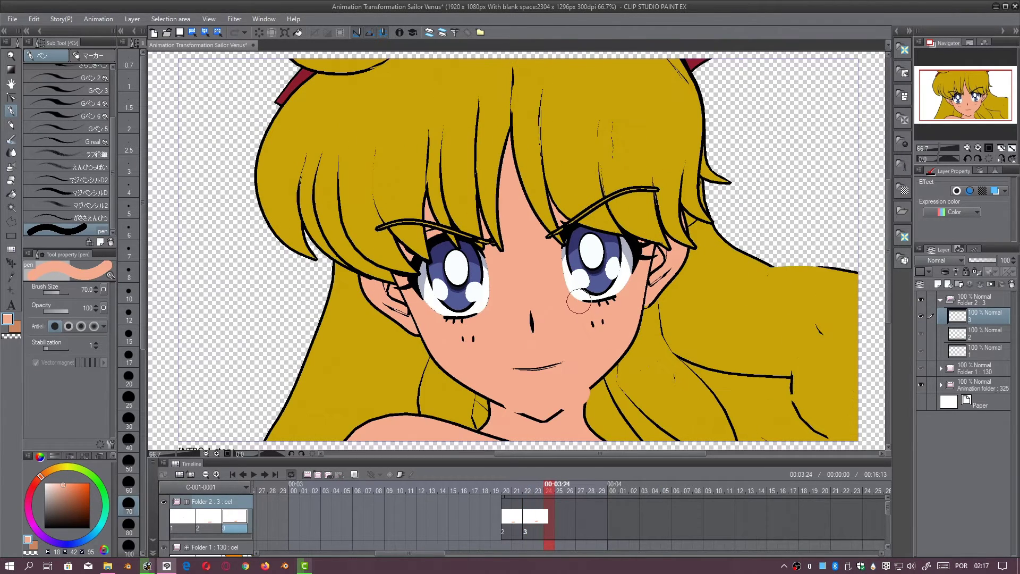
key("shift+n")
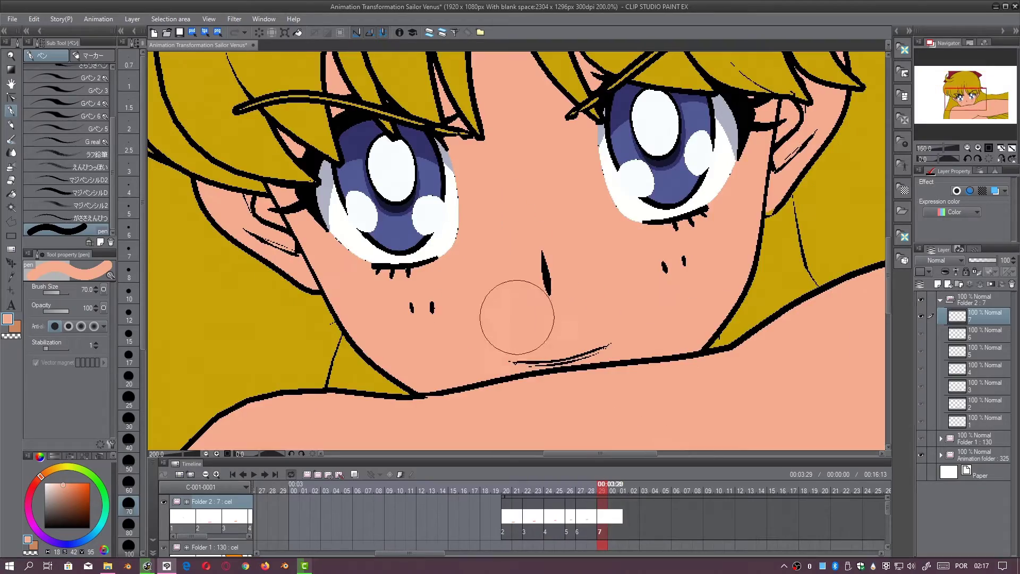
Reduce the brush size to 20 and paint over the mouth line at 00:03:29 in skin color
key("[")
key("[")
key("[")
key("[")
key("[")
key("[")
left_click_drag(512, 363, 608, 346)
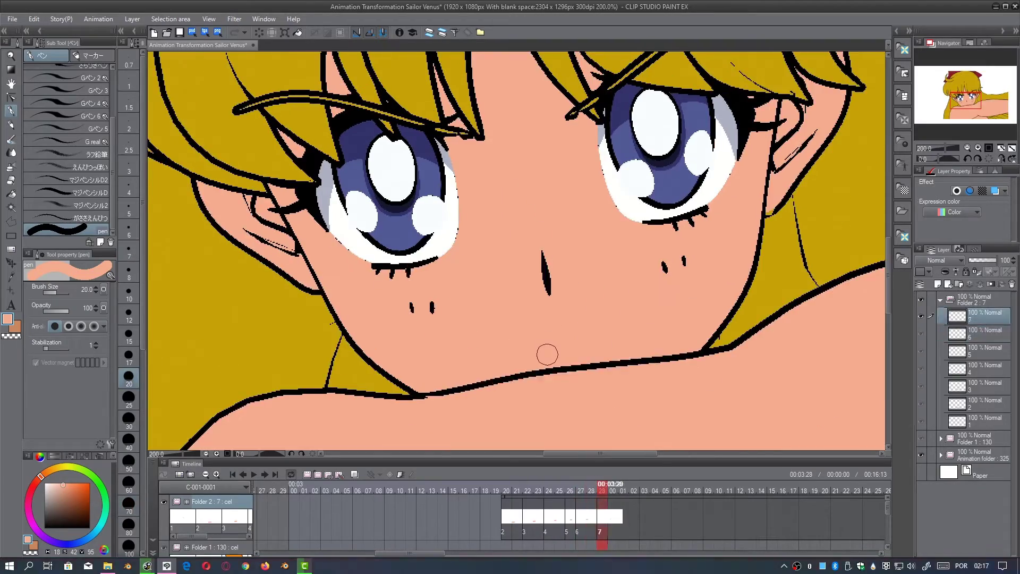
Add a new cel to Folder 2 on the side-profile frame at 00:04:25
key("Left")
key("Left")
key("Left")
left_click(593, 515)
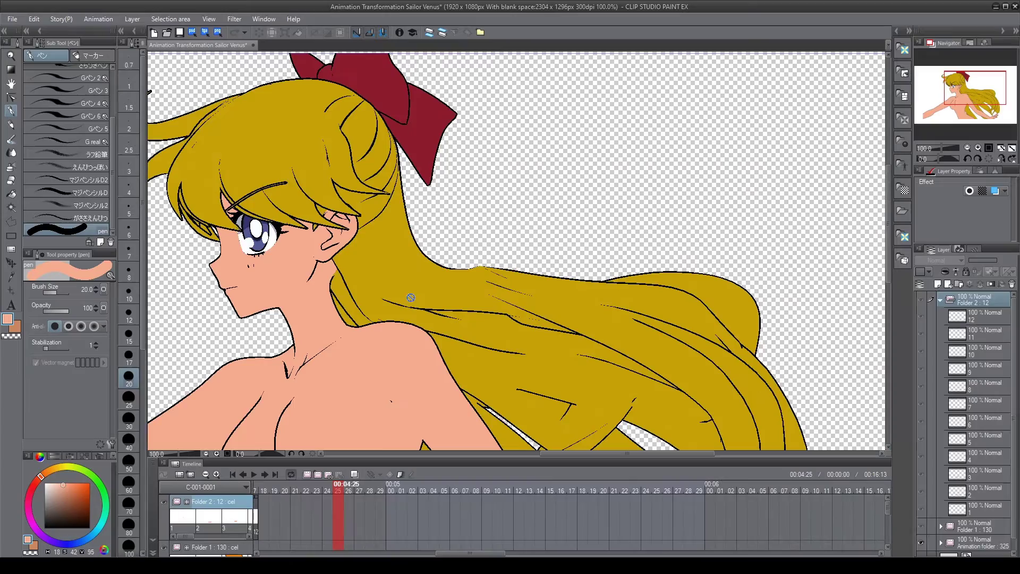
key("ctrl+shift+n")
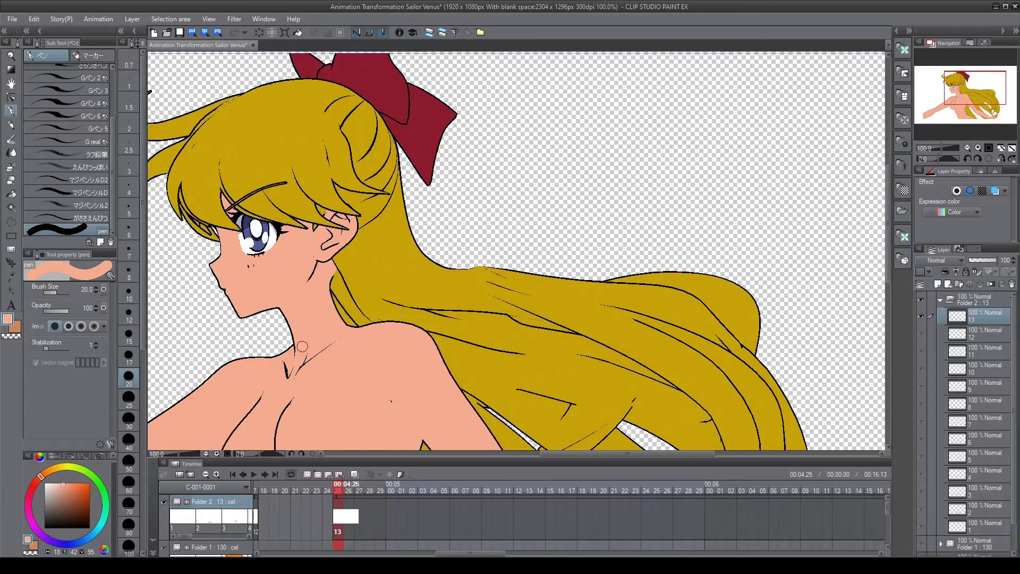
Split the Folder 2 clip at 00:04:27 and delete the part after it, limiting the profile cel to two frames
key("Right")
key("Right")
left_click(362, 504)
left_click(426, 496)
key("Delete")
Add a new Folder 2 cel at 00:05:01 for covering the mouth on the tilted face
key("Left")
key("Left")
key("ctrl+shift+n")
scroll(419, 270, "up", 8)
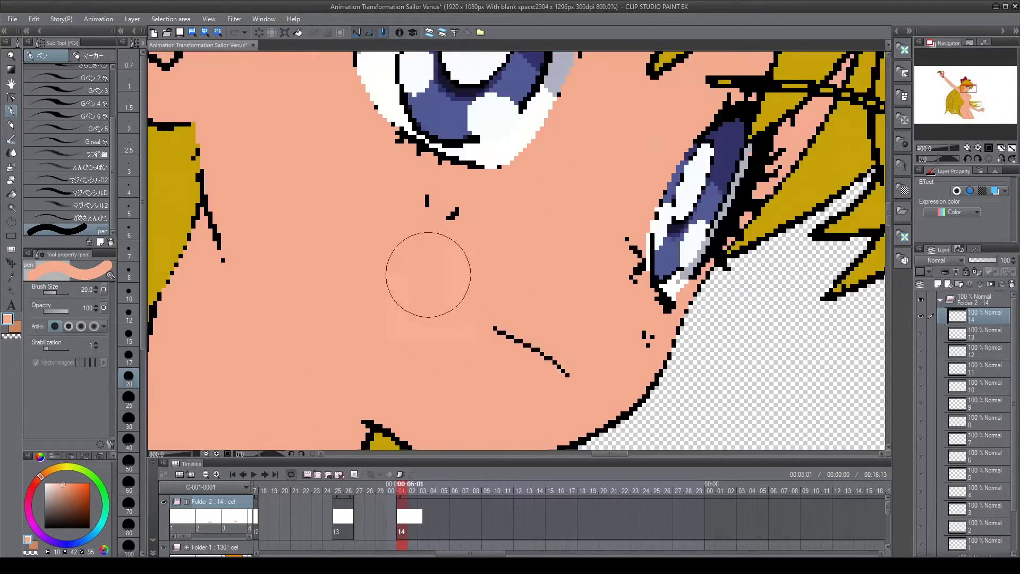
Add a new Folder 2 cel every two frames from 00:05:03 to 00:05:09 for masking the mouth
key("Right")
key("Right")
key("ctrl+shift+n")
key("Right")
key("Right")
key("Right")
key("Right")
key("ctrl+shift+n")
key("ctrl+shift+n")
key("ctrl+shift+n")
left_click_drag(954, 149, 950, 149)
left_click(962, 89)
Add new Folder 2 cels at 00:05:11, 00:05:13 and 00:05:15 as the head turns away
key("Right")
key("Right")
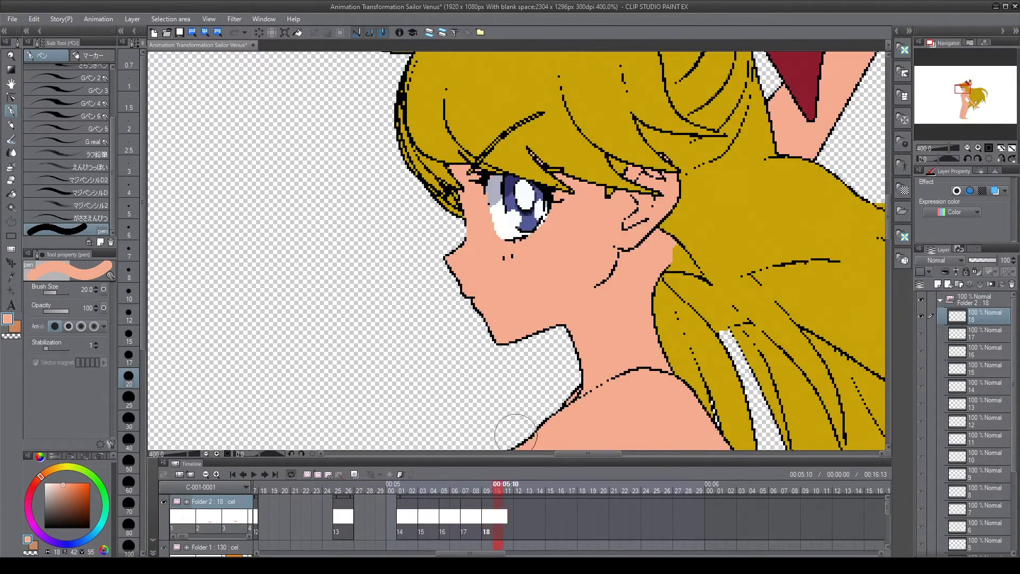
key("ctrl+shift+n")
key("Right")
key("Right")
key("ctrl+shift+n")
key("Right")
key("Right")
key("ctrl+shift+n")
Split the Folder 2 clip at 00:05:17 and delete the part after it
left_click(571, 496)
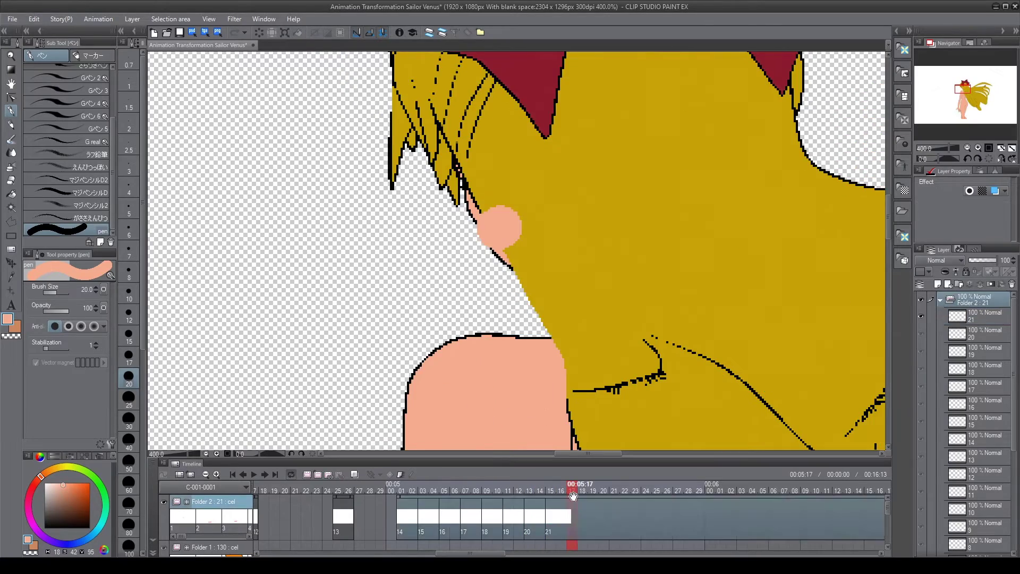
left_click(614, 496)
key("Delete")
Check the frames around the turned head, then add a new Folder 2 cel at 00:05:23
key("Left")
key("Left")
key("Left")
key("Left")
key("Right")
key("Right")
key("Right")
key("Right")
key("Right")
key("Right")
left_click_drag(850, 186, 594, 255)
key("ctrl+shift+n")
Add new Folder 2 cels at 00:05:25, 00:05:27 and 00:05:29
key("Right")
key("Right")
key("ctrl+shift+n")
key("Right")
key("Right")
key("ctrl+shift+n")
key("Right")
key("Right")
scroll(637, 367, "down", 4)
key("ctrl+shift+n")
Sample the iris blue and repaint the miscolored patch at the eye's edge at 00:05:29 with the Pen and Fill tools
left_click(955, 149)
left_click(969, 85)
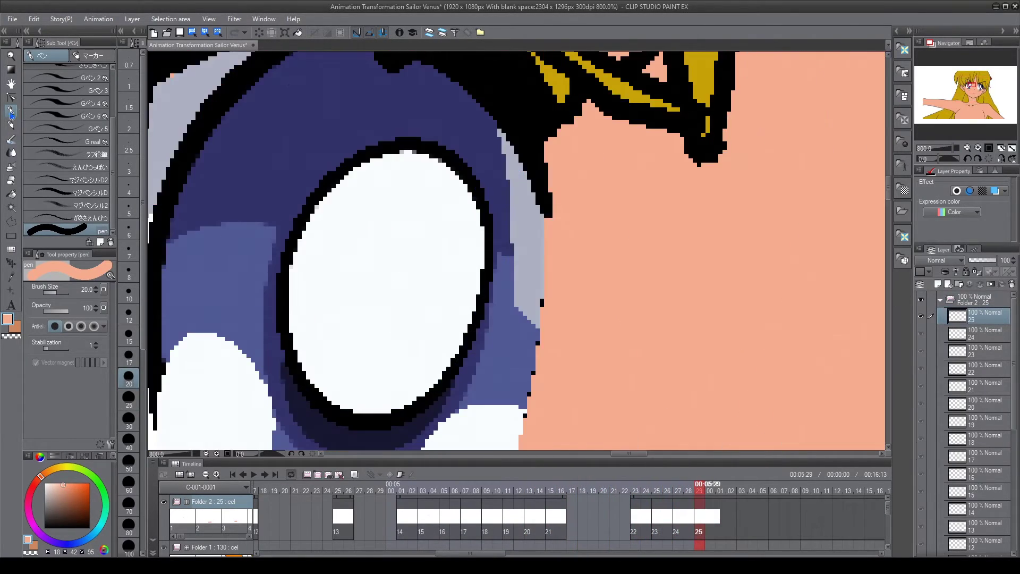
right_click(504, 266)
left_click_drag(516, 257, 535, 282)
key("g")
left_click(517, 294)
right_click(489, 213)
Add a new Folder 2 cel at 00:06:01 and sample the hair gold and skin colors for retouching
left_click(943, 149)
key("Right")
key("Right")
scroll(517, 387, "up", 1)
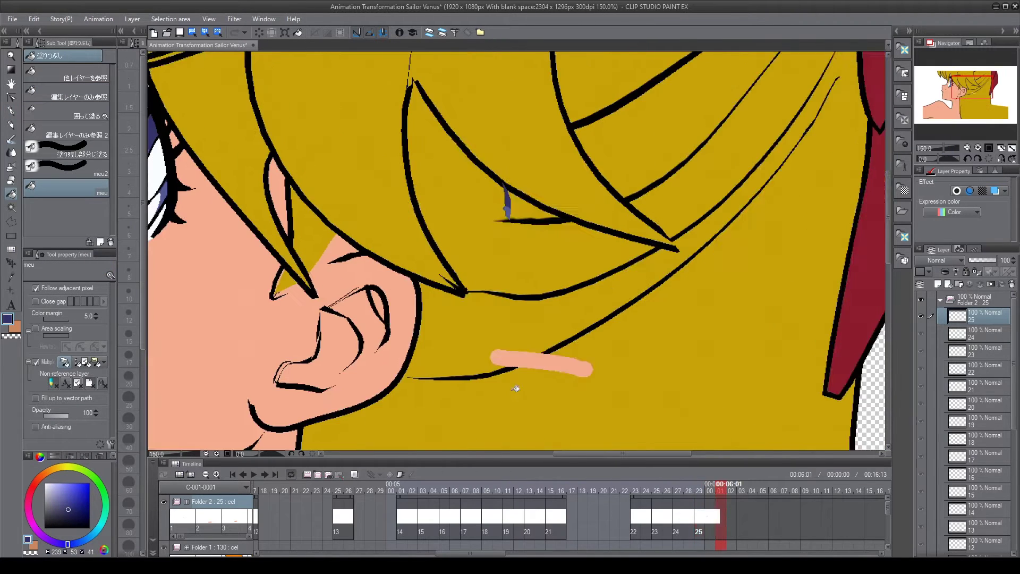
key("ctrl+shift+n")
mouse_move(220, 328)
left_mouse_down()
mouse_move(543, 262)
mouse_move(679, 202)
left_mouse_up()
key("x")
right_click(382, 348)
key("x")
right_click(475, 427)
Retouch the miscolored hair and skin patches around the ear and face on the 00:06:01 cel with Pen and Fill
key("p")
scroll(660, 190, "up", 3)
key("ctrl+z")
right_click(549, 159)
left_click(634, 160)
key("g")
left_click_drag(507, 265, 457, 310)
scroll(483, 296, "up", 5)
key("g")
left_click(447, 247)
scroll(632, 289, "down", 9)
left_click(11, 109)
scroll(458, 312, "up", 5)
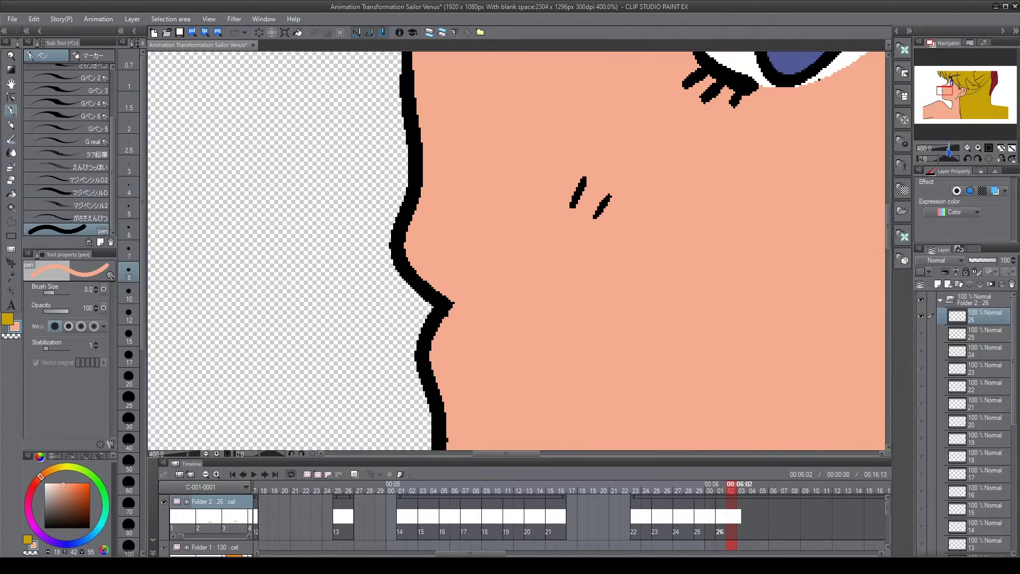
Compare the neighbouring frames and add a new Folder 2 cel at 00:06:03
scroll(425, 201, "down", 9)
key("Left")
key("Left")
key("Right")
key("Right")
key("Right")
key("ctrl+shift+n")
Sample the hair gold and fill the skin-colored patches in the hair beside the ear at 00:06:03
scroll(523, 154, "up", 6)
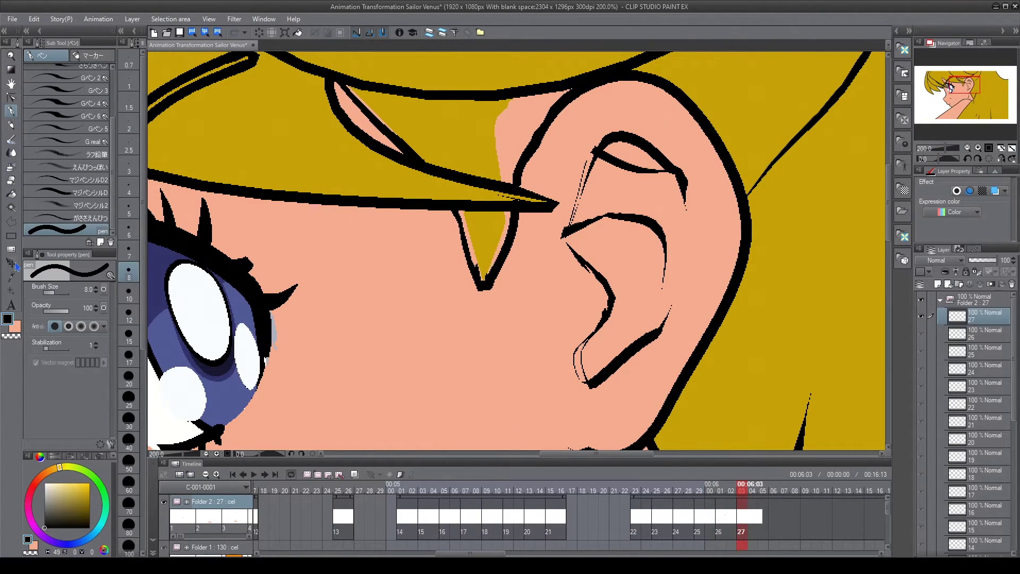
left_click(11, 193)
right_click(478, 139)
left_click_drag(507, 123, 468, 233)
left_click_drag(319, 446, 323, 204)
left_click_drag(358, 379, 444, 291)
Switch back to the Pen tool with the skin color and add a new Folder 2 cel at 00:06:05
key("p")
key("x")
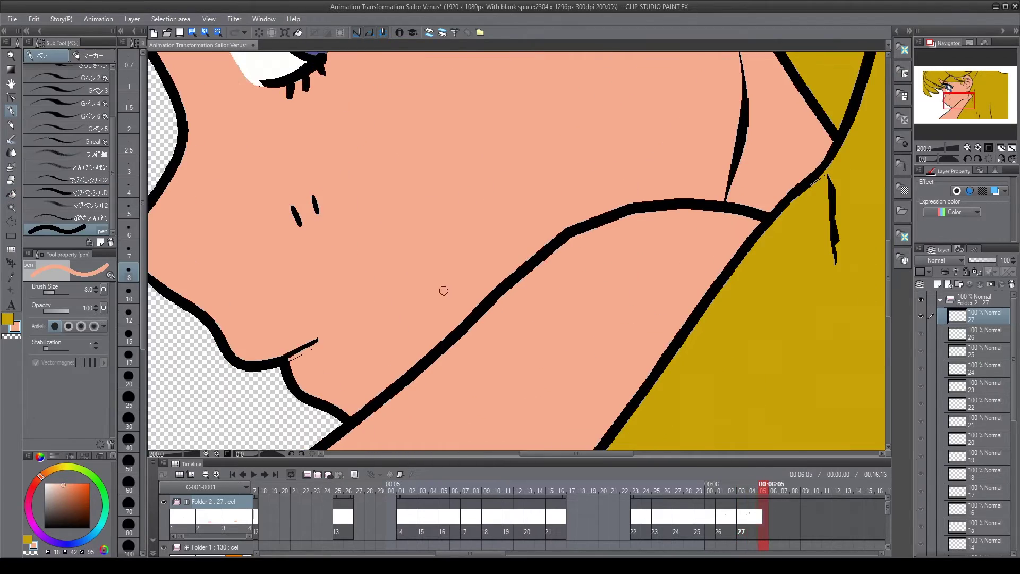
key("ctrl+shift+n")
Turn on Close gap for Fill and fill the skin-colored patches in the hair beside the ear with gold at 00:06:05
left_click_drag(600, 80, 500, 440)
key("x")
key("g")
left_click_drag(392, 356, 404, 223)
key("ctrl+z")
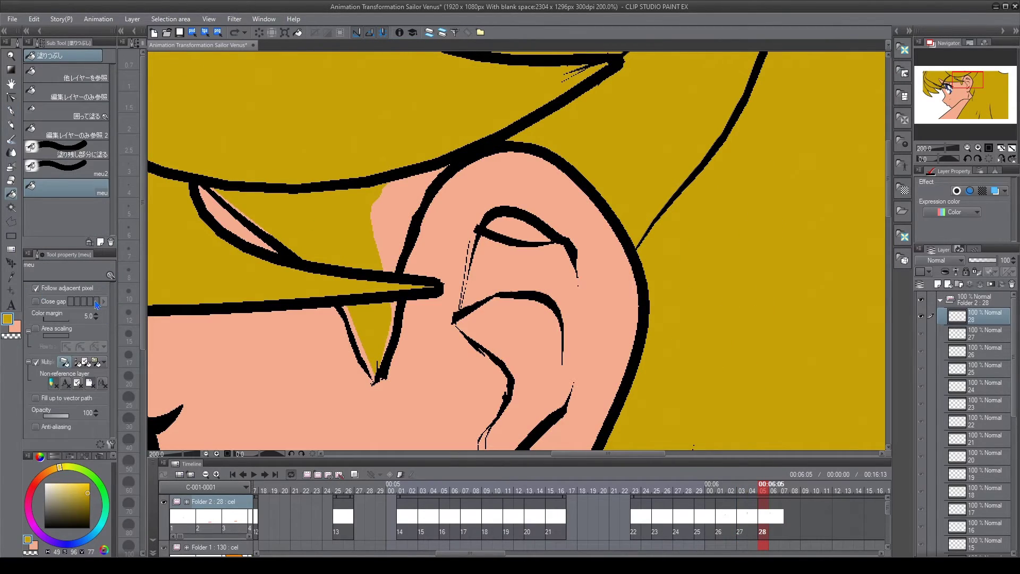
left_click(92, 302)
left_click_drag(354, 340, 404, 223)
Add a new Folder 2 cel at 00:06:07 and fill the miscolored hair beside the ear with gold
key("Right")
key("Right")
left_click_drag(404, 425, 512, 63)
key("ctrl+shift+n")
left_click_drag(245, 60, 413, 275)
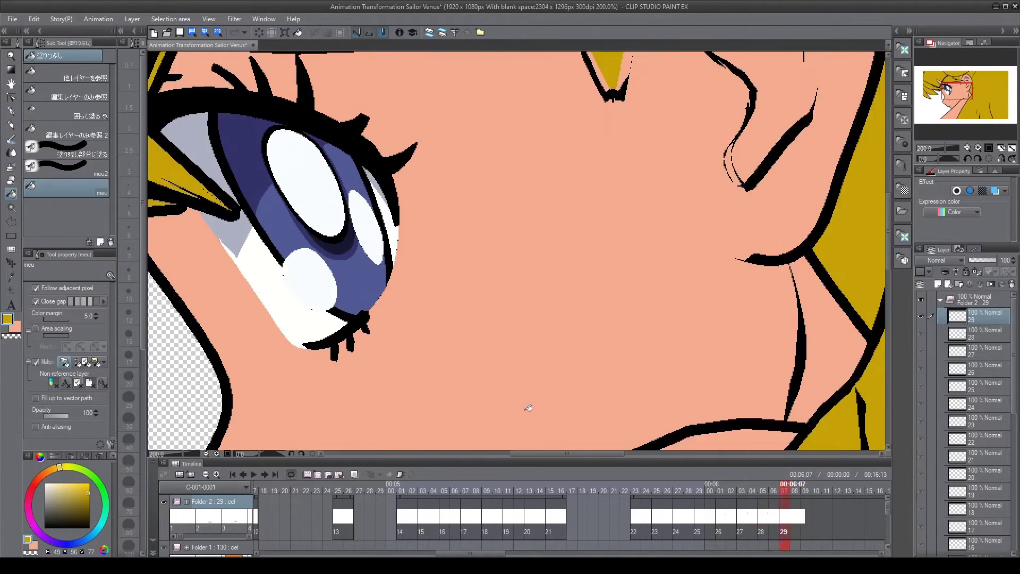
left_click_drag(607, 343, 499, 510)
key("p")
key("g")
left_click_drag(481, 233, 524, 79)
Paint over the mouth line with the skin-colored Pen at 00:06:07
left_click_drag(282, 441, 444, 52)
key("p")
key("x")
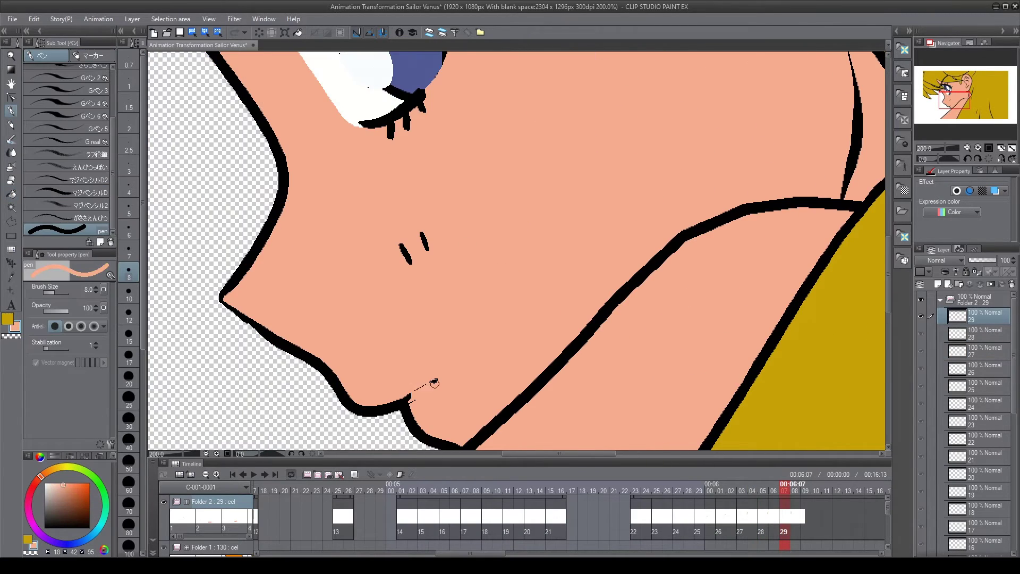
Add a new Folder 2 cel at 00:06:09, close the outline of the hair strand beside the ear in black and fill it gold
key("Right")
key("Right")
key("ctrl+shift+n")
left_click_drag(287, 58, 66, 498)
left_click_drag(432, 403, 434, 389)
key("g")
left_click(424, 228)
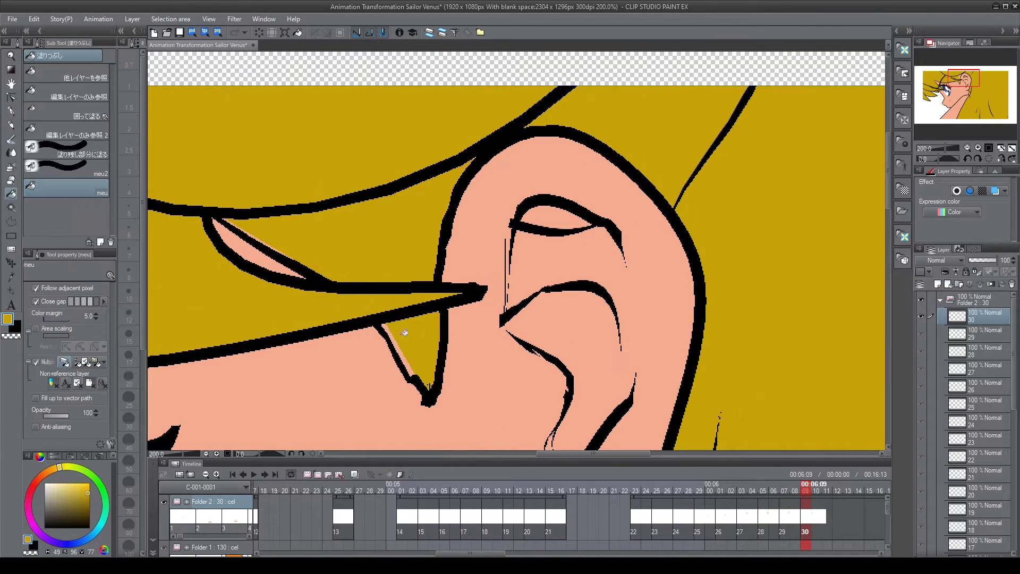
mouse_move(282, 444)
left_mouse_down()
mouse_move(459, 58)
mouse_move(292, 499)
left_mouse_up()
Add a new Folder 2 cel at 00:06:11 and draw the missing black outline of the hair strand beside the ear
key("Right")
key("Right")
key("ctrl+shift+n")
key("p")
left_click_drag(472, 210, 482, 348)
Add a new Folder 2 cel at 00:06:13, complete the black outline of the hair strand beside the ear and fill it gold
key("Right")
key("Right")
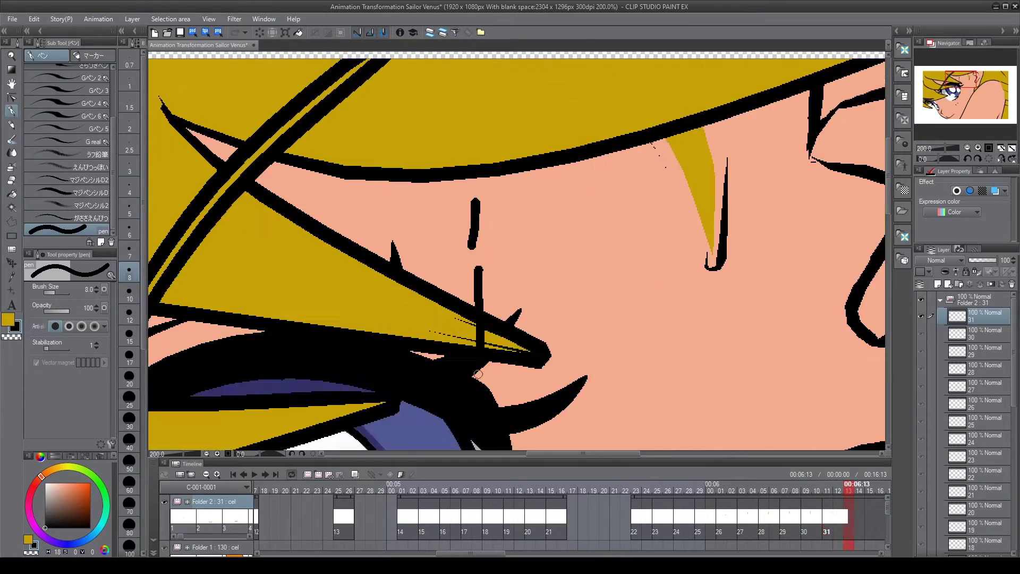
key("ctrl+shift+n")
left_click_drag(712, 234, 593, 325)
left_click_drag(533, 236, 588, 354)
left_click_drag(330, 443, 592, 59)
left_click_drag(591, 229, 372, 531)
key("g")
left_click(590, 187)
Sample the skin color and paint over the unwanted marks on the lower face at 00:06:13
left_click_drag(416, 446, 565, 197)
left_click(564, 198, "alt")
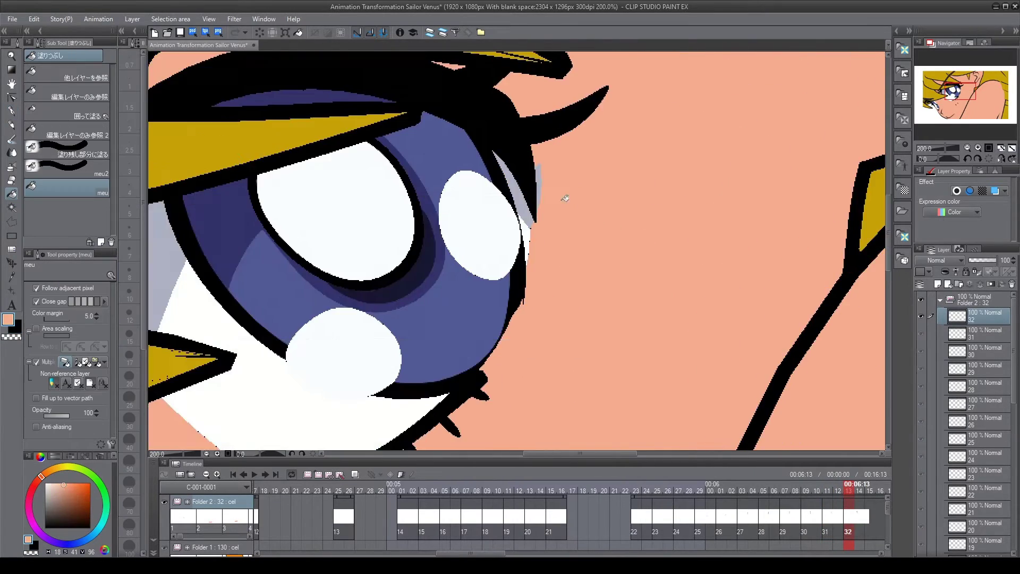
left_click_drag(319, 447, 602, 56)
left_click(563, 313)
key("p")
left_click_drag(563, 380, 575, 388)
left_click_drag(765, 56, 514, 421)
Return to cel 31 at 00:06:12, sample the hair gold and fill the strand beside the ear
key("Left")
key("ctrl+minus")
key("ctrl+minus")
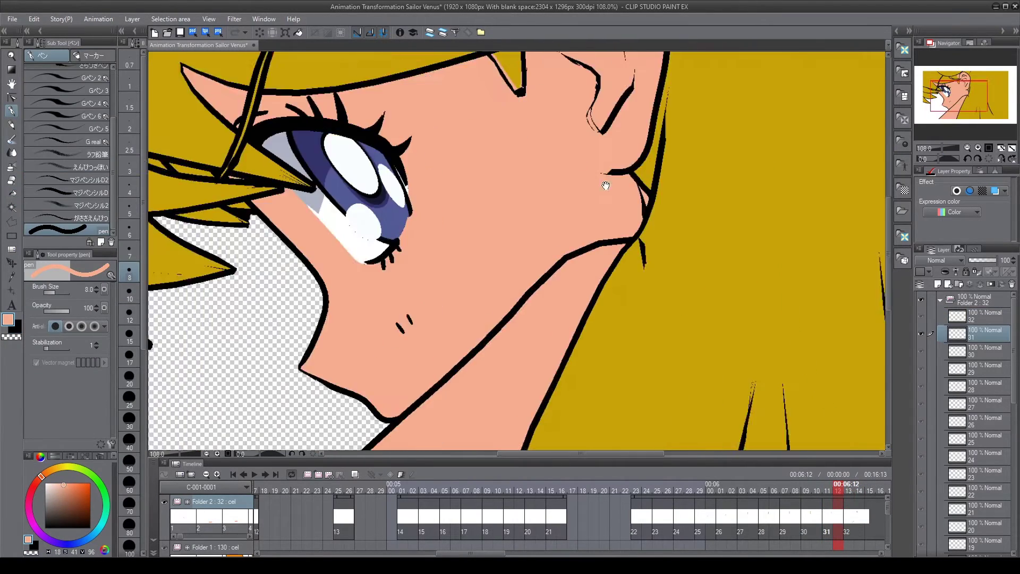
left_click_drag(535, 71, 489, 229)
left_click(490, 229, "alt")
key("g")
left_click(473, 253)
Step back and forth through the frames around 00:06:11 to 00:06:13 to check the corrected hair and face
key("ctrl+minus")
key("ctrl+minus")
key("ctrl+minus")
key("ctrl+minus")
key("ctrl+minus")
key("ctrl+minus")
key("ctrl+minus")
key("ctrl+minus")
key("ctrl+0")
key("ctrl+alt+0")
key("Left")
key("Left")
key("Left")
key("Left")
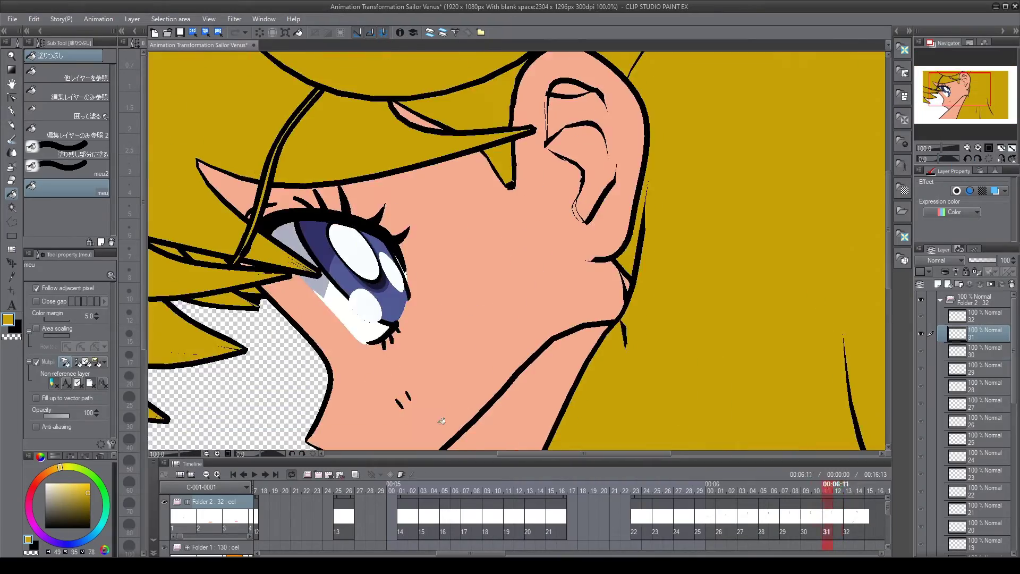
key("Right")
key("Right")
key("Right")
key("Right")
key("Right")
key("Right")
left_click_drag(565, 313, 565, 189)
key("Left")
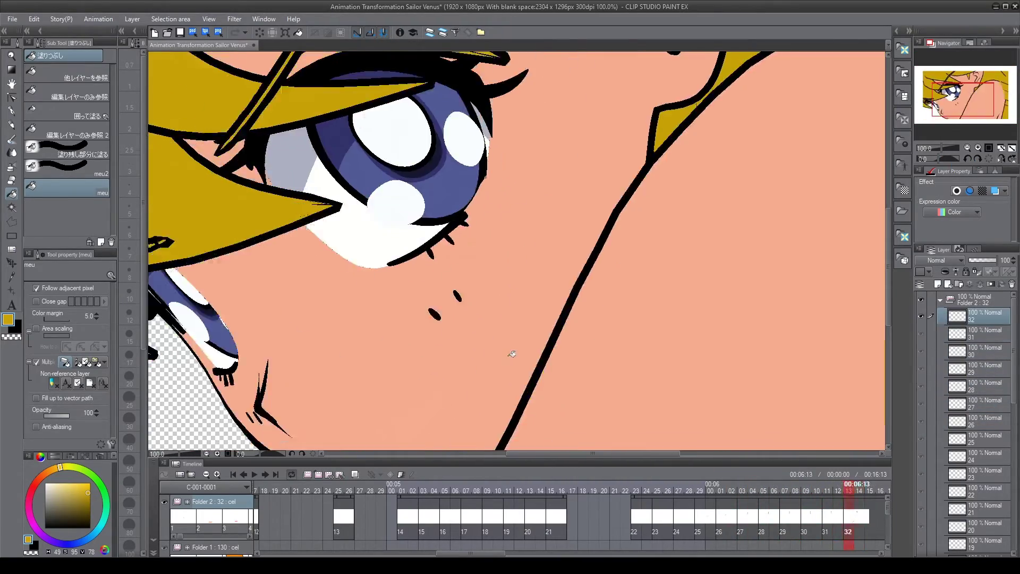
Add a new Folder 2 cel at 00:06:14, close the outline of the hair strand beside the ear and fill it gold
key("Right")
left_click_drag(585, 130, 512, 398)
key("ctrl+shift+n")
key("p")
key("x")
left_click_drag(522, 264, 523, 207)
key("g")
left_click(516, 236)
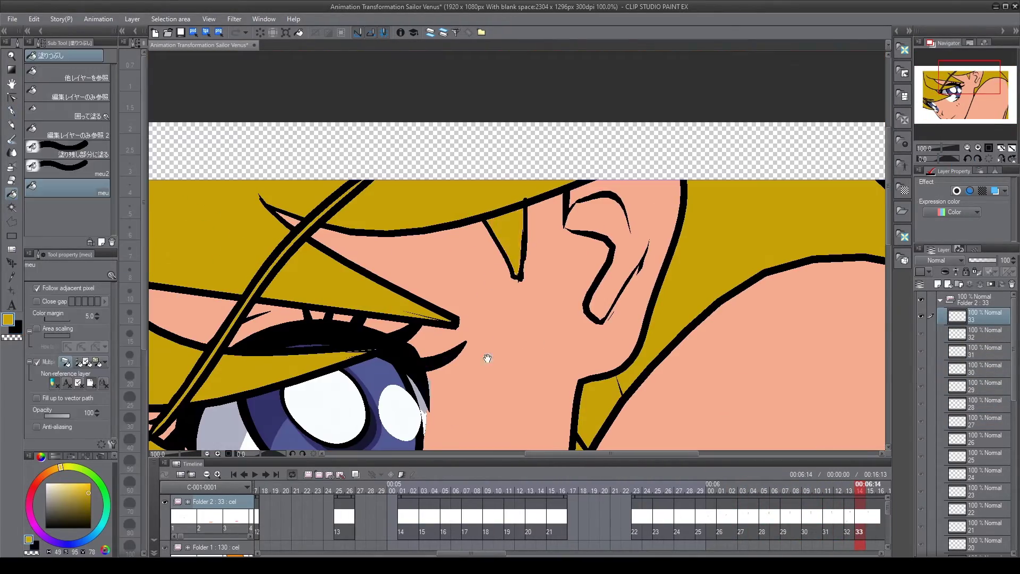
Sample the skin color and cover the mouth with a filled rectangle at 00:06:14
left_click_drag(404, 436, 533, 57)
left_click(474, 335, "alt")
key("u")
left_click_drag(345, 307, 514, 379)
Add a new Folder 2 cel at 00:06:16 and retouch the hair strand beside the ear with Pen and Fill
key("Right")
key("Right")
scroll(482, 337, "up", 6)
key("ctrl+shift+n")
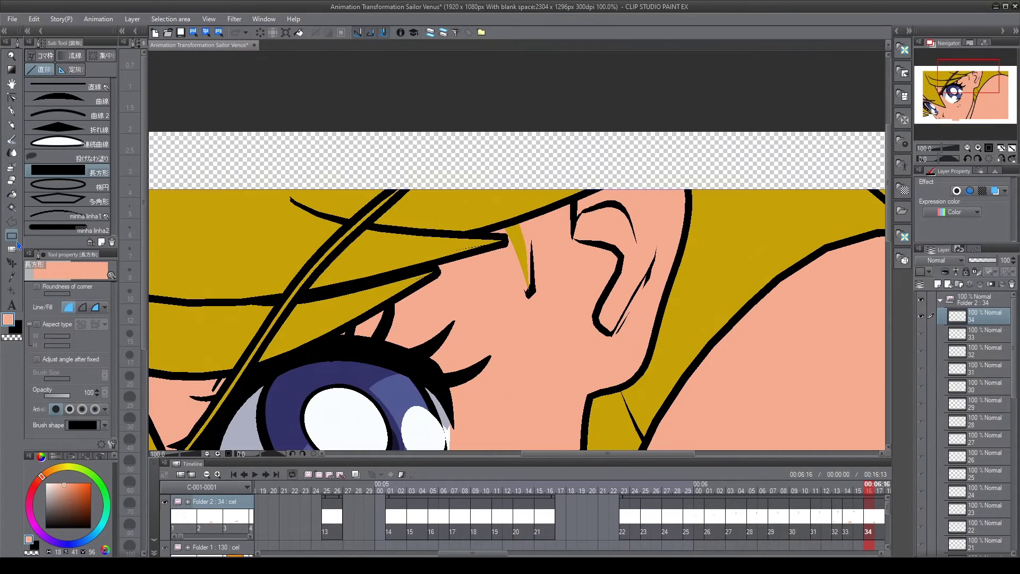
key("p")
key("g")
left_click_drag(409, 446, 496, 17)
Split the Folder 2 clip after 00:06:18 and delete the trailing part of cel 34
key("Right")
key("Right")
key("Right")
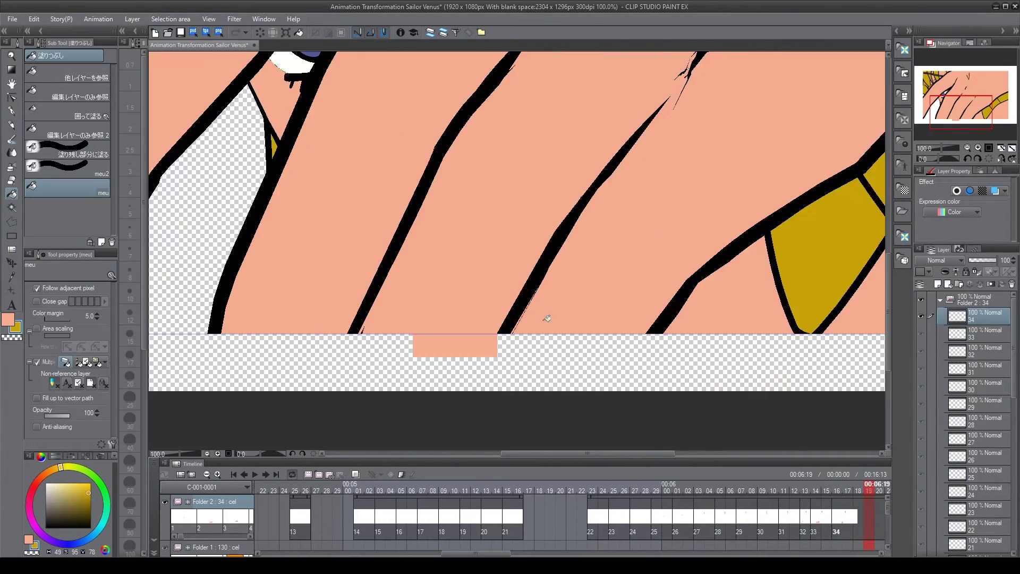
left_click_drag(600, 55, 324, 490)
left_click(975, 302)
key("ctrl+k")
key("Right")
key("Delete")
Add a new Folder 2 cel at 00:06:21 and mask the mouth with the rectangle figure tool
scroll(583, 322, "down", 6)
key("Right")
key("ctrl+shift+n")
scroll(517, 298, "up", 6)
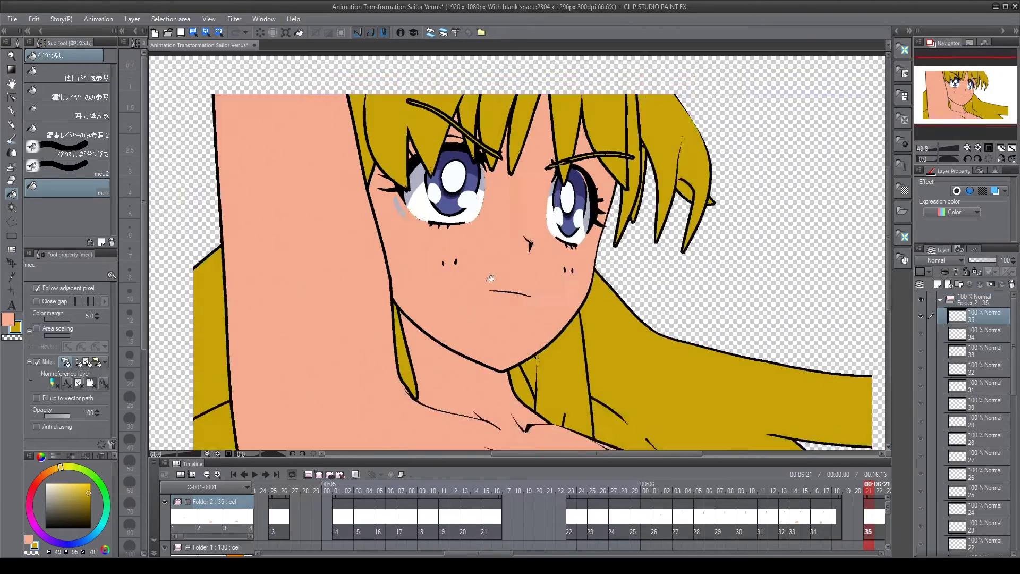
key("x")
left_click(12, 236)
Add a new Folder 2 cel at 00:06:23 and cover the mouth with a skin-colored rectangle
key("Right")
key("Right")
key("ctrl+shift+n")
left_click_drag(473, 249, 543, 288)
key("g")
Add new Folder 2 cels at 00:06:25 and 00:06:27 and advance to 00:06:29
key("Right")
key("Right")
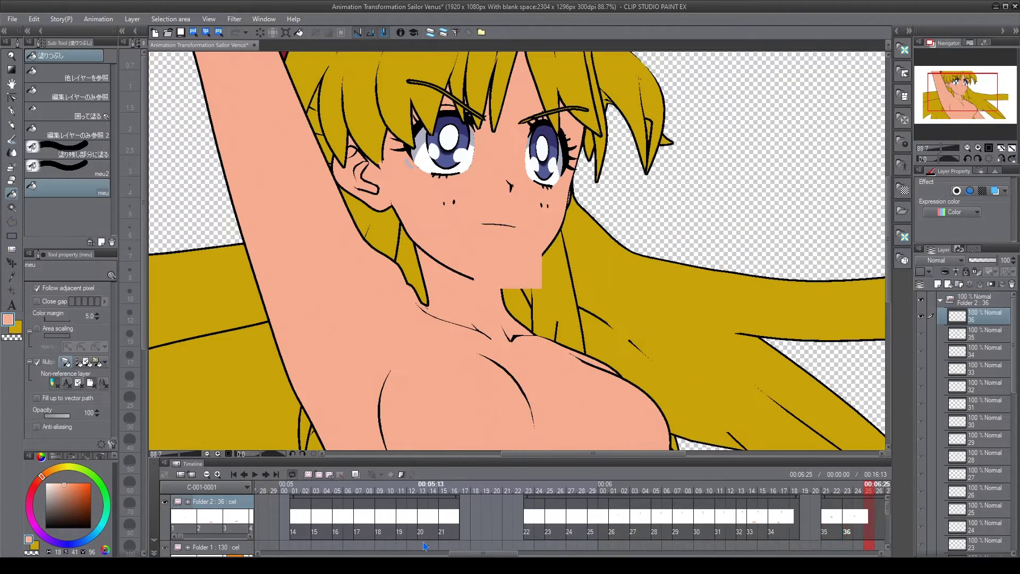
key("ctrl+shift+n")
key("Right")
key("Right")
scroll(479, 212, "up", 8)
key("Right")
key("Right")
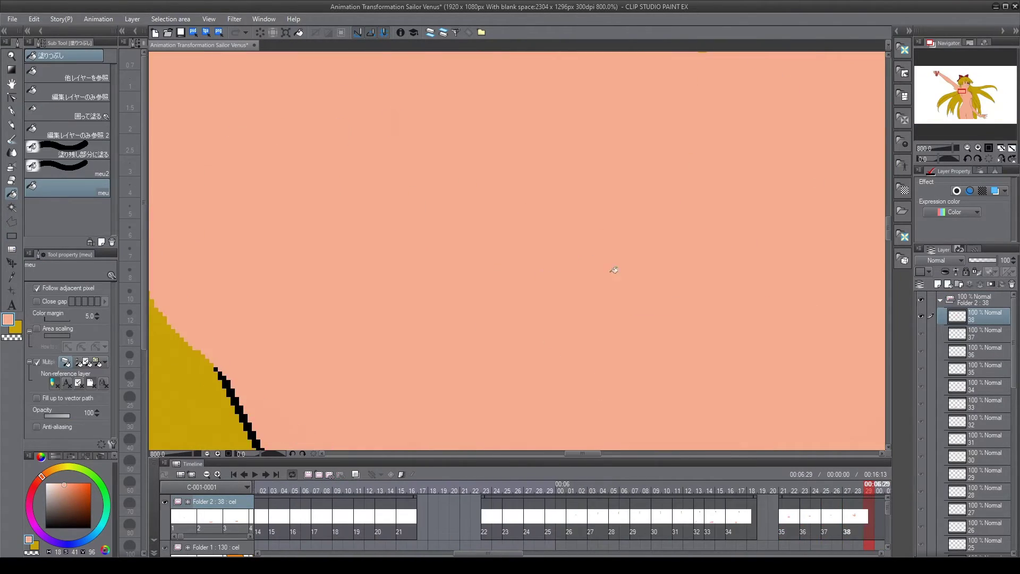
Add two new cels to Folder 2 at 6:29 and 7:01 and switch to the pen
scroll(611, 269, "down", 8)
key("Left")
key("Right")
key("ctrl+shift+n")
scroll(550, 202, "up", 1)
scroll(545, 210, "up", 4)
key("p")
key("Right")
key("Right")
key("ctrl+shift+n")
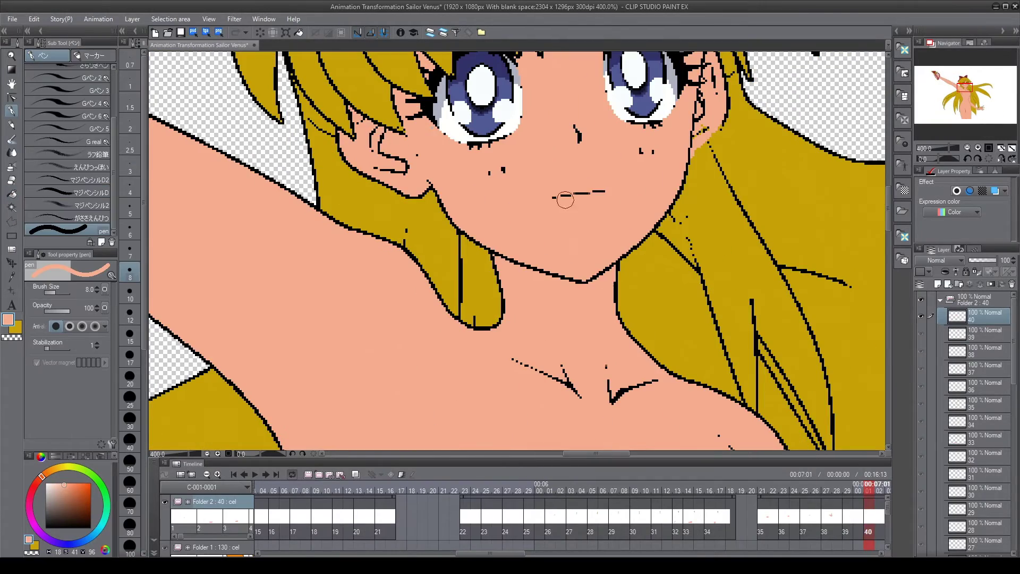
Add three new cels to Folder 2 from 7:03 to 7:07, one every two frames
key("Right")
key("Right")
key("ctrl+shift+n")
key("Right")
key("Right")
key("ctrl+shift+n")
key("ctrl+shift+n")
Continue adding cels to Folder 2 every two frames from 7:09 through 7:17
key("Right")
key("Right")
left_click_drag(529, 156, 478, 291)
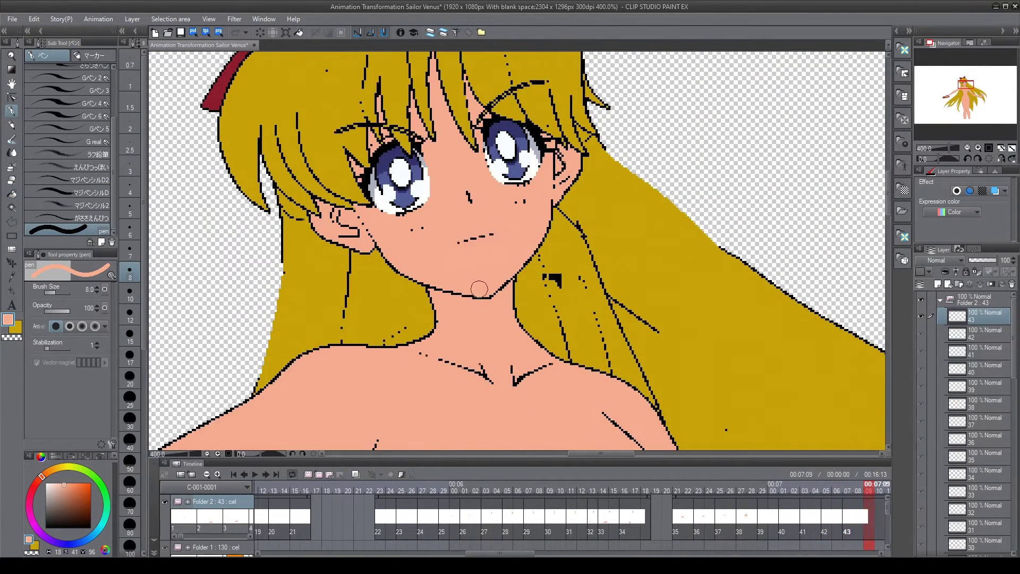
key("ctrl+shift+n")
key("Right")
key("Right")
key("ctrl+shift+n")
key("Right")
key("Right")
key("ctrl+shift+n")
key("ctrl+shift+n")
key("Right")
key("Right")
key("ctrl+shift+n")
Add two more cels to Folder 2 for the raised-arm pose, three frames apart, ending at 7:22
key("Right")
key("Right")
key("Right")
key("ctrl+shift+n")
key("Right")
key("Right")
key("Right")
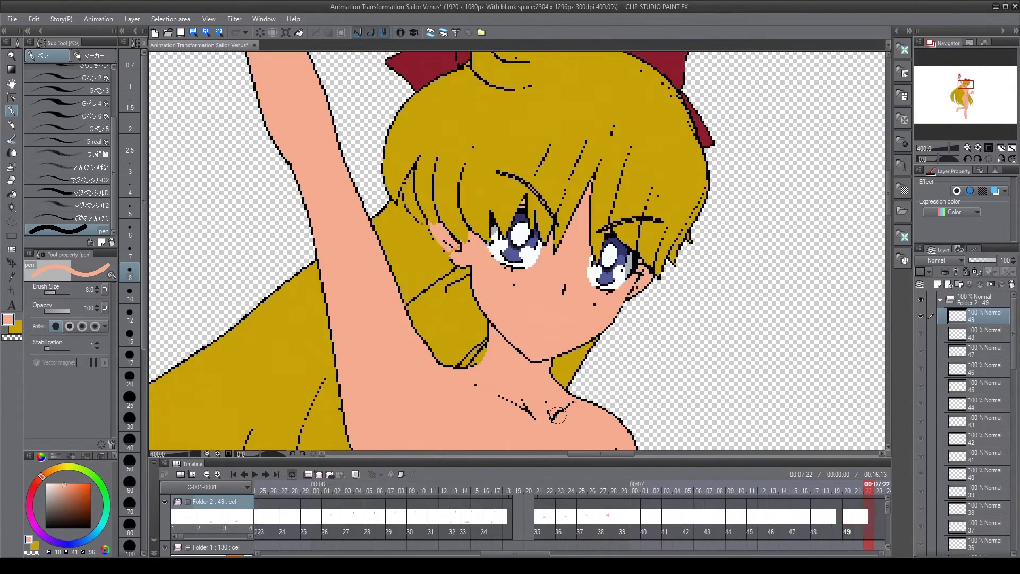
key("ctrl+shift+n")
Add further cels to Folder 2 after 7:22, about four frames apart, up to about 8:00
key("Right")
key("Right")
key("Right")
key("Right")
key("Right")
key("Right")
key("Right")
key("Right")
key("ctrl+shift+n")
Add a new cel to Folder 2 at 8:05 and another five frames after it
key("Right")
key("Right")
key("Right")
key("Right")
key("ctrl+shift+n")
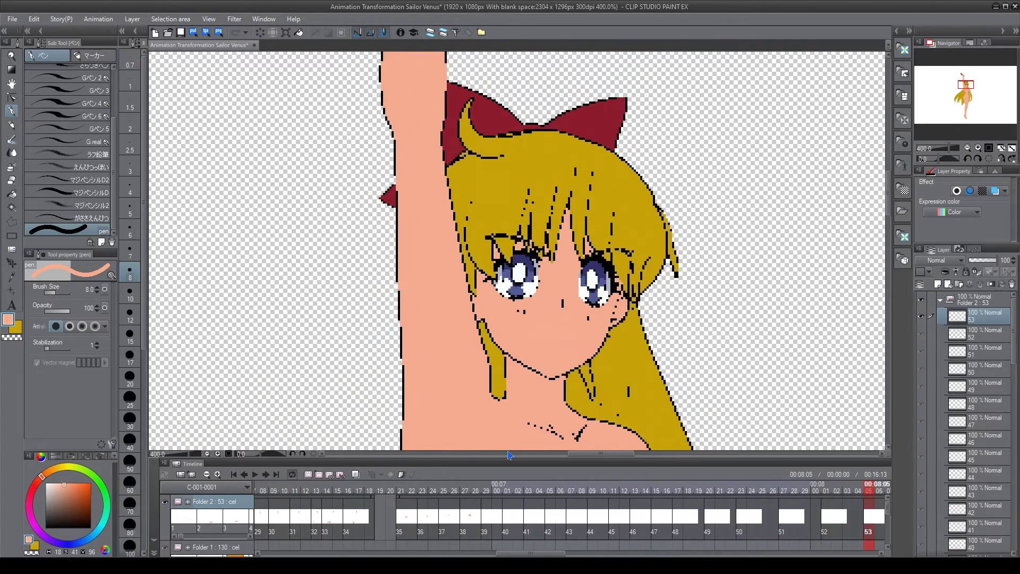
key("Right")
key("Right")
key("Right")
key("Right")
key("Right")
key("ctrl+shift+n")
Examine the frames after the last added cel as far as 10:13, with Folder 2 as the active folder
key("Left")
key("Right")
key("Left")
key("Right")
key("Right")
key("Right")
key("Right")
key("Right")
key("Right")
key("Right")
key("Right")
key("Right")
key("Right")
key("Right")
key("Right")
key("Right")
key("Right")
key("Right")
key("Right")
key("Right")
key("Right")
key("Right")
key("Right")
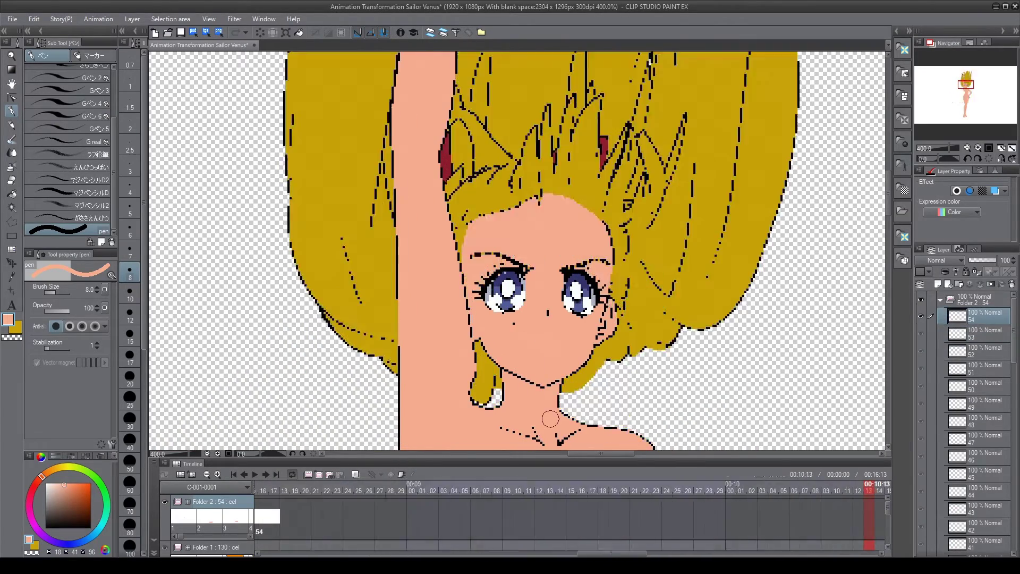
key("Left")
key("Left")
key("Left")
key("Left")
key("Left")
key("Left")
left_click(972, 299)
key("Left")
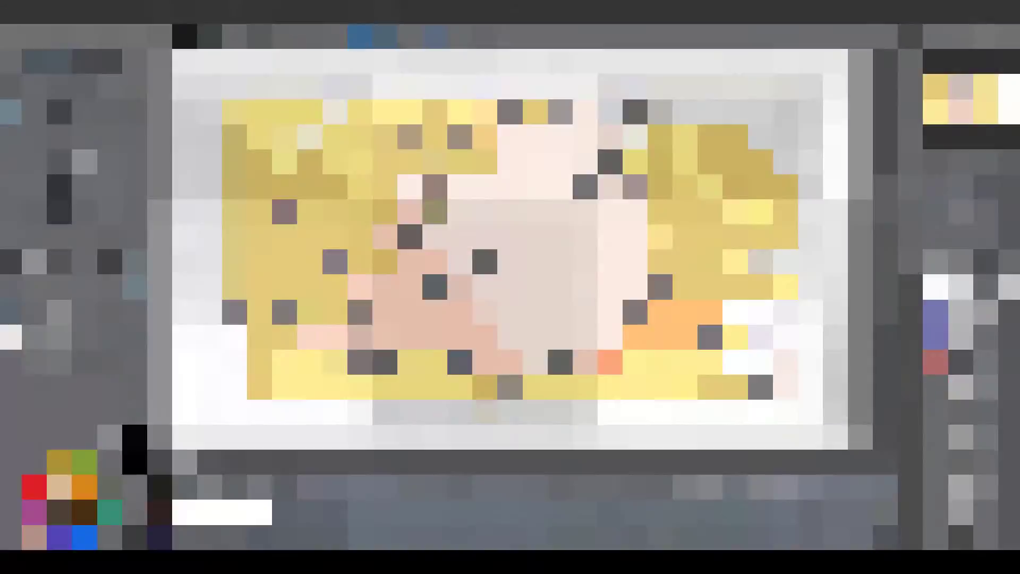
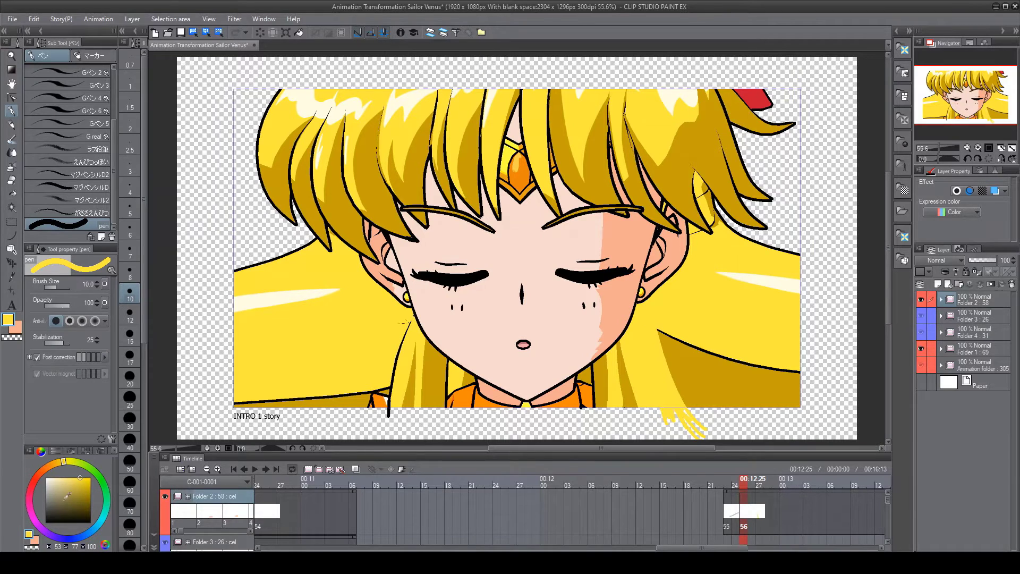
Extend the orange collar below the picture frame and paint over the hair's lower-left outline in yellow with a size 20 pen
left_click(584, 393, "alt")
left_click_drag(587, 388, 623, 418)
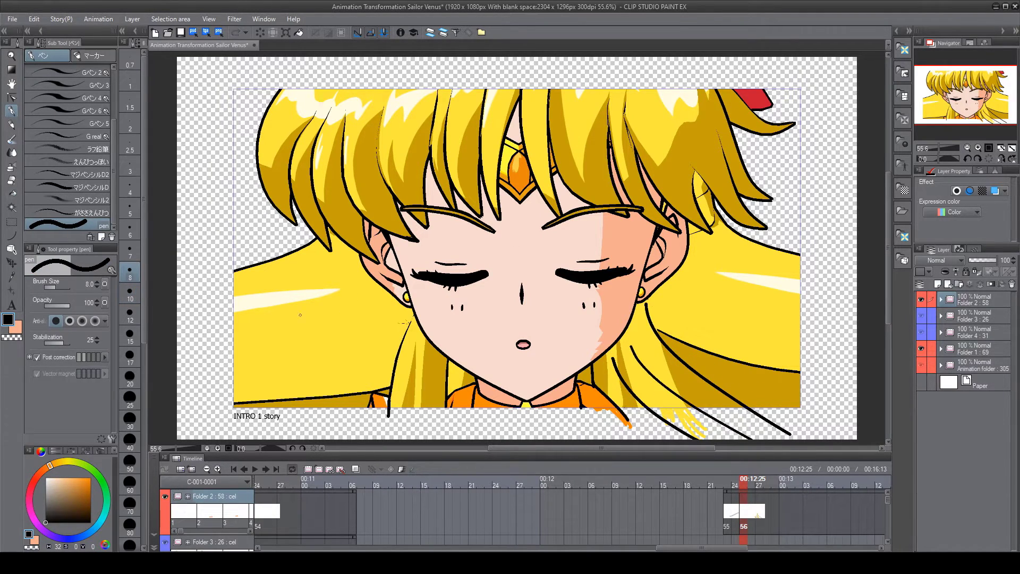
left_click(129, 406)
left_click(130, 377)
scroll(378, 381, "up", 4)
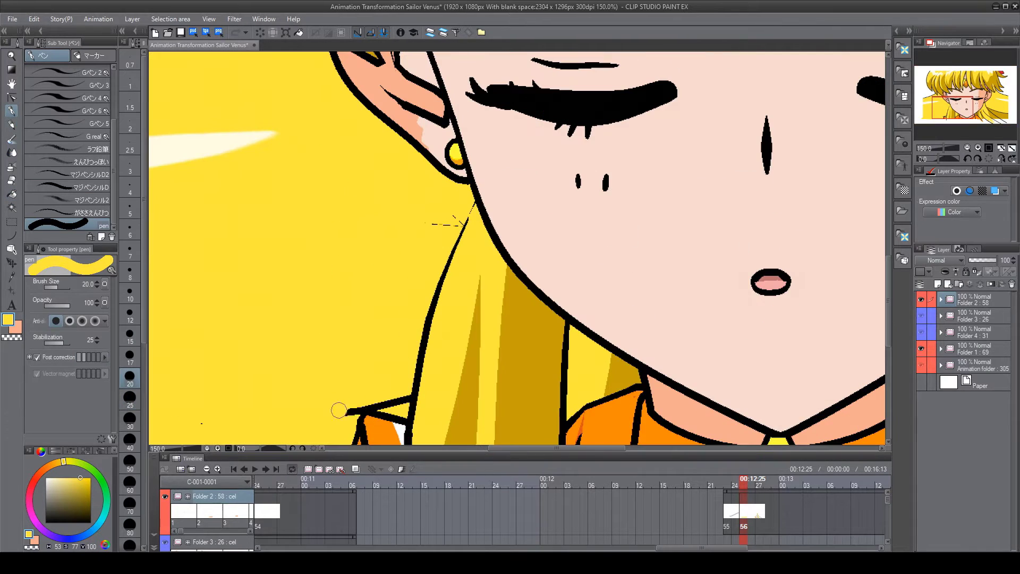
scroll(415, 390, "down", 3)
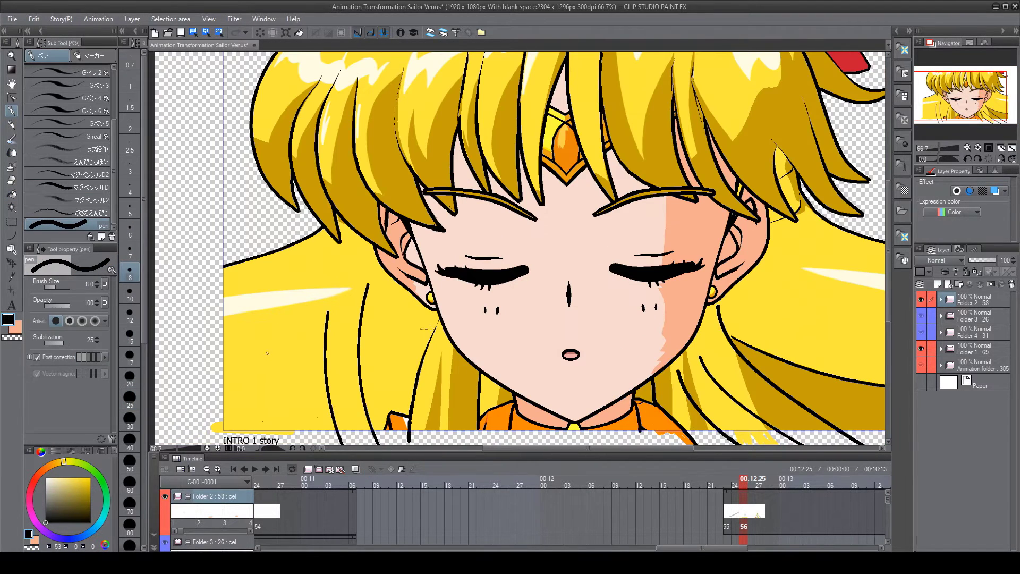
Cover the pale highlight in the loose hair at the left with the hair's yellow, using the meu2 fill
left_click(246, 342, "alt")
key("g")
left_click_drag(351, 285, 325, 294)
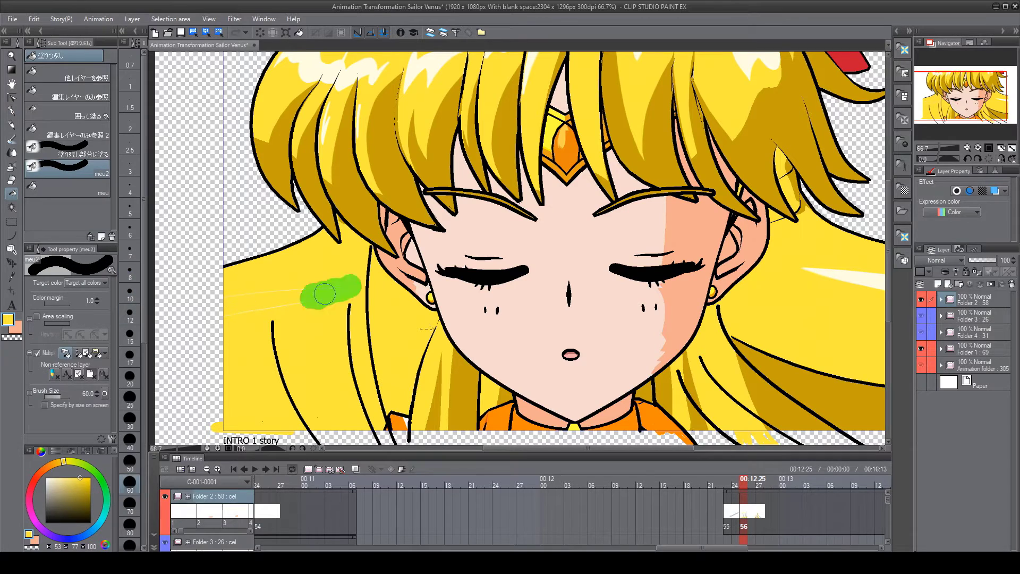
Fill the hair areas behind the strands beside the neck with the dark gold shadow colour
key("g")
left_click(446, 393, "alt")
left_click(403, 339)
left_click(493, 393)
left_click(680, 399)
Fill the hair strand below the right ear with yellow, then outline and fill its shadow in dark gold
left_click(798, 319, "alt")
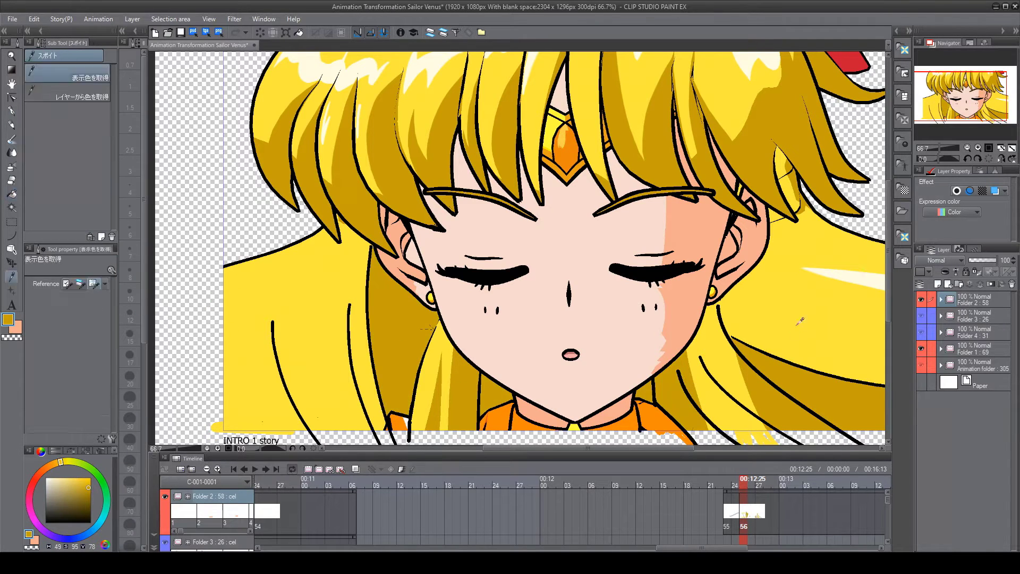
left_click(768, 424)
left_click(711, 425, "alt")
key("p")
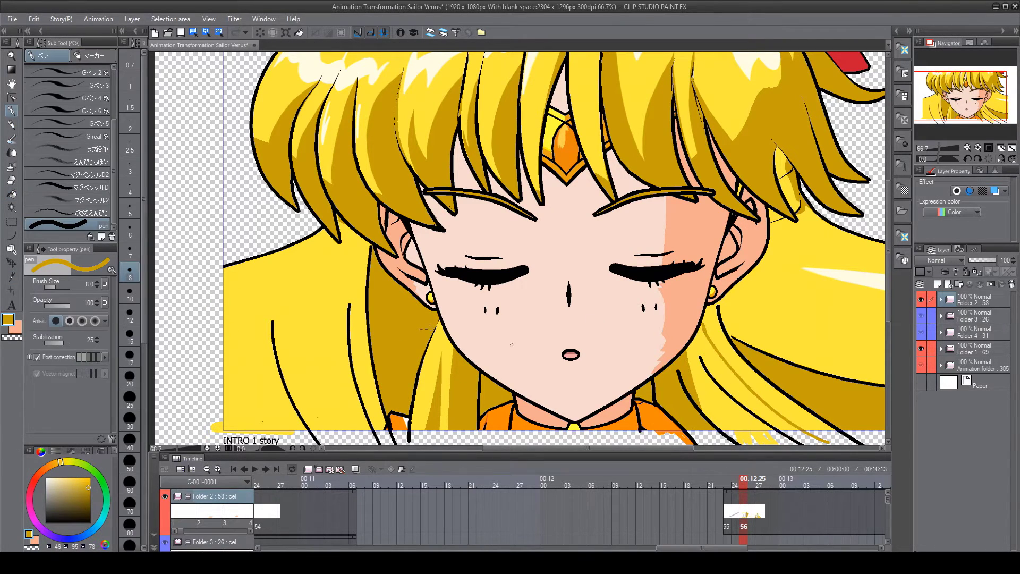
key("g")
left_click(747, 410)
Touch up the hair colour around the strand ends and collar at the picture's lower-left edge with yellow
scroll(342, 337, "up", 3)
left_click_drag(372, 436, 399, 440)
key("p")
mouse_move(553, 334)
left_mouse_down()
mouse_move(581, 281)
mouse_move(608, 97)
left_mouse_up()
key("Right")
key("Left")
left_click(547, 273, "alt")
left_click_drag(558, 286, 561, 290)
left_click(8, 196)
scroll(616, 237, "down", 2)
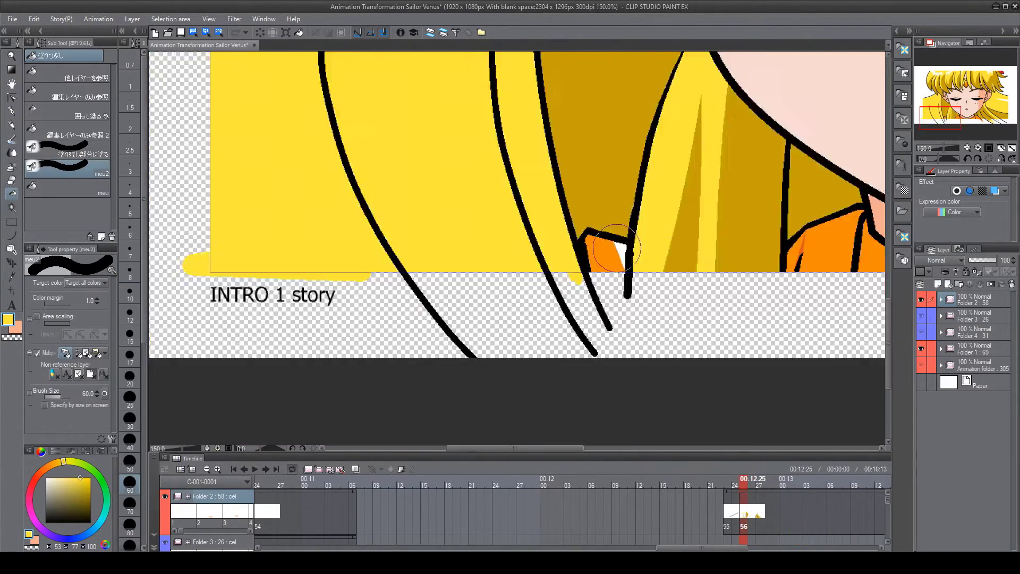
Add a new cel to Folder 2 at frame 12:27 and return to frame 12:24
key("ctrl+0")
key("Right")
key("Right")
left_click(318, 469)
key("Left")
key("Left")
key("Left")
Try to fill the loose hair strand crossing the cheek with yellow
key("g")
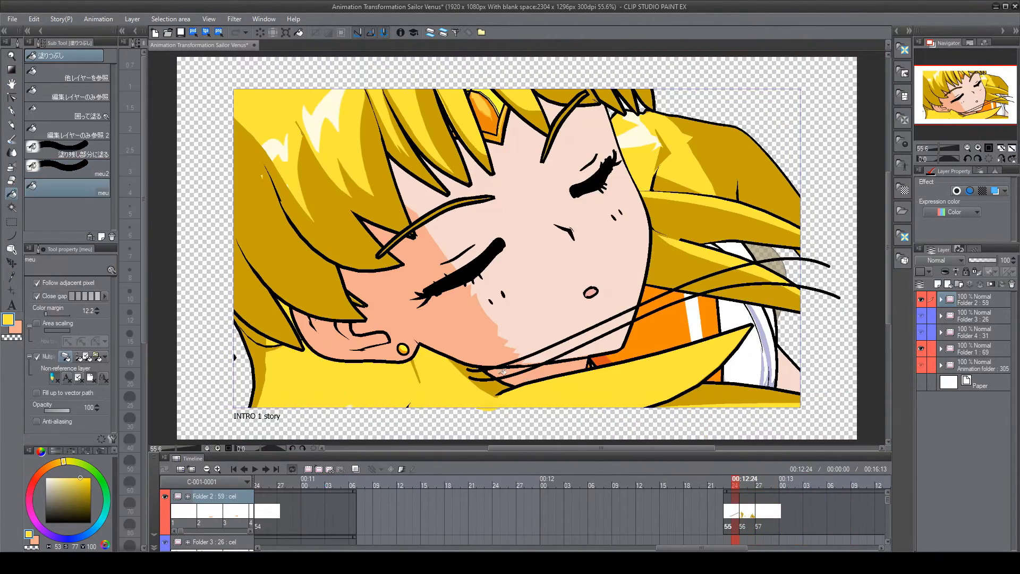
left_click_drag(502, 372, 611, 324)
left_click(795, 270)
key("ctrl+z")
Hide Folder 1 and fill the loose hair strand with yellow inside a rectangular selection that closes its open end
key("m")
mouse_move(802, 88)
left_mouse_down()
mouse_move(494, 417)
mouse_move(419, 414)
left_mouse_up()
key("g")
left_click(920, 349)
left_click(770, 272)
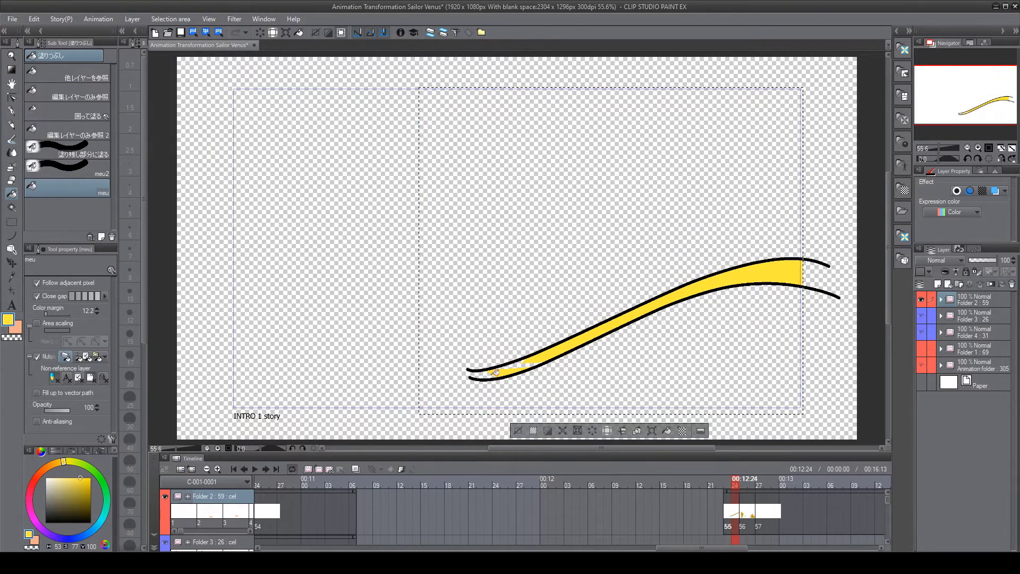
Fill the strand's narrow tip with yellow inside a trimmed selection, then deselect and show Folder 1 again
key("ctrl+d")
key("m")
left_click_drag(803, 389, 451, 81)
left_click_drag(441, 350, 469, 410, "alt")
key("g")
left_click(504, 368)
key("ctrl+d")
left_click(921, 348)
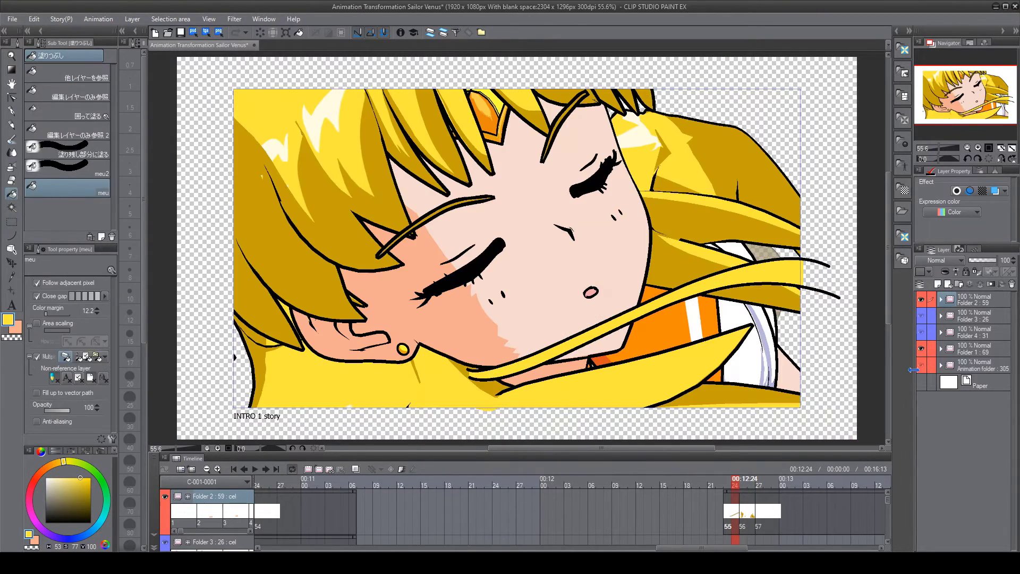
Sample the hair colour and switch to the meu2 fill to touch up leftover spots in the hair
left_click_drag(301, 279, 308, 293)
left_click(309, 294, "alt")
left_click(67, 169)
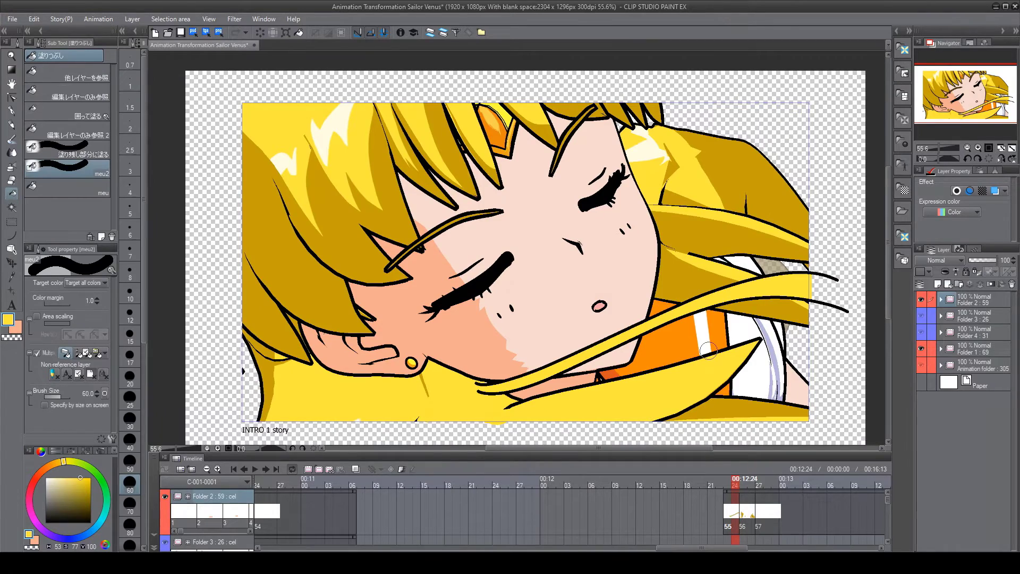
Go to frame 13:05, select the pen and save the animation file
key("comma")
key("comma")
key("period")
key("period")
key("period")
key("period")
key("period")
left_click(9, 112)
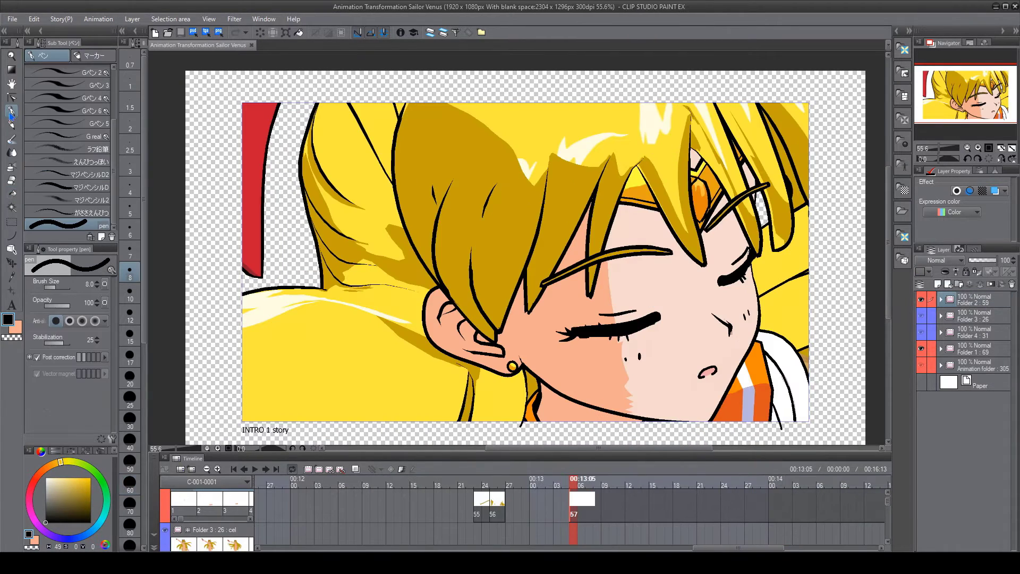
key("ctrl+s")
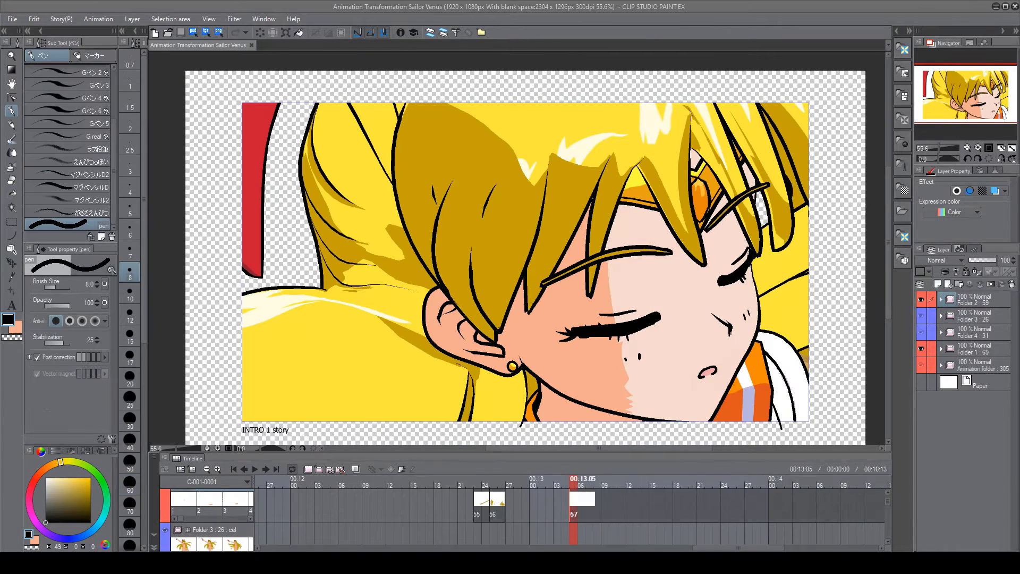
Draw loose hair strand lines on the 13:05 cel and cover the darker lock below the ear with yellow
key("o")
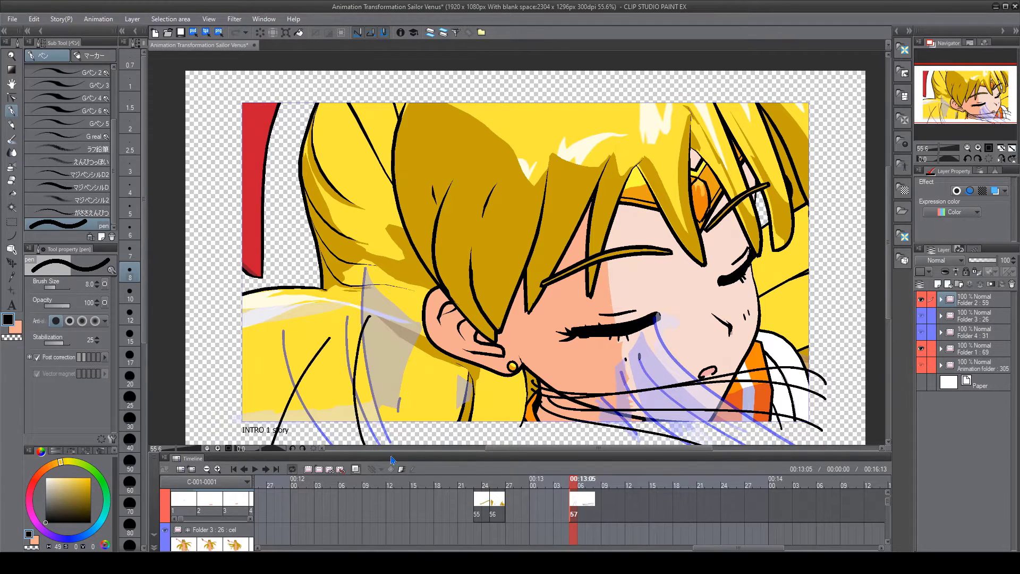
key("g")
left_click_drag(470, 371, 466, 422)
key("g")
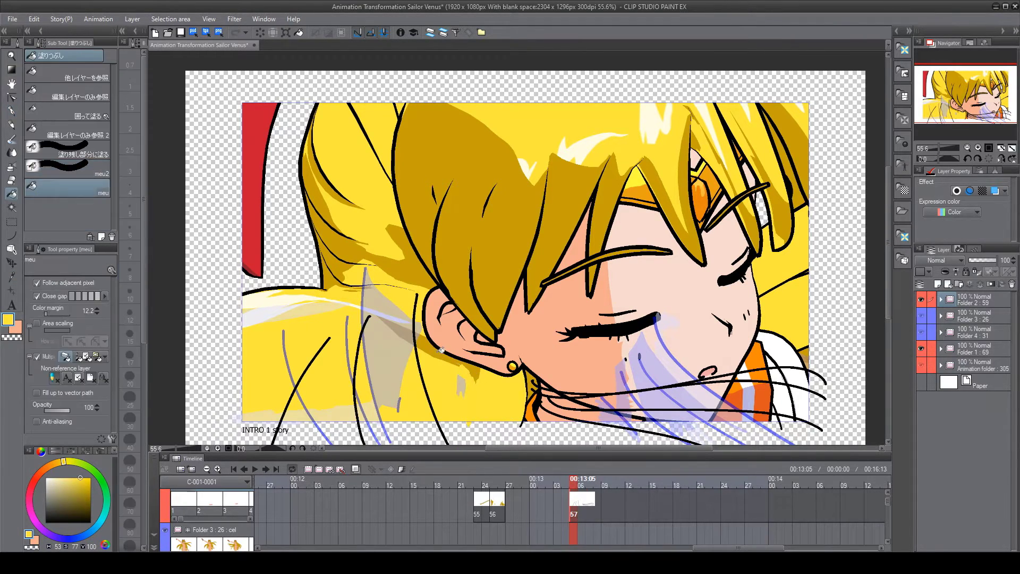
left_click(466, 371)
key("g")
left_click_drag(462, 367, 475, 412)
key("p")
left_click(66, 502)
key("e")
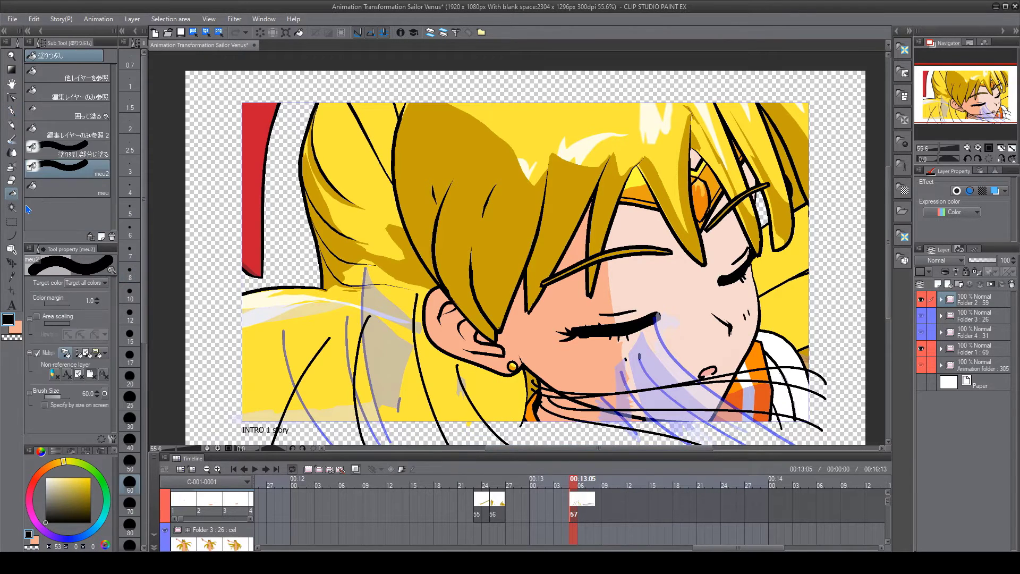
Add a cel at frame 13:08 and draw long, wavy hair strand lines across the jaw and collar
key("p")
left_click(318, 469)
key("ctrl+z")
key("Right")
left_click_drag(501, 399, 828, 366)
left_click_drag(502, 406, 734, 393)
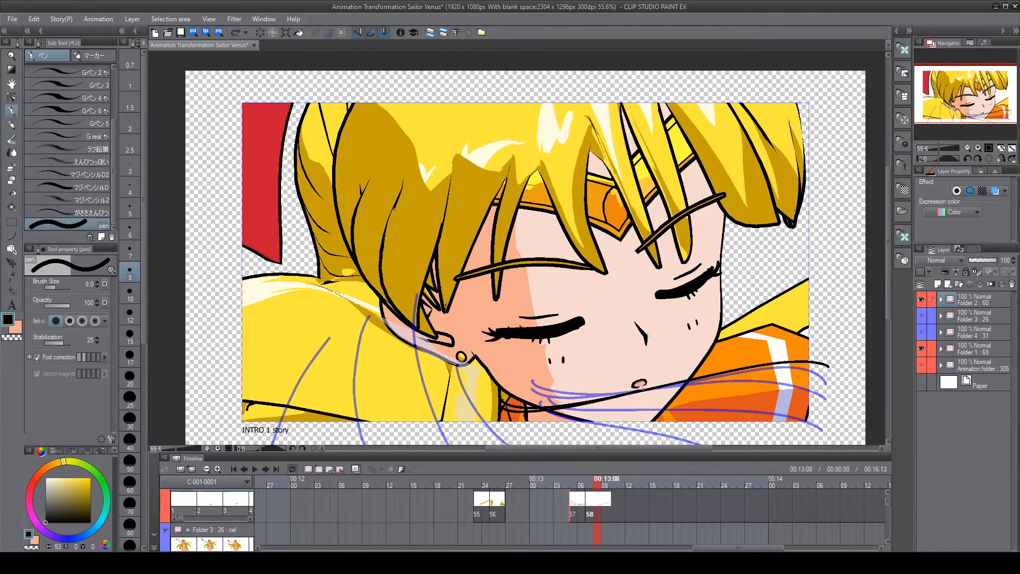
Cover the dark shading of the back hair below the ear and along the lower edge with flat colour
key("g")
left_click_drag(240, 404, 378, 425)
left_click(446, 421)
scroll(330, 308, "up", 3)
key("g")
key("g")
left_click(406, 298, "alt")
left_click_drag(404, 296, 338, 269)
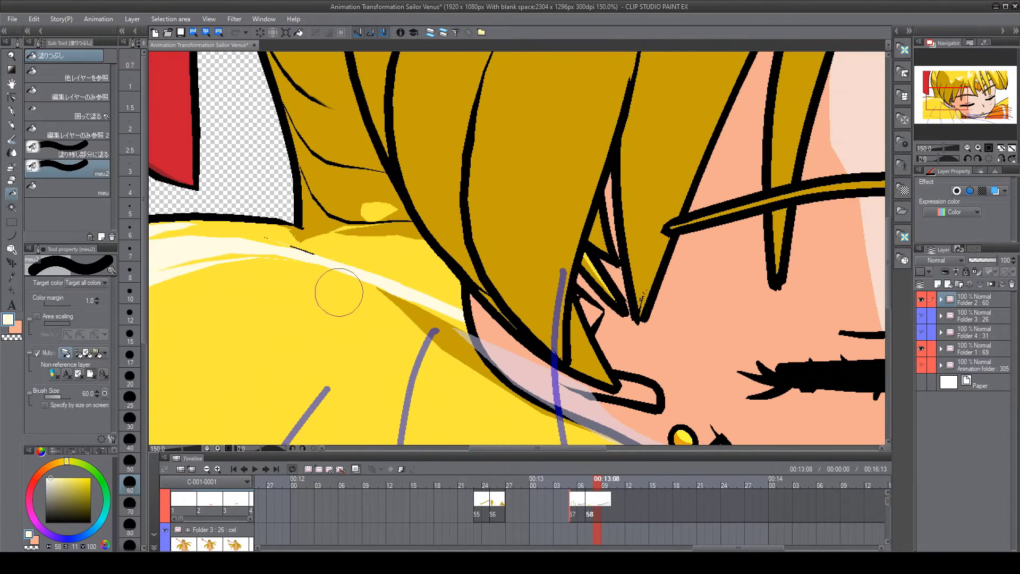
key("g")
left_click(472, 364)
scroll(473, 364, "down", 3)
Lasso the strands on the 13:08 cel, fill them with yellow while Folder 1 is hidden, then deselect and show Folder 1
left_click_drag(561, 369, 488, 285)
scroll(488, 285, "up", 1)
key("m")
left_click(920, 349)
key("m")
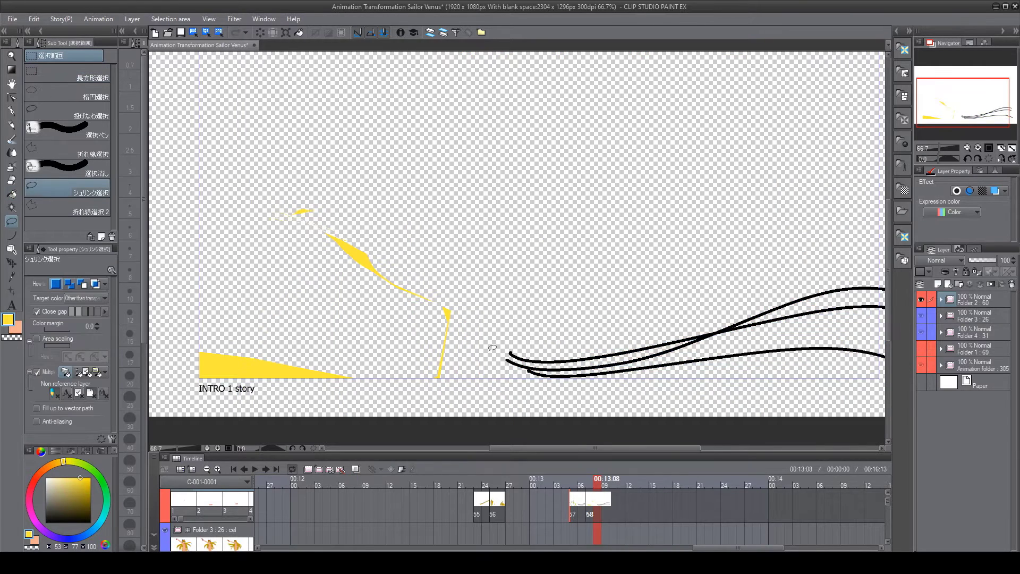
mouse_move(492, 346)
left_mouse_down()
mouse_move(425, 331)
mouse_move(446, 351)
left_mouse_up()
key("m")
key("g")
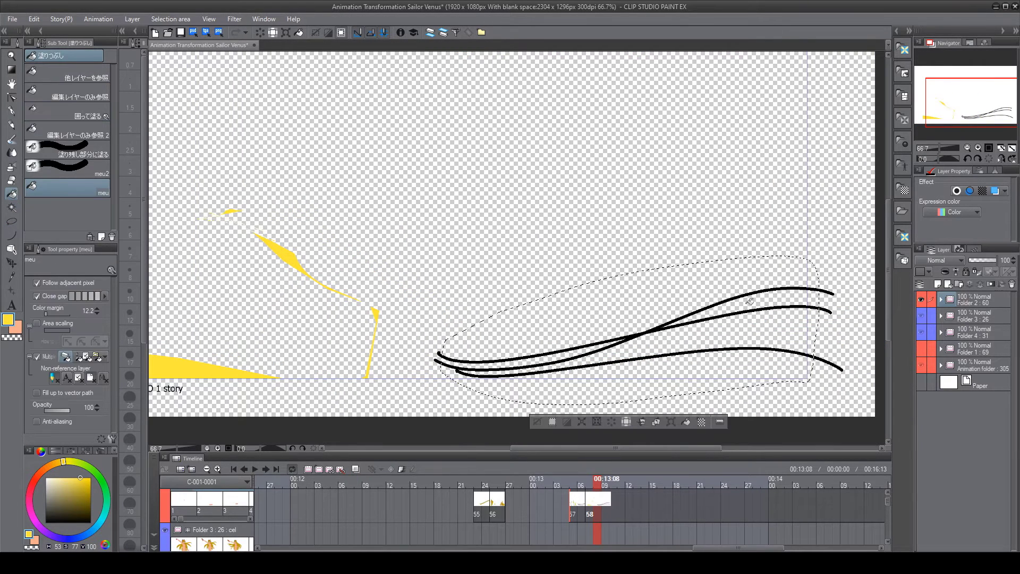
left_click_drag(755, 299, 558, 391)
left_click(537, 421)
left_click(920, 348)
left_click(12, 110)
scroll(487, 400, "up", 2)
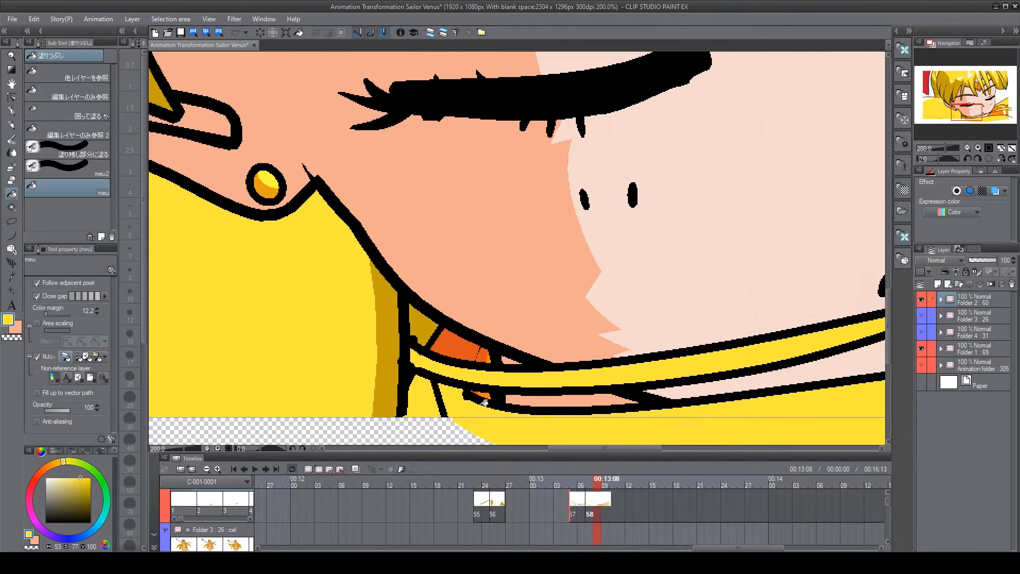
scroll(462, 425, "down", 4)
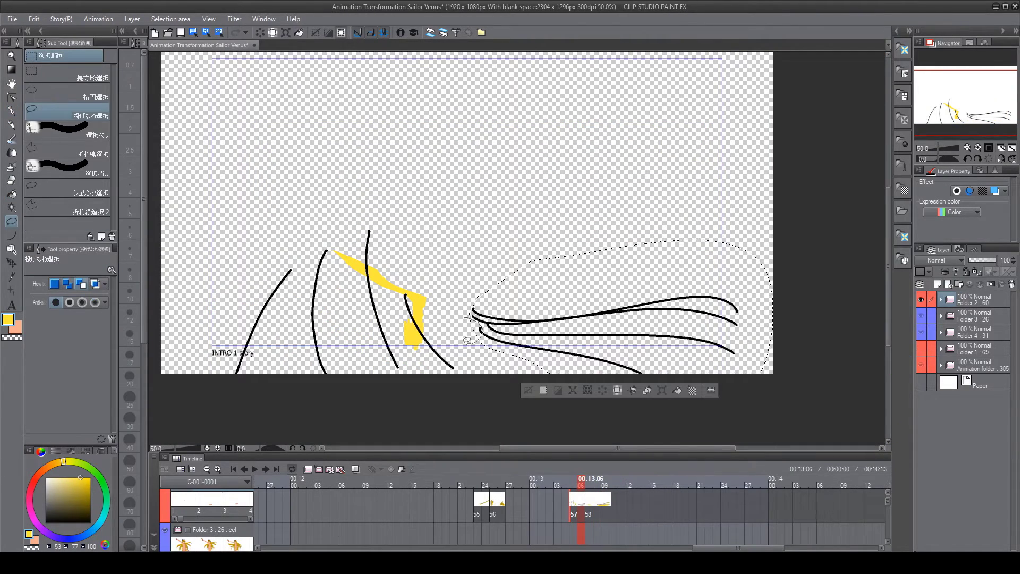
Fill the strands crossing the jaw on the 13:06 cel with yellow inside a trimmed freehand selection, then deselect
left_click_drag(465, 341, 463, 319)
key("g")
left_click(659, 348)
key("ctrl+z")
key("m")
mouse_move(730, 240)
left_mouse_down()
mouse_move(733, 352)
mouse_move(754, 374)
left_mouse_up()
key("g")
left_click(509, 391)
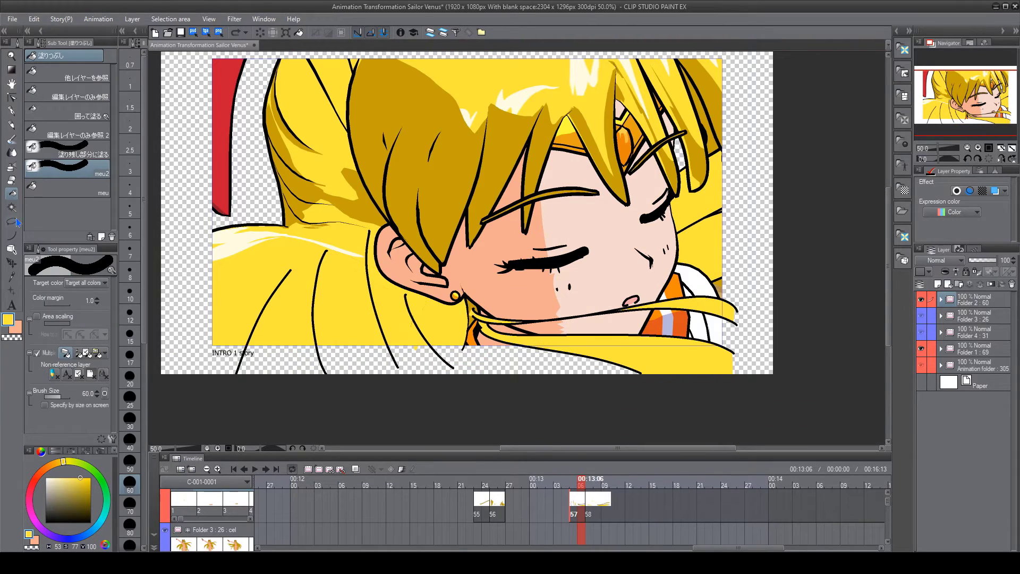
left_click(68, 187)
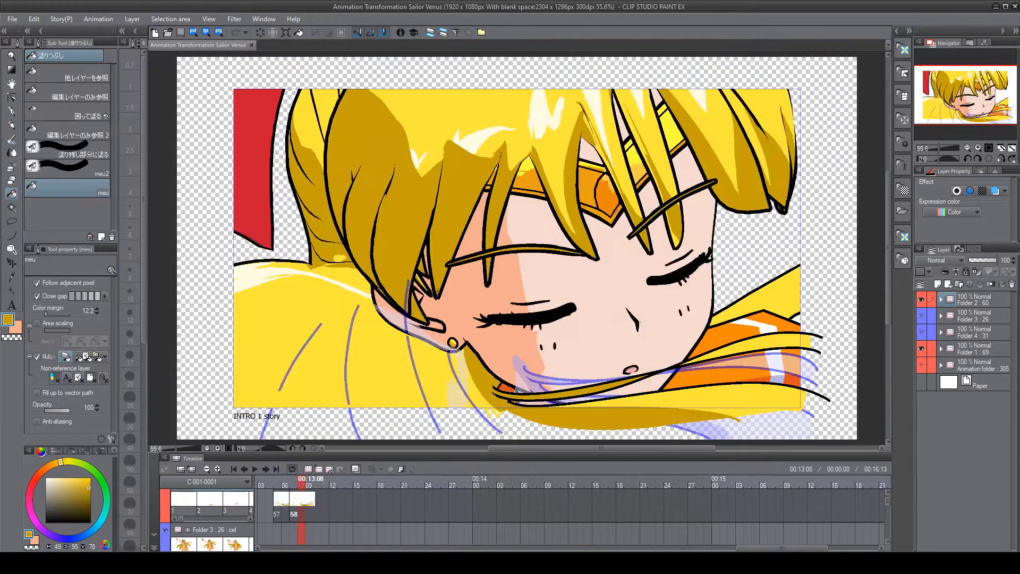
Add a cel at frame 13:09 and draw curved hair strand lines sweeping from the neck over the collar
key("Right")
key("p")
key("ctrl+z")
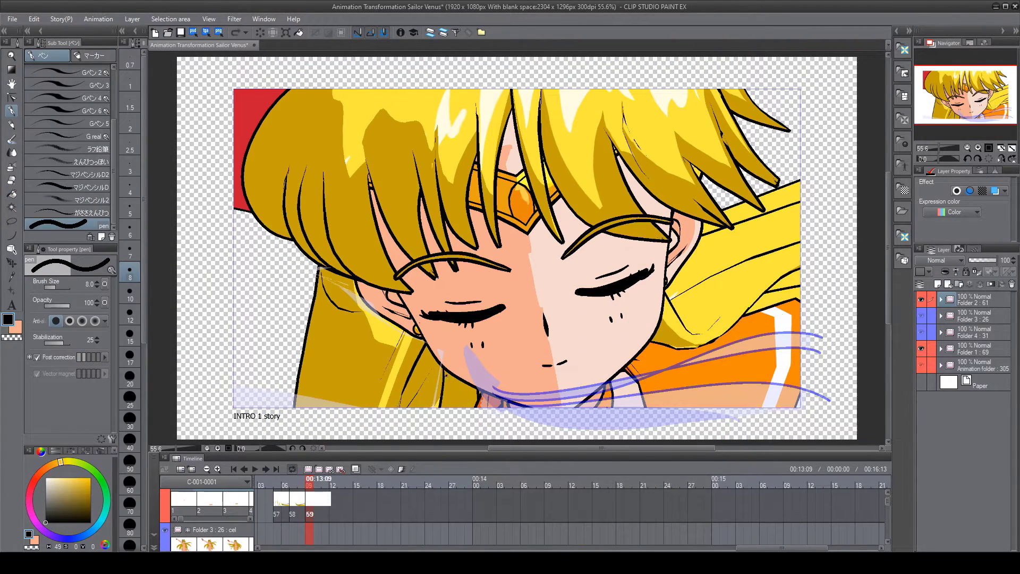
mouse_move(803, 377)
left_mouse_down()
mouse_move(445, 379)
mouse_move(802, 417)
left_mouse_up()
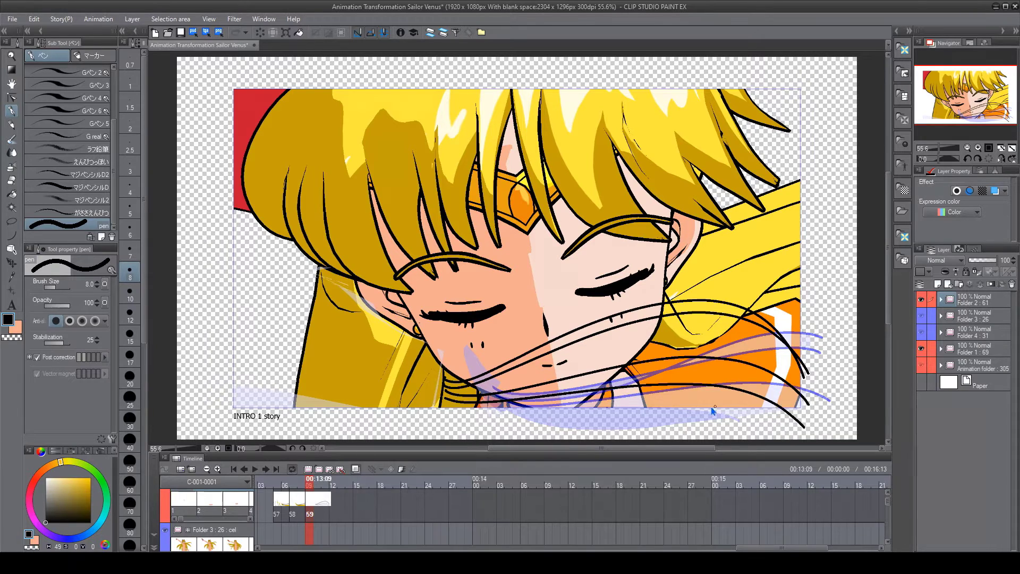
Redraw the lower strand lines with longer curves and trim the overshooting tips with the eraser
key("ctrl+z")
key("ctrl+z")
mouse_move(446, 387)
left_mouse_down()
mouse_move(768, 375)
mouse_move(813, 412)
left_mouse_up()
key("ctrl+z")
mouse_move(446, 394)
left_mouse_down()
mouse_move(695, 373)
mouse_move(822, 427)
left_mouse_up()
left_click_drag(446, 400, 765, 414)
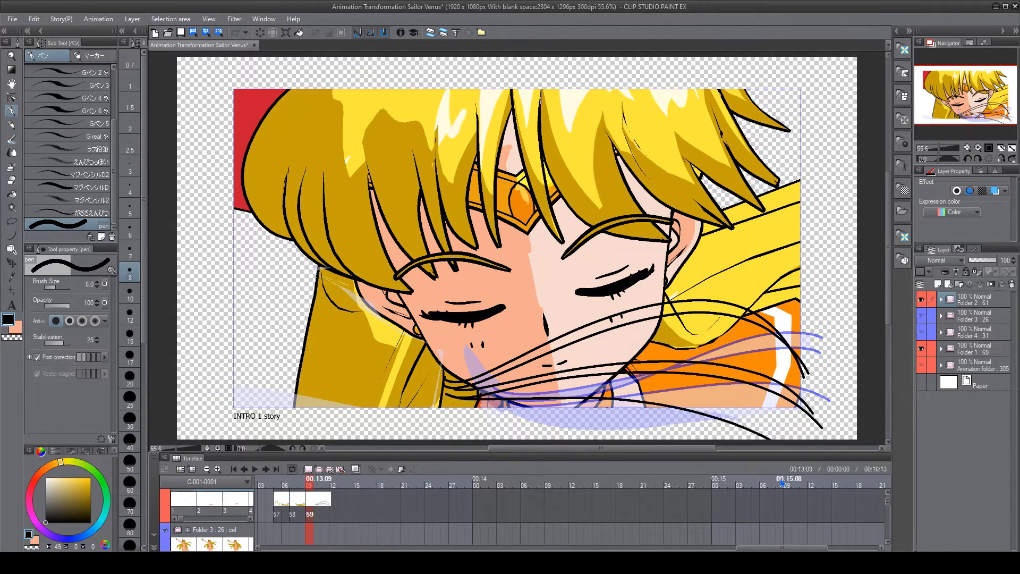
left_click(13, 181)
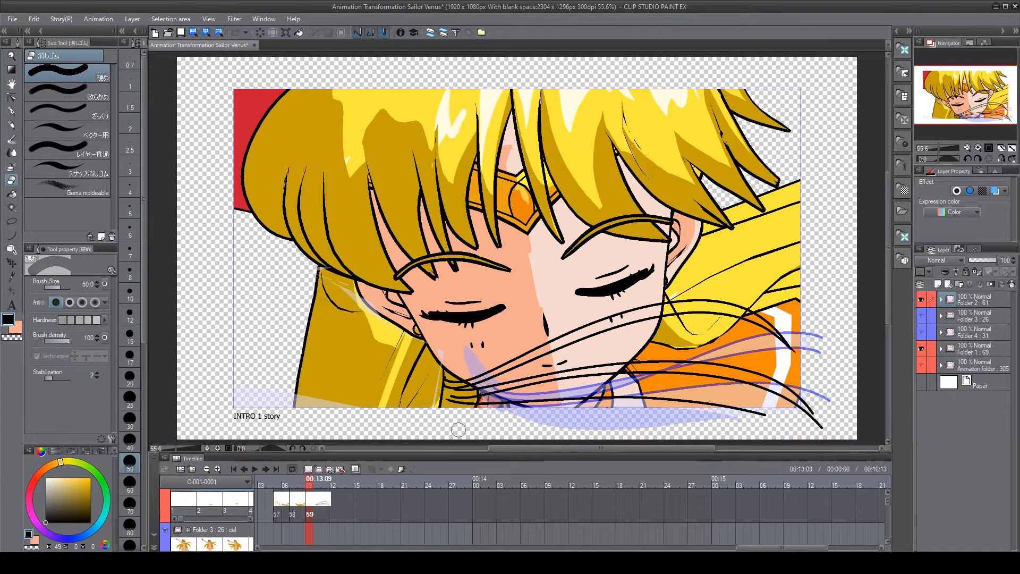
Lasso the strands on the 13:09 cel and fill them with yellow while Folder 1 is hidden, then show it again
key("m")
mouse_move(447, 387)
left_mouse_down()
mouse_move(542, 427)
mouse_move(473, 308)
left_mouse_up()
key("g")
left_click(921, 349)
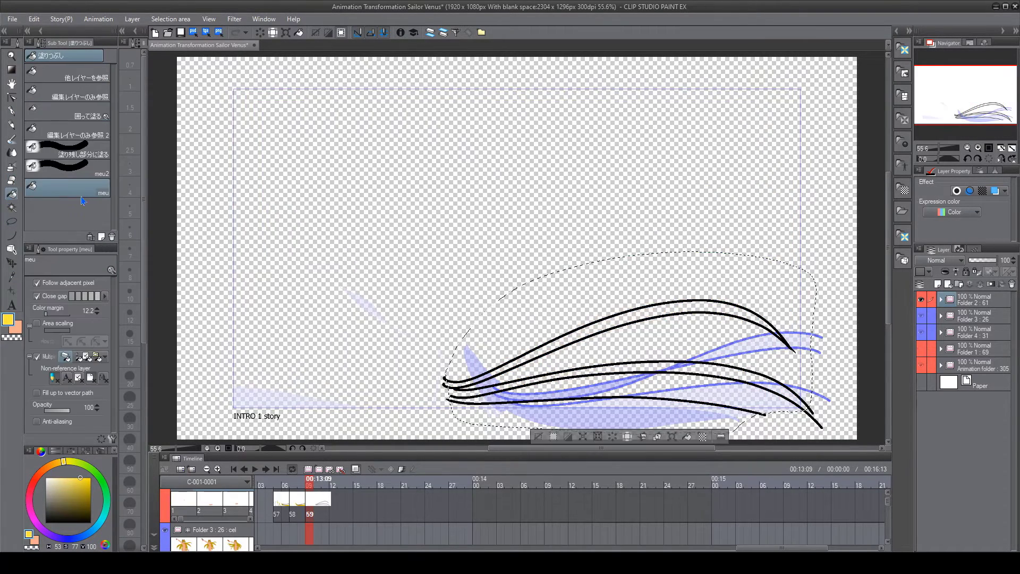
left_click(690, 307)
left_click(663, 366)
left_click(637, 416)
left_click(920, 350)
Sample the dark hair colour and shade the roots of the two upper strands beside the neck
left_click(472, 387, "alt")
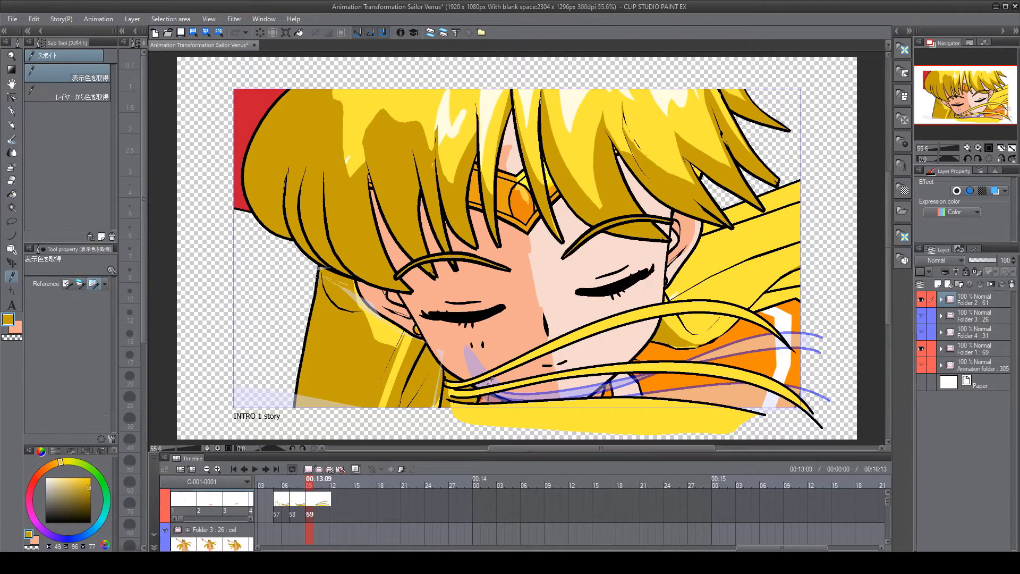
scroll(485, 384, "up", 4)
key("p")
key("g")
left_click(451, 371)
left_click(451, 416)
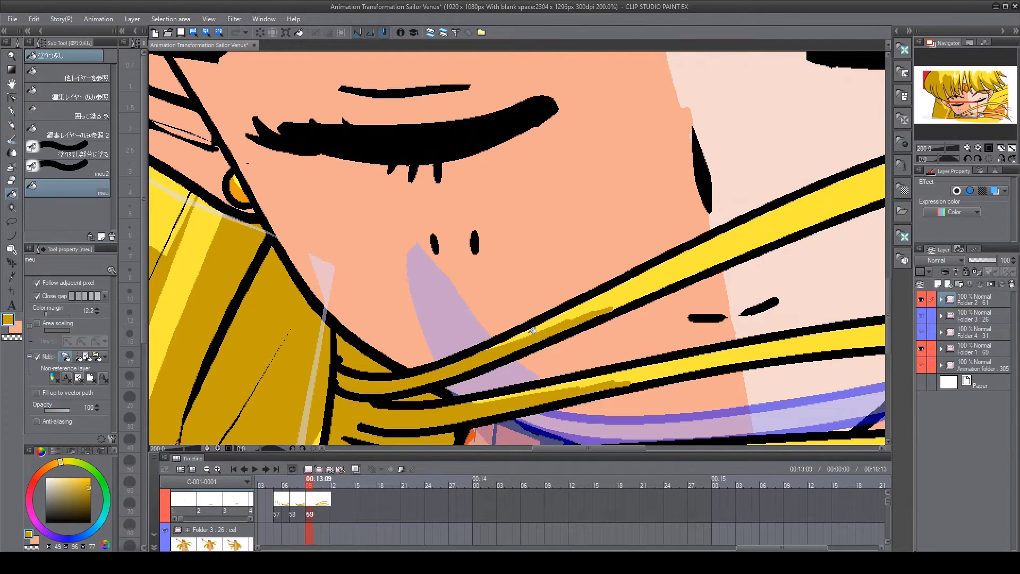
Outline and fill a dark shadow on the lowest hair strand and touch up the strand roots
left_click_drag(537, 427, 538, 290)
key("p")
left_click_drag(505, 321, 749, 417)
key("g")
left_click(467, 362)
key("p")
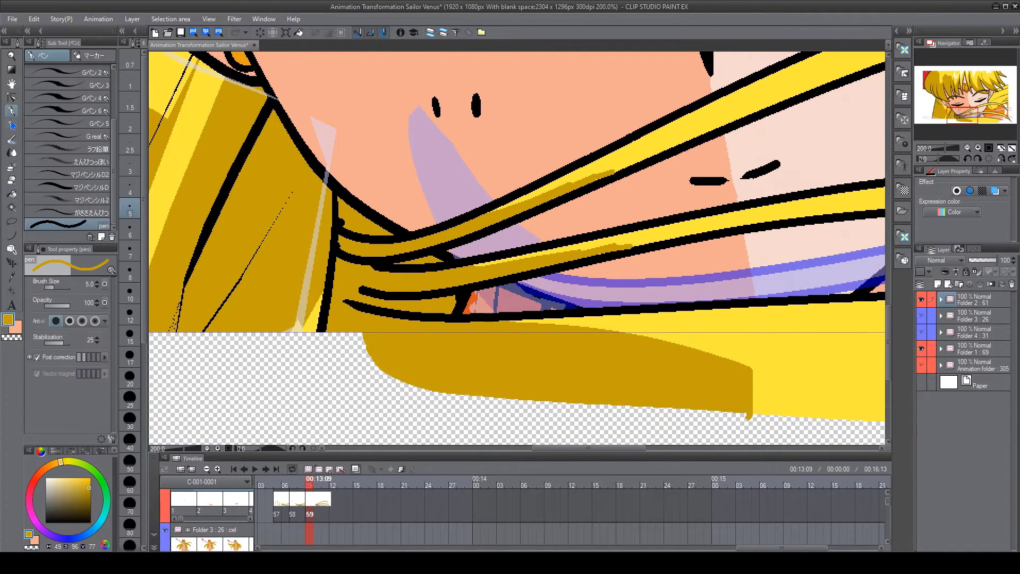
left_click_drag(344, 236, 466, 318)
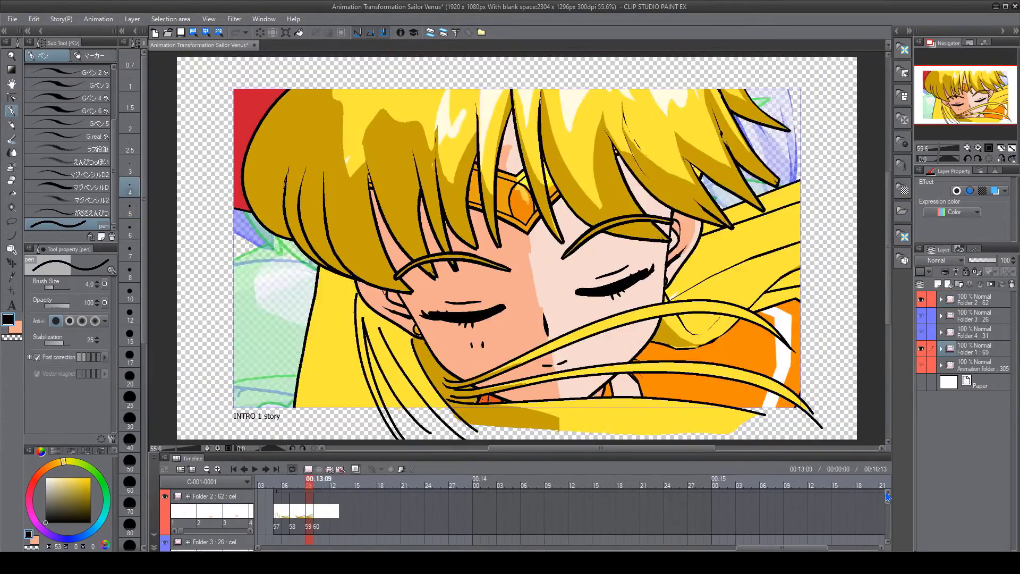
Create a cel at frame 13:10 and draw long strand lines from the neck across the chin and collar, erasing the overshoot
left_click(326, 519)
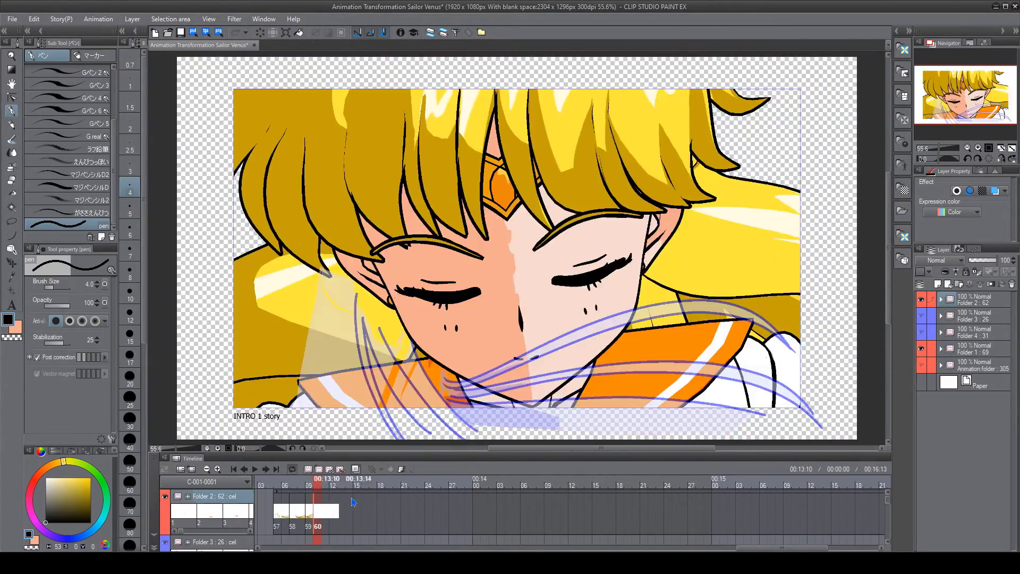
left_click(319, 495)
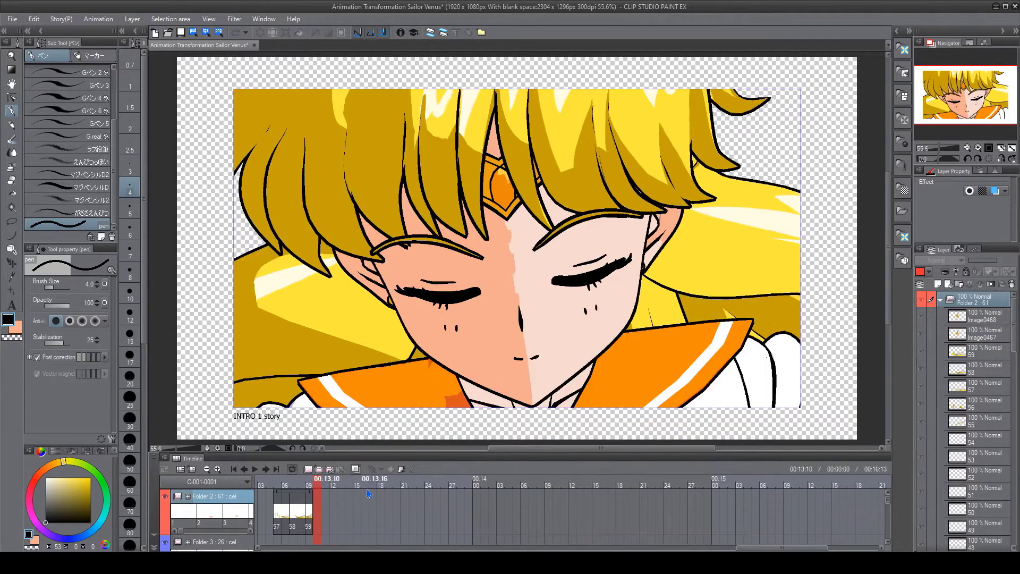
left_click(324, 470)
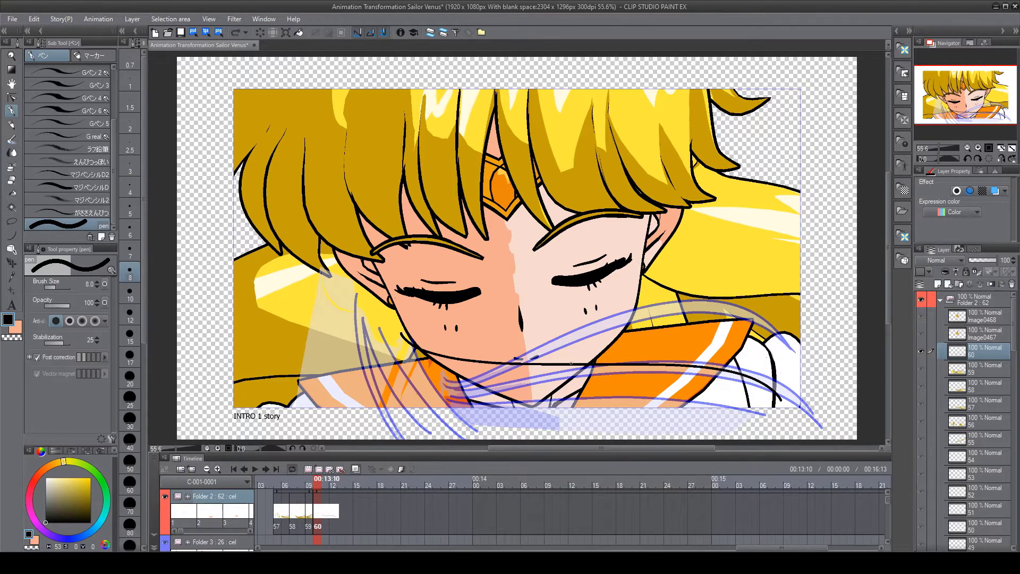
key("e")
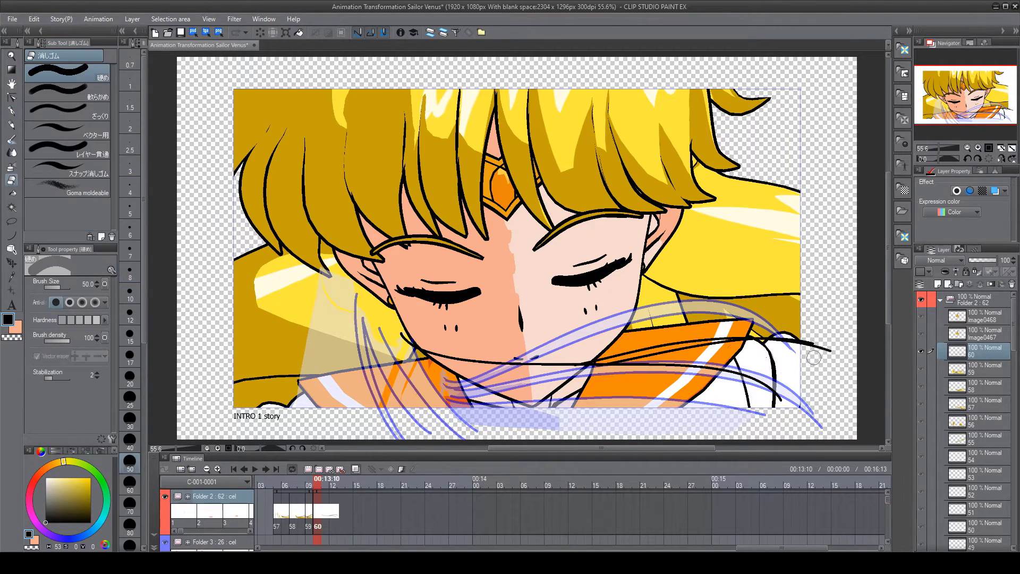
key("p")
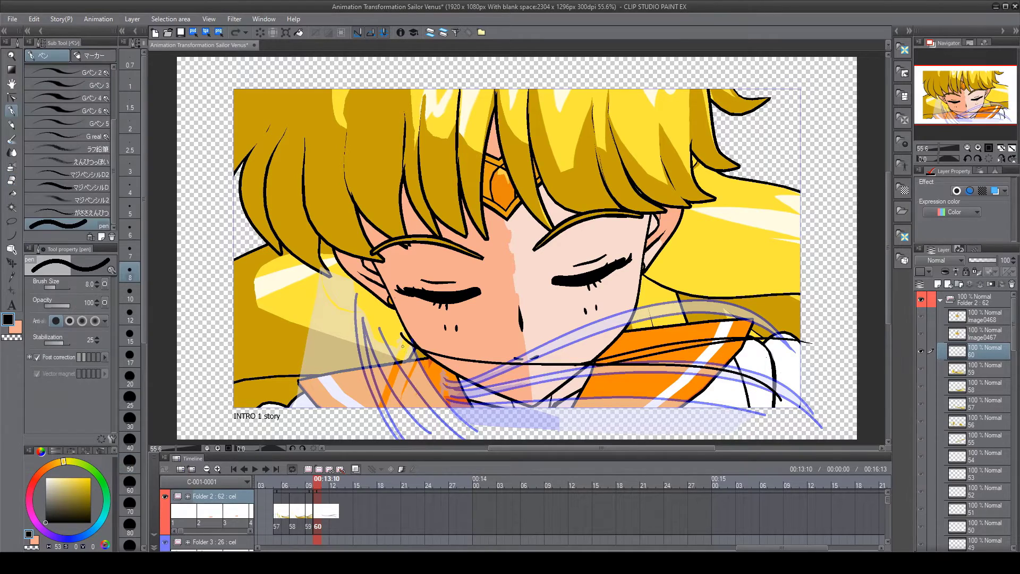
left_click(939, 300)
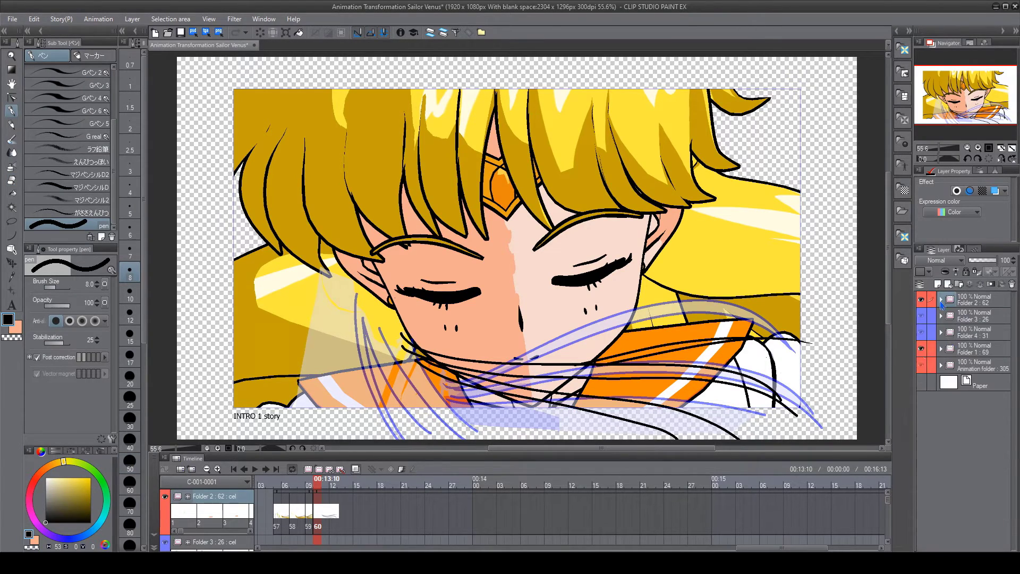
Turn off onion skin and lower Folder 1 to 54% opacity to draw more loose strands on the 13:10 cel
left_click(921, 349)
left_click(921, 348)
left_click(956, 349)
left_click(355, 469)
left_click(982, 260)
left_click(319, 516)
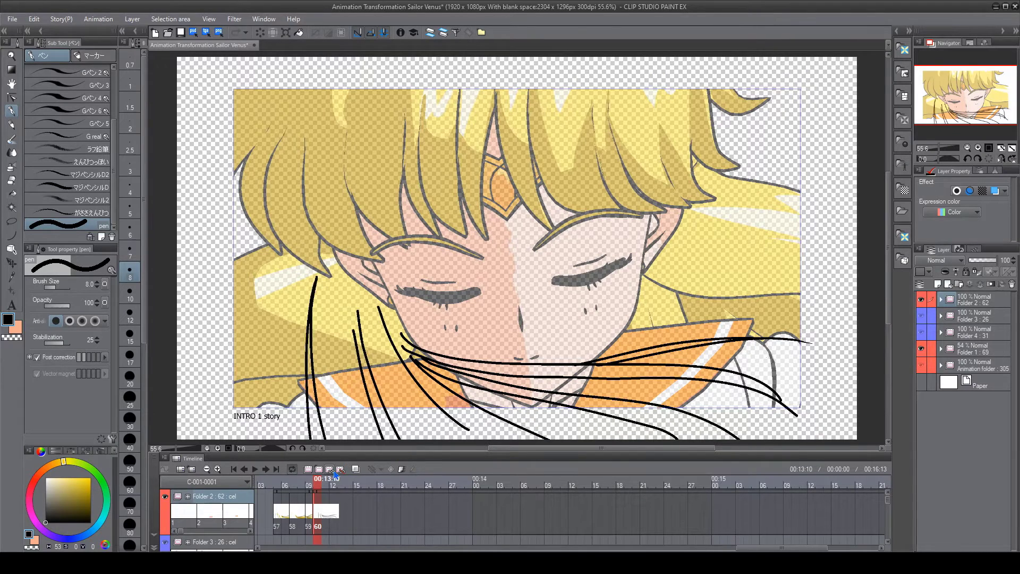
Lasso all strands on the 13:10 cel, sample the hair yellow and fill the areas between the lines
left_click(11, 222)
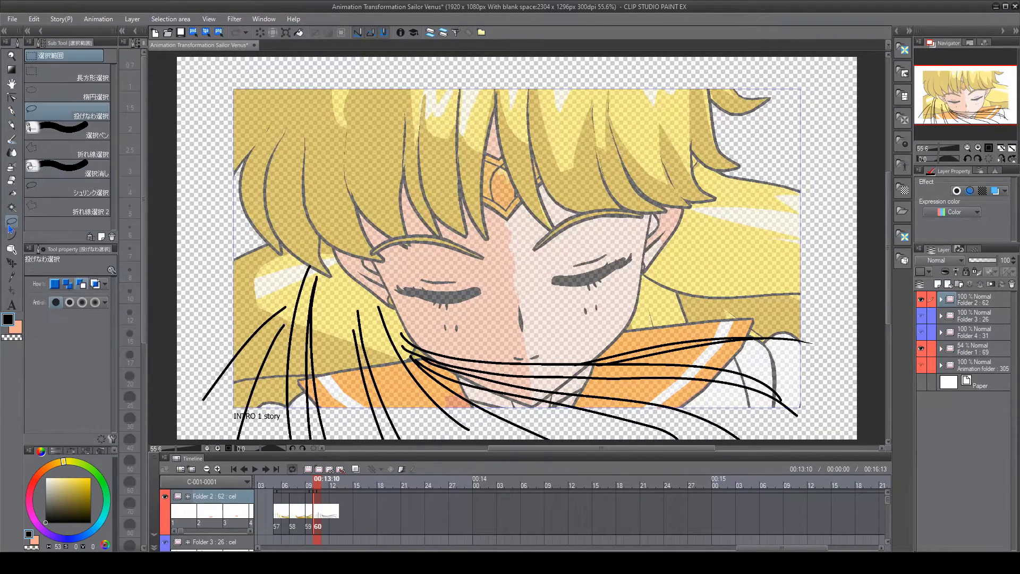
left_click_drag(293, 270, 295, 268)
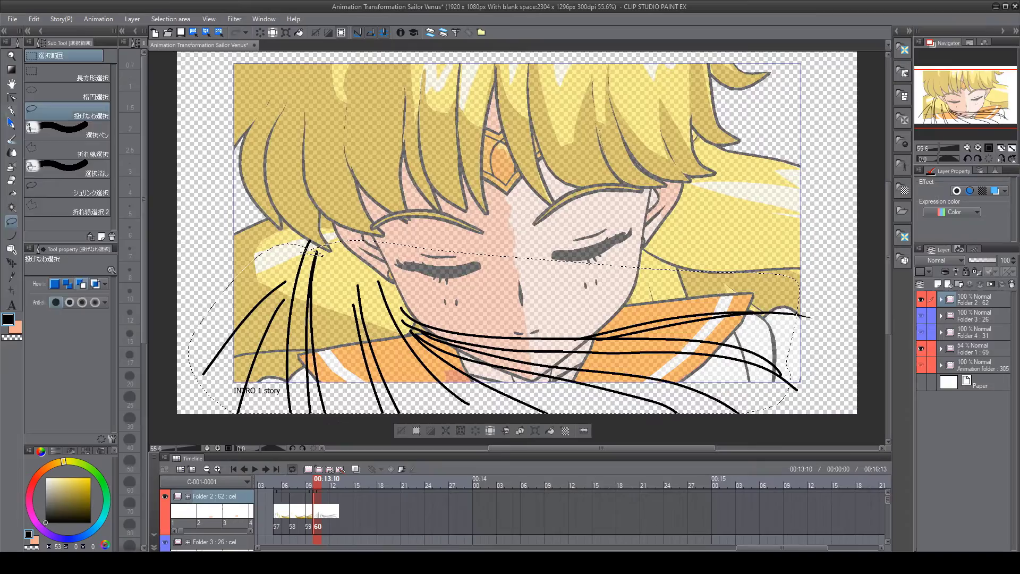
key("g")
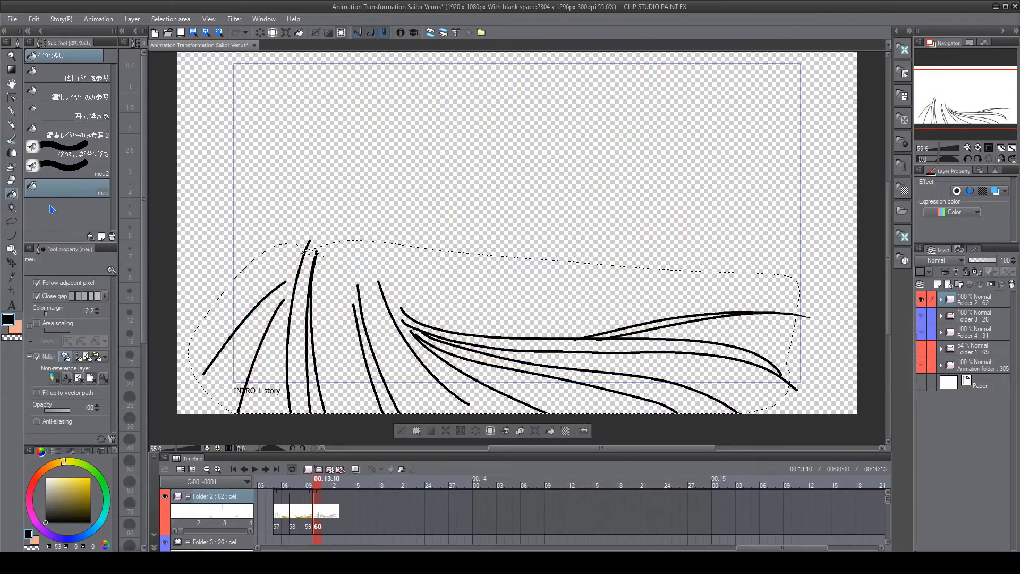
left_click(266, 328, "ctrl+shift")
left_click(921, 351)
left_click(266, 283, "alt")
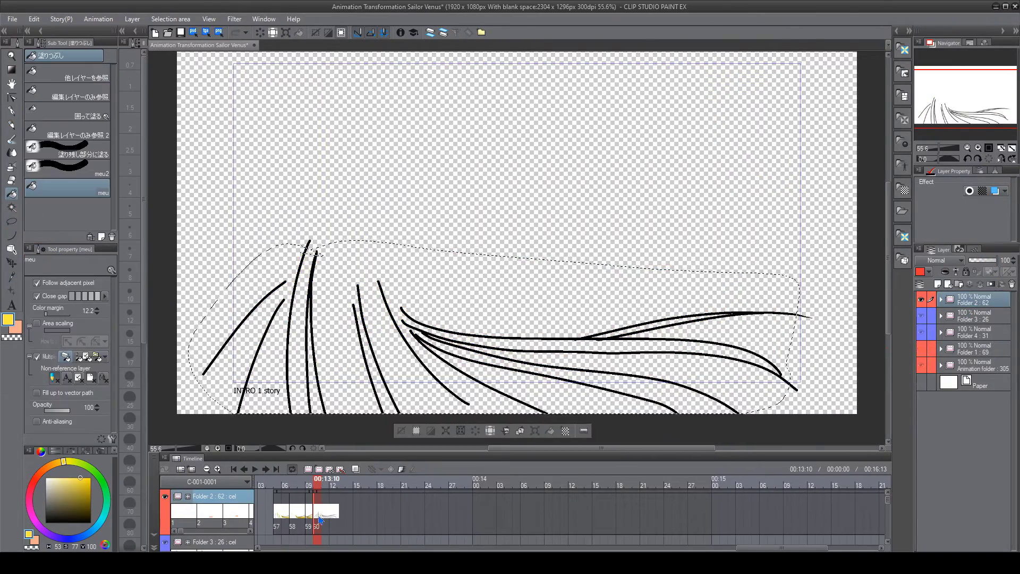
left_click(266, 283)
left_click(337, 296)
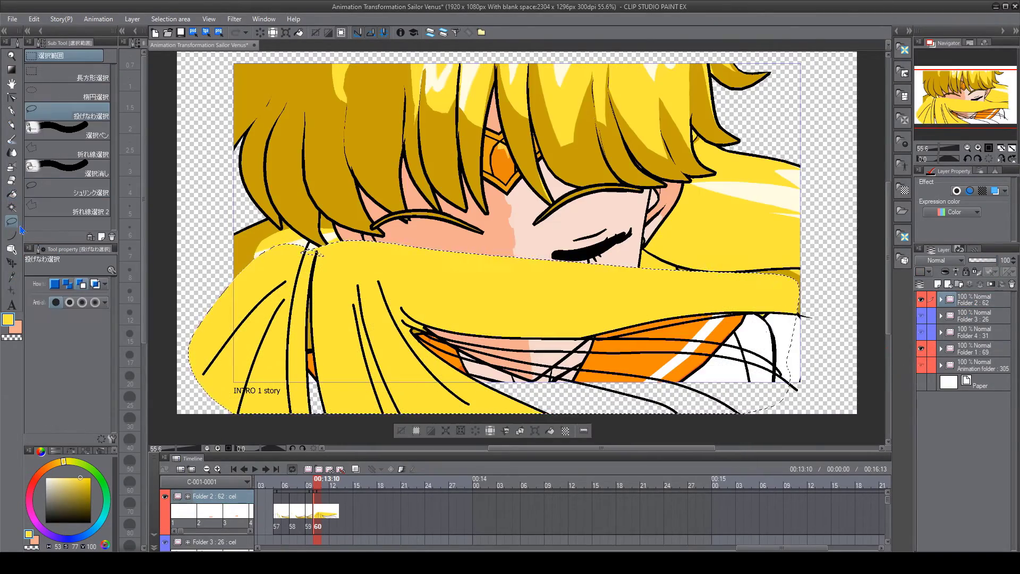
Select the excess yellow covering the face and collar, clear it with transparent colour and deselect
left_click_drag(413, 332, 754, 166)
key("g")
key("c")
left_click(584, 298)
left_click(519, 428)
Clear the leftover yellow along the cheek and ear, then cover the pale highlight in the back hair with yellow
key("p")
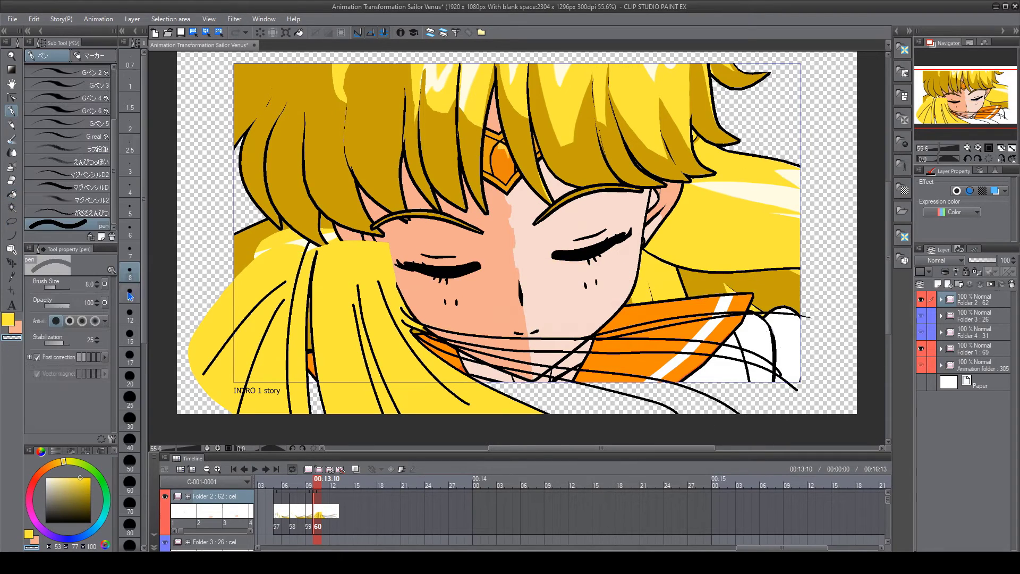
key("g")
mouse_move(384, 275)
left_mouse_down()
mouse_move(371, 236)
mouse_move(361, 242)
left_mouse_up()
key("p")
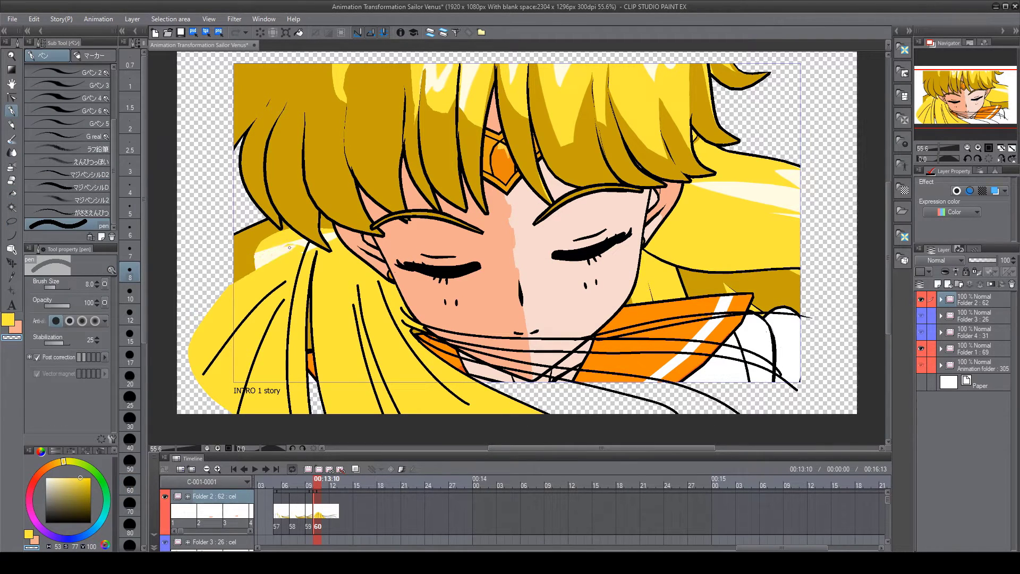
key("g")
key("g")
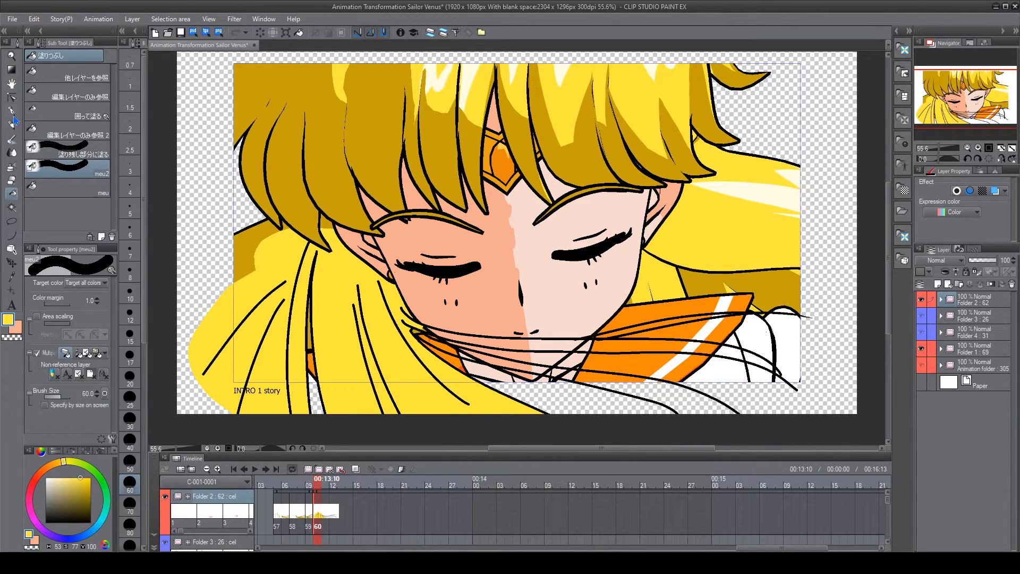
Fill the loose strands across the lower face yellow on the 13:10 cel, then outline shadow areas in dark gold
key("period")
left_click(405, 296)
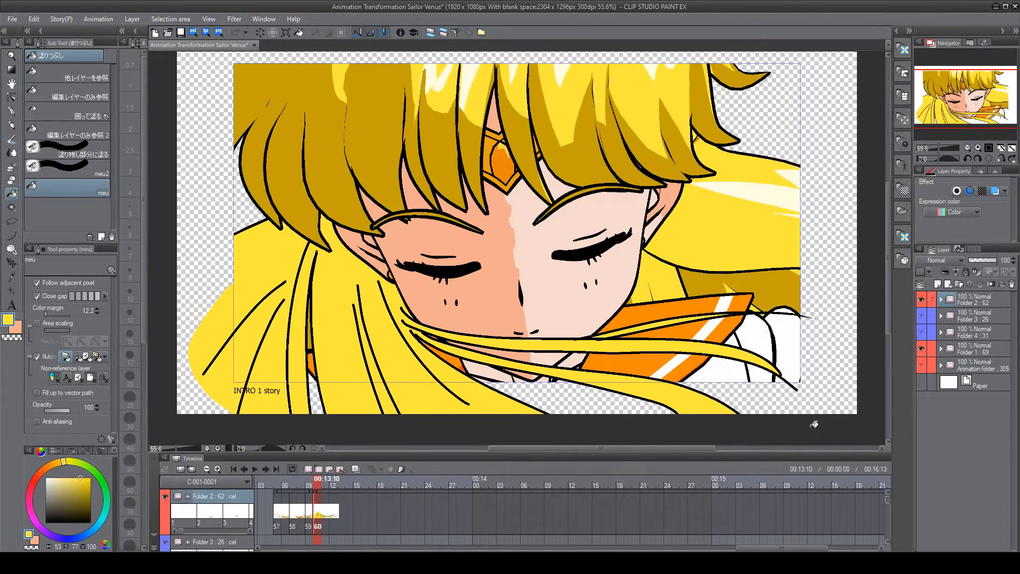
left_click(298, 223, "alt")
key("p")
scroll(438, 272, "up", 3)
left_click_drag(431, 340, 407, 123)
key("Right")
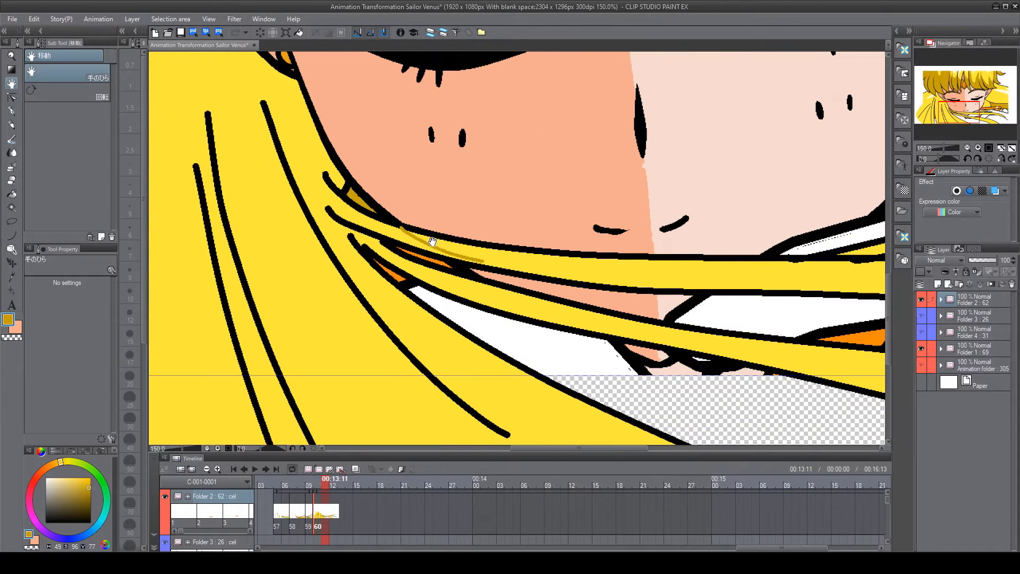
key("Right")
left_click_drag(357, 209, 450, 253)
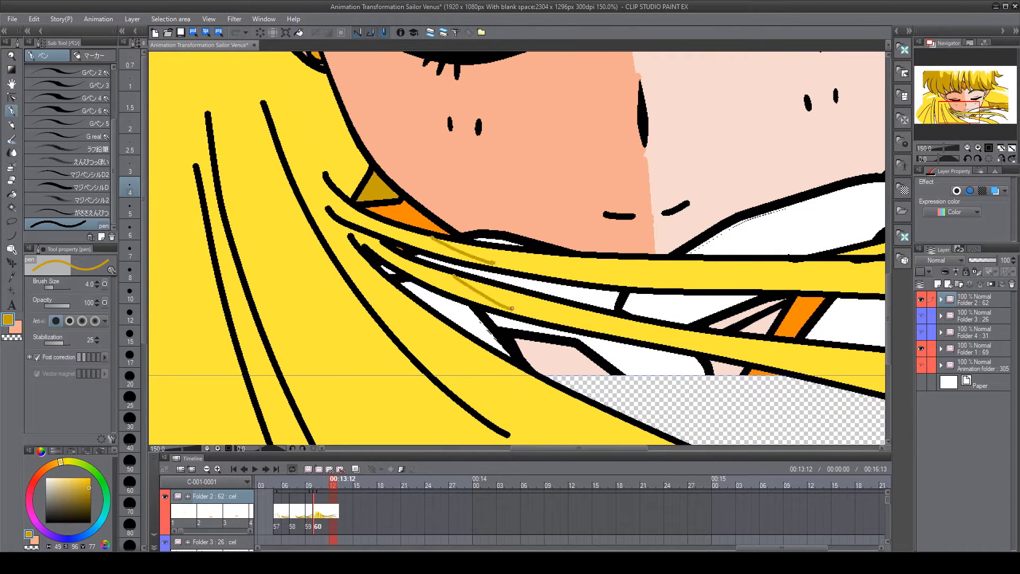
left_click_drag(298, 102, 359, 250)
left_click_drag(303, 157, 323, 262)
left_click_drag(174, 80, 173, 101)
Return to the 13:10 frame after checking its neighbours and fill the shadow beside the cheek with dark gold
key("ctrl+0")
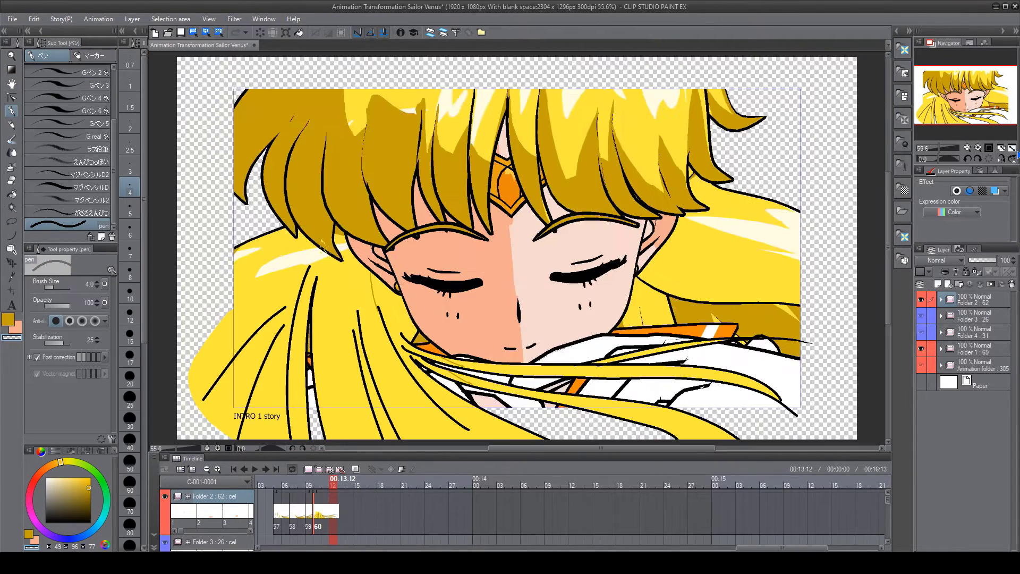
key("Left")
key("Left")
key("Left")
key("Right")
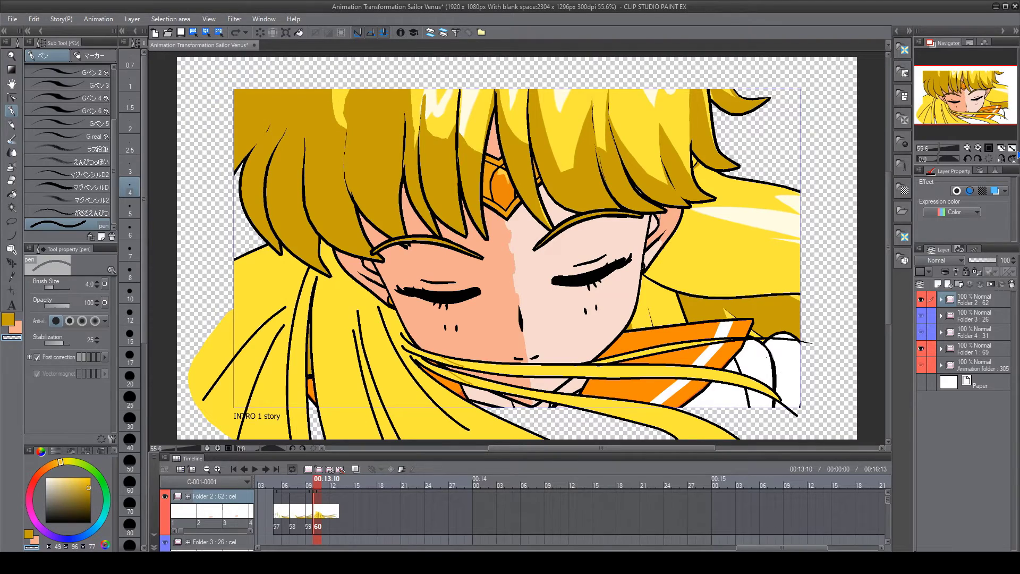
scroll(352, 343, "up", 4)
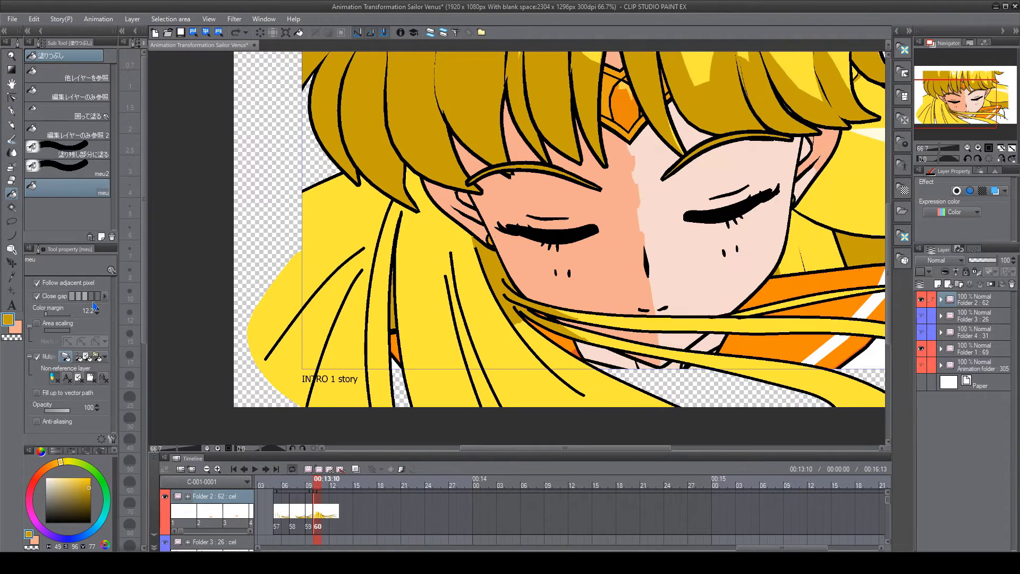
key("p")
Add a new cel at 13:11 and draw thin black strands sweeping across the lower face with pen size 8
left_click(319, 469)
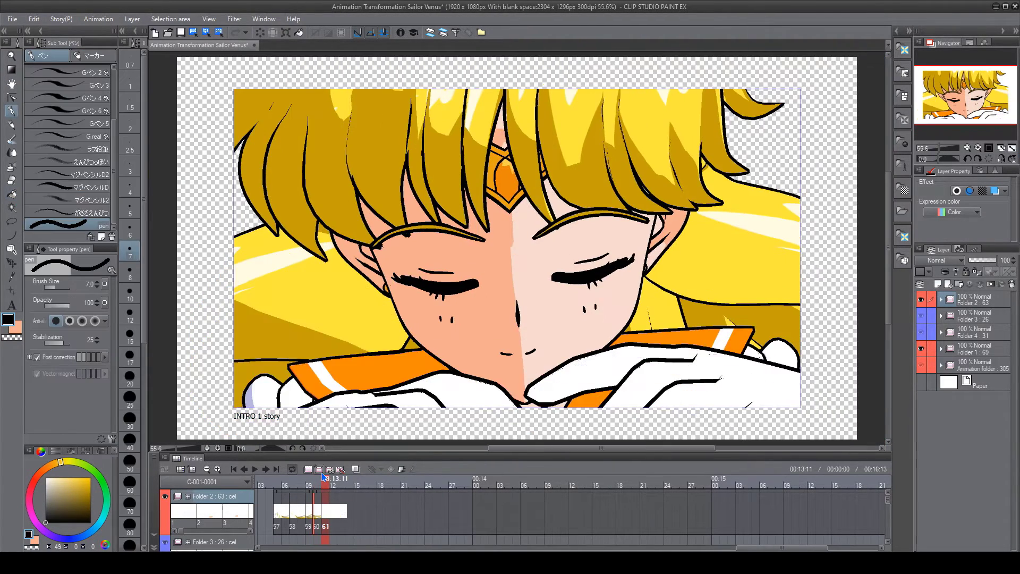
key("]")
mouse_move(331, 240)
left_mouse_down()
mouse_move(534, 454)
mouse_move(648, 440)
left_mouse_up()
key("ctrl+z")
key("ctrl+z")
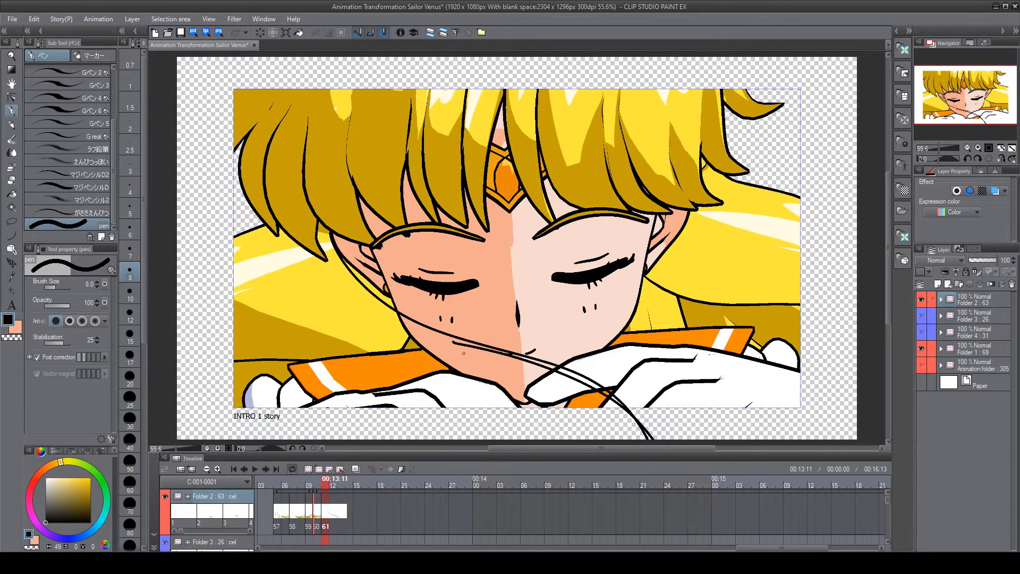
key("k")
left_click_drag(552, 362, 555, 371)
key("p")
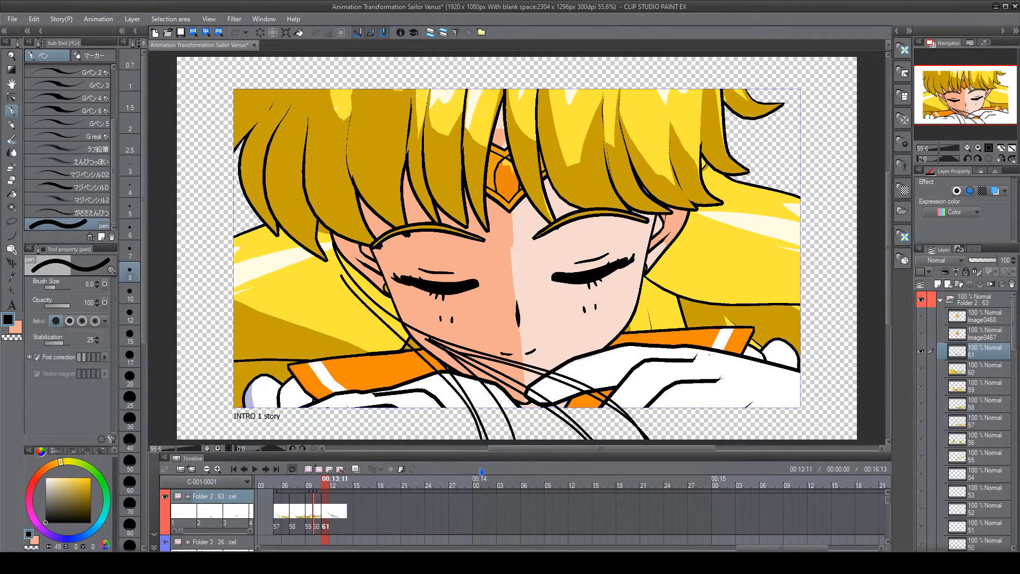
Draw long hanging strands on both sides of the face on the 13:11 cel, redoing the unsatisfactory strokes
key("ctrl+z")
key("ctrl+z")
left_click_drag(336, 270, 470, 453)
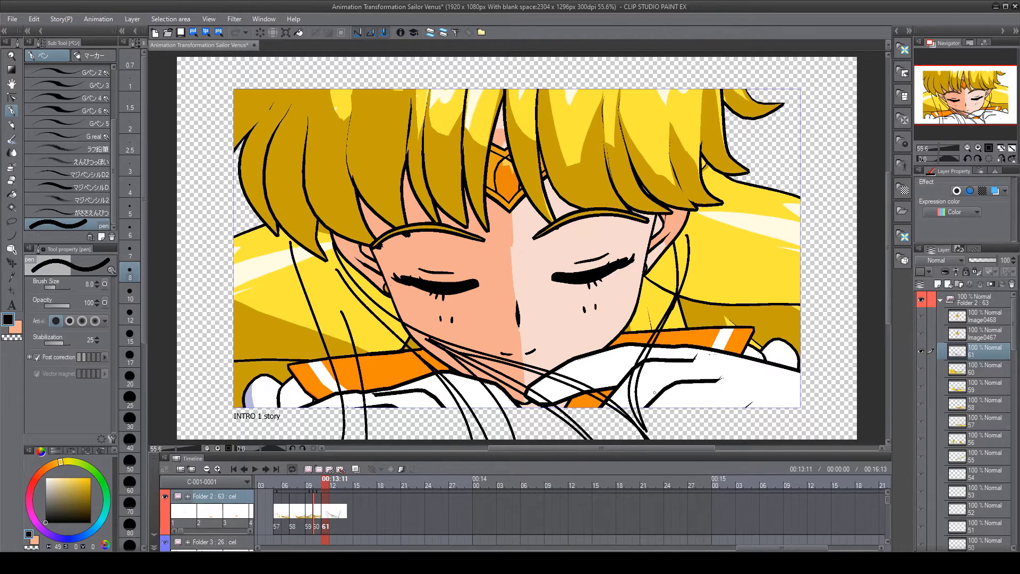
key("ctrl+z")
mouse_move(691, 282)
left_mouse_down()
mouse_move(671, 451)
mouse_move(673, 441)
left_mouse_up()
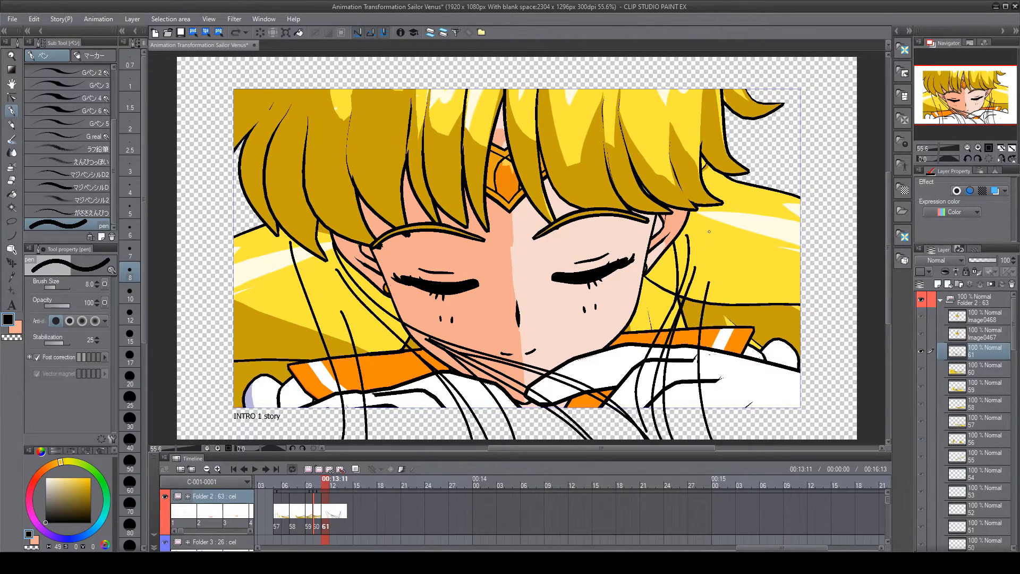
left_click_drag(729, 247, 756, 438)
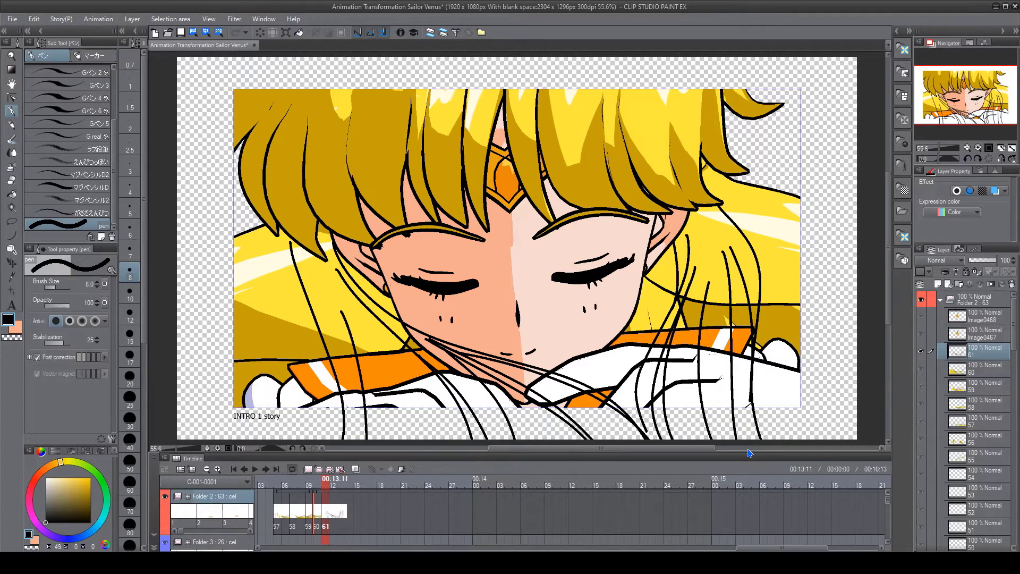
Lasso both groups of strands on the 13:11 cel, sample the hair yellow, fill the enclosed areas and deselect
left_click(11, 197)
key("m")
mouse_move(289, 244)
left_mouse_down()
mouse_move(754, 183)
mouse_move(290, 229)
left_mouse_up()
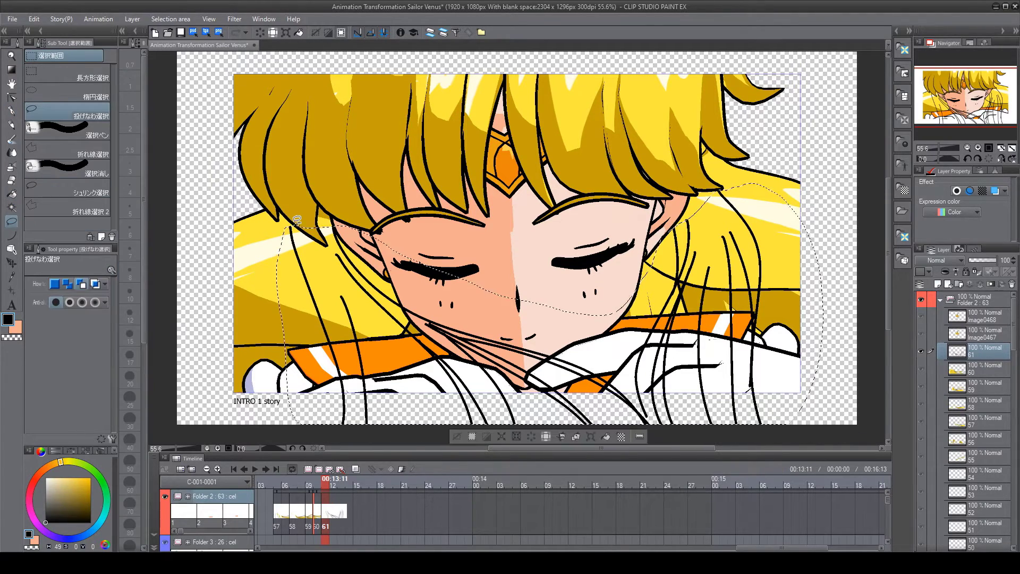
key("g")
left_click(361, 298, "alt")
left_click(392, 358)
left_click(584, 376)
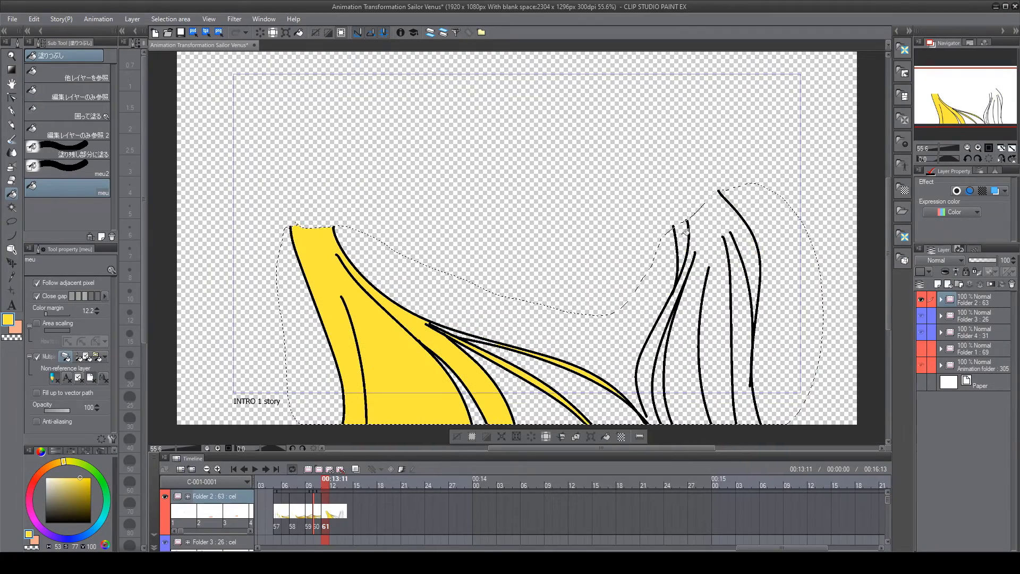
left_click(721, 286)
key("ctrl+d")
Lasso narrow shadow wedges in both hanging strand groups, fill them with the sampled dark gold and deselect
key("m")
left_click_drag(401, 425, 419, 454)
left_click_drag(681, 417, 750, 407)
key("g")
left_click(776, 289, "alt")
left_click_drag(742, 372, 404, 371)
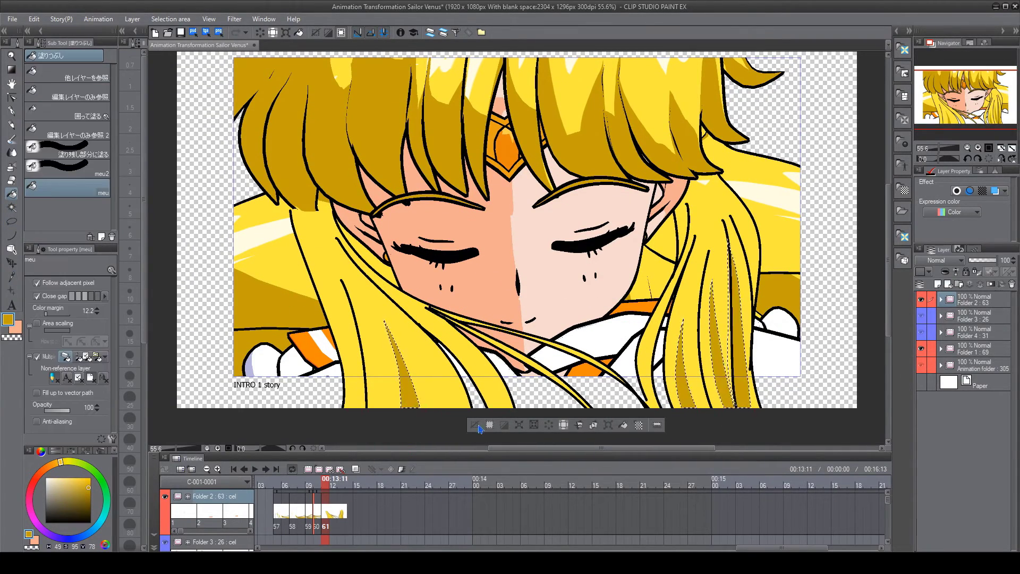
key("ctrl+d")
Touch up the bang tips where they meet the new strands and sample hair colours for a fill near the ear
key("p")
left_click(130, 379)
key("g")
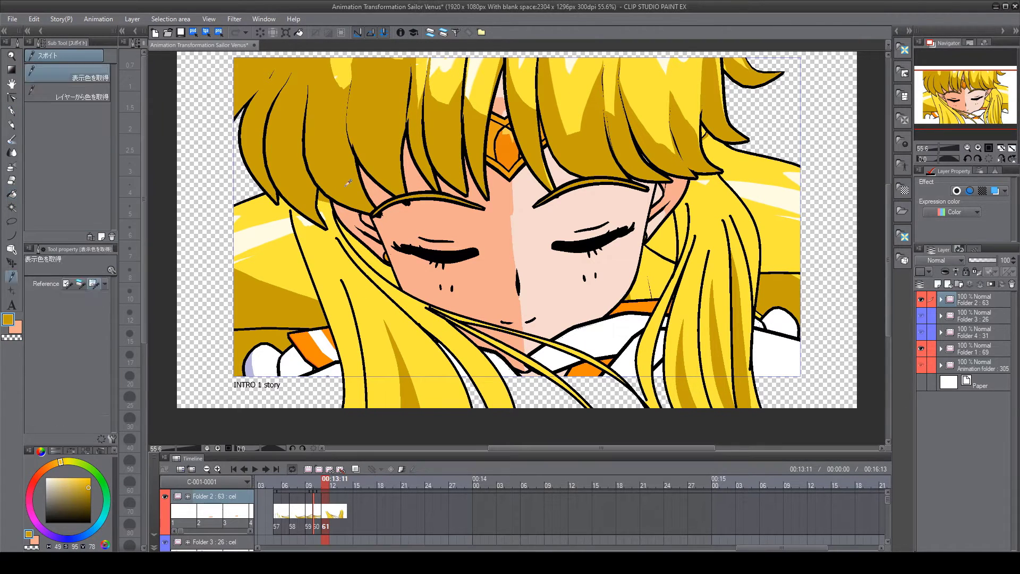
left_click(306, 220, "alt")
left_click(645, 165, "alt")
left_click(658, 271)
Add a run of new empty cels to Folder 2 after cel 61, starting with cel 62
left_click_drag(321, 479, 326, 480)
left_click(318, 469)
left_click(318, 470)
left_click(319, 470)
left_click(319, 470)
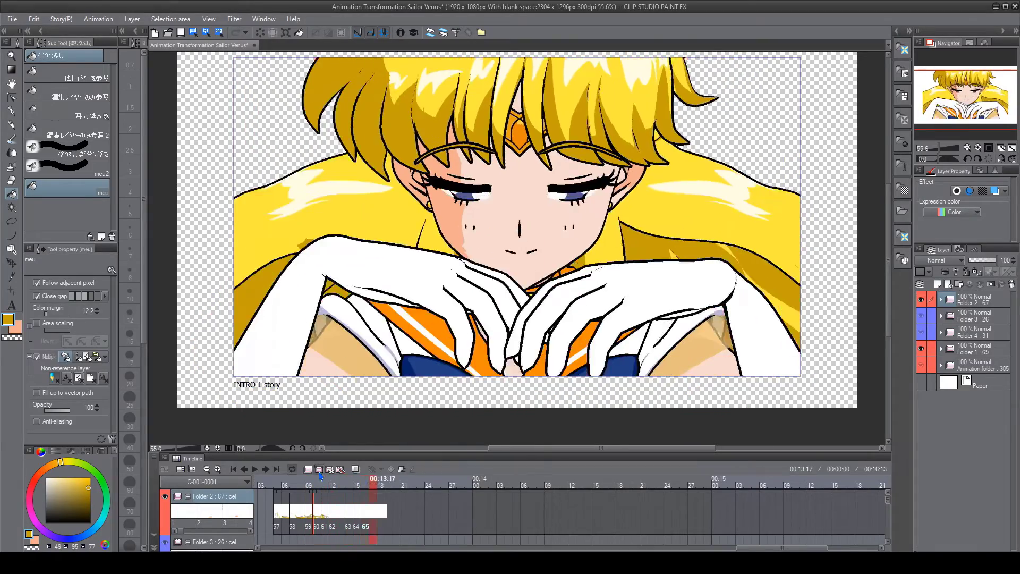
left_click(319, 470)
left_click(318, 470)
left_click(318, 470)
left_click(319, 470)
left_click(319, 470)
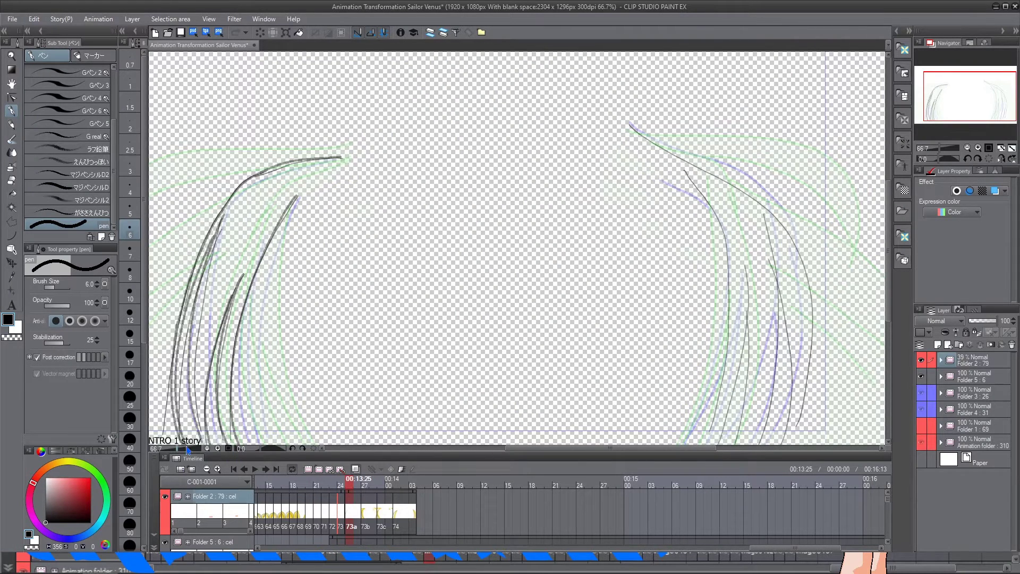
Trace the remaining rough strands of the right hair mass on cel 73a with the black pen at size 6
mouse_move(685, 173)
left_mouse_down()
mouse_move(735, 278)
mouse_move(724, 442)
left_mouse_up()
left_click_drag(749, 264, 724, 444)
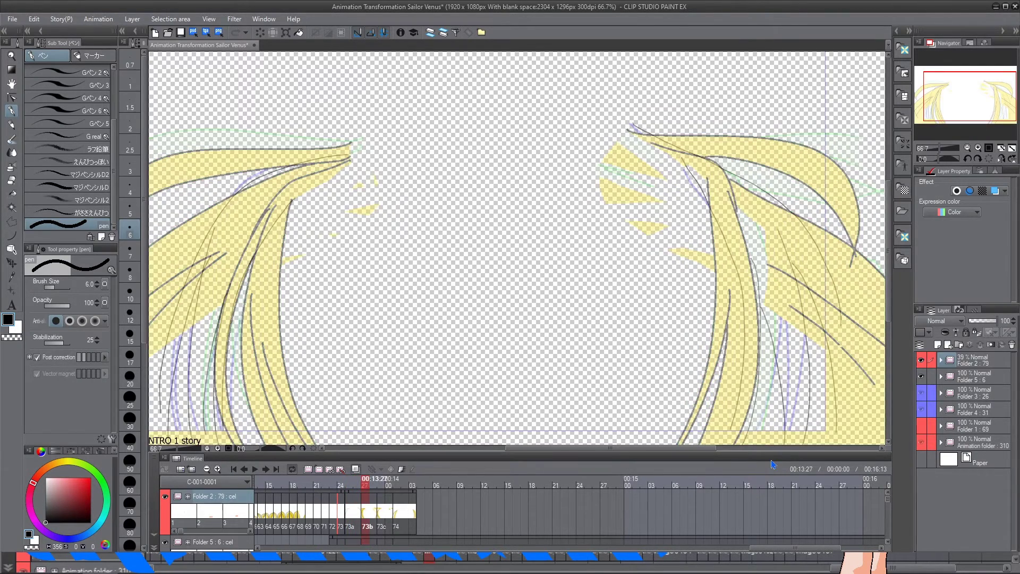
Erase the old hanging strands from both hair masses on cels 73b and 73c
key("Left")
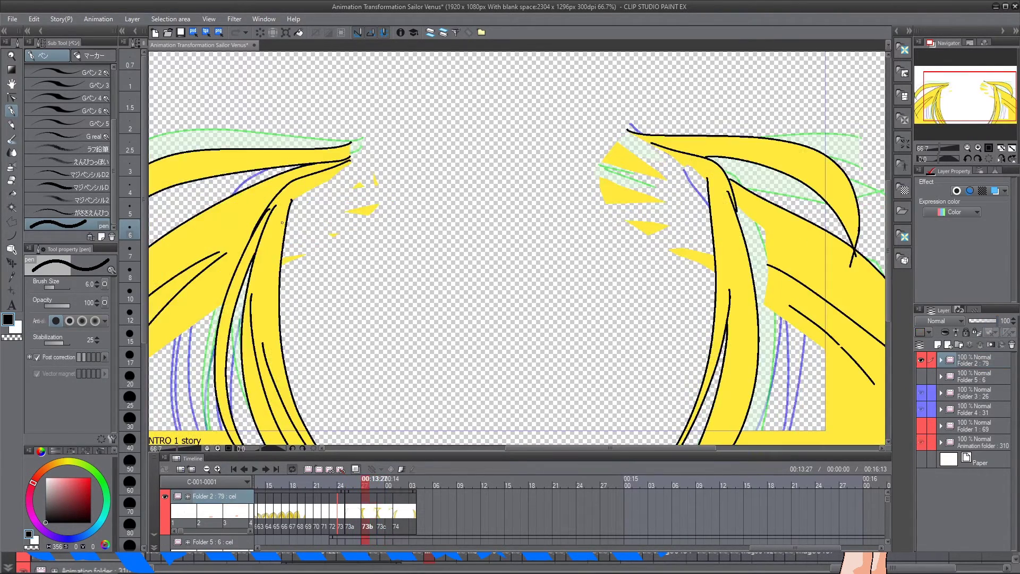
left_click(11, 181)
mouse_move(284, 324)
left_mouse_down()
mouse_move(281, 269)
mouse_move(351, 189)
left_mouse_up()
mouse_move(653, 170)
left_mouse_down()
mouse_move(703, 187)
mouse_move(729, 263)
left_mouse_up()
key("ctrl+Right")
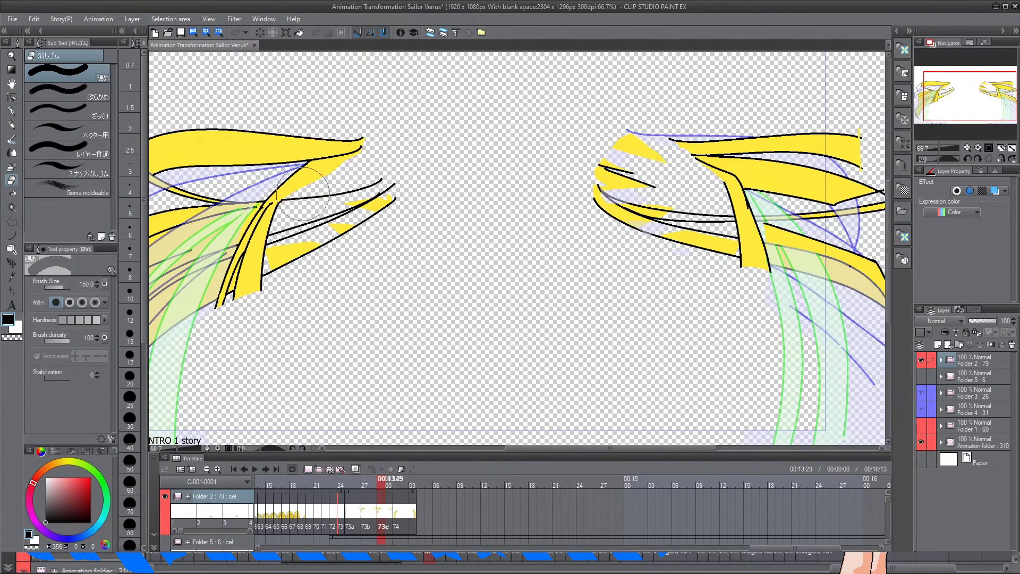
left_click_drag(264, 210, 249, 289)
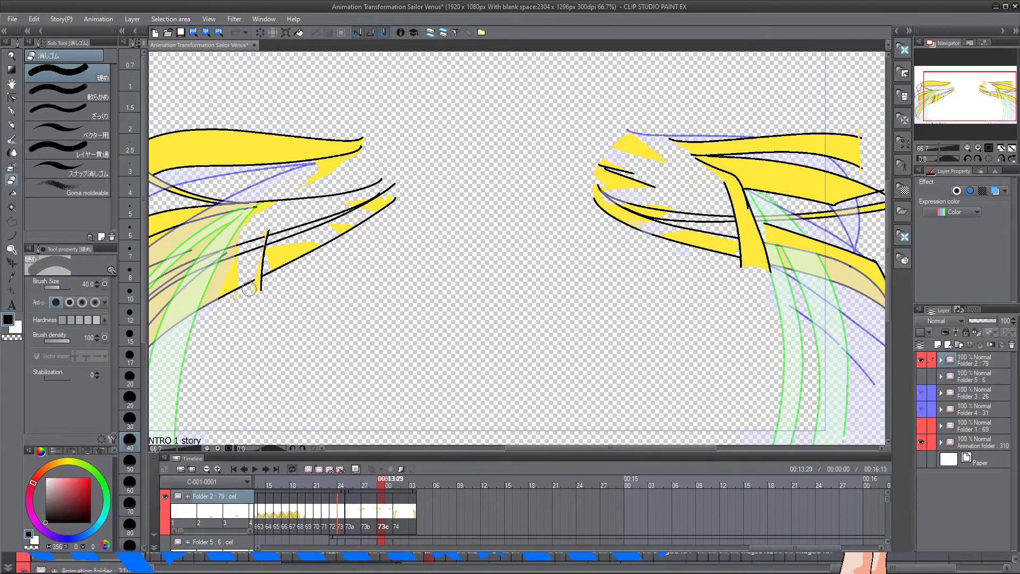
left_click_drag(741, 220, 762, 265)
Erase the old hanging strands on both sides of cel 74
key("ctrl+Right")
key("ctrl+Right")
left_click_drag(247, 213, 164, 433)
key("bracketright")
key("bracketright")
key("bracketright")
left_click_drag(754, 199, 816, 284)
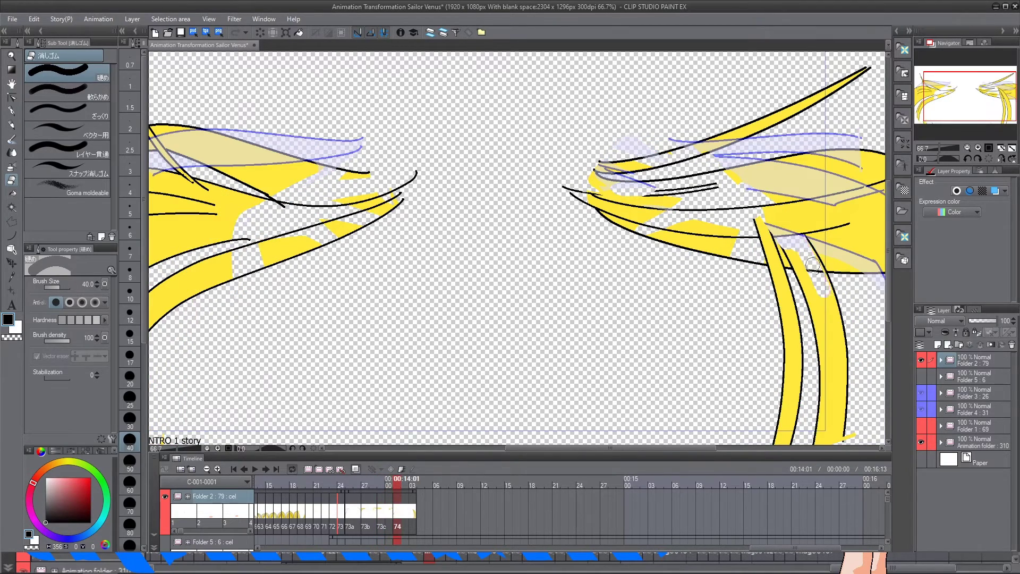
left_click_drag(821, 250, 834, 432)
left_click_drag(786, 425, 767, 234)
Enlarge the eraser and step through the surrounding frames to examine the hair cels
key("bracketright")
key("bracketright")
key("bracketright")
key("bracketright")
key("ctrl+Right")
key("ctrl+Right")
key("ctrl+Right")
key("ctrl+Left")
key("ctrl+Left")
key("ctrl+Left")
key("ctrl+Left")
key("ctrl+Left")
key("ctrl+Left")
key("ctrl+Left")
key("ctrl+Left")
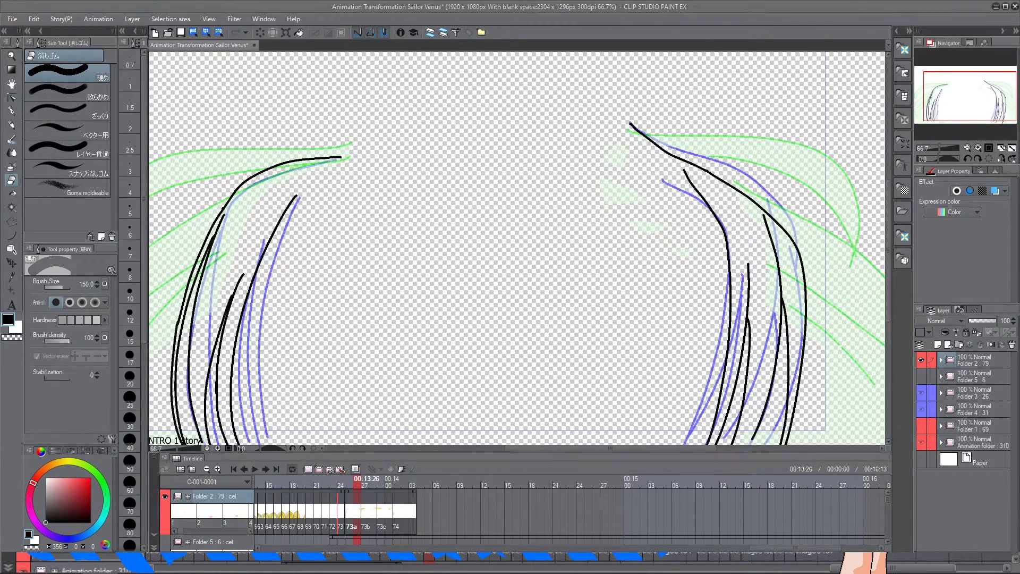
On cel 73b, show the rough sketch in Folder 5 and lower Folder 2 to 44% opacity for tracing
key("ctrl+Right")
key("p")
left_click(977, 363)
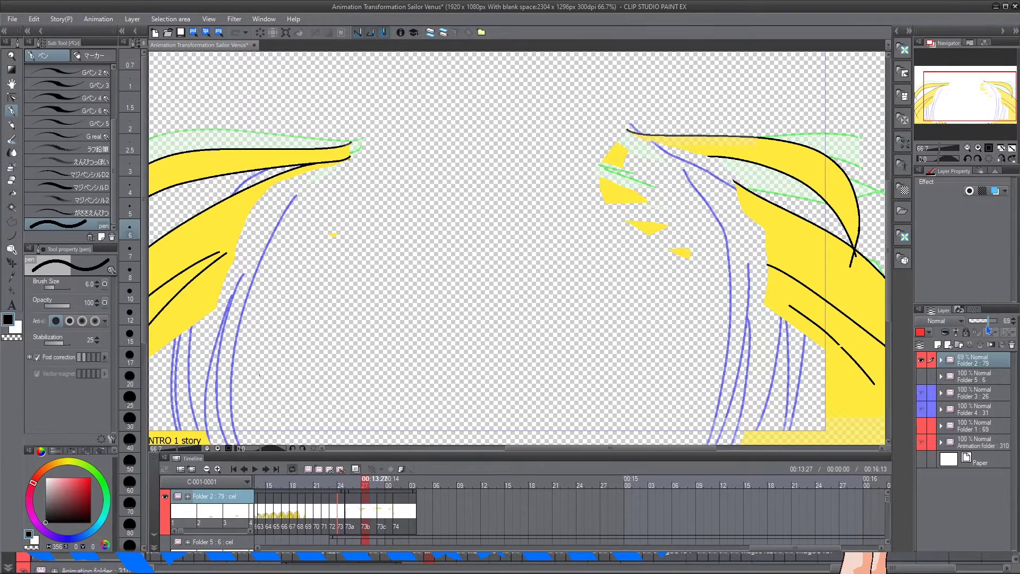
left_click(976, 320)
left_click(921, 376)
left_click(977, 360)
mouse_move(976, 321)
left_mouse_down()
mouse_move(996, 320)
mouse_move(980, 321)
left_mouse_up()
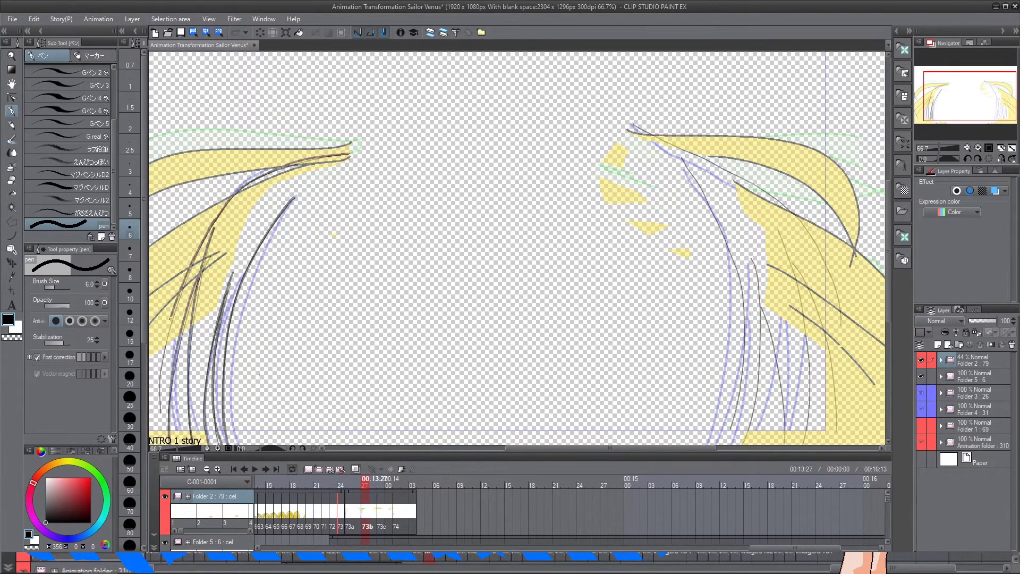
Flip the canvas view, trace the rough strands of the right hair mass on cel 73b, and flip back
key("h")
left_click_drag(351, 157, 249, 444)
left_click_drag(256, 224, 233, 444)
left_click_drag(241, 263, 196, 444)
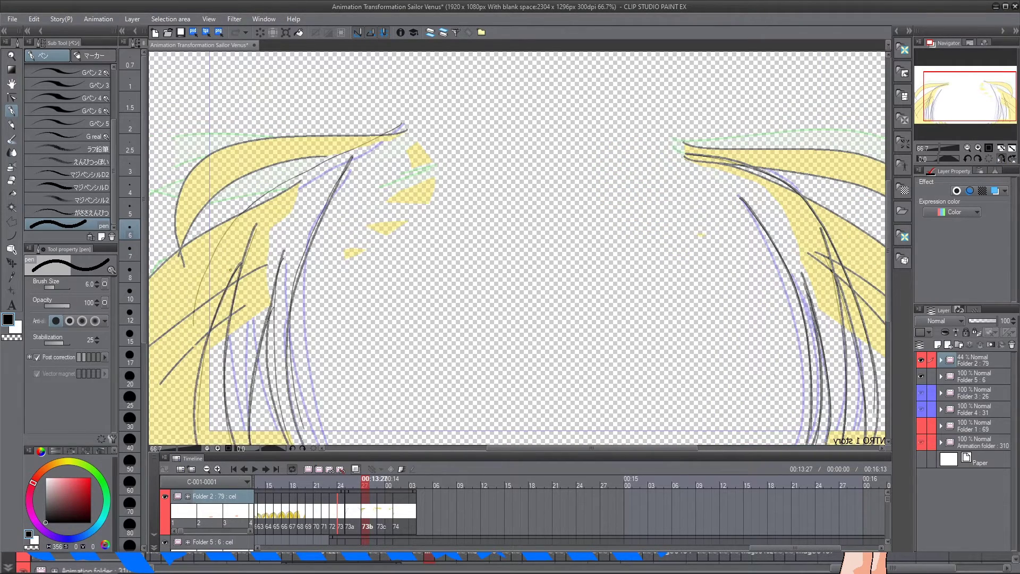
left_click(1001, 158)
Trace the rough strands of the left hair mass on cel 73c with the black pen
key("Right")
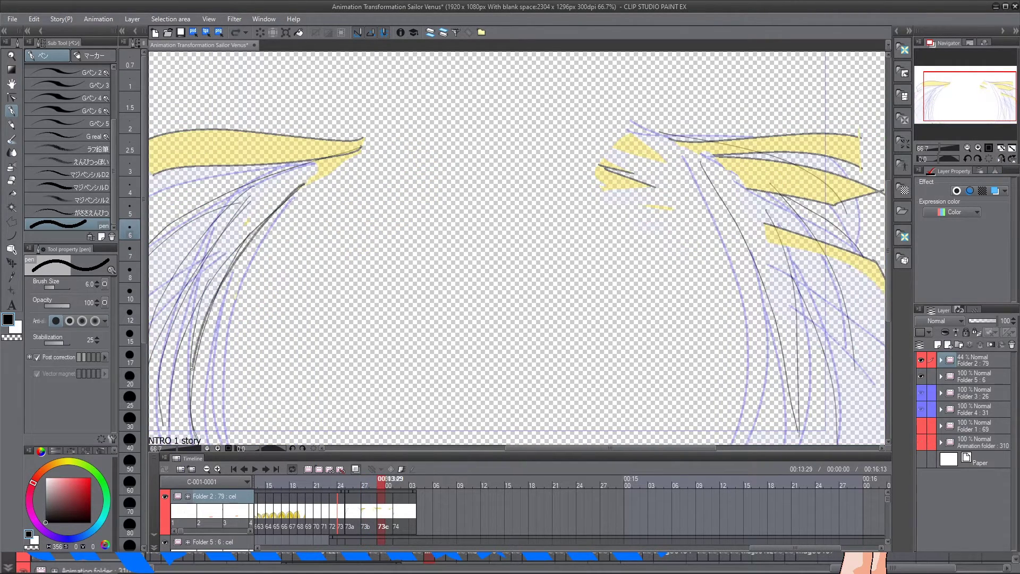
left_click_drag(192, 368, 202, 444)
mouse_move(219, 264)
left_mouse_down()
mouse_move(186, 333)
mouse_move(171, 444)
left_mouse_up()
left_click_drag(249, 196, 165, 444)
left_click_drag(224, 276, 399, 234)
left_click_drag(417, 161, 310, 407)
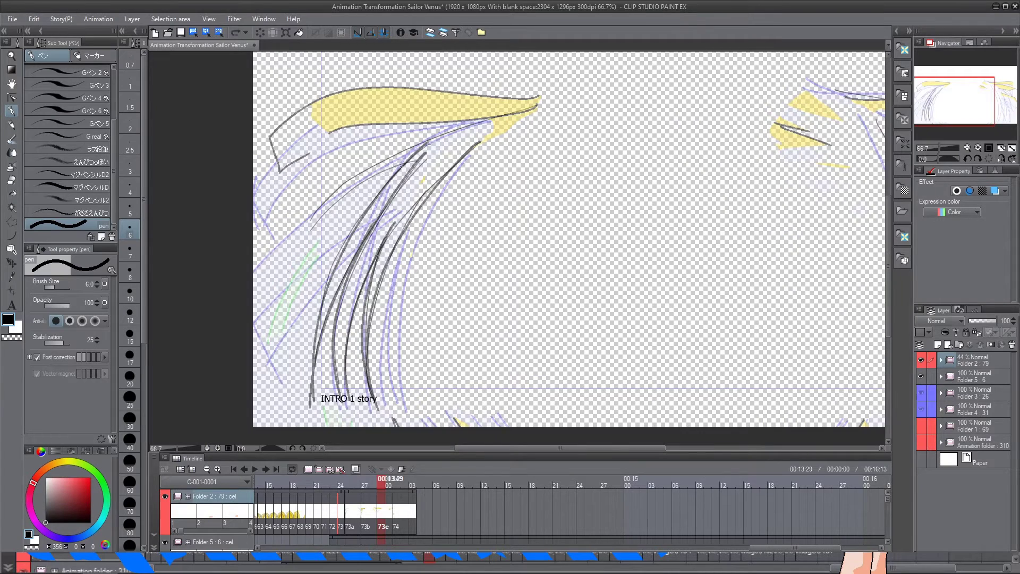
left_click_drag(401, 166, 281, 263)
left_click_drag(536, 105, 290, 246)
left_click_drag(505, 223, 285, 253)
Flip the canvas view and trace the right hair mass strands on cel 73c
key("h")
left_click_drag(376, 150, 270, 438)
left_click_drag(314, 192, 279, 374)
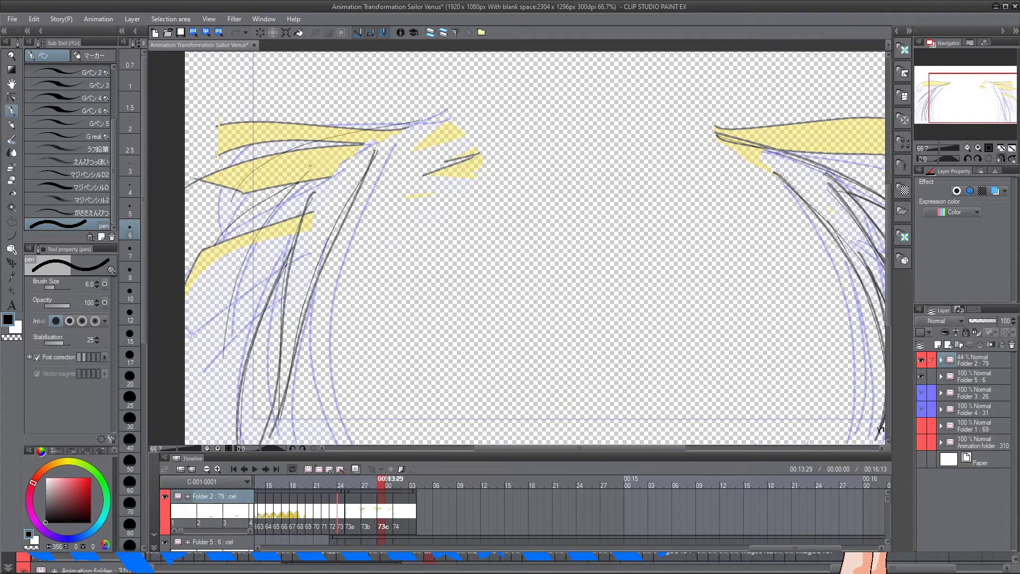
Trace the wind-blown strands of the right hair mass on cel 74 in the flipped view
key("Right")
left_click_drag(496, 188, 458, 197)
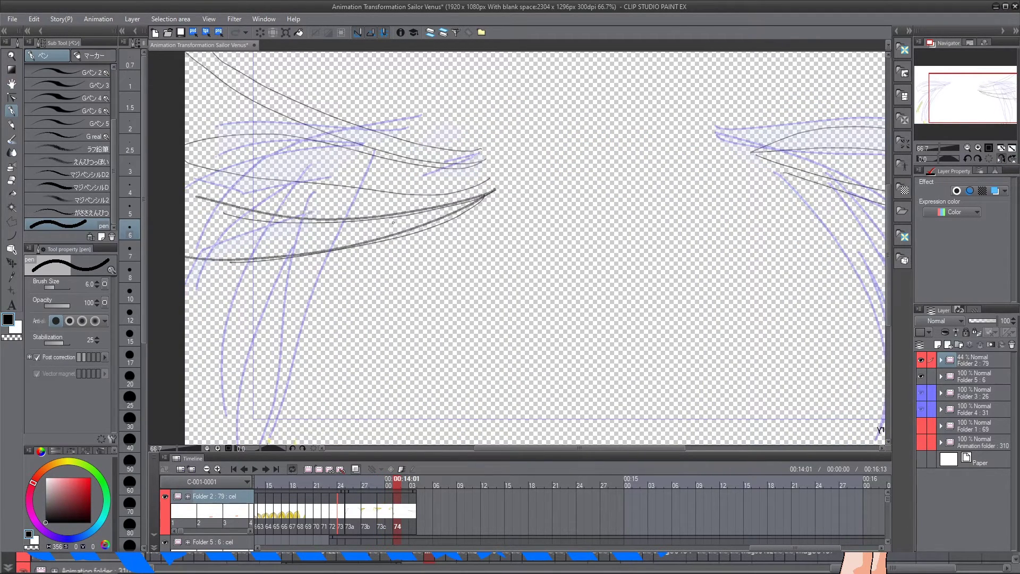
mouse_move(481, 149)
left_mouse_down()
mouse_move(184, 52)
mouse_move(172, 142)
left_mouse_up()
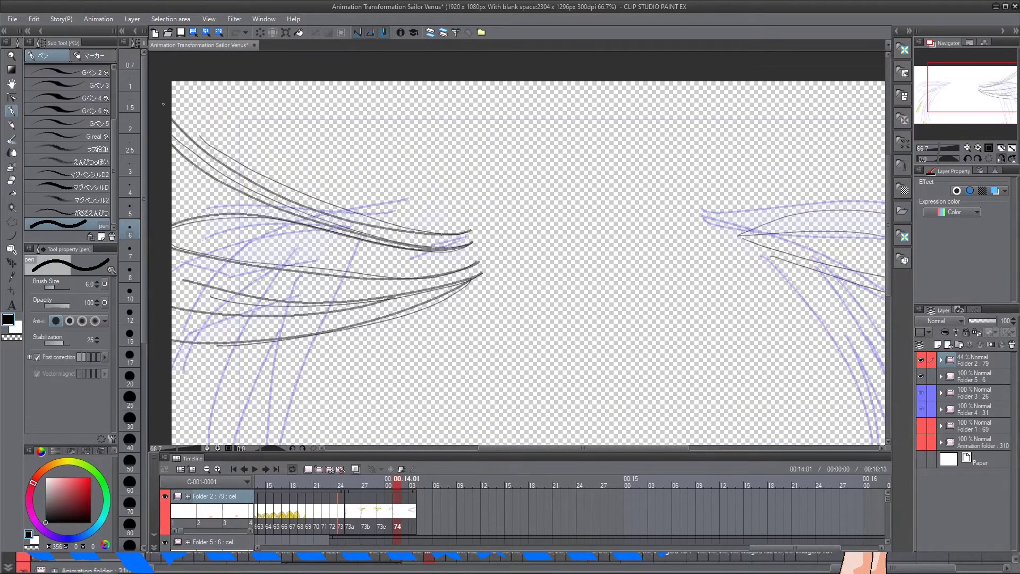
key("c")
left_click_drag(578, 264, 486, 231)
Restore the normal canvas orientation and trace the wind-blown strands of the left hair mass on cel 74
key("h")
left_click_drag(364, 220, 165, 269)
mouse_move(386, 205)
left_mouse_down()
mouse_move(149, 242)
mouse_move(149, 219)
left_mouse_up()
left_click_drag(392, 200, 149, 242)
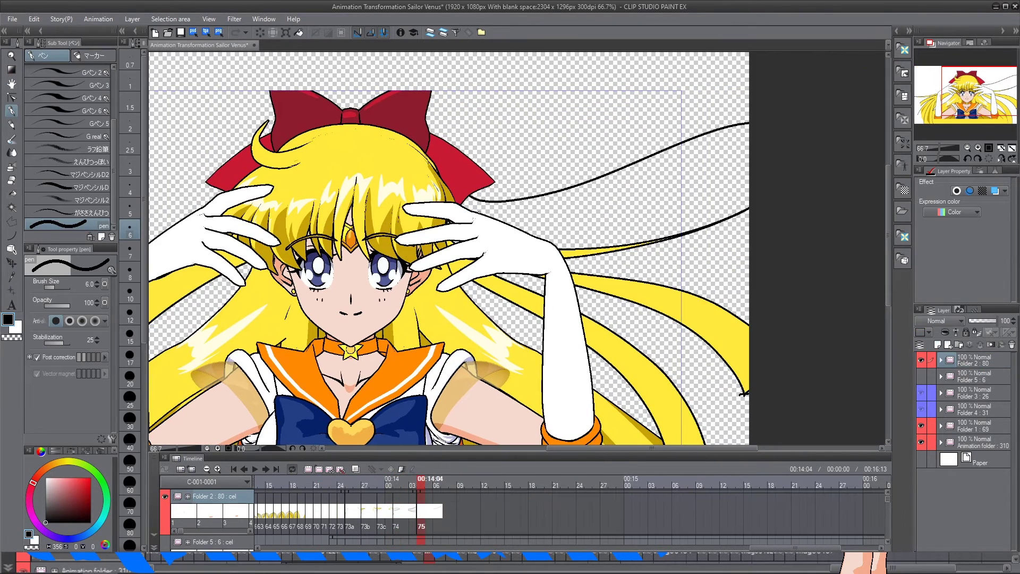
Draw the upper flowing hair strands beyond both raised arms on cel 75 at 14:04
mouse_move(529, 212)
left_mouse_down()
mouse_move(792, 145)
mouse_move(749, 177)
left_mouse_up()
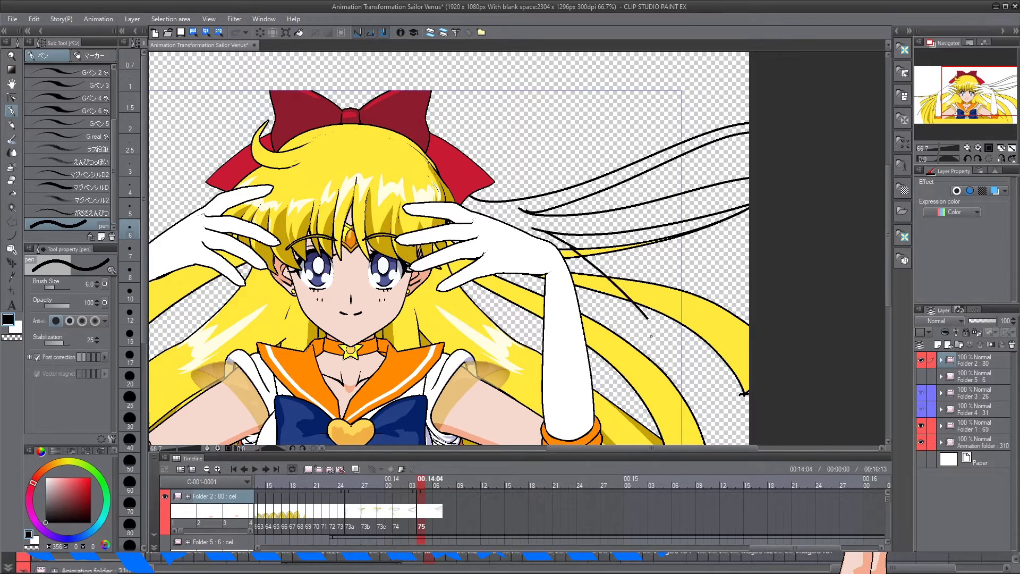
left_click_drag(651, 336, 733, 478)
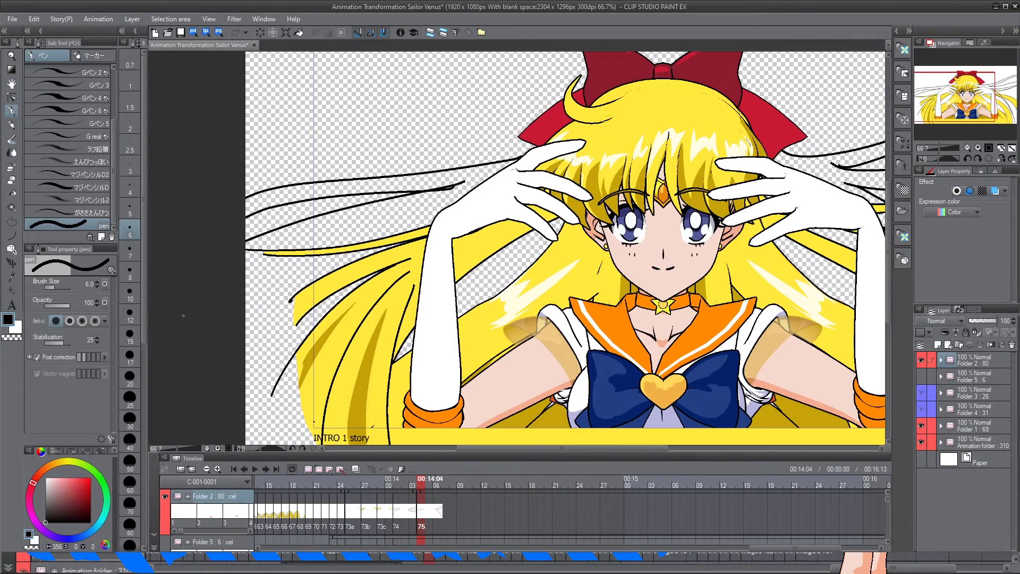
Draw the lower wind-blown strands beyond the left arm on cel 75 and erase the line overlapping the glove
left_click_drag(249, 212, 453, 188)
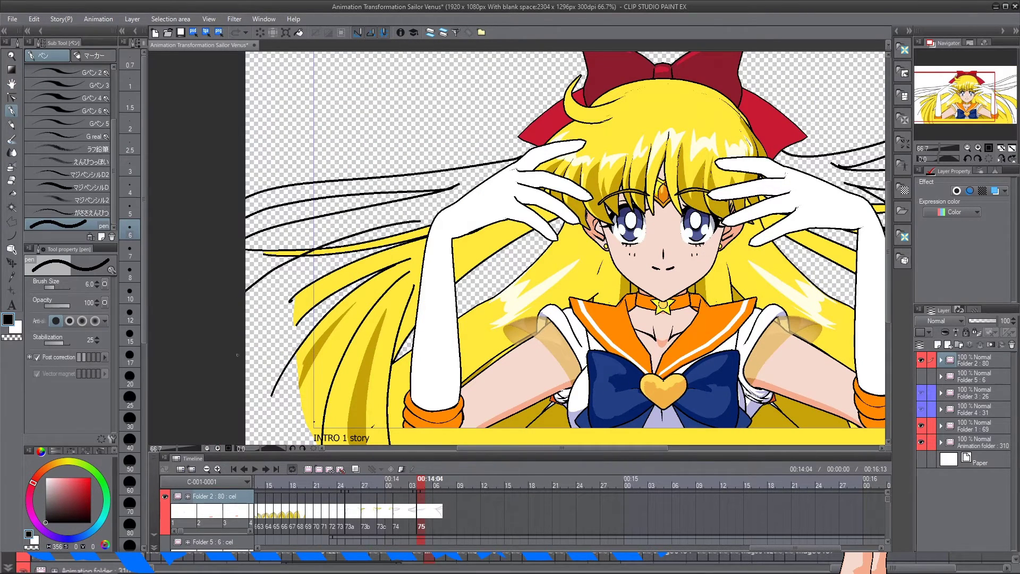
left_click_drag(399, 212, 245, 408)
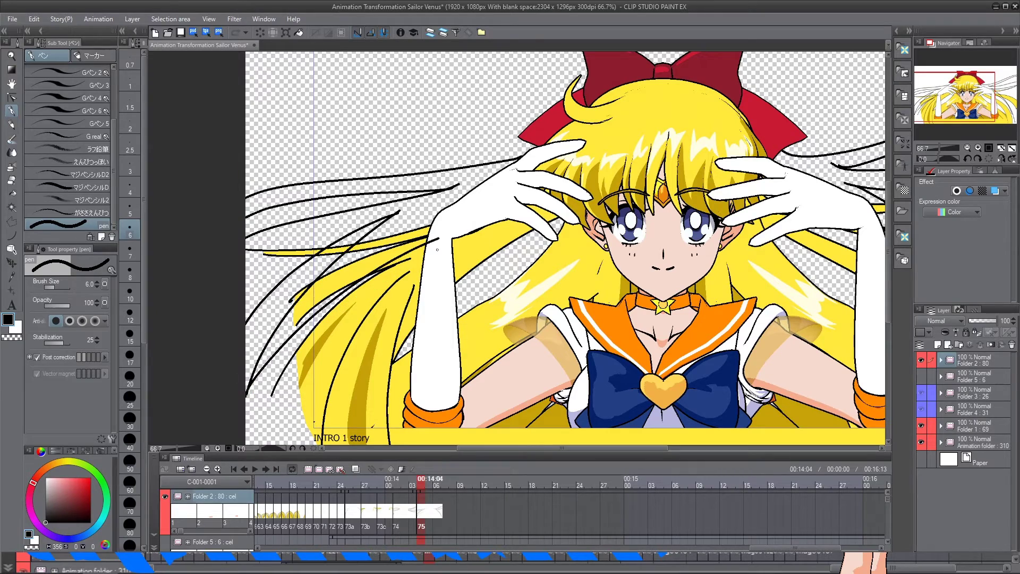
key("e")
left_click_drag(440, 238, 428, 244)
key("p")
key("space")
mouse_move(600, 276)
left_mouse_down()
mouse_move(419, 266)
mouse_move(522, 278)
left_mouse_up()
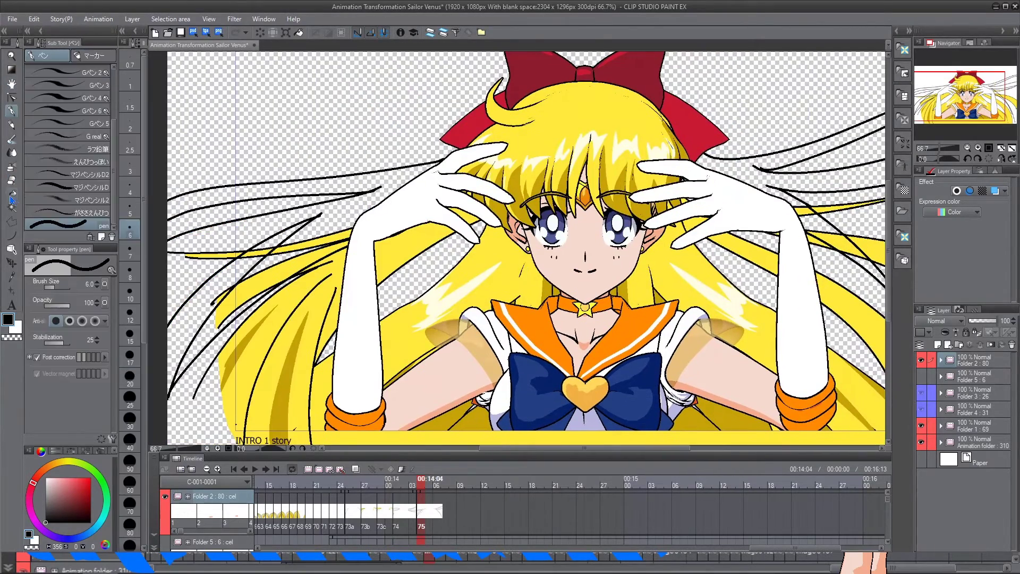
Sample the hair yellow and fill the strands beyond the left arm on cel 75
left_click(298, 298, "alt")
key("g")
left_click(54, 188)
left_click(330, 221)
left_click(287, 260)
key("p")
scroll(318, 250, "up", 2)
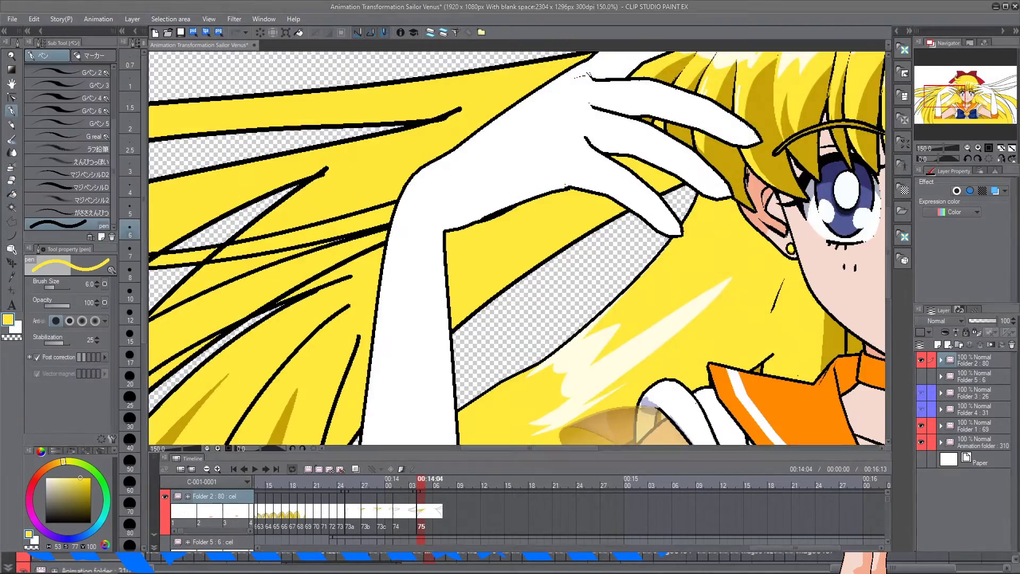
Paint over the stray inner lines of the left hair mass on cel 75 in yellow with a size 30 pen
key("bracketright")
key("bracketright")
key("bracketright")
key("bracketright")
key("bracketright")
key("bracketright")
key("bracketright")
key("bracketright")
key("bracketright")
mouse_move(321, 230)
left_mouse_down()
mouse_move(242, 254)
mouse_move(324, 236)
left_mouse_up()
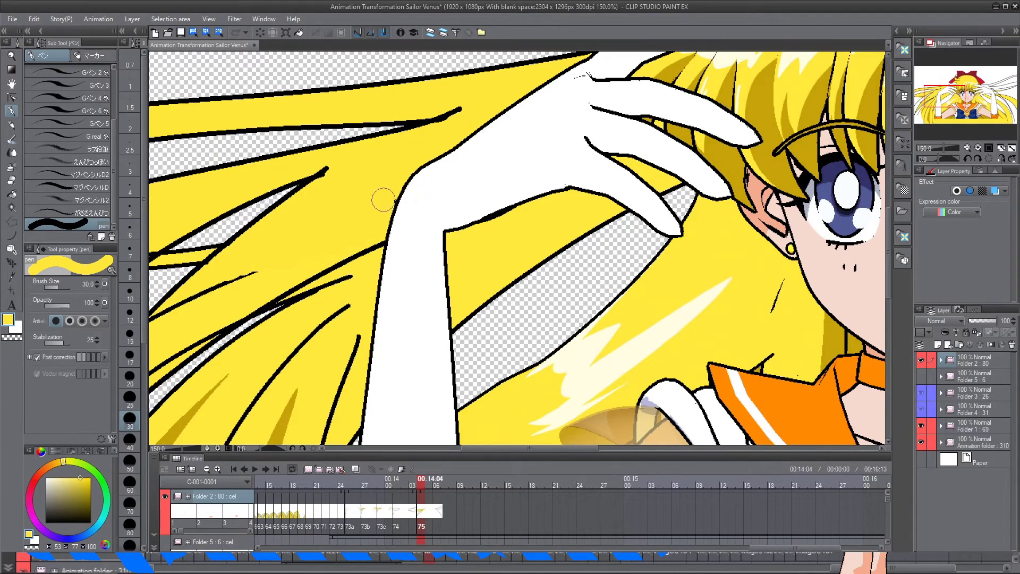
key("space")
left_click_drag(157, 332, 405, 189)
left_click_drag(341, 285, 472, 182)
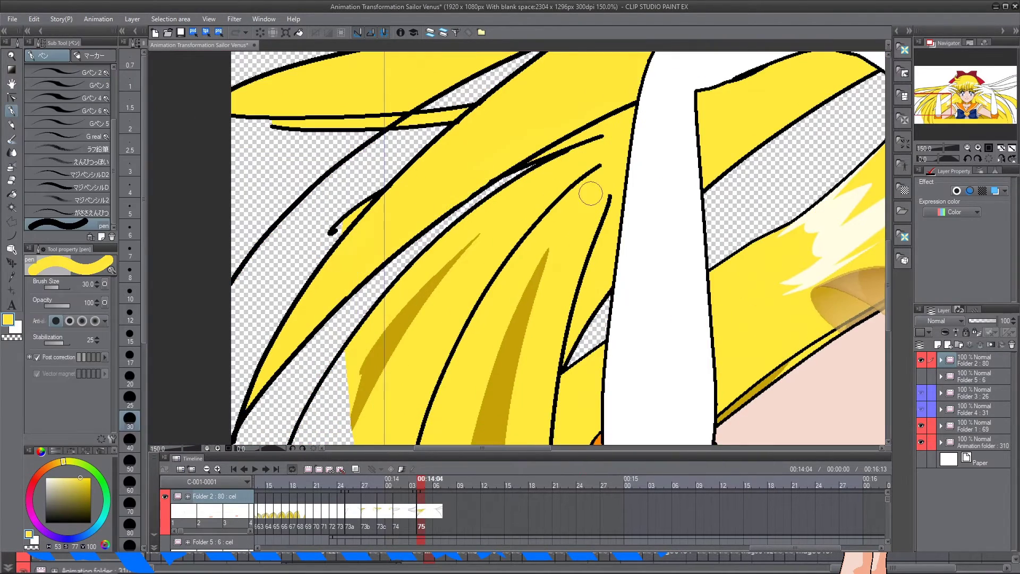
Clean up the inner lines of the right hair mass on cel 75 in yellow, reducing the pen size to 17
scroll(613, 216, "down", 3)
key("space")
left_click_drag(797, 180, 290, 239)
scroll(485, 223, "up", 6)
mouse_move(271, 106)
left_mouse_down()
mouse_move(428, 244)
mouse_move(469, 249)
left_mouse_up()
key("space")
mouse_move(264, 101)
left_mouse_down()
mouse_move(463, 258)
mouse_move(431, 237)
left_mouse_up()
key("bracketleft")
key("bracketleft")
key("bracketleft")
Fill the remaining gaps in the right hair mass on cel 75 with yellow
scroll(550, 257, "down", 4)
key("g")
left_click(454, 218)
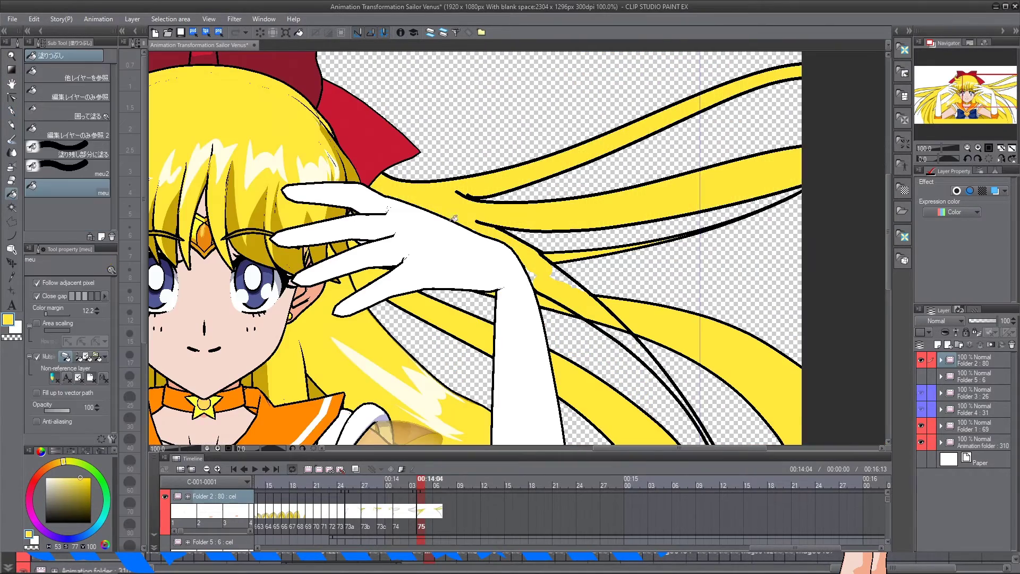
key("space")
mouse_move(655, 322)
left_mouse_down()
mouse_move(662, 328)
mouse_move(562, 256)
mouse_move(517, 263)
mouse_move(532, 267)
left_mouse_up()
key("p")
scroll(529, 273, "up", 1)
scroll(528, 272, "down", 4)
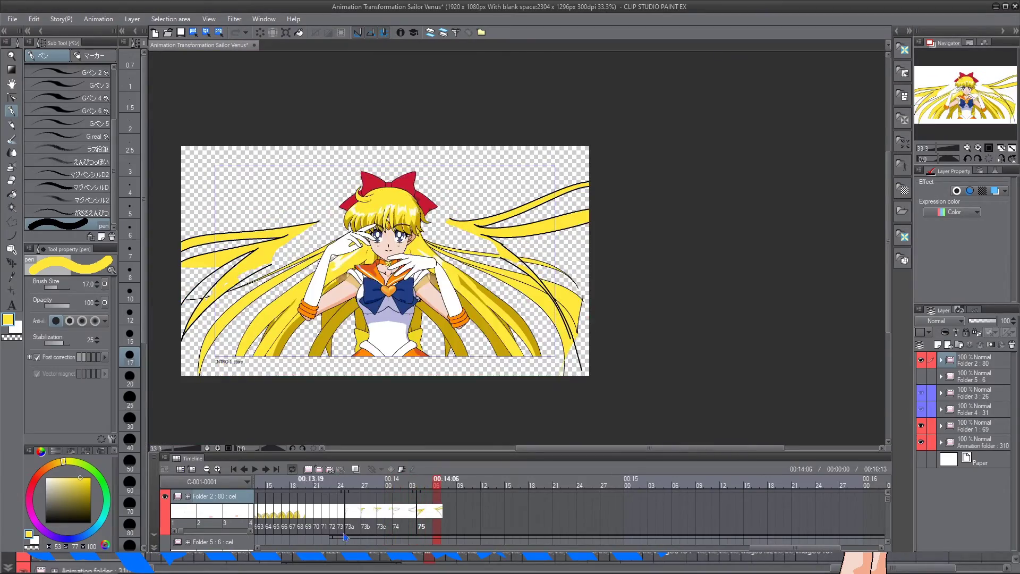
Trim the cel track so that cel 75 ends at 14:05, and go back to cel 73 at 13:24
left_click_drag(435, 493, 503, 489)
key("Left")
key("Left")
key("Left")
key("Left")
key("Left")
key("Left")
key("Left")
key("Left")
key("Left")
key("Left")
key("Left")
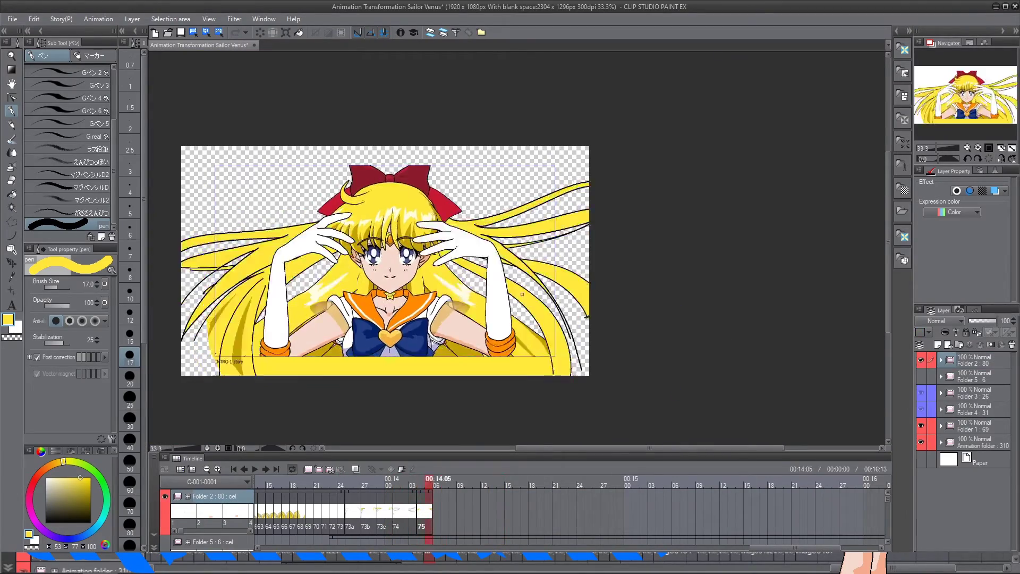
Fill the hanging hair strands on both sides of cel 73 with the hair yellow
key("g")
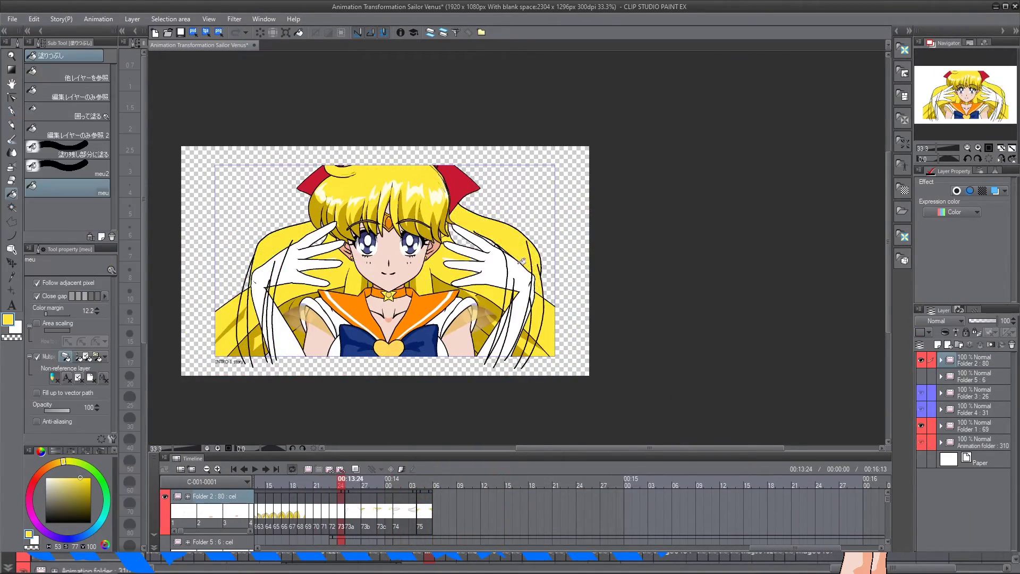
left_click(11, 110)
key("g")
left_click(260, 313)
left_click(518, 313)
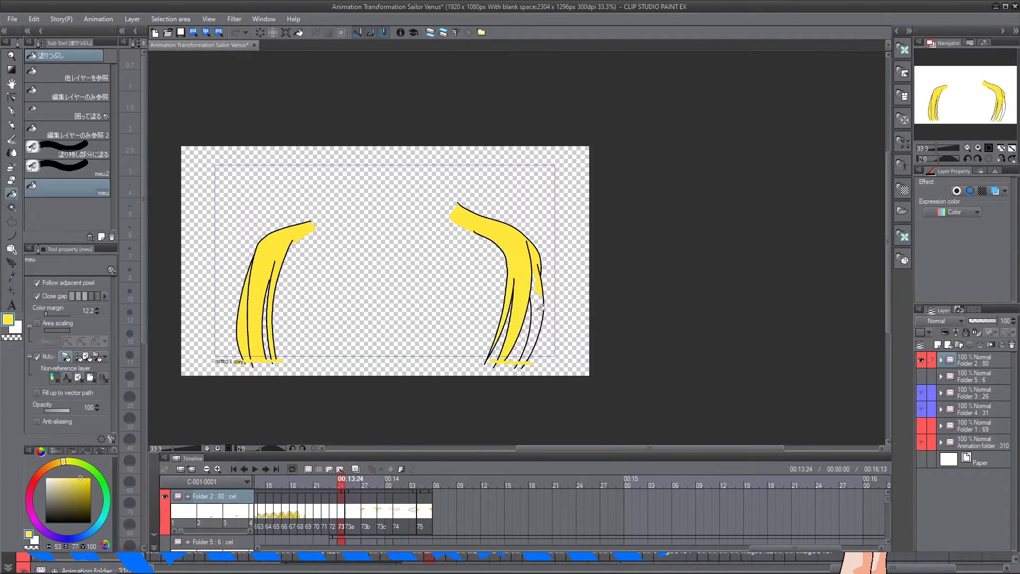
Touch up the upper hair outline on cel 73a at 13:25 in black and fill the upper left strand with yellow
key("Right")
left_click(920, 425)
scroll(339, 237, "up", 2)
left_click_drag(190, 213, 337, 212)
key("p")
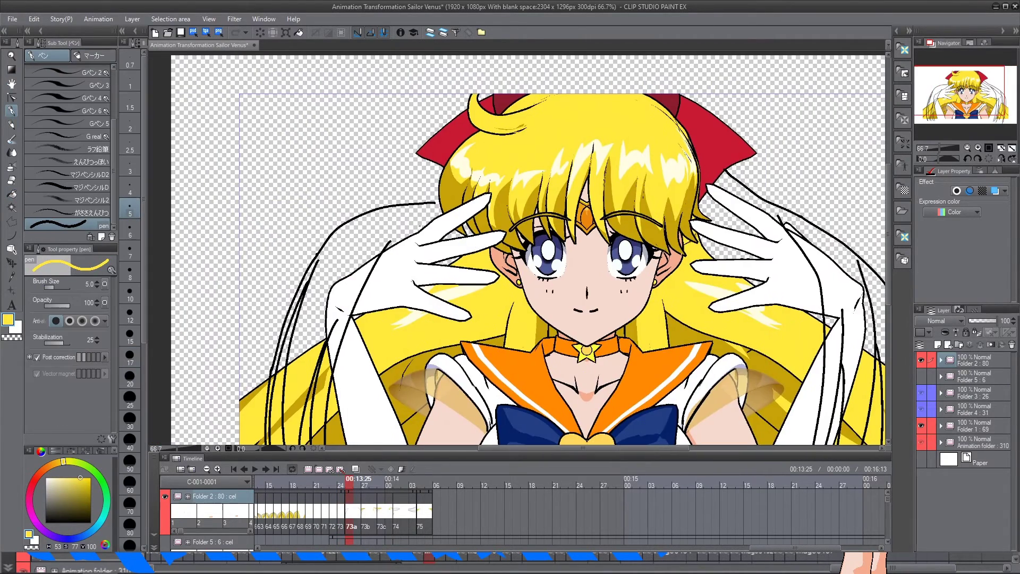
key("x")
scroll(431, 216, "up", 6)
left_click_drag(468, 88, 401, 100)
left_click(1011, 148)
scroll(429, 217, "down", 2)
key("g")
key("x")
left_click(311, 202)
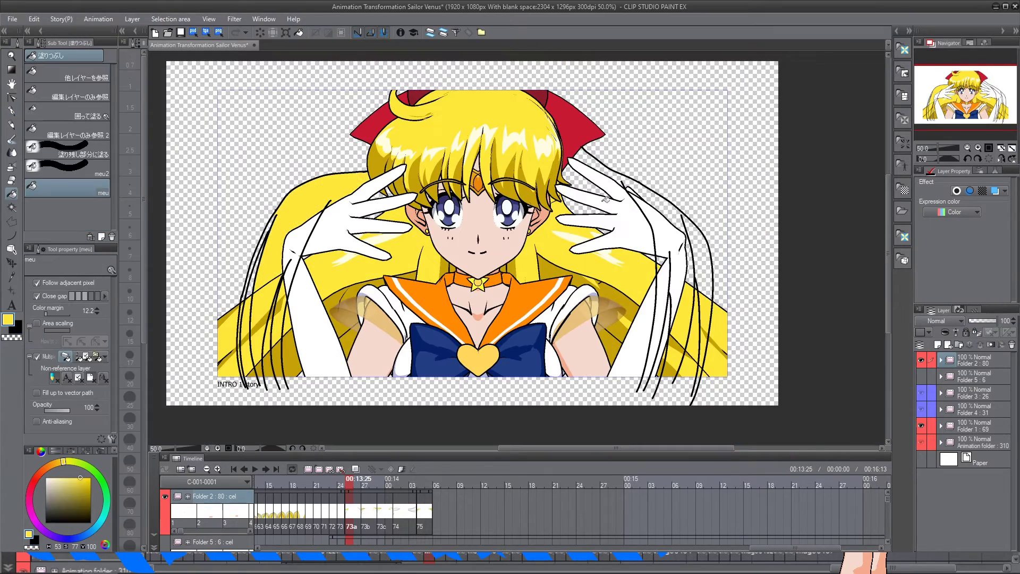
Fill the remaining hair strands on both sides of cel 73a with yellow, hiding Folder 1 while checking for gaps
left_click(921, 426)
key("p")
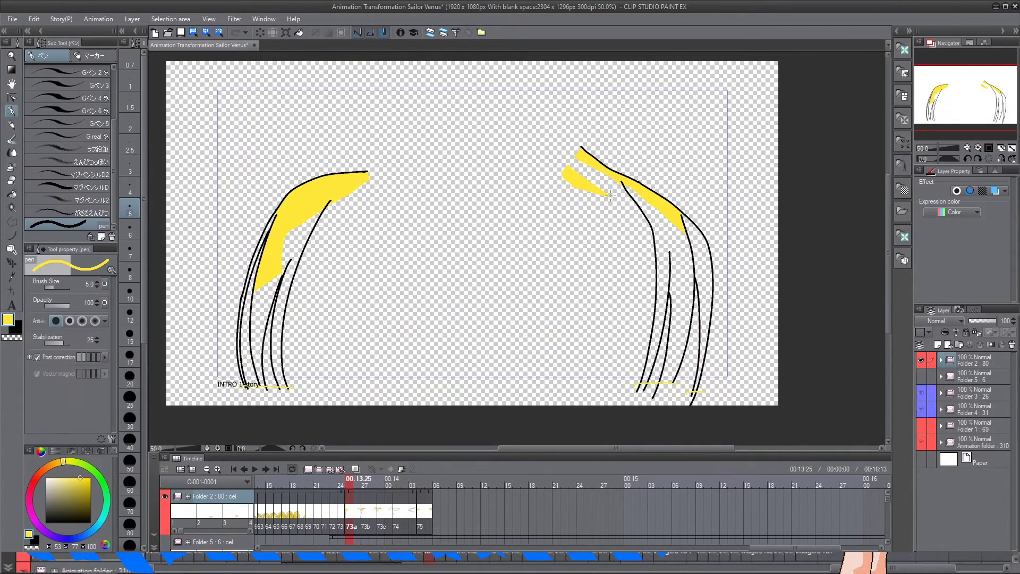
left_click(920, 425)
key("g")
left_click(699, 255)
left_click(921, 425)
left_click(295, 265)
left_click(261, 330)
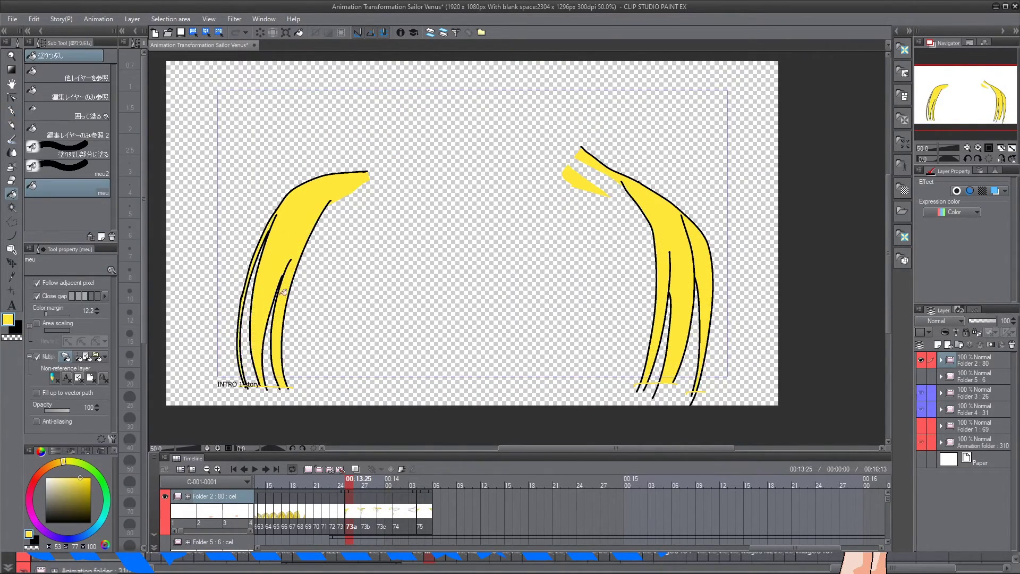
left_click(921, 426)
Sample the hair colours from cel 73 and fill the gap beside the right raised hand on cel 73a
key("Right")
key("Left")
key("Left")
key("Left")
scroll(521, 241, "up", 1)
left_click_drag(521, 241, 653, 275)
left_click(796, 232, "alt")
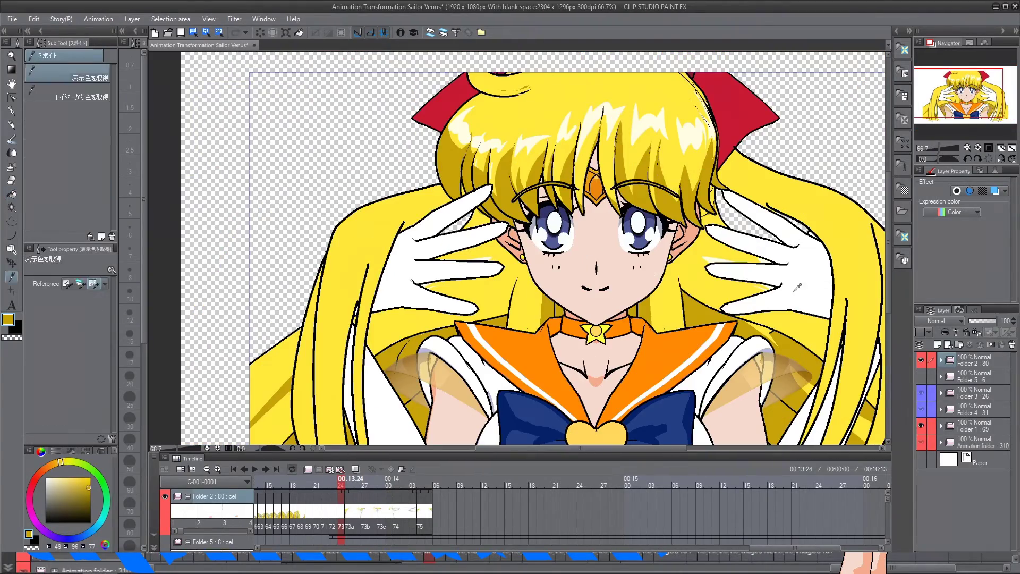
left_click(707, 294, "alt")
key("Right")
left_click(718, 274, "alt")
left_click(741, 194)
Fill the left and right hair masses on cel 73b at 13:27 with yellow and hide Folder 1
key("Right")
left_click(385, 198)
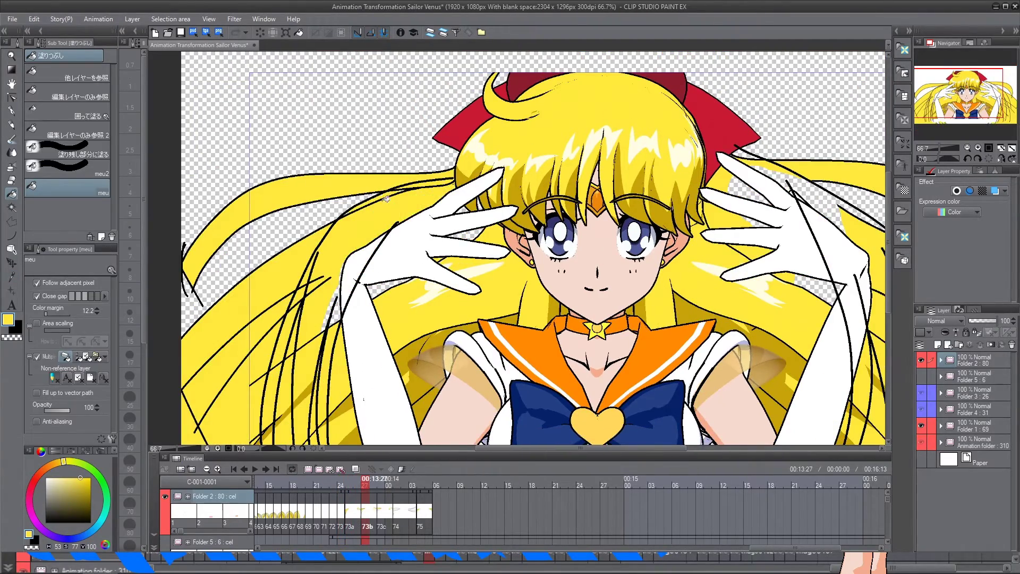
left_click(811, 190)
left_click(921, 425)
scroll(322, 271, "down", 1)
key("p")
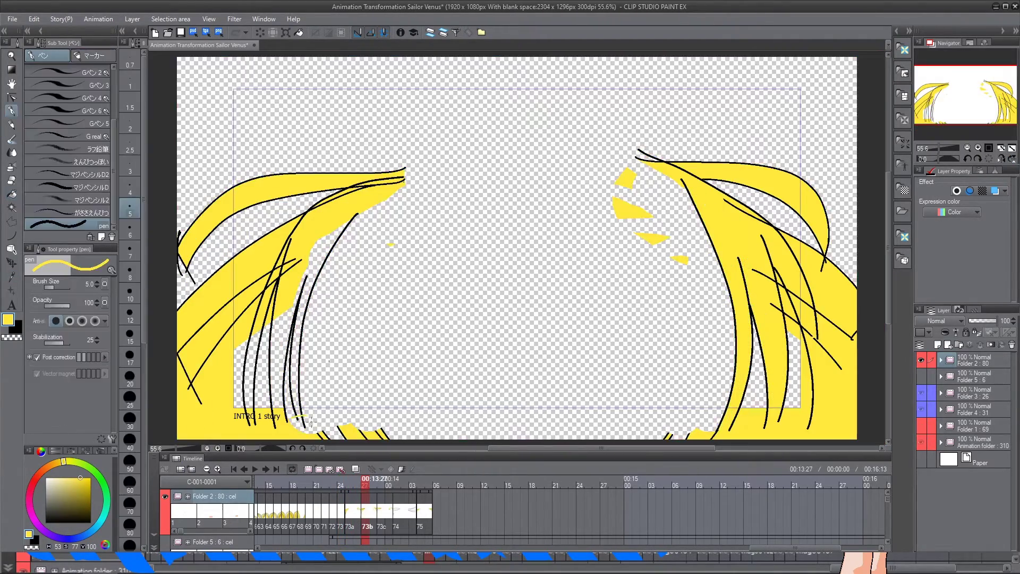
key("g")
key("p")
Paint over the stray overlapping lines in the left hair mass on cel 73b with a yellow pen
scroll(365, 231, "up", 5)
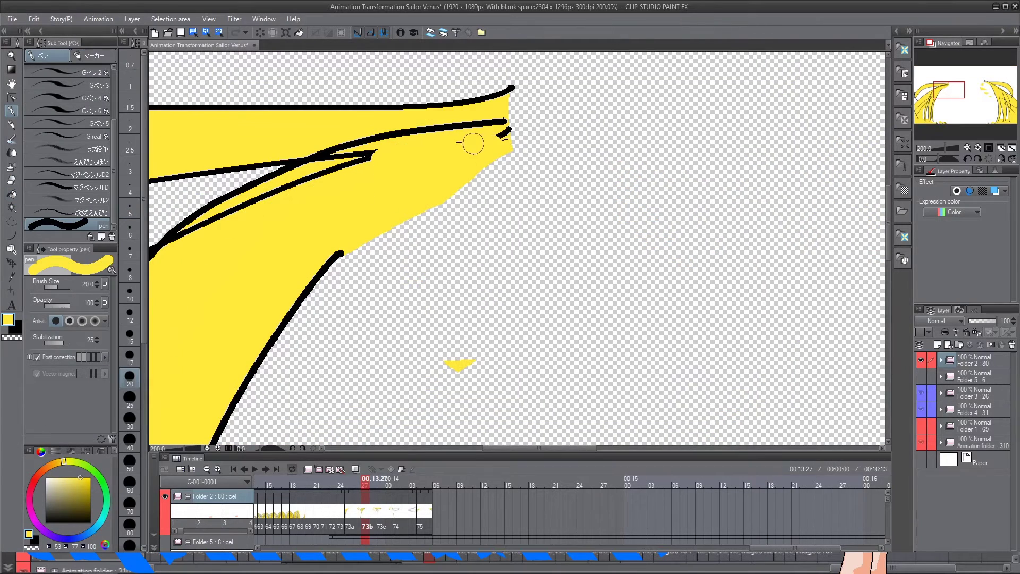
key("bracketright")
scroll(391, 250, "down", 3)
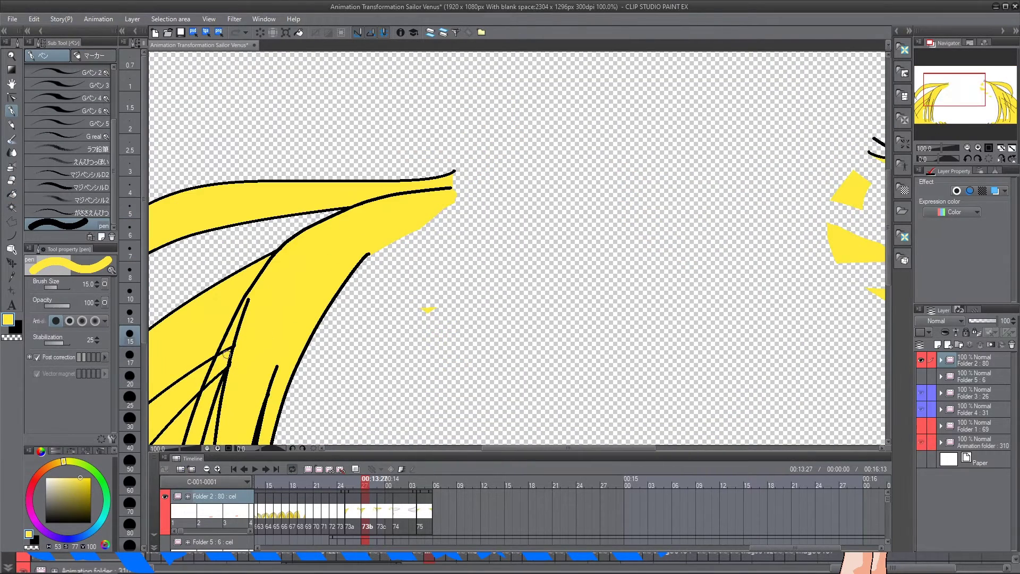
scroll(212, 377, "down", 4)
Paint over the crossing lines in the right hair mass on cel 73b with a size 15 yellow pen
left_click_drag(571, 284, 476, 182)
scroll(478, 185, "up", 5)
scroll(650, 312, "down", 2)
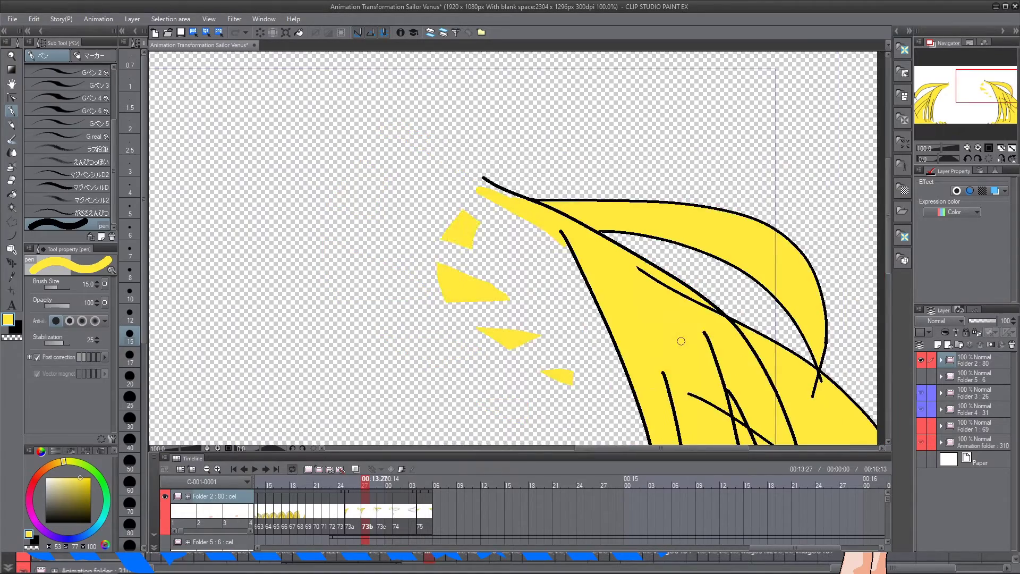
left_click_drag(712, 403, 446, 189)
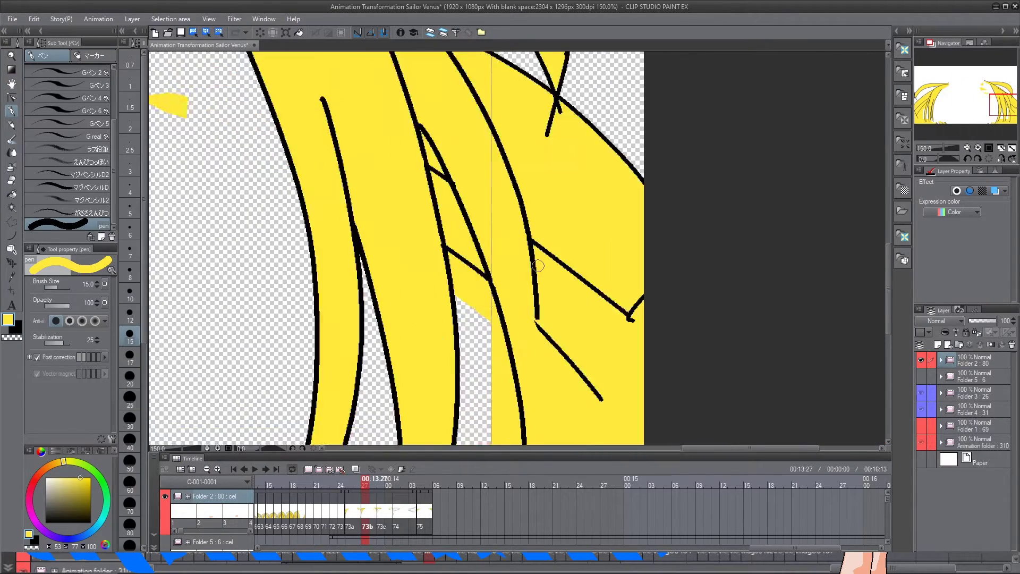
scroll(525, 244, "down", 2)
Close the open strand tips and fill both hair masses on cel 73c at 13:29 with yellow
key("period")
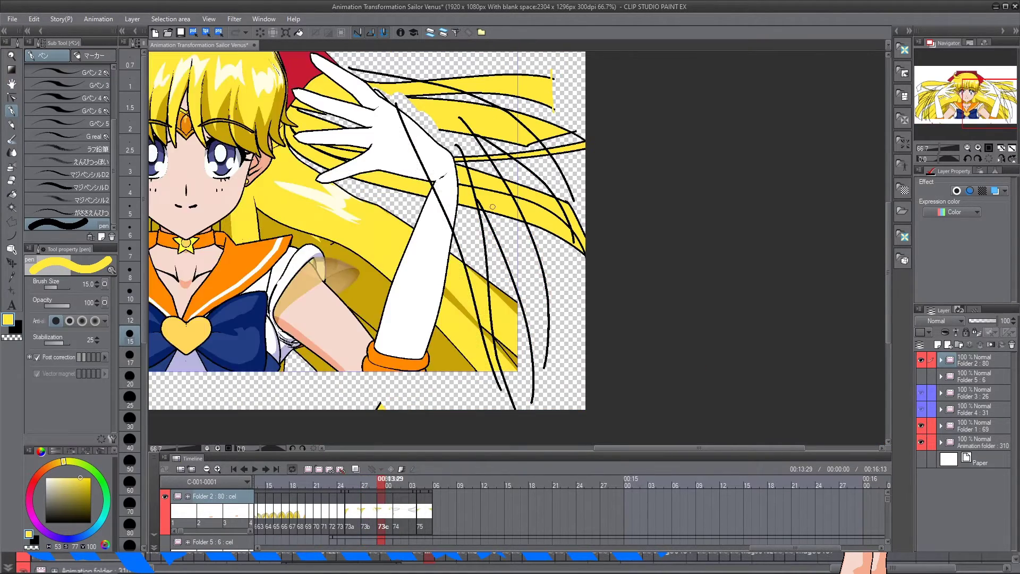
key("g")
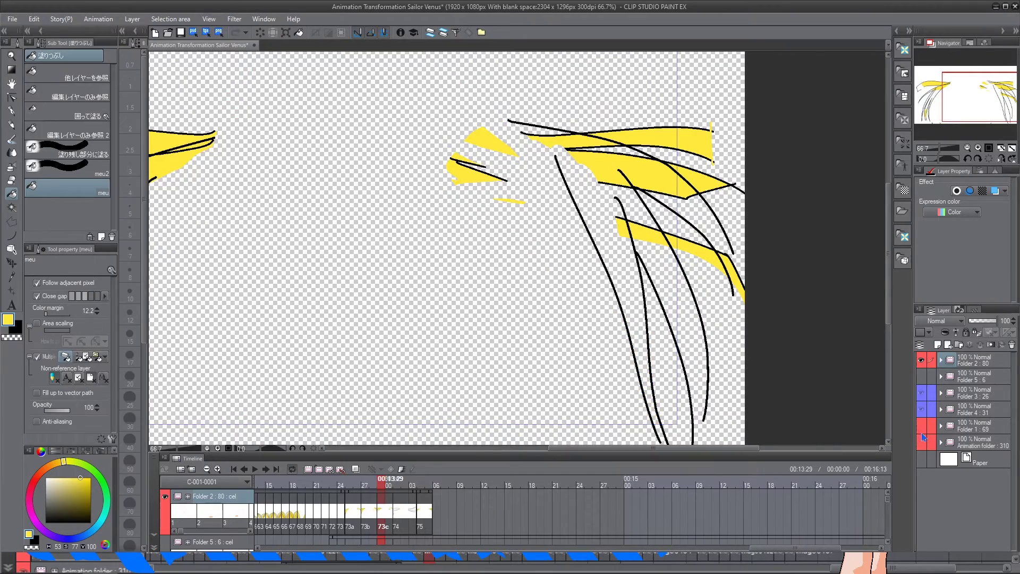
key("p")
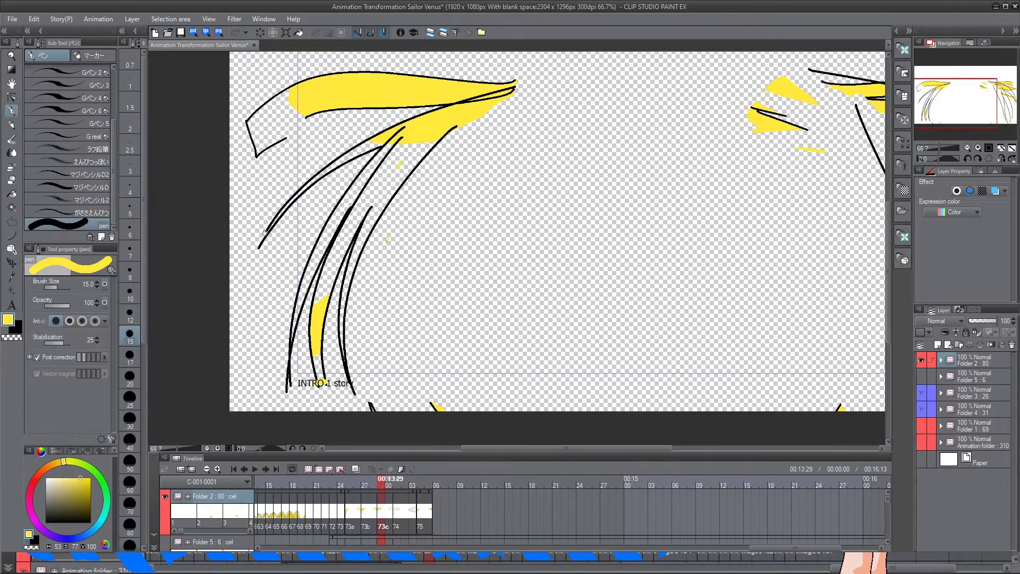
key("g")
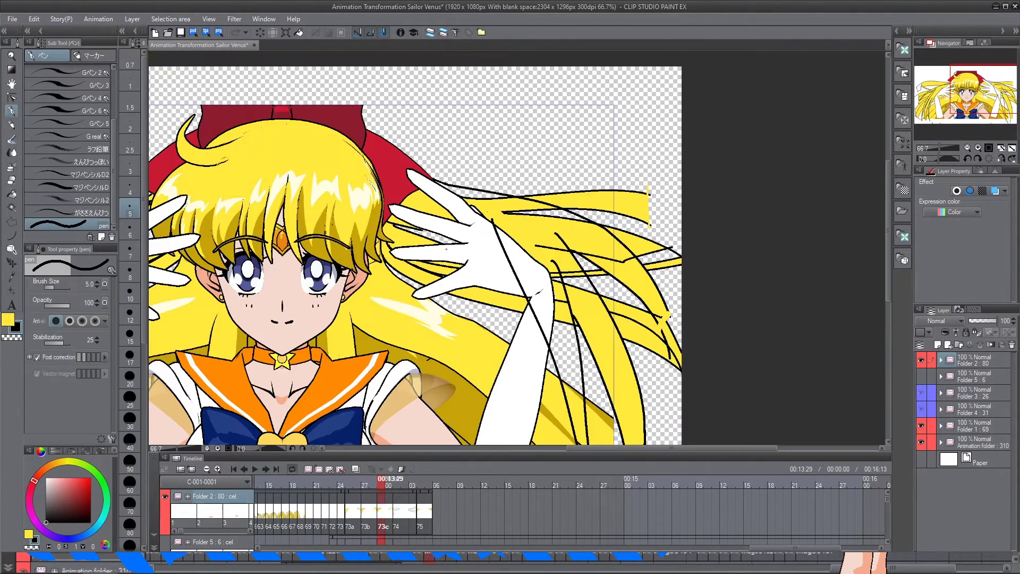
key("g")
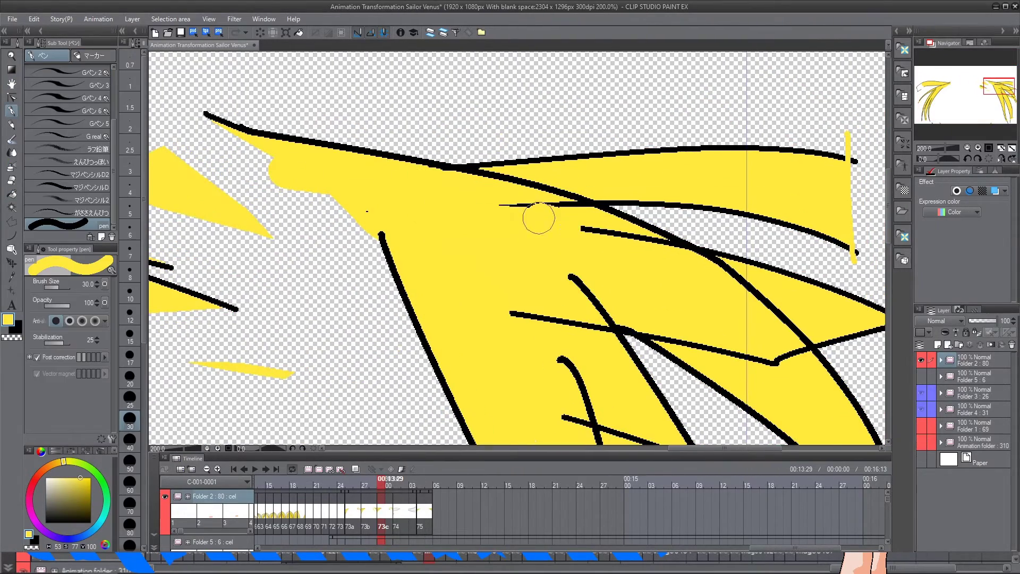
Paint over the crossing lines in the right hair mass on cel 73c with a size 30 pen and clean up around the hand
left_click_drag(514, 313, 597, 339)
left_click_drag(584, 371, 504, 161)
left_click_drag(484, 207, 495, 214)
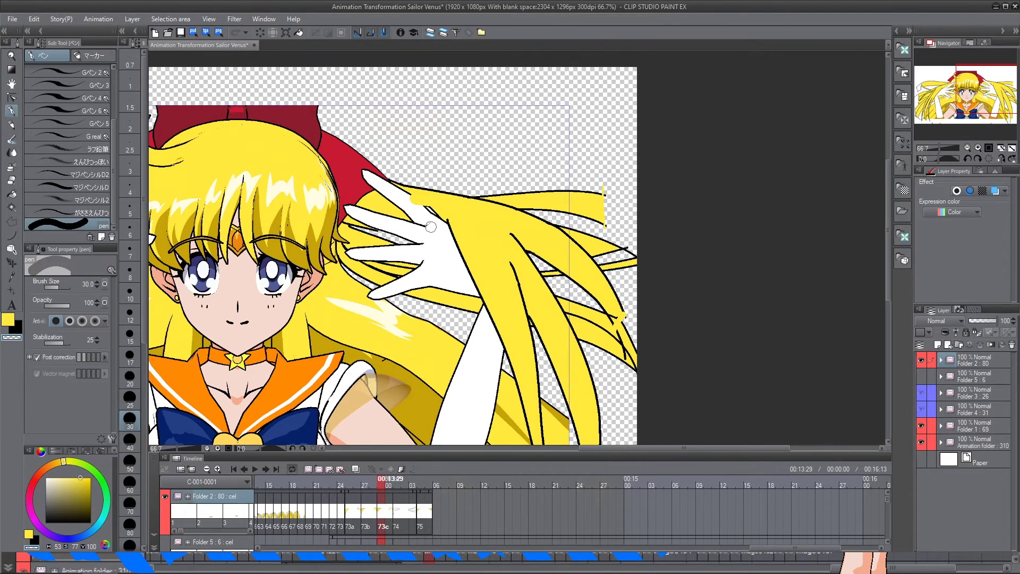
key("g")
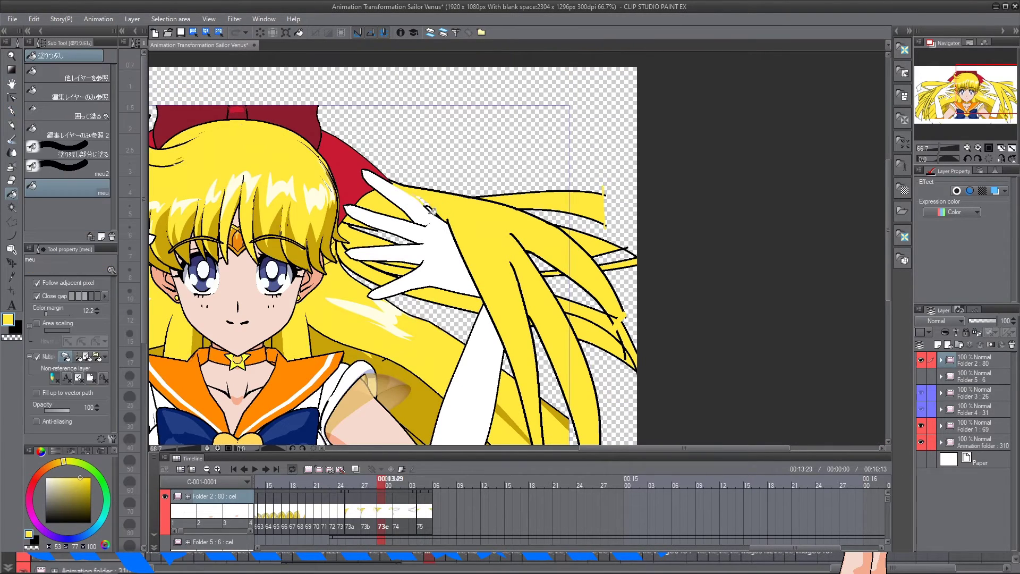
left_click(69, 176)
Erase the outline overshoot beside the red bow on cel 73b and fill the gaps behind the hand with sampled hair colours
key("g")
key("Left")
key("Left")
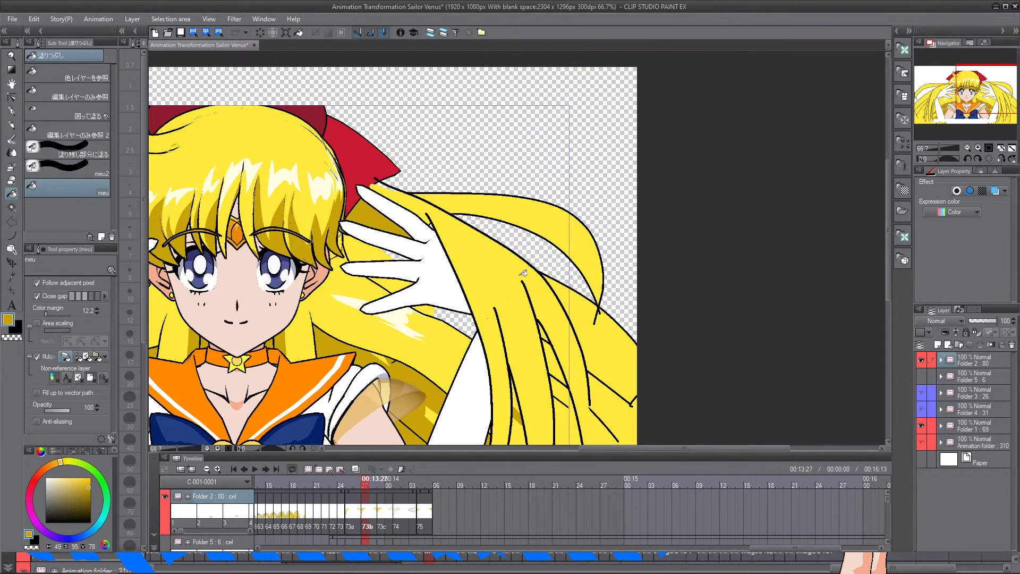
key("e")
key("g")
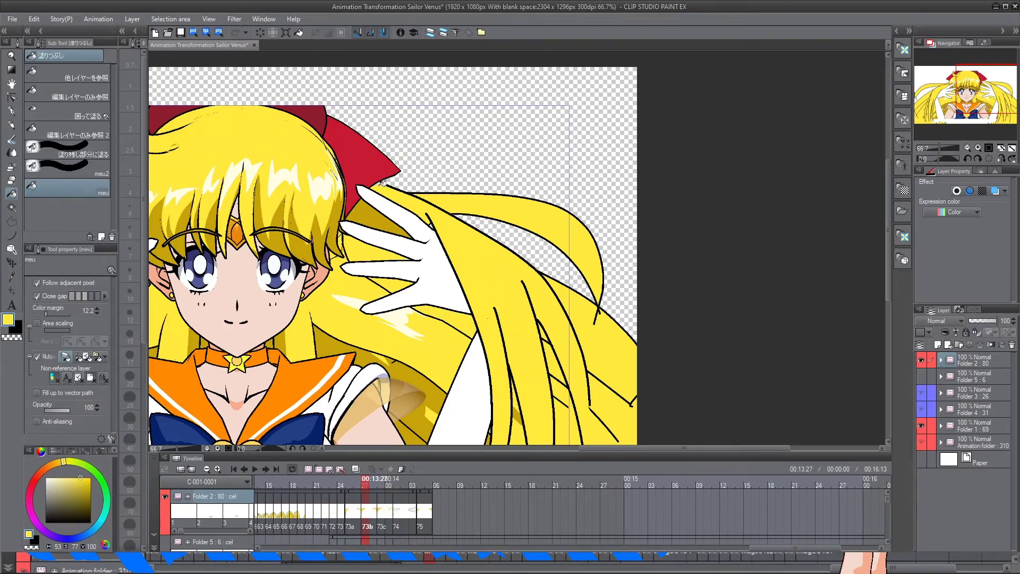
key("g")
left_click_drag(379, 217, 451, 217)
left_click_drag(483, 310, 590, 371)
left_click(590, 372, "alt")
left_click_drag(604, 312, 526, 313)
left_click_drag(470, 441, 664, 343)
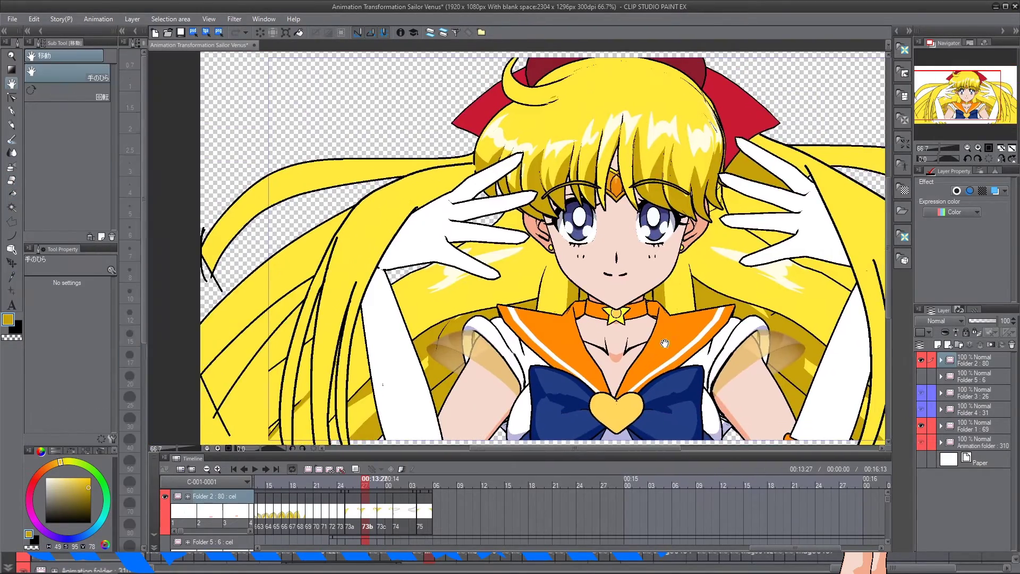
Step back and forth through the frames from 13:24 to 14:00 to compare the filled hair on cels 73 to 73c
key("Left")
key("Left")
key("Left")
key("Right")
key("Right")
key("Right")
key("Right")
key("c")
key("p")
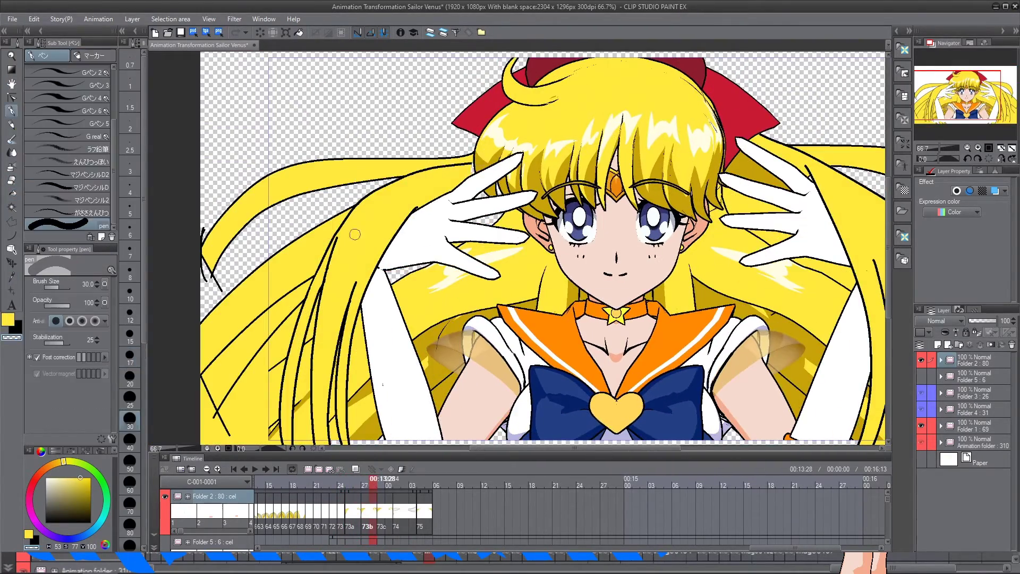
key("g")
key("c")
key("Left")
key("Left")
key("Left")
key("Right")
key("Right")
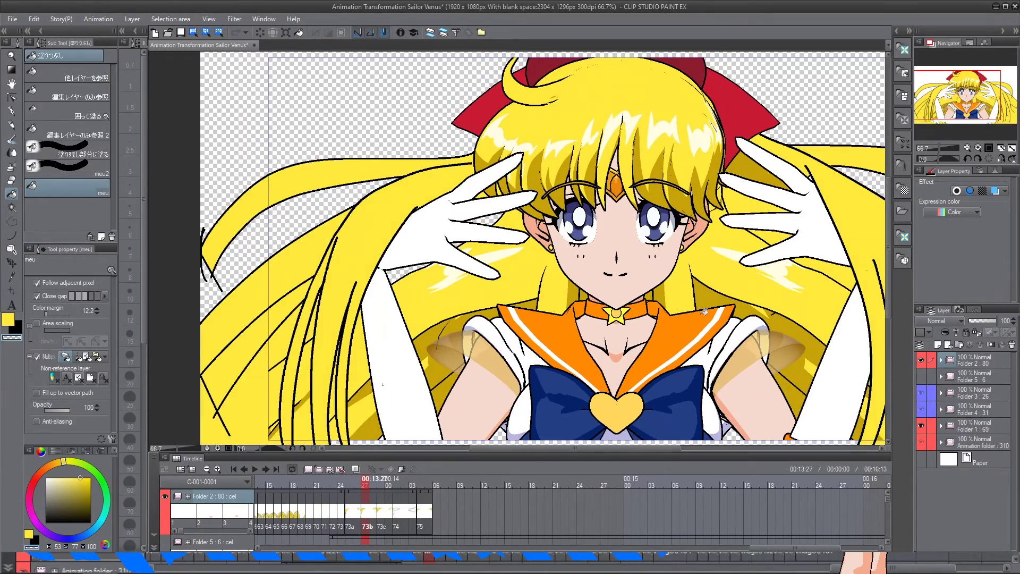
key("Right")
key("Right")
mouse_move(703, 312)
left_mouse_down()
mouse_move(561, 237)
mouse_move(684, 379)
left_mouse_up()
key("Right")
key("Right")
key("Left")
key("c")
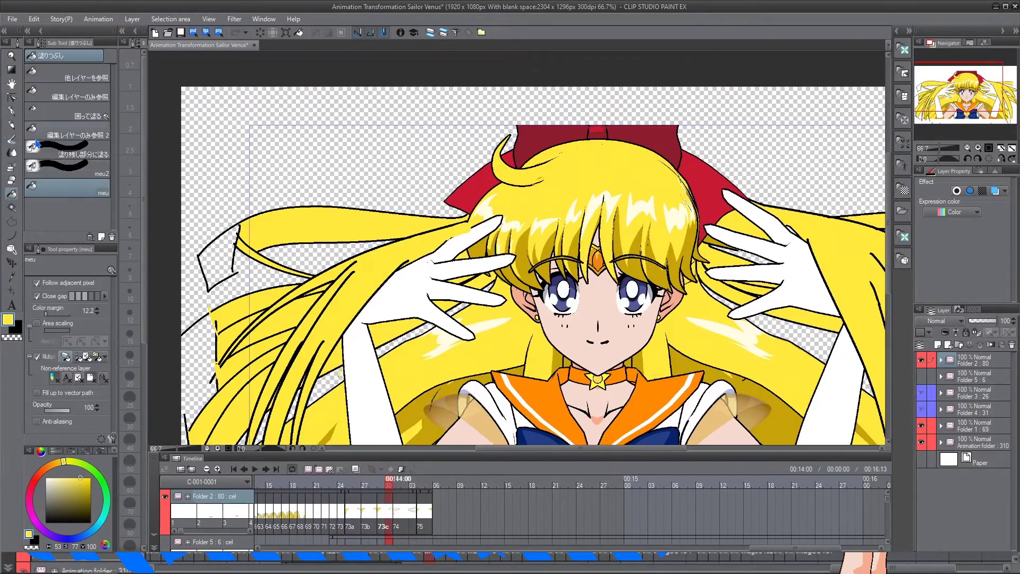
Step between the frames around 14:00 to compare cels 73c and 74, and hide Folder 1 to isolate the hair
key("p")
key("g")
key("Left")
key("Left")
key("Right")
key("Right")
key("Right")
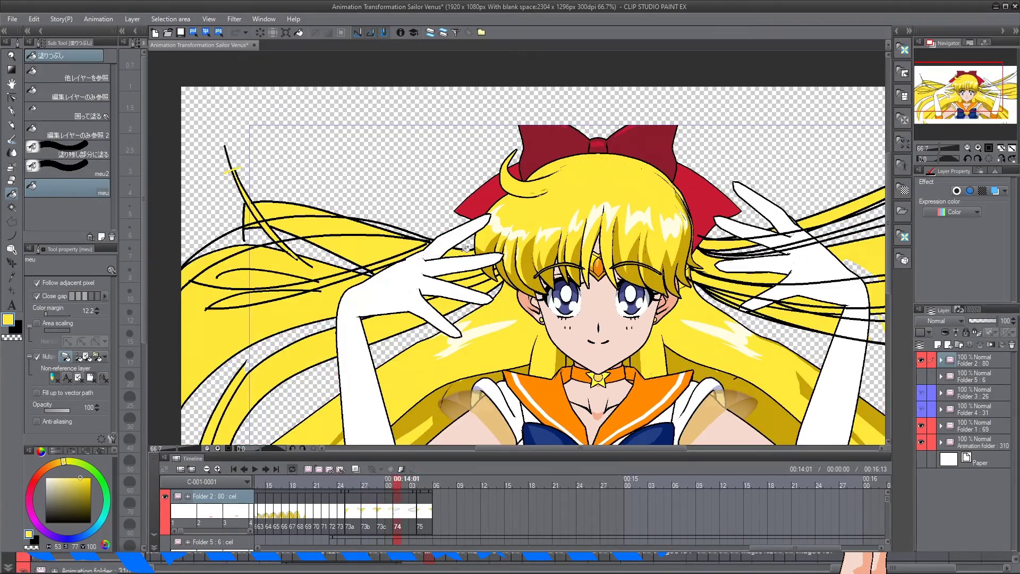
left_click(920, 425)
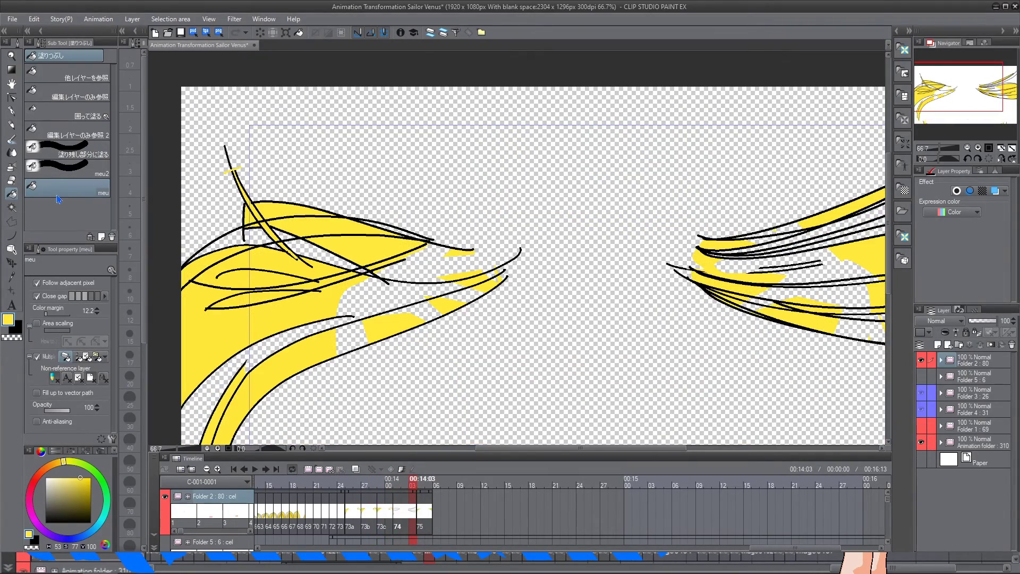
Erase the old filled hair mass on the right of the frame in the Animation folder with a size 150 eraser
key("e")
left_click_drag(711, 291, 842, 330)
key("ctrl+z")
left_click(972, 441)
key("Left")
mouse_move(693, 255)
left_mouse_down()
mouse_move(857, 308)
mouse_move(701, 259)
left_mouse_up()
left_click_drag(818, 207, 780, 302)
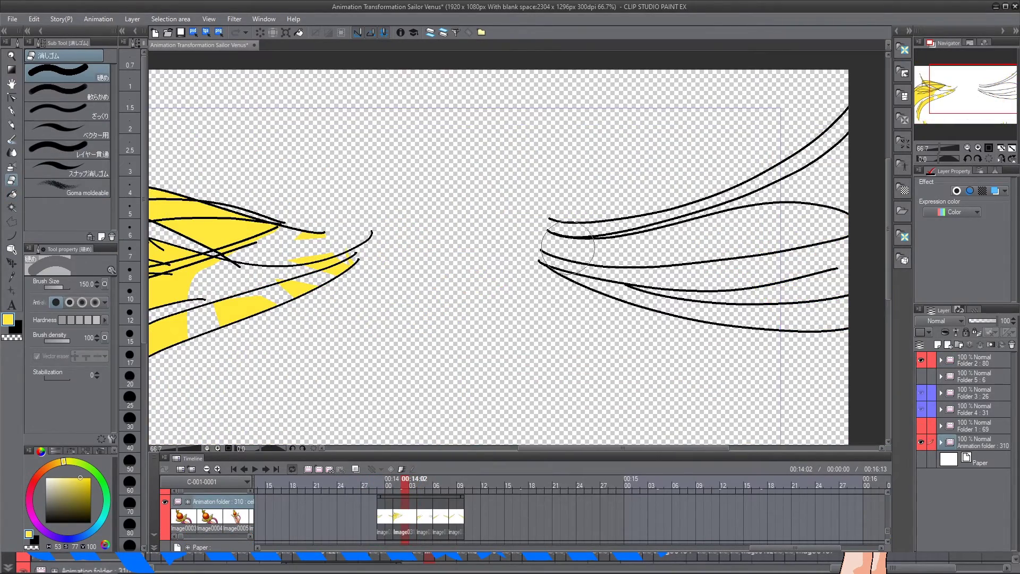
Show Folder 1 again, hide the Animation folder and return to the hair line art at 14:01
left_click(920, 426)
left_click(920, 442)
key("g")
key("alt+]")
key("alt+]")
key("alt+]")
key("alt+]")
key("Left")
key("Left")
key("Right")
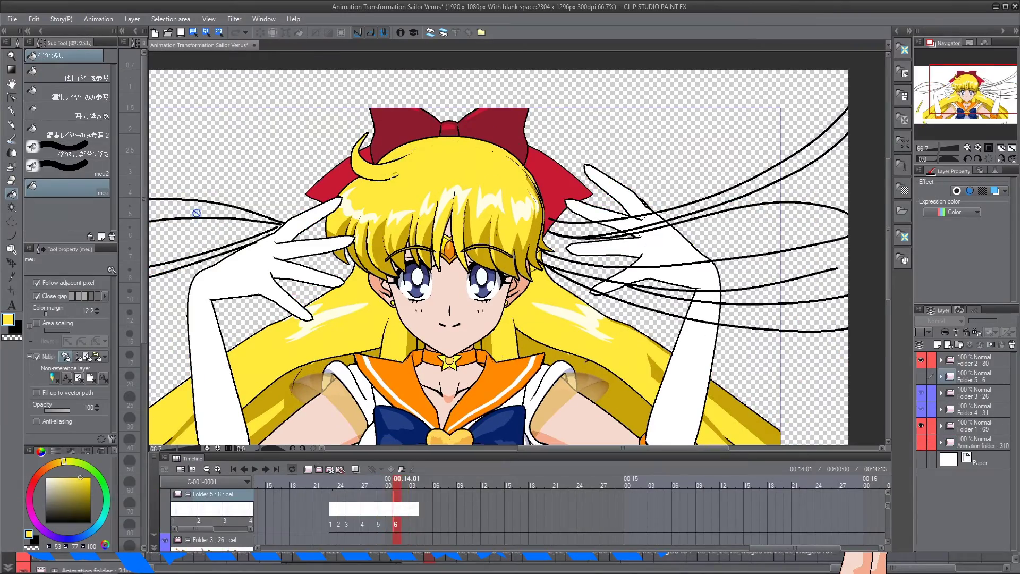
Fill the outlined hair strands on both sides of cel 74 in Folder 2 with yellow
key("alt+]")
left_click(197, 212)
left_click_drag(198, 212, 291, 167)
left_click_drag(590, 273, 423, 303)
left_click_drag(234, 269, 383, 249)
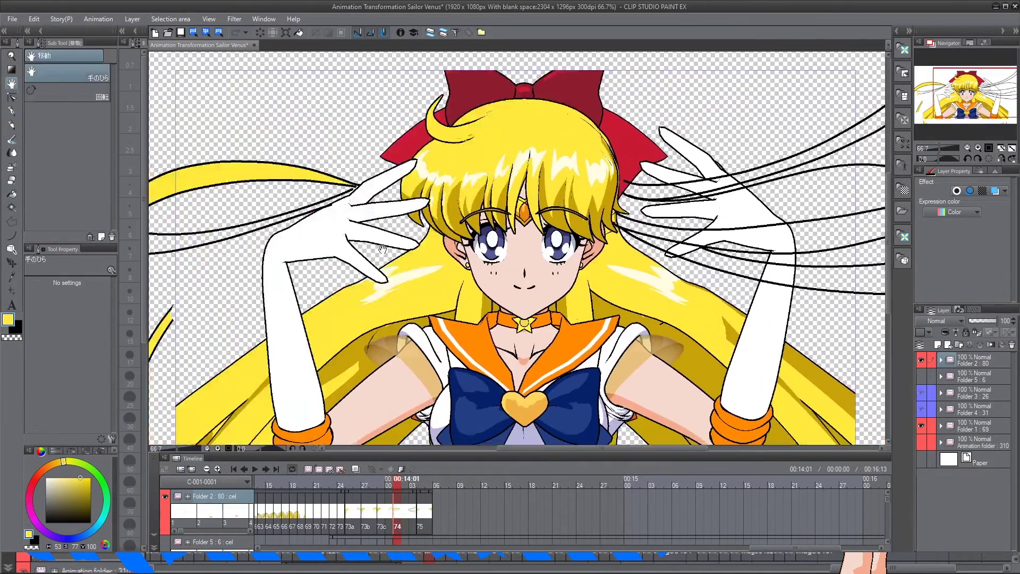
left_click_drag(658, 201, 493, 248)
left_click_drag(497, 239, 489, 283)
key("Right")
key("Right")
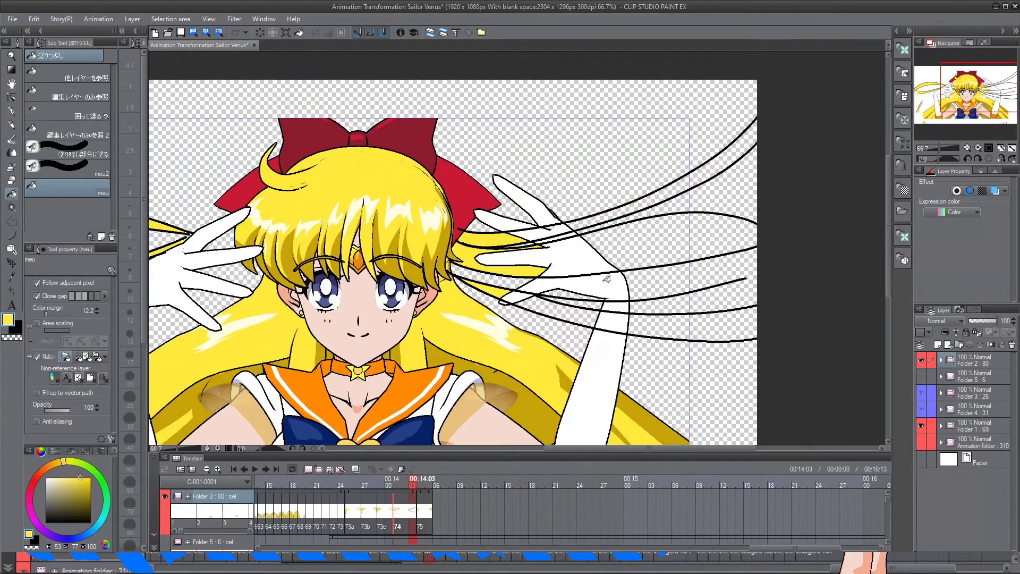
Erase the right strand lines at 14:03 and draw new upward-sweeping strands above the hand with a size 5 black pen
left_click(12, 180)
left_click_drag(744, 132, 517, 248)
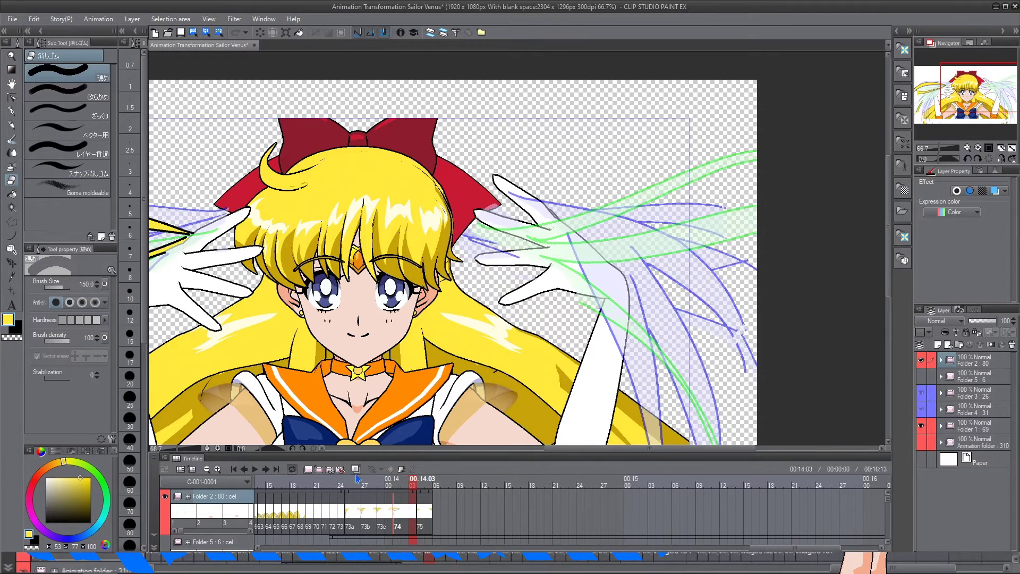
left_click(12, 110)
left_click(16, 326)
left_click(130, 210)
left_click_drag(472, 178, 601, 80)
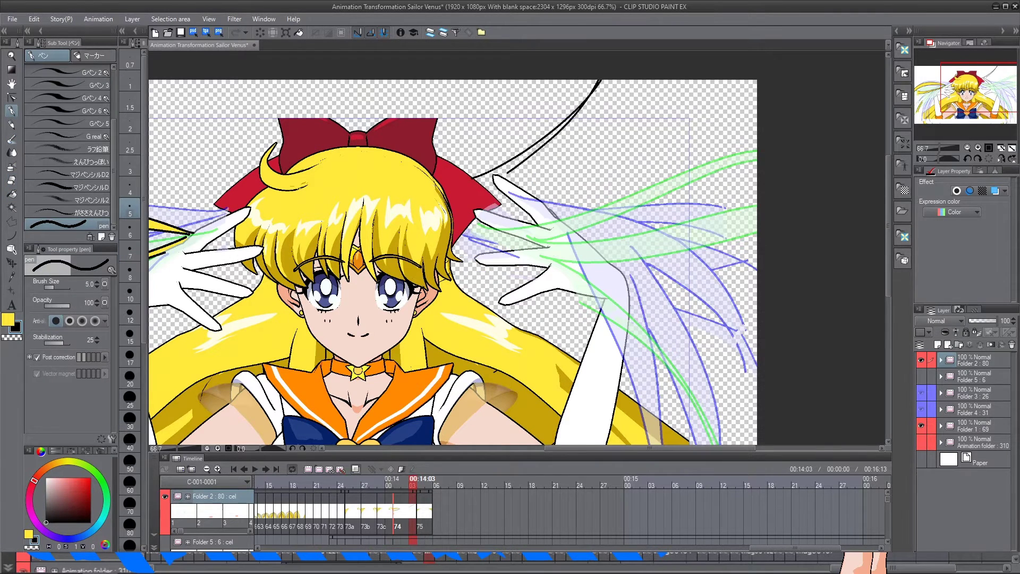
left_click_drag(758, 110, 544, 182)
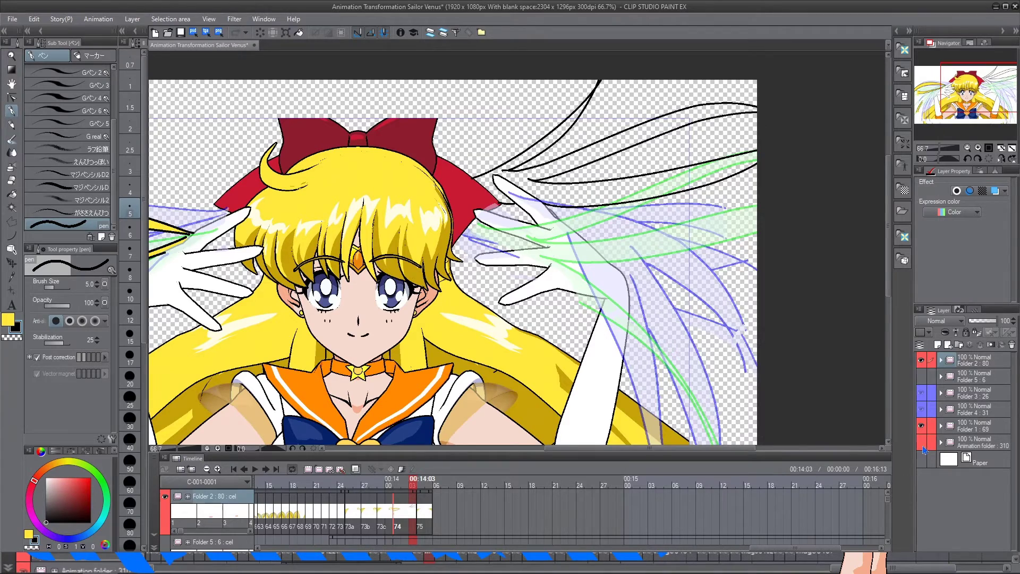
Show the Animation folder and draw the remaining flowing strands behind and below the right hand on it
left_click(922, 445)
left_click_drag(682, 194, 758, 192)
left_click_drag(758, 220, 581, 244)
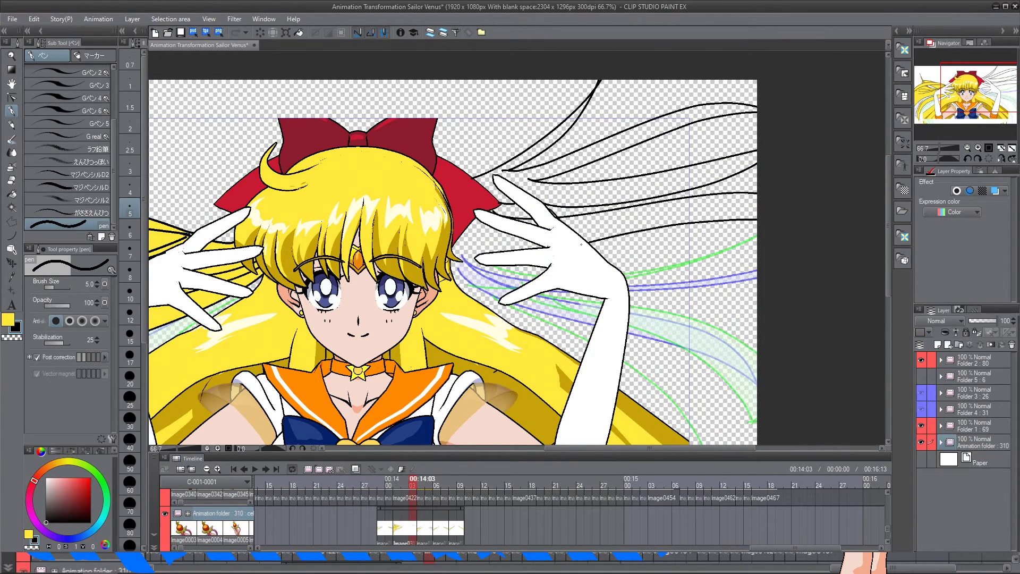
left_click_drag(478, 255, 393, 222)
left_click(11, 194)
left_click(8, 320)
left_click_drag(695, 335, 689, 283)
left_click(11, 110)
left_click_drag(531, 213, 534, 327)
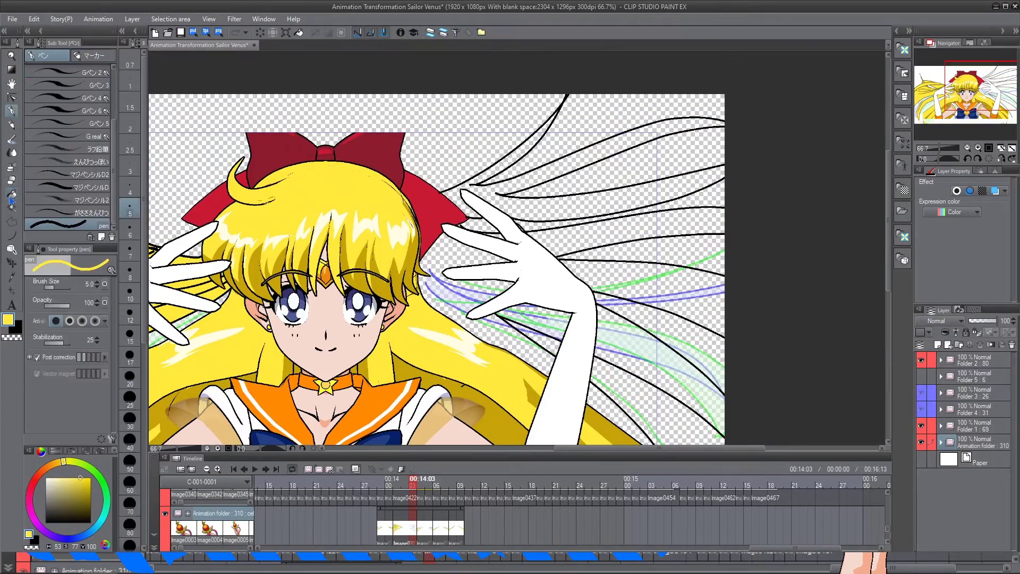
Fill the lower strands and the gaps around the right hand in the Animation folder with yellow
left_click(12, 196)
left_click(664, 417)
left_click(451, 297)
left_click(664, 371)
left_click(663, 292)
left_click(664, 226)
scroll(488, 257, "up", 3)
key("p")
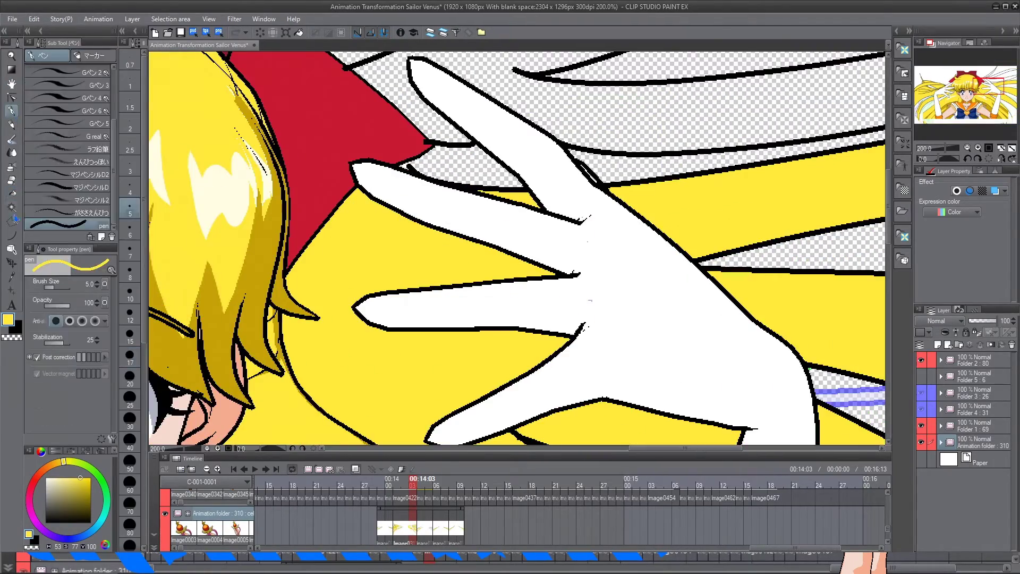
Switch to Folder 2 and fill the upper right strands at 14:03 with yellow
left_click(11, 194)
scroll(451, 239, "down", 3)
left_click_drag(223, 244, 537, 255)
scroll(453, 257, "up", 2)
scroll(453, 257, "down", 2)
left_click_drag(638, 255, 377, 216)
left_click(548, 140, "ctrl+shift")
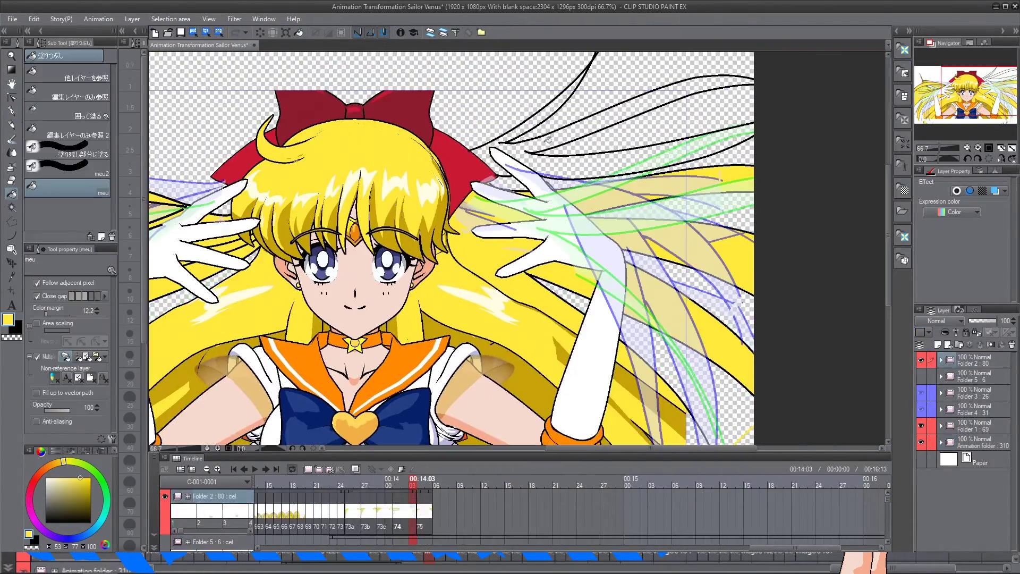
Draw long flowing strands above the left hair mass at 14:03 with the size 5 black pen and fill them with yellow
key("h")
key("p")
key("x")
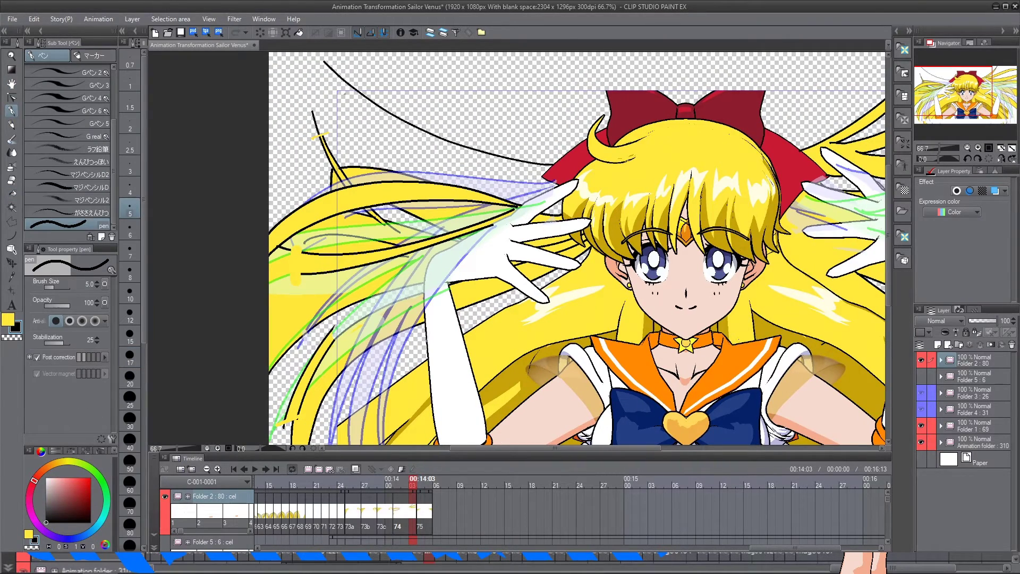
left_click(7, 319)
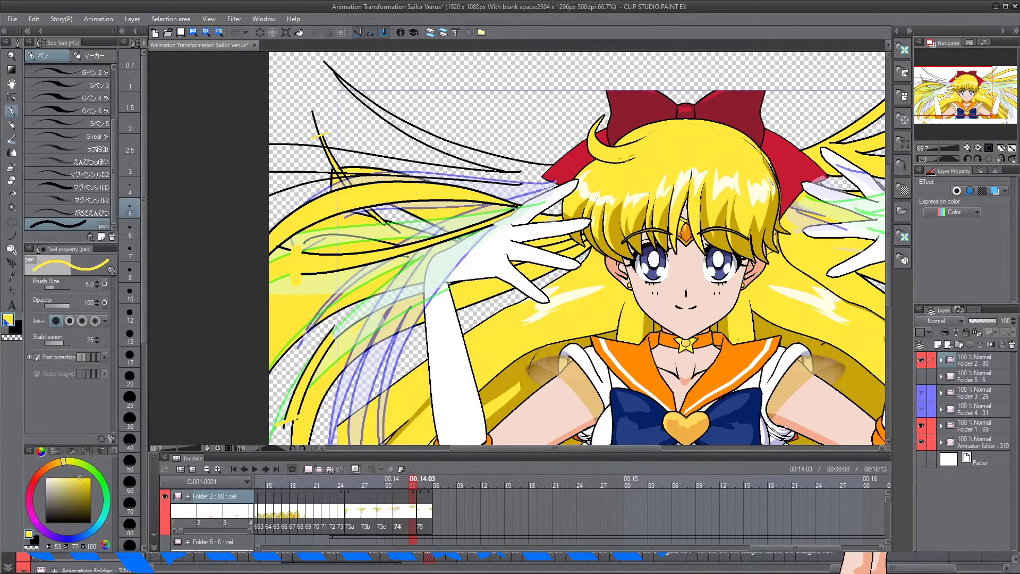
left_click(11, 195)
left_click(528, 175)
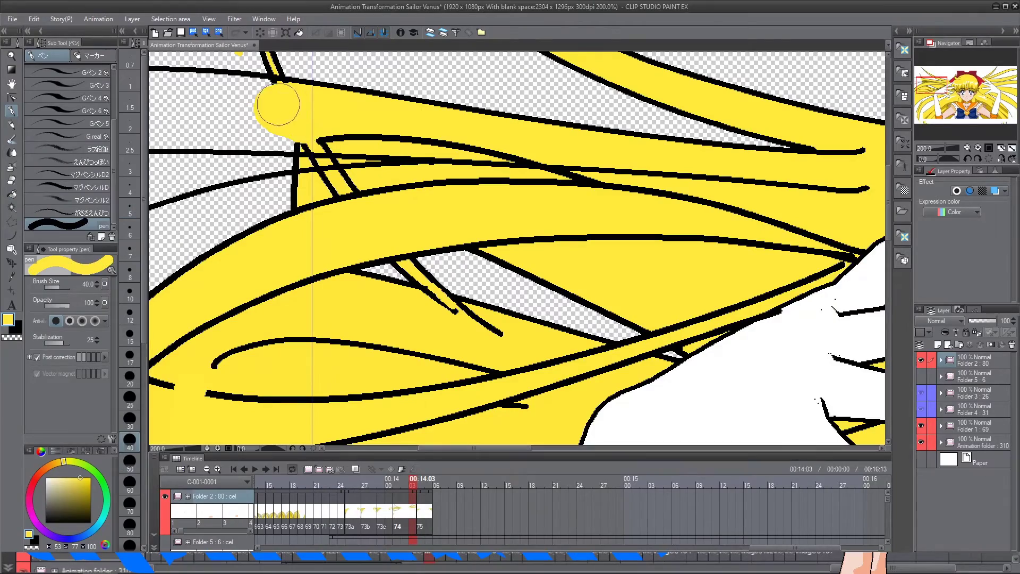
Paint yellow over the crossing lines in the left hair mass at 14:03 with an enlarged pen and fill the remaining gaps
key("bracketright")
key("bracketright")
left_click_drag(336, 186, 339, 184)
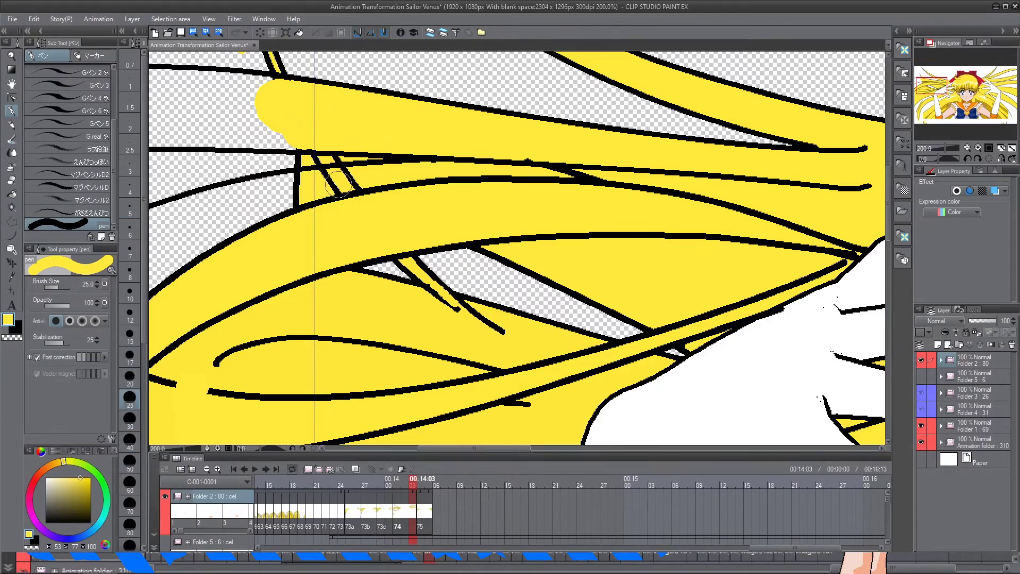
key("ctrl+0")
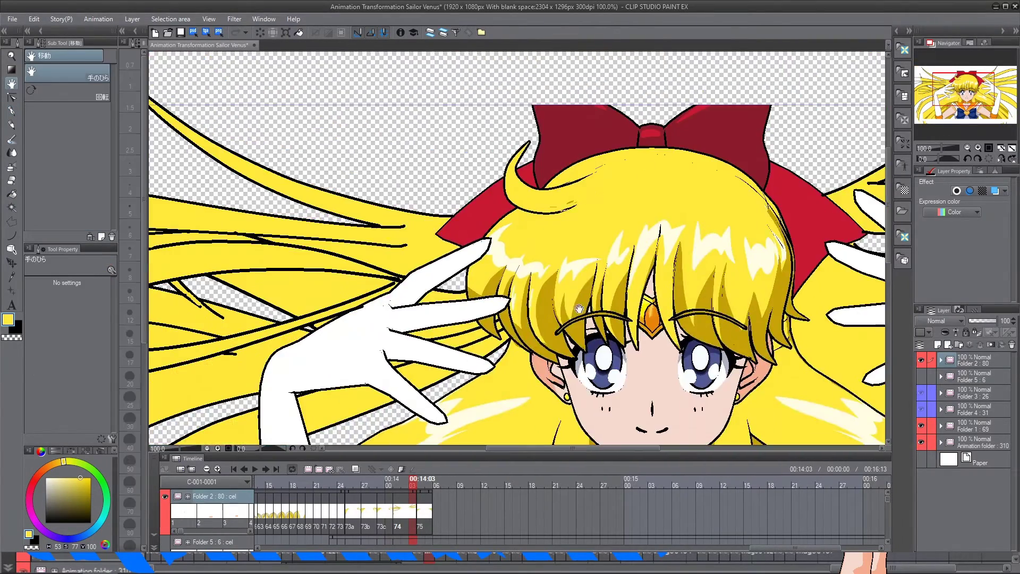
key("g")
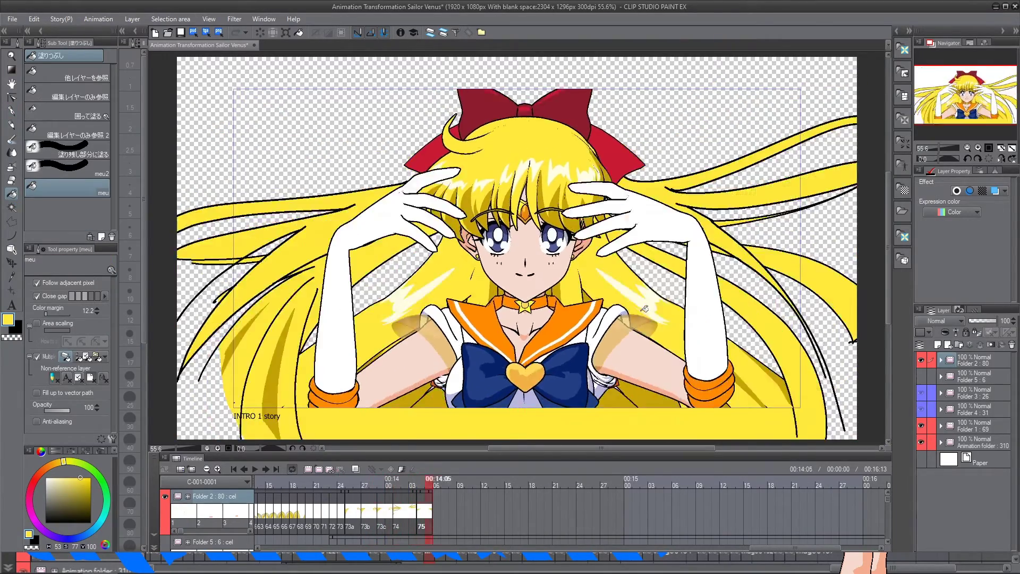
Clean up the overlapping strand ends on cel 75 at 14:04 with a size 17 yellow pen
left_click(421, 518)
left_click(9, 113)
scroll(234, 202, "up", 6)
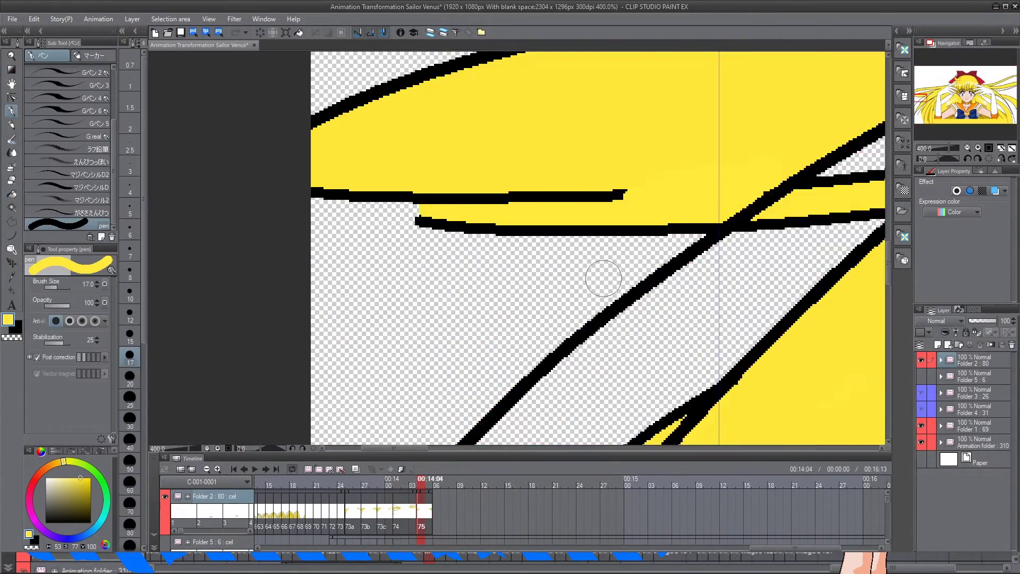
scroll(603, 278, "down", 5)
left_click_drag(729, 331, 679, 358)
key("i")
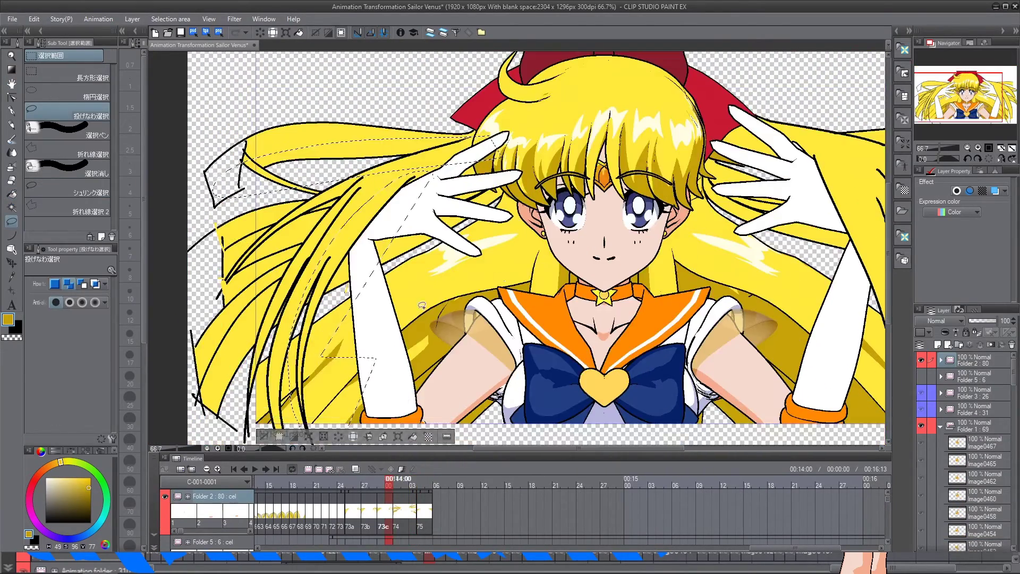
Outline shadow areas on the left hair mass of cel 73c with the lasso and fill them with darker yellow
key("g")
left_click_drag(313, 297, 430, 148)
key("ctrl+d")
key("m")
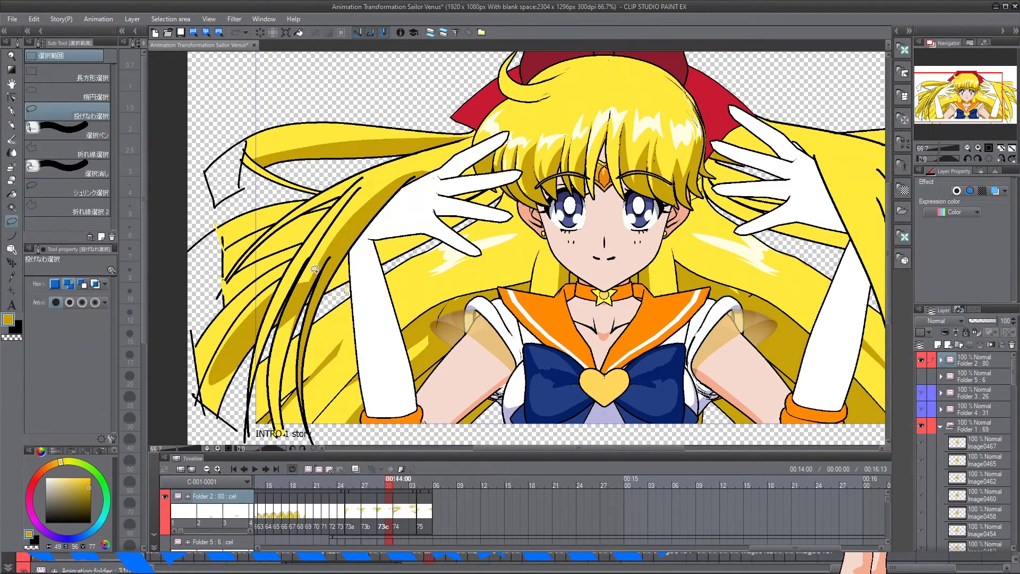
key("g")
left_click(287, 341, "alt")
left_click(291, 323)
key("ctrl+d")
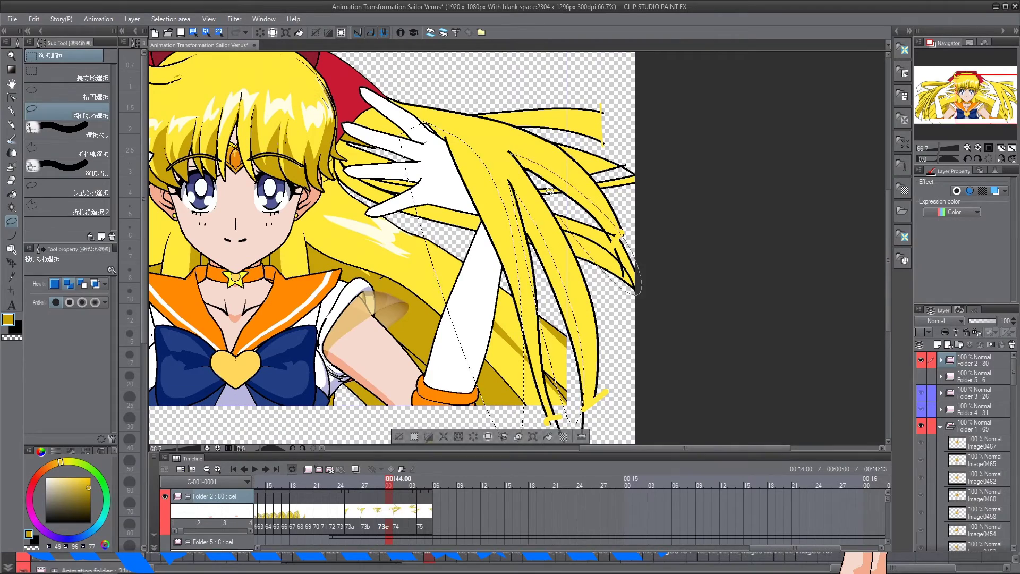
Fill the lassoed shadow areas on the right hair mass of cel 73c with darker yellow
key("ctrl+d")
key("g")
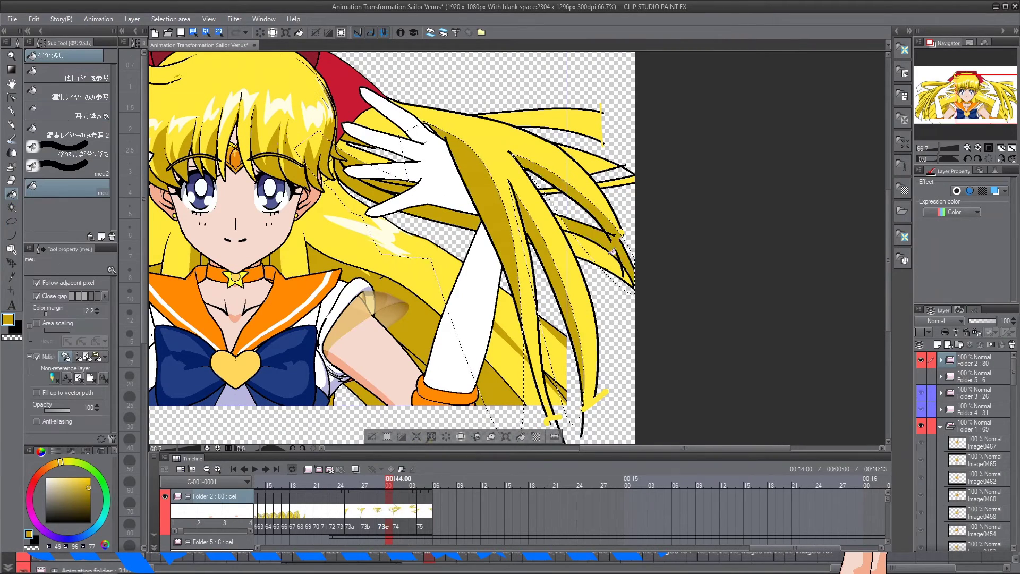
key("p")
key("g")
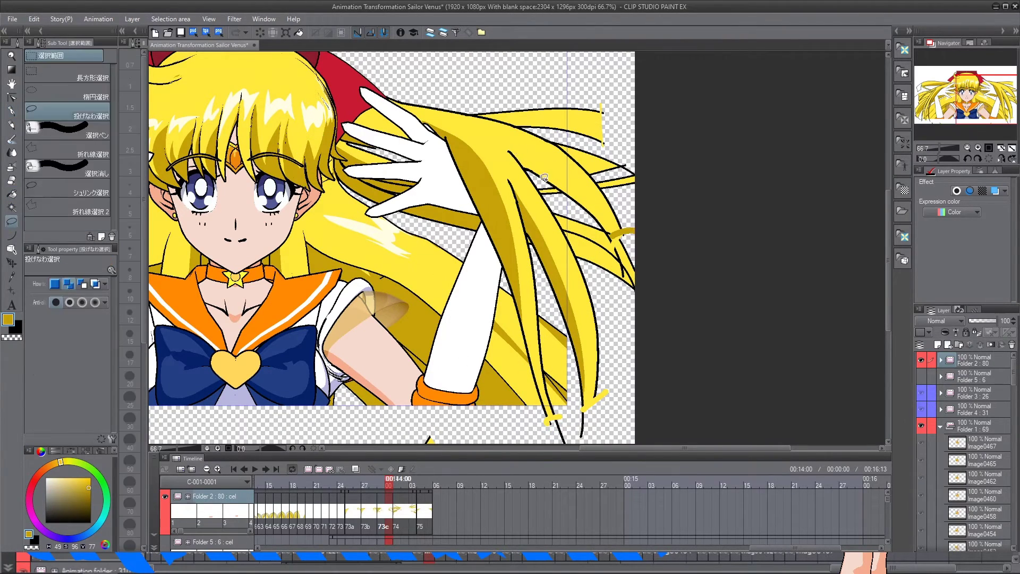
Lasso and fill darker yellow shadows on the thinner left strands of cel 73c
mouse_move(422, 252)
left_mouse_down()
mouse_move(821, 311)
mouse_move(836, 254)
left_mouse_up()
key("m")
left_click_drag(375, 211, 384, 225)
key("g")
left_click(273, 263)
key("ctrl+d")
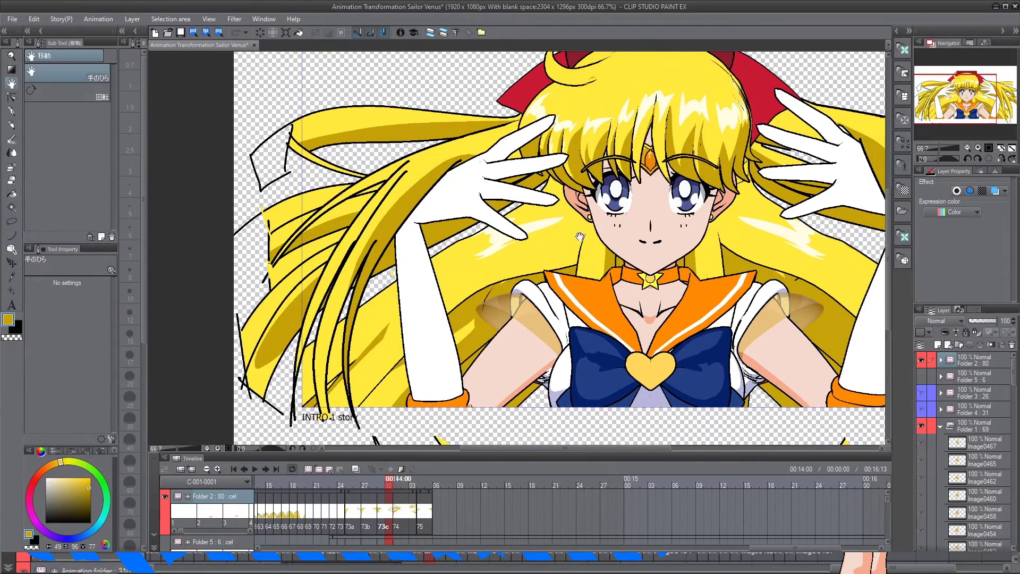
Shade the right strands of cel 74 at 14:01 with lassoed darker yellow areas, including the hair beside the bow
left_click_drag(581, 241, 190, 262)
key("p")
key("Right")
mouse_move(484, 199)
left_mouse_down()
mouse_move(540, 303)
mouse_move(514, 269)
left_mouse_up()
key("m")
key("g")
left_click(678, 245)
key("ctrl+d")
key("m")
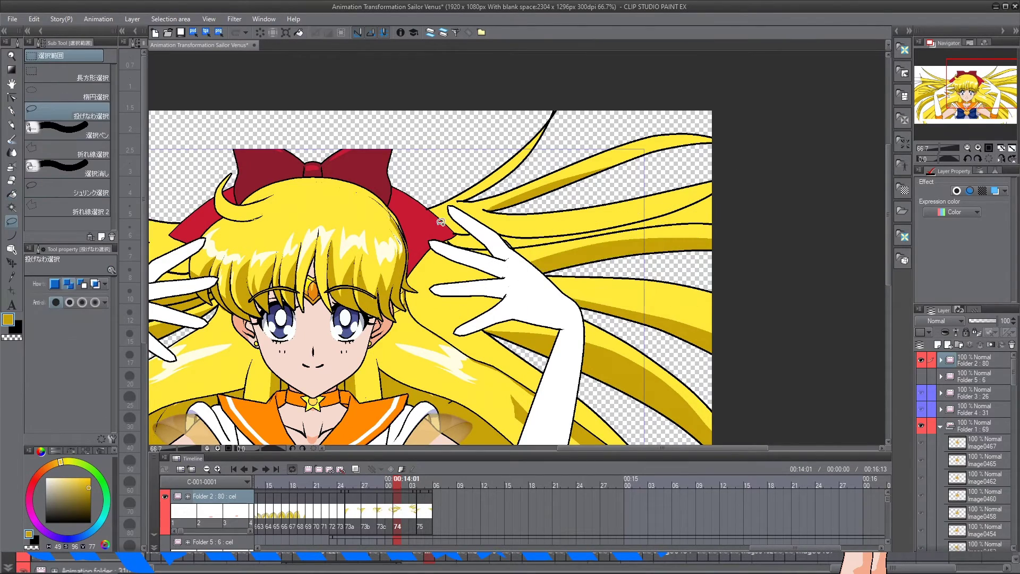
left_click_drag(440, 225, 422, 232)
key("g")
key("ctrl+d")
Lasso the hair showing between the right hand's fingers on cel 73c and fill its shadows with darker yellow
key("Left")
key("m")
left_click_drag(436, 300, 414, 313)
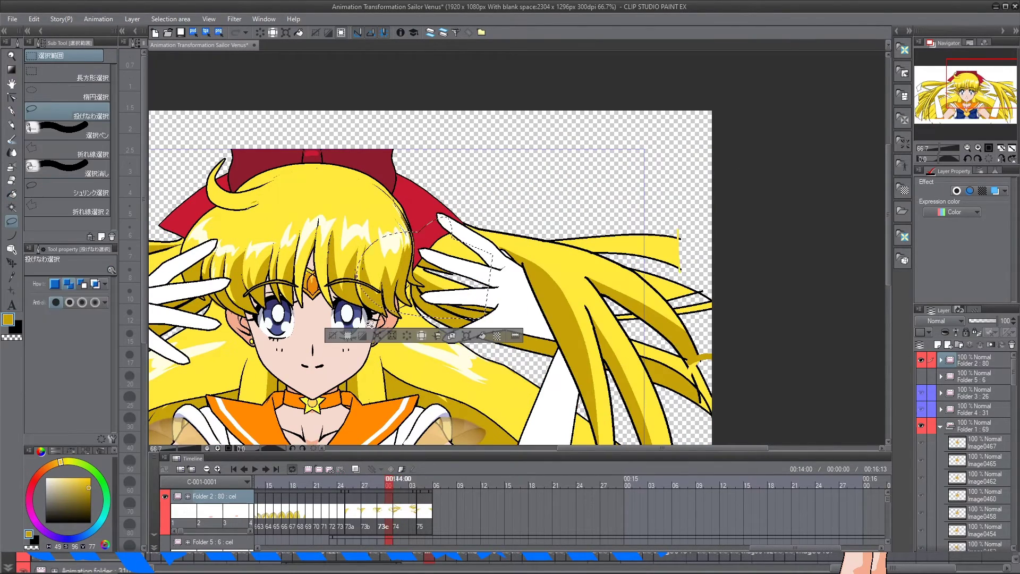
key("g")
key("ctrl+d")
Lasso the inner edge of the left hair mass and its upper strand on cel 73b and fill them with darker yellow
key("Left")
left_click_drag(277, 367, 586, 274)
key("m")
left_click_drag(477, 184, 223, 276)
left_click_drag(529, 146, 228, 238)
left_click_drag(477, 181, 359, 480)
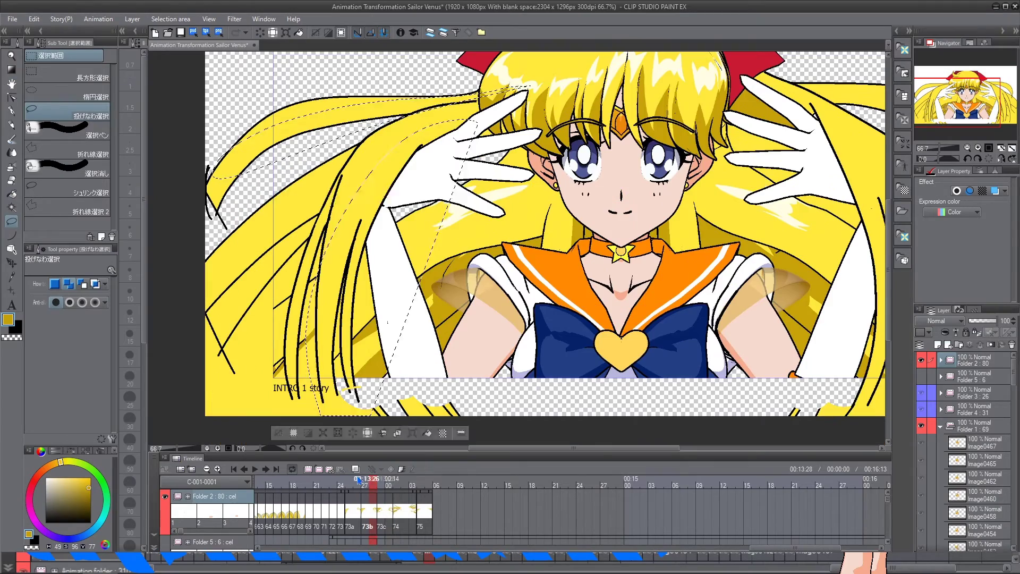
key("ctrl+d")
key("g")
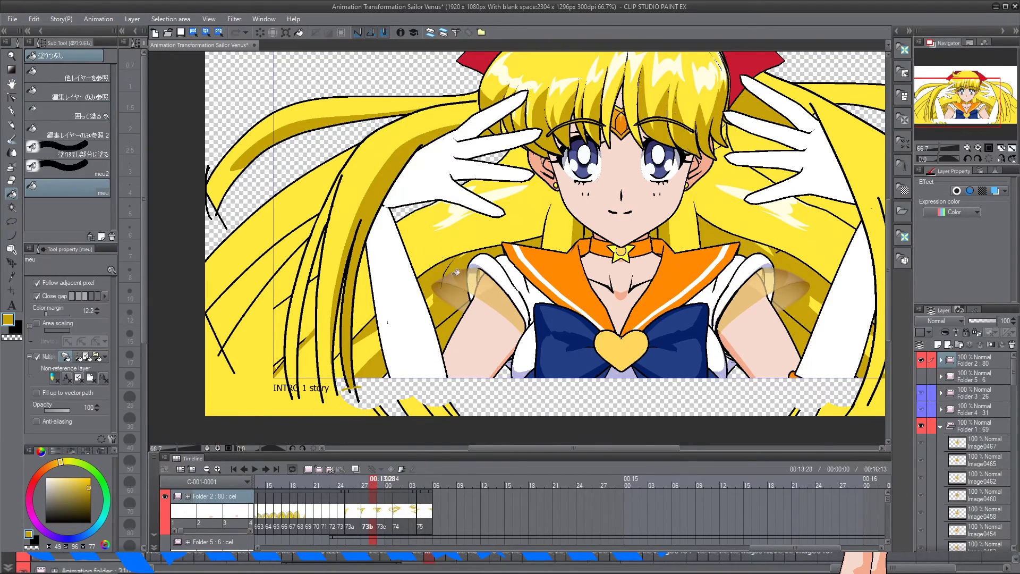
Add a curved darker yellow shadow to the outer left strand of cel 73b using a lasso selection
key("m")
mouse_move(335, 196)
left_mouse_down()
mouse_move(287, 329)
mouse_move(249, 270)
left_mouse_up()
key("ctrl+d")
left_click_drag(375, 196, 319, 287)
key("g")
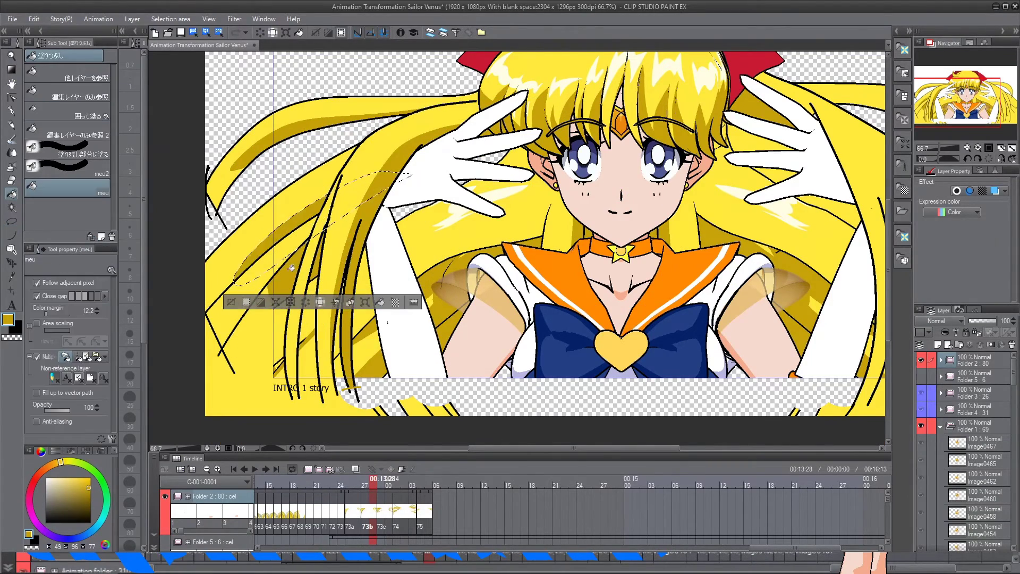
key("ctrl+d")
Lasso the long shadow along the left hair mass from the hand to the strand tips and fill it with darker yellow
left_click(979, 102)
left_click(1000, 159)
key("m")
mouse_move(511, 155)
left_mouse_down()
mouse_move(387, 139)
mouse_move(388, 413)
left_mouse_up()
left_click_drag(329, 181, 239, 340)
key("ctrl+z")
key("g")
left_click(372, 175)
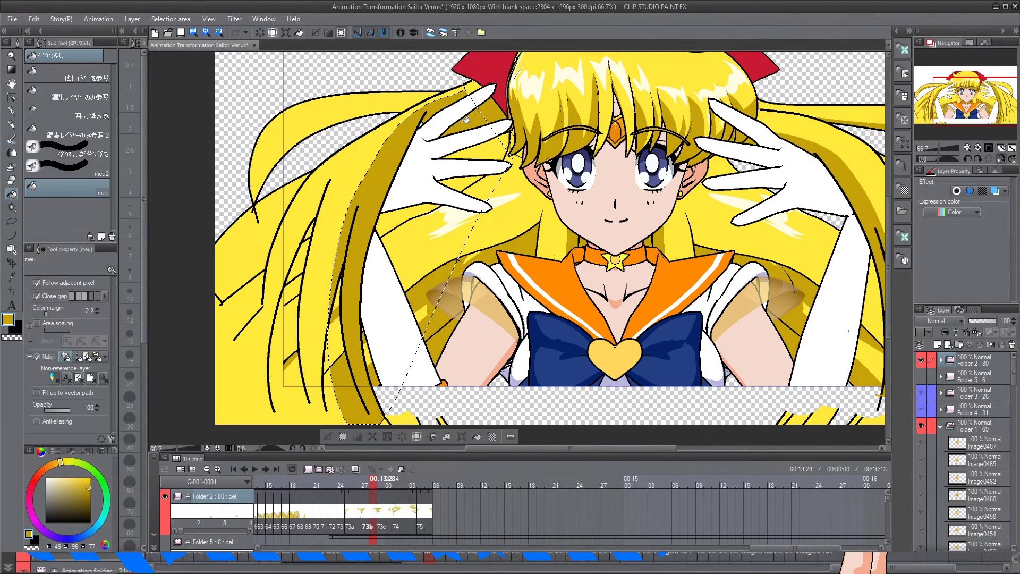
key("ctrl+d")
Shade the thinner strands of the left hair mass with lassoed darker yellow areas and flip the canvas view horizontally
key("m")
left_click_drag(352, 342, 356, 383)
left_click_drag(355, 344, 361, 381)
key("g")
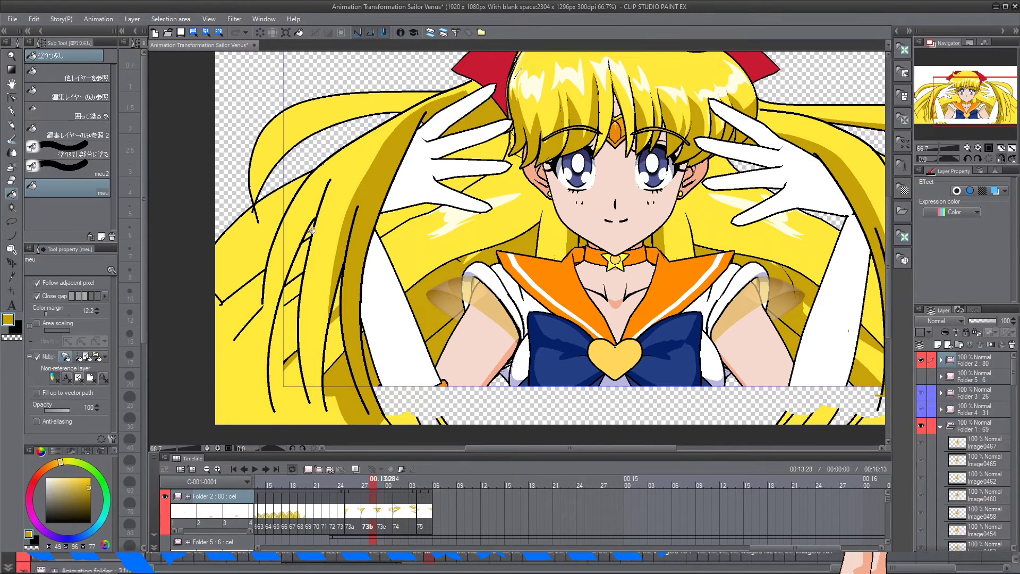
key("m")
mouse_move(365, 285)
left_mouse_down()
mouse_move(250, 391)
mouse_move(407, 288)
left_mouse_up()
key("g")
left_click(287, 345)
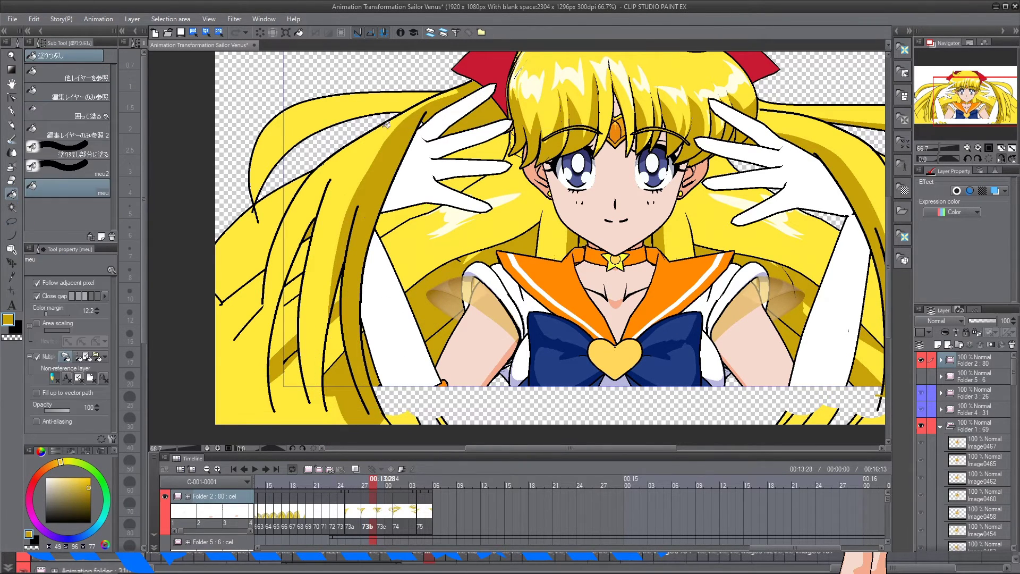
left_click(1012, 148)
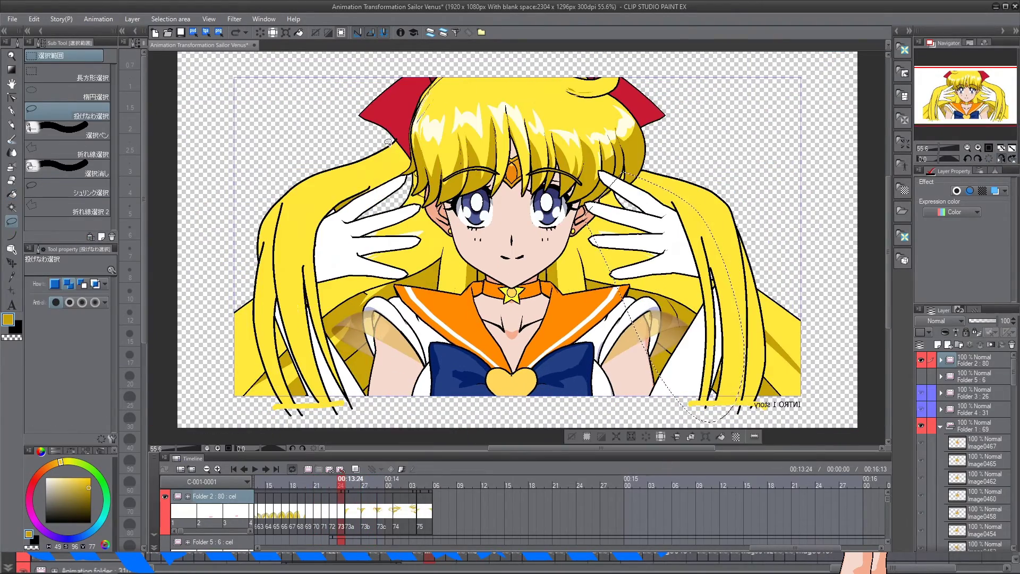
Lasso the inner side of the remaining hair mass on cel 73, fill both with darker yellow and restore the unflipped view
left_click_drag(387, 142, 318, 414)
key("g")
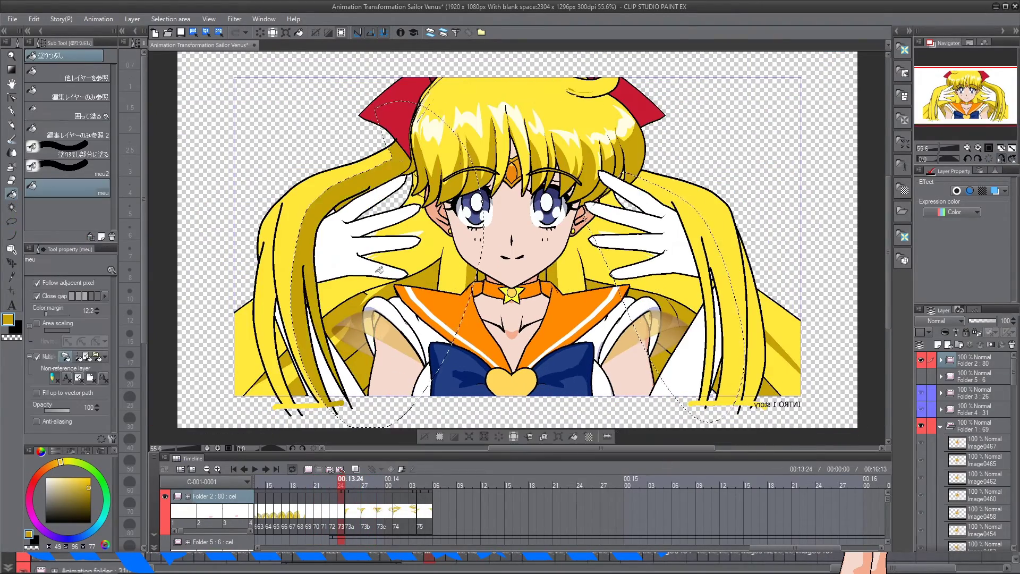
key("h")
key("ctrl+d")
Lasso the inner edge of the left hair mass on cel 72 and fill it with darker yellow
key("Left")
key("m")
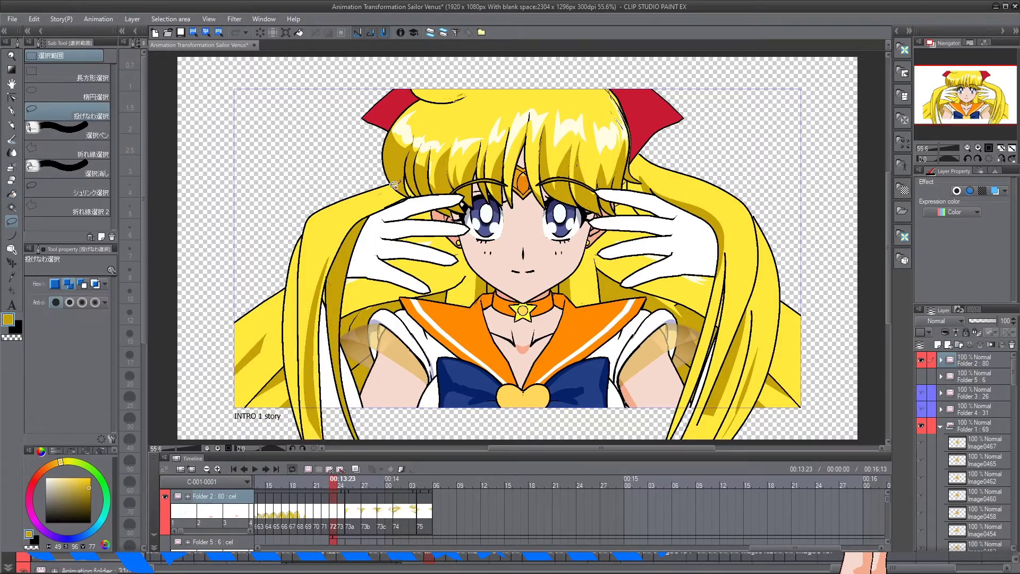
left_click_drag(466, 176, 332, 286)
left_click_drag(430, 245, 355, 429)
key("g")
Shade the inner side of the left hair mass on cel 71 with a lassoed darker yellow area and compare neighbouring cels
key("Left")
key("m")
left_click_drag(403, 213, 313, 431)
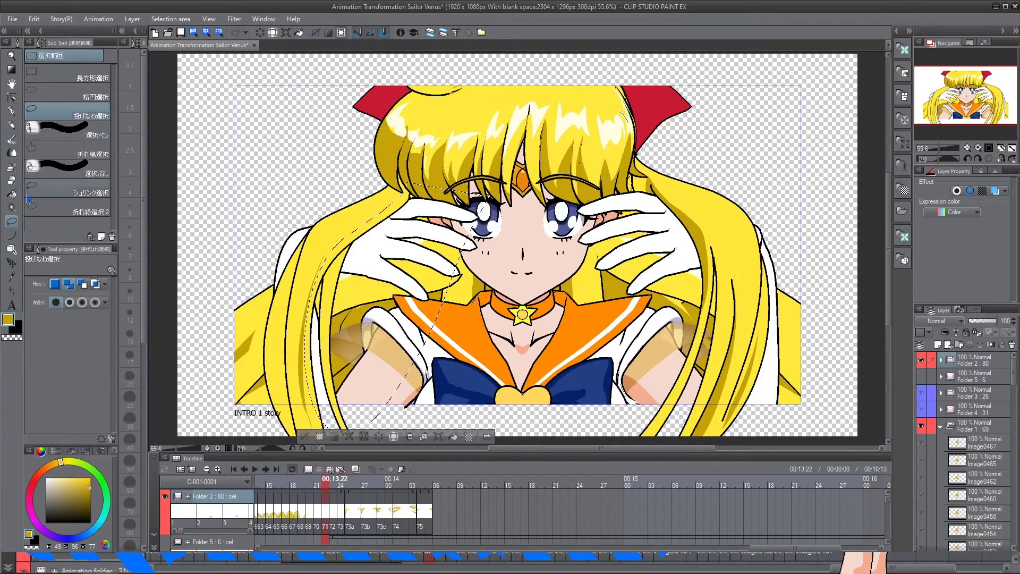
key("g")
key("Right")
key("Left")
key("Left")
key("ctrl+d")
key("Right")
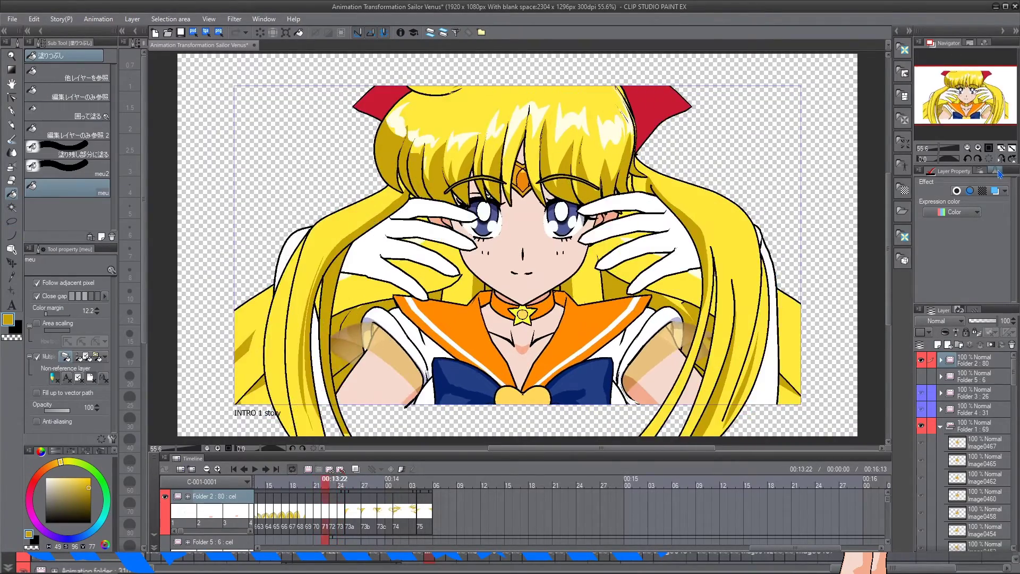
Lasso the root of the right hair mass beside the bow on cel 73a and shade it darker yellow
key("Right")
key("m")
key("ctrl+d")
left_click_drag(638, 179, 597, 164)
key("Right")
key("Right")
key("m")
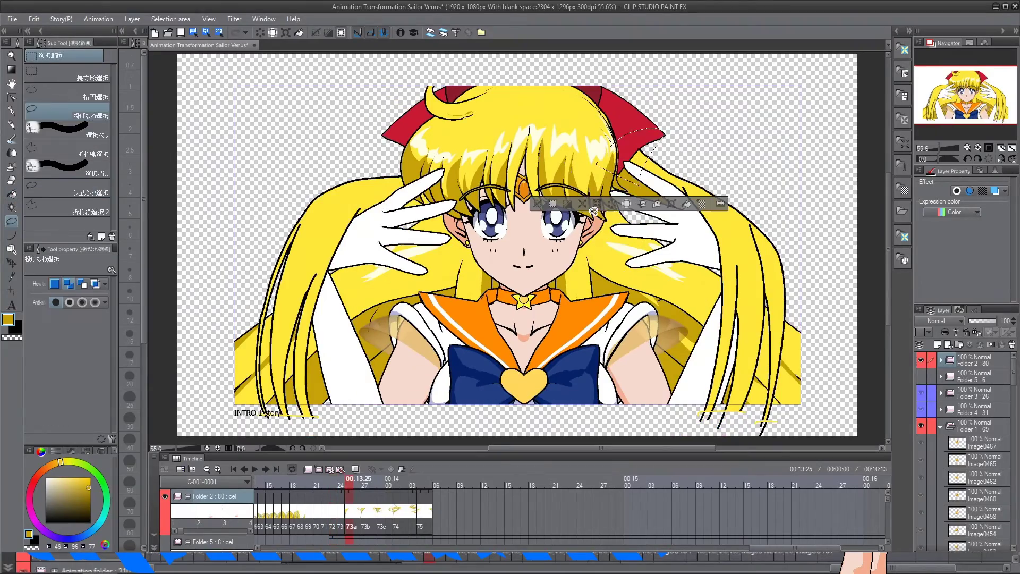
Lasso the long inner side of the left hair mass on cel 73a and fill it with darker yellow
key("Right")
key("Right")
key("Right")
key("Right")
key("Right")
key("m")
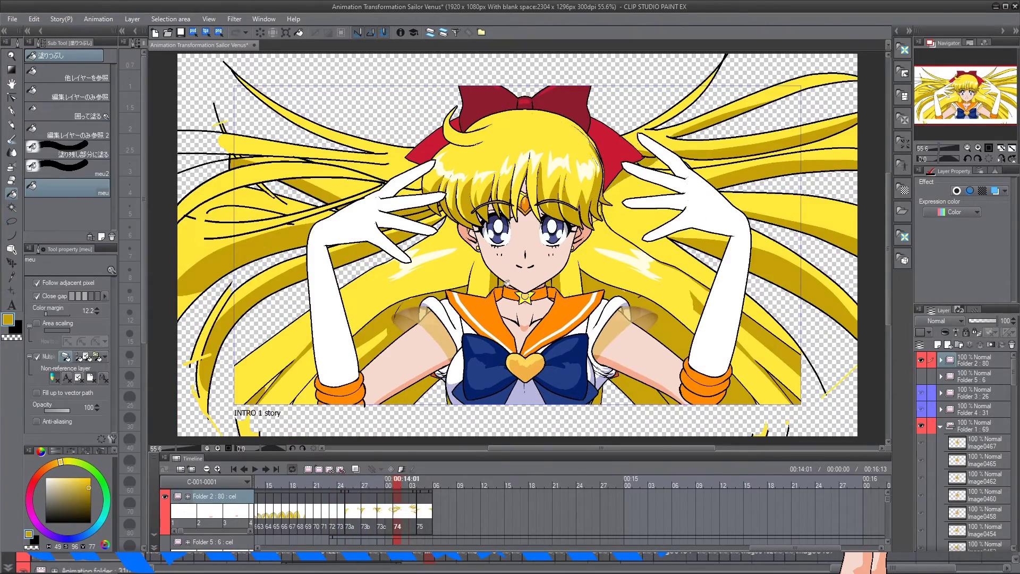
key("Right")
key("Left")
key("Left")
key("Left")
key("Left")
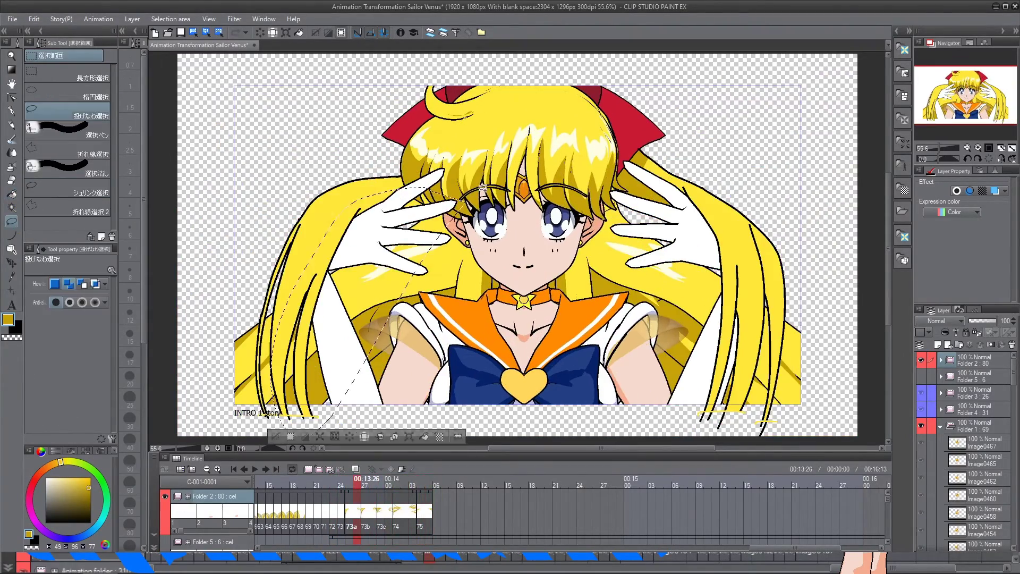
key("g")
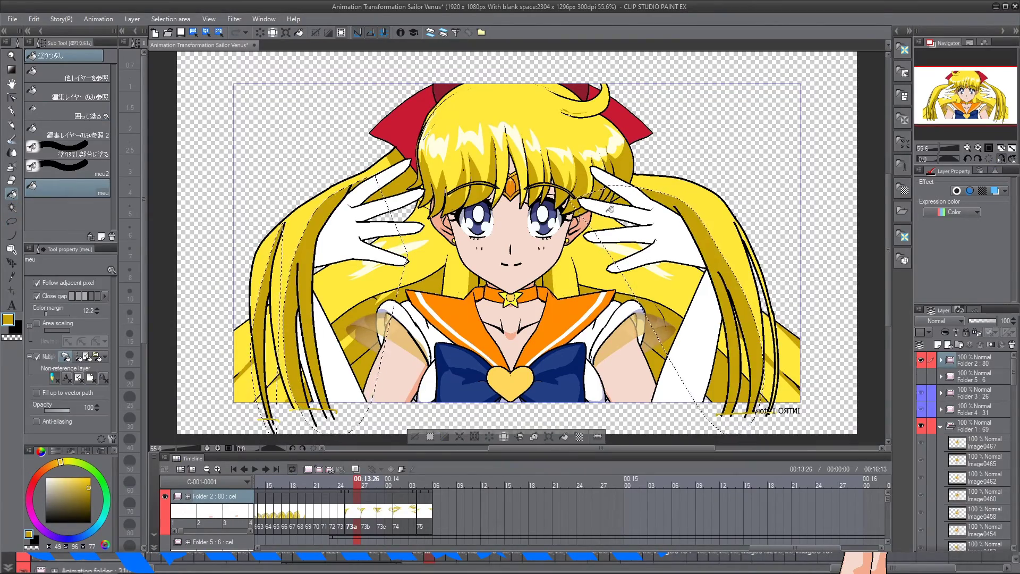
Step through cels 73a to 75 to examine how the hair shading carries across the frames
key("Right")
key("Right")
key("Right")
key("Right")
key("Right")
key("Right")
key("Right")
key("Right")
key("Left")
key("Right")
key("Left")
Shade the left and right hair strands on cel 75 with lassoed darker yellow fills
key("m")
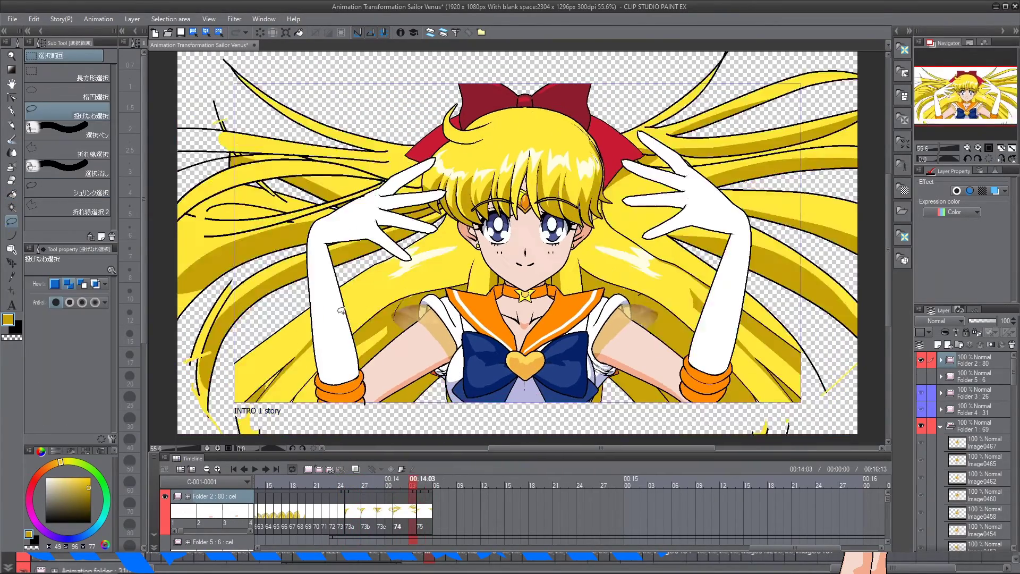
key("Right")
left_click_drag(406, 225, 396, 201)
key("g")
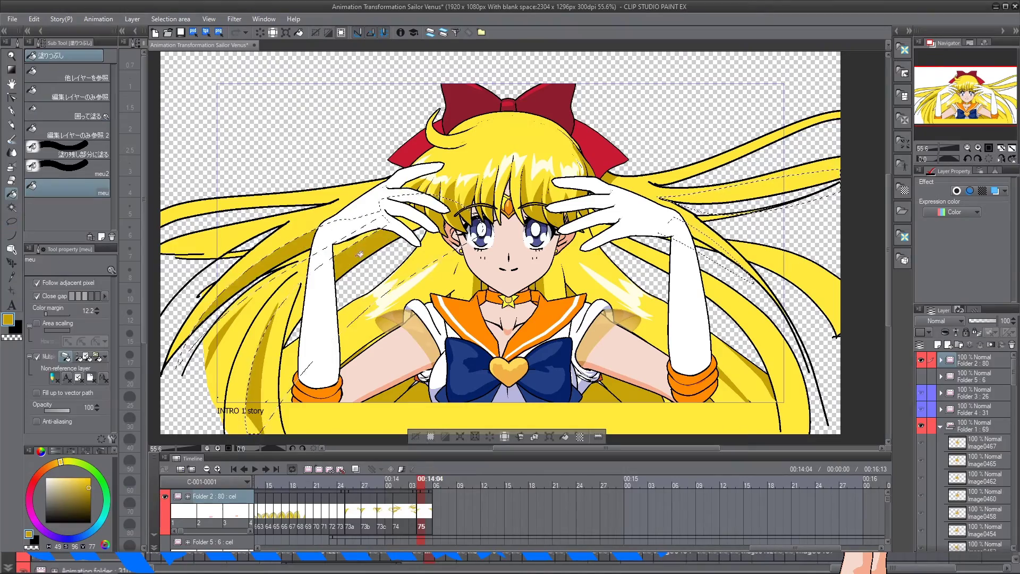
key("Left")
key("Right")
key("m")
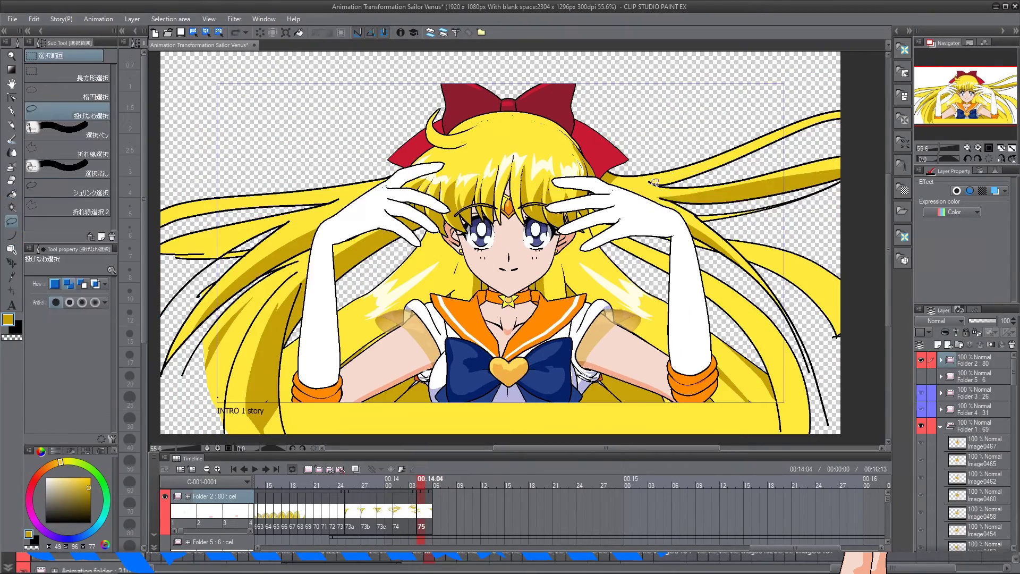
key("g")
key("Left")
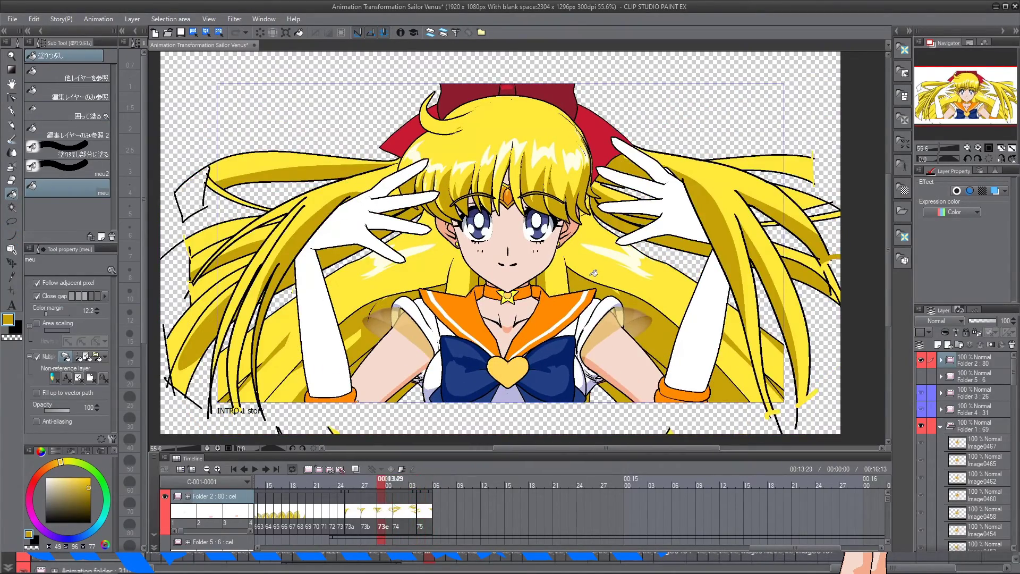
key("Right")
Play the animation from the first frame to review it, pause playback and go to the last frame
left_click(254, 468)
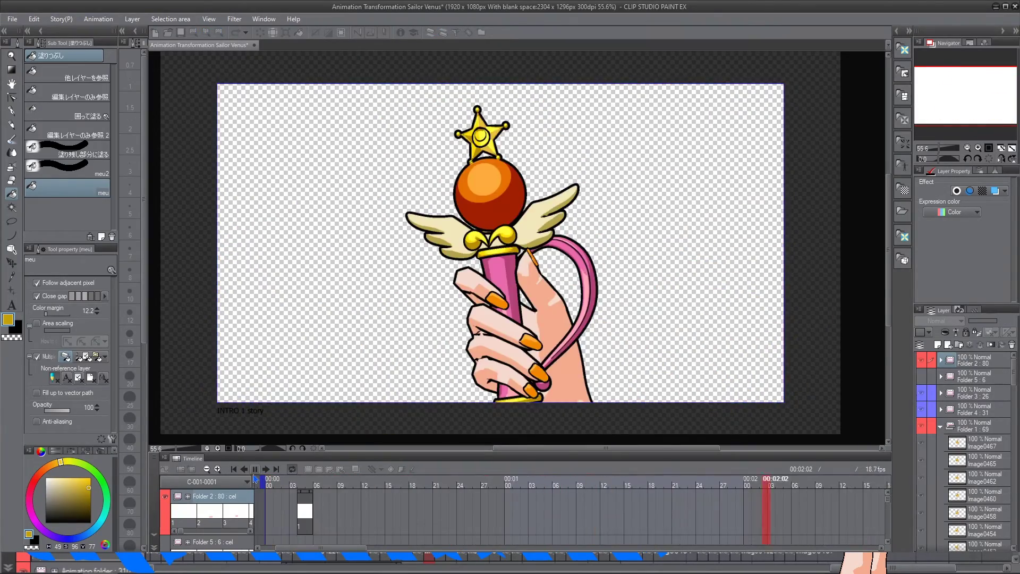
left_click(254, 469)
left_click(276, 468)
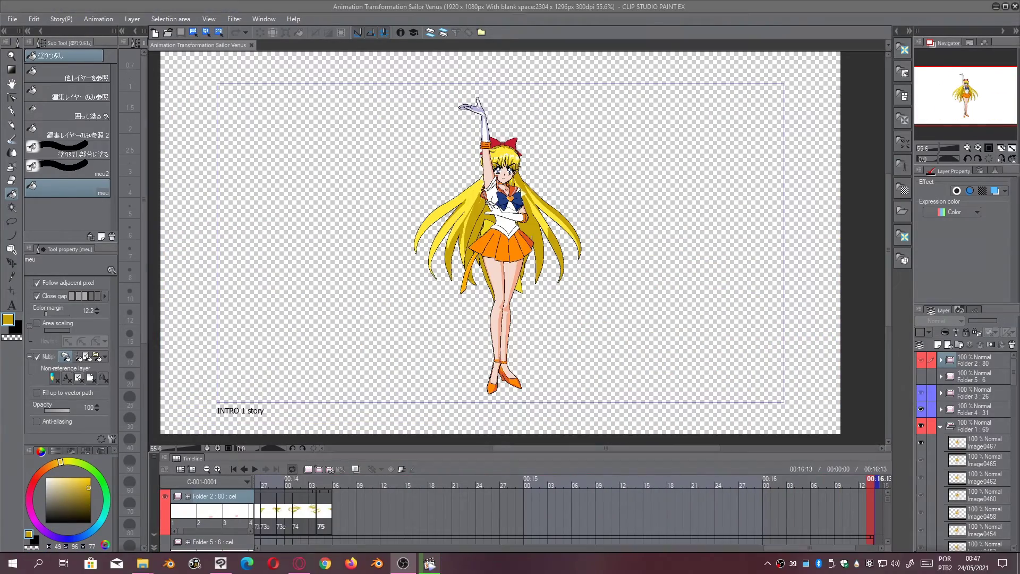
left_click(98, 18)
left_click(326, 191)
key("Return")
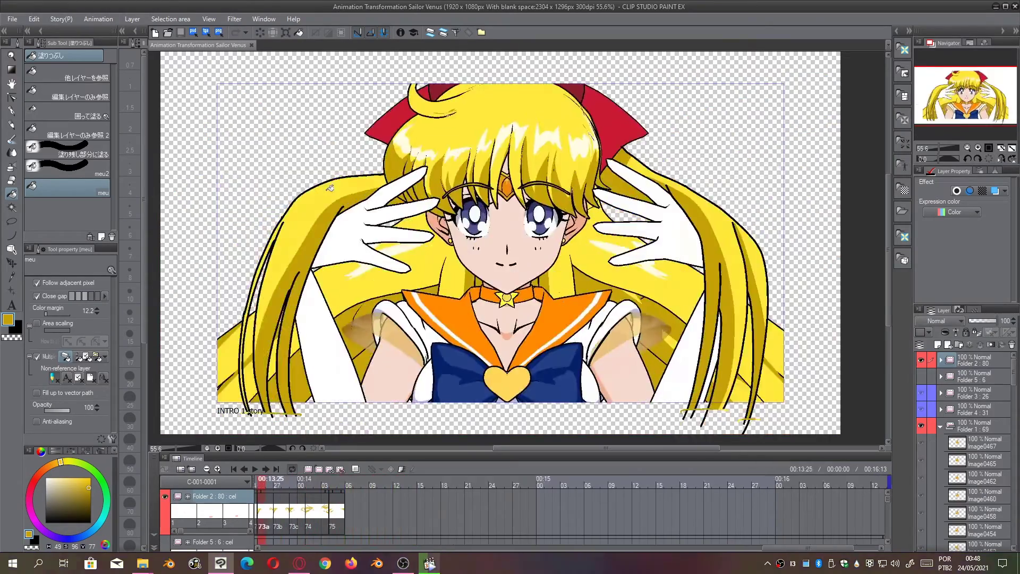
Lasso shadows on the lower right and lower left hair strands of cel 60 and fill them with darker yellow
mouse_move(702, 267)
left_mouse_down()
mouse_move(754, 382)
mouse_move(832, 399)
left_mouse_up()
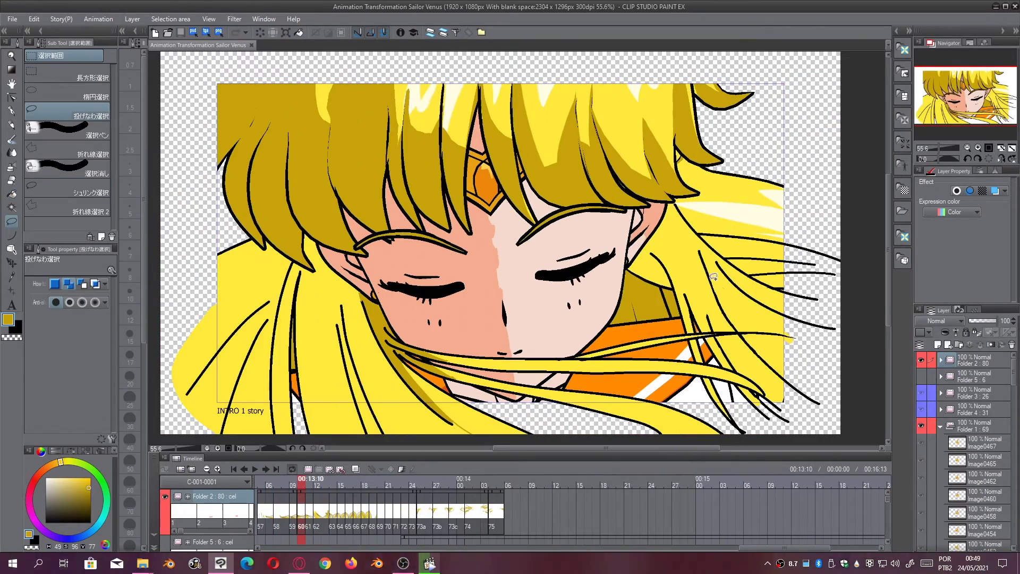
mouse_move(354, 420)
left_mouse_down()
mouse_move(366, 362)
mouse_move(346, 330)
left_mouse_up()
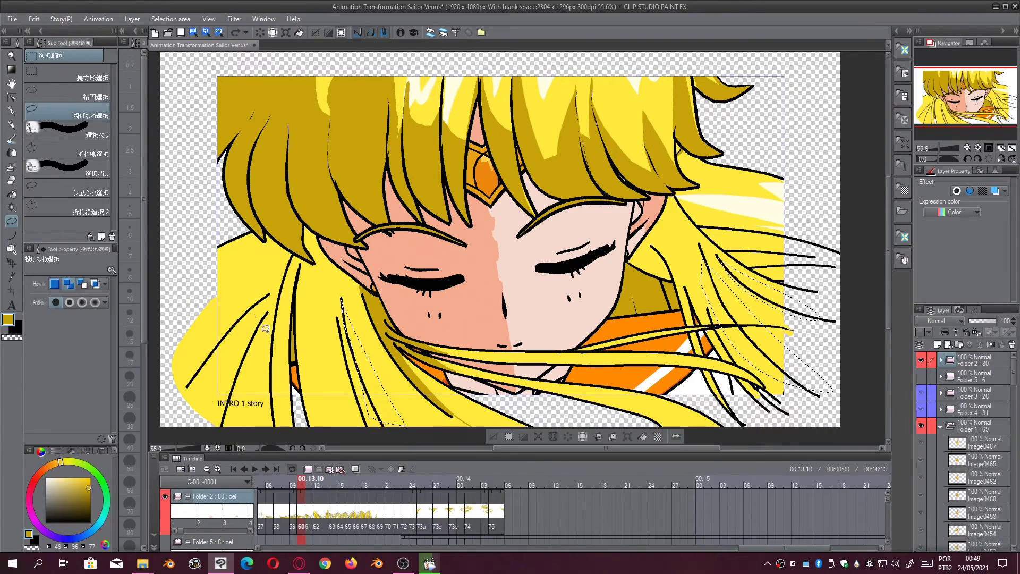
left_click_drag(265, 328, 249, 422)
key("g")
left_click(254, 372)
key("ctrl+d")
Add a narrow darker yellow shadow between the lower left strands of cel 60 using a lasso selection
key("m")
left_click_drag(329, 313, 350, 413)
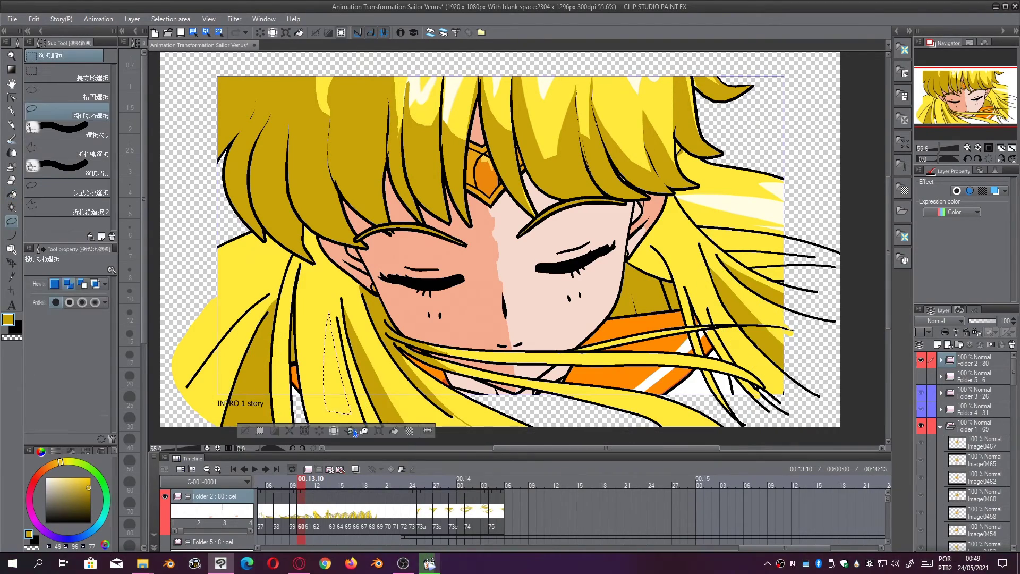
key("g")
left_click(338, 393)
key("ctrl+d")
Lasso the hair strand below the left ear on cel 59 and fill it with darker yellow
key("Left")
key("m")
left_click_drag(340, 329, 399, 409)
key("g")
left_click(348, 374)
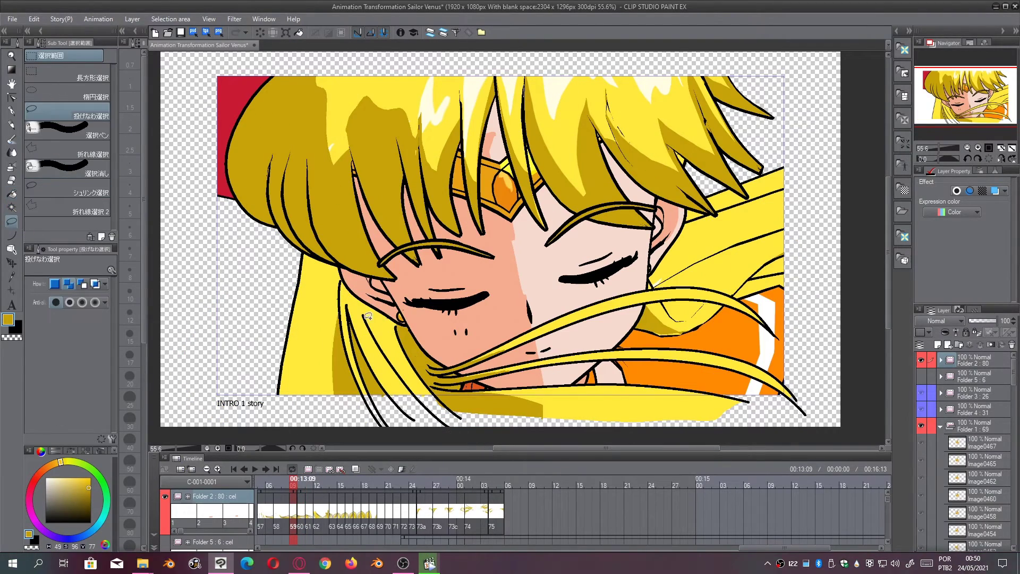
Set the pen brush size to 10 and ink the hair strand lines around and below the ear on cel 57
key("Left")
left_click(11, 110)
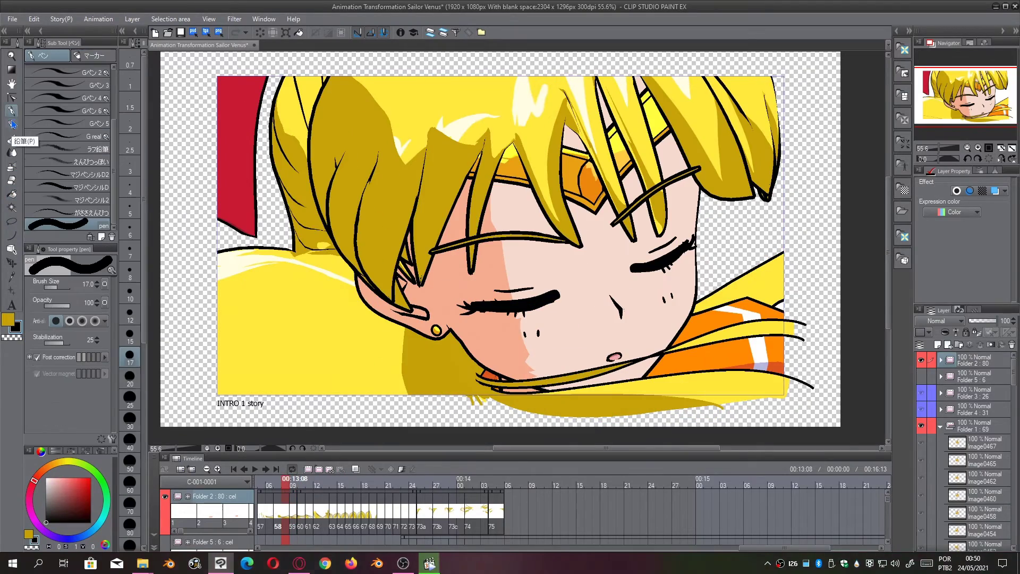
left_click(130, 279)
key("Left")
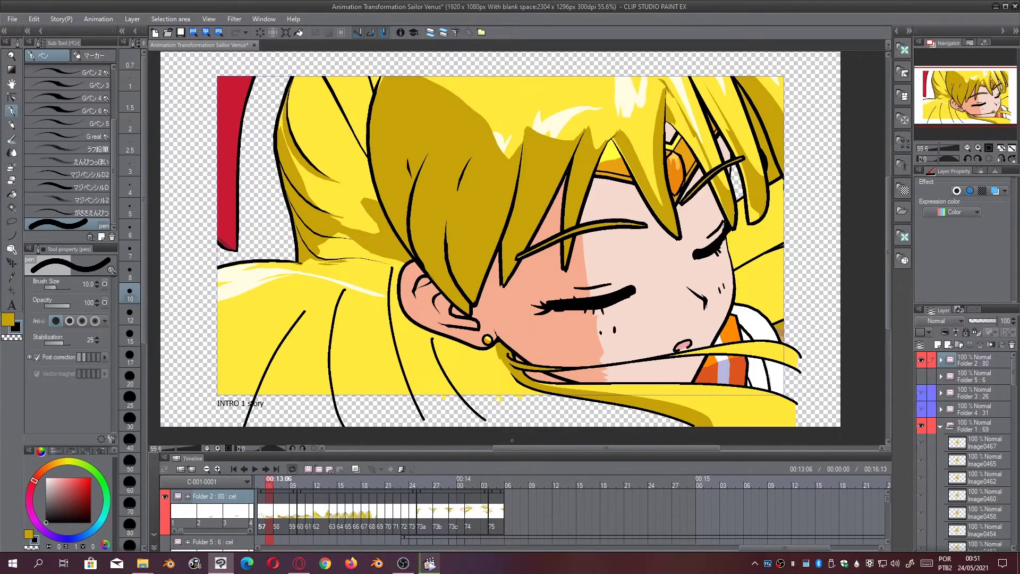
Lasso a shadow in the hair below the ear on cel 57 and fill it with darker yellow
key("m")
left_click_drag(404, 319, 499, 401)
key("g")
key("x")
left_click(441, 372)
left_click(423, 433)
key("p")
key("x")
Ink the loose hair strand lines below the ear on cel 58 with the size 10 pen and compare neighbouring cels
key("Right")
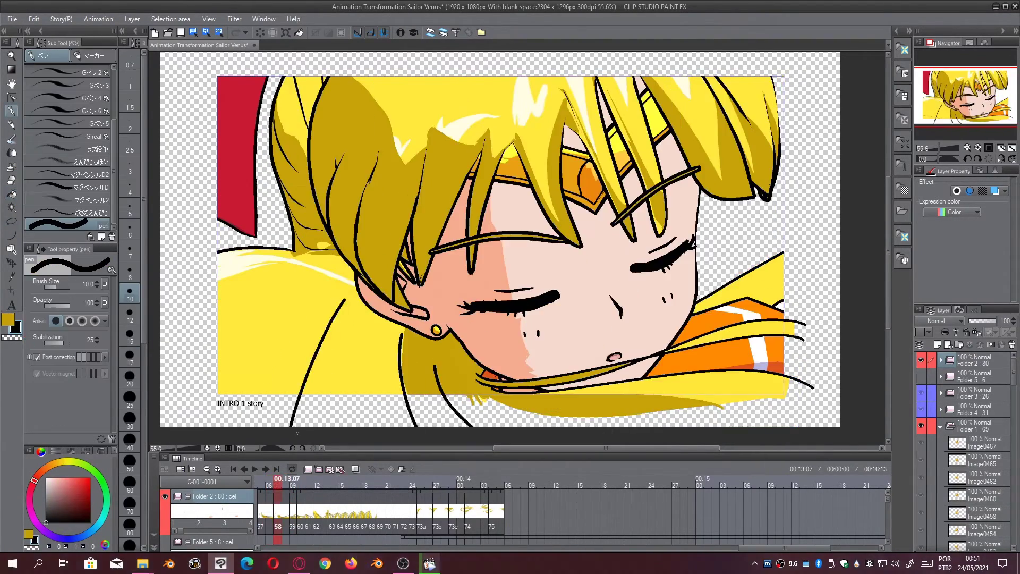
key("Left")
key("Right")
key("Right")
key("Right")
key("Right")
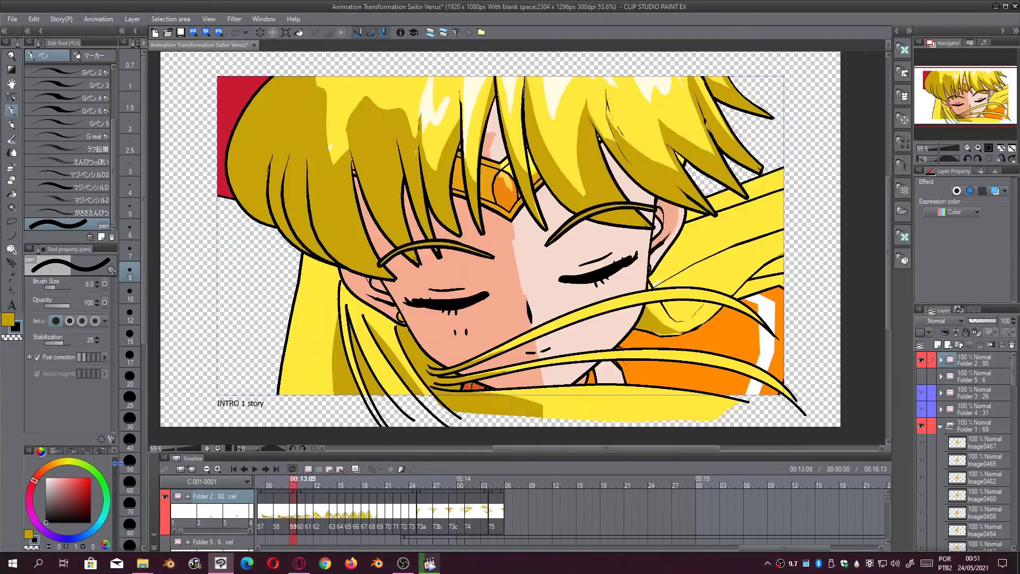
Ink long flowing hair strands across the lower right of cel 55 with the pen at brush size 12
key("Left")
key("Left")
key("Left")
key("Right")
key("Left")
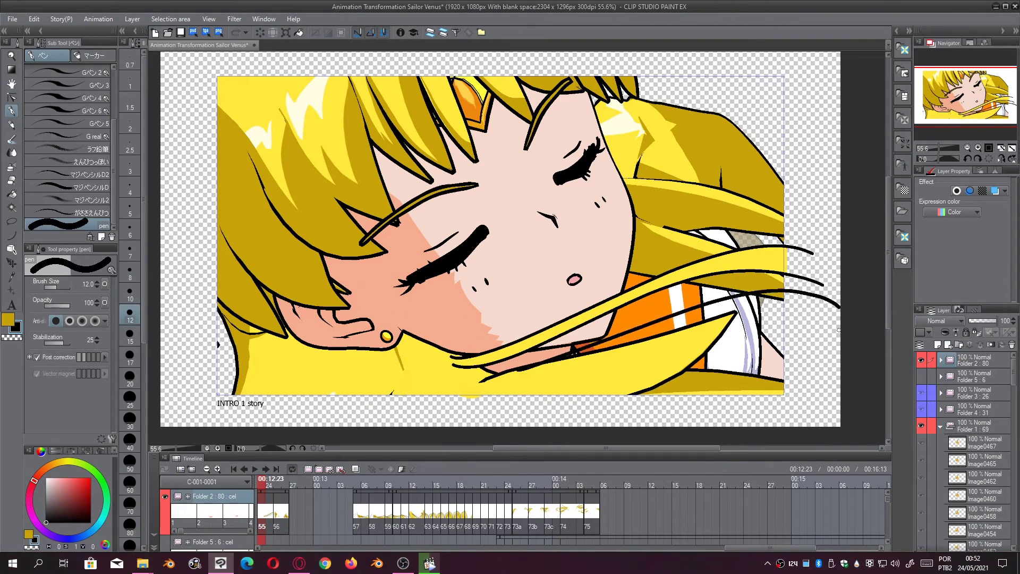
left_click_drag(565, 390, 828, 345)
left_click_drag(634, 360, 832, 400)
Pick the light yellow hair colour and close off the open strand tips on the right of cel 55 with it
key("g")
left_click(771, 259, "alt")
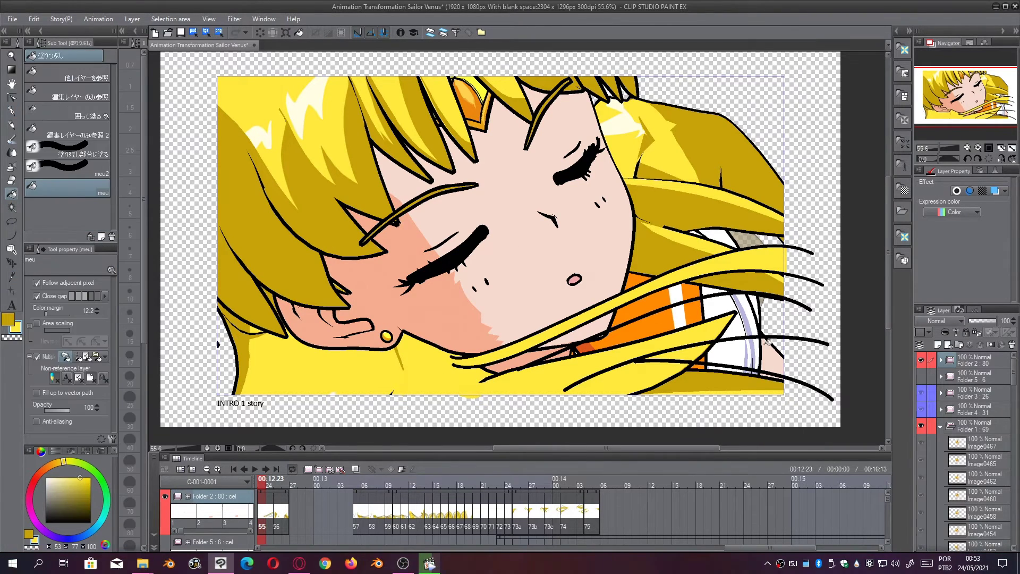
key("p")
mouse_move(807, 247)
left_mouse_down()
mouse_move(818, 292)
mouse_move(819, 424)
left_mouse_up()
Select the flowing strand area on cel 55 and fill the strands and their lower edge with light yellow
key("g")
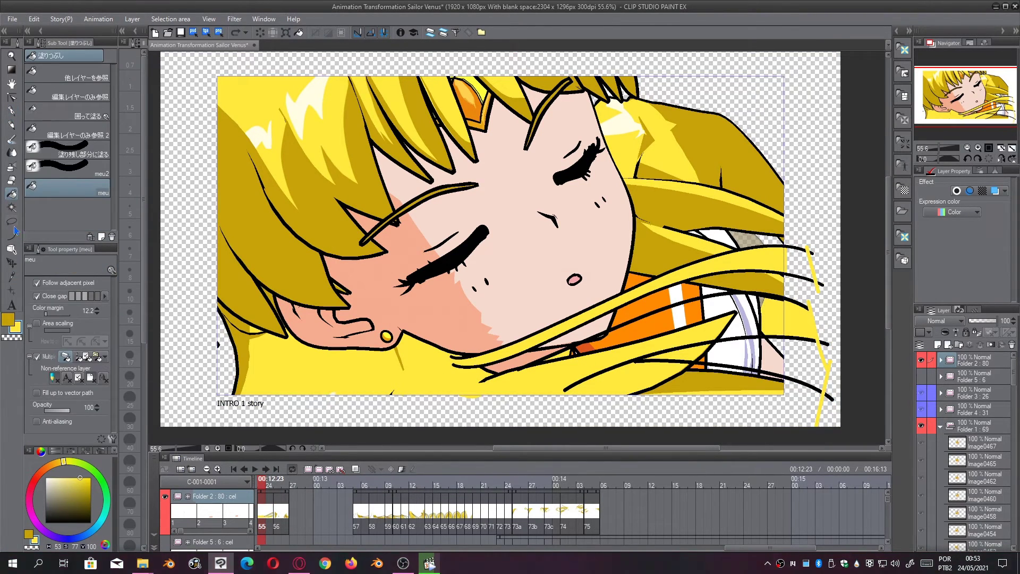
left_click(12, 222)
left_click_drag(485, 159, 820, 412)
key("g")
left_click(535, 403)
left_click(536, 392)
left_click(561, 427)
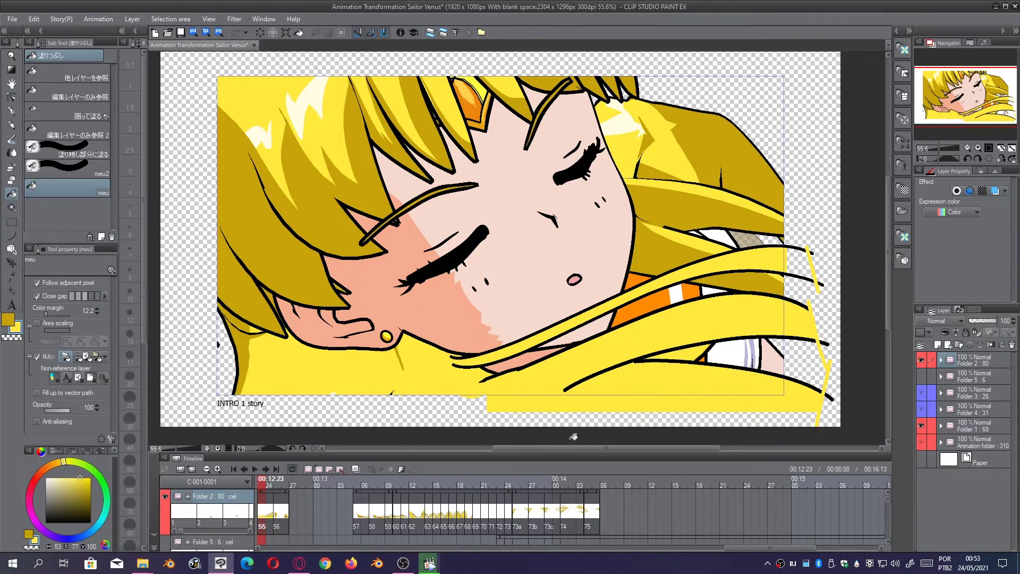
Lasso shadows under the chin and along the flowing strands of cel 55 and fill them with darker yellow
left_click(12, 222)
left_click(67, 111)
mouse_move(394, 322)
left_mouse_down()
mouse_move(671, 394)
mouse_move(584, 311)
left_mouse_up()
mouse_move(559, 401)
left_mouse_down()
mouse_move(840, 325)
mouse_move(566, 389)
left_mouse_up()
left_click_drag(495, 411, 621, 414)
left_click_drag(446, 370, 523, 366)
key("g")
key("x")
left_click(441, 359)
left_click(653, 345)
left_click(610, 403)
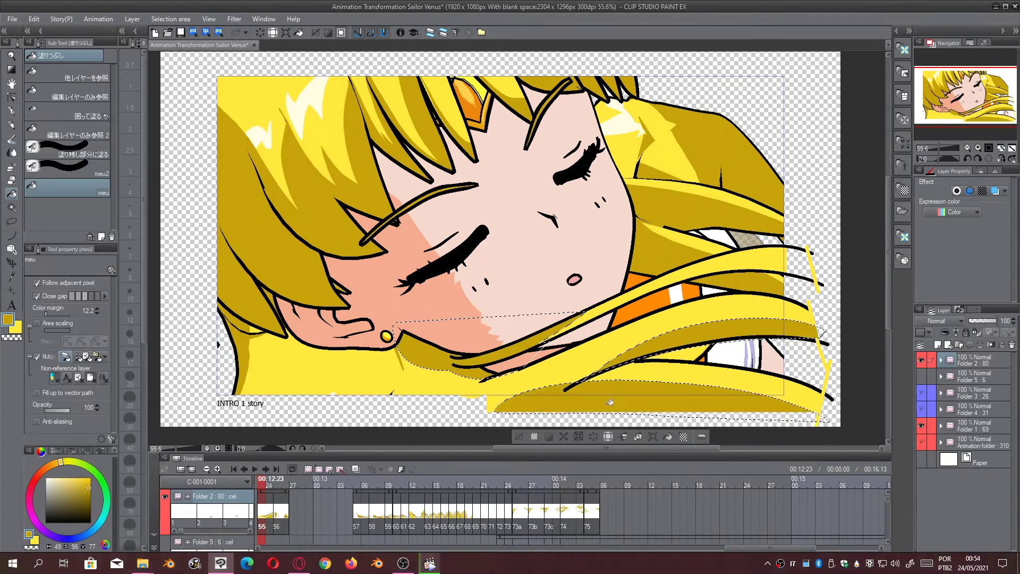
key("ctrl+d")
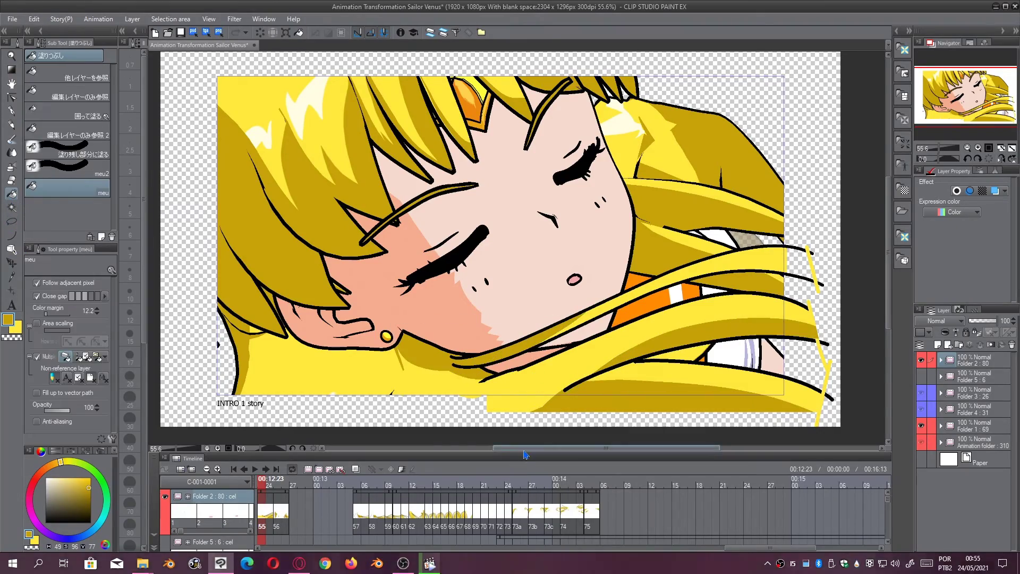
Lasso the tip of the upper flowing strand on cel 55 and fill it with darker yellow
key("m")
left_click_drag(760, 259, 812, 314)
key("g")
key("ctrl+d")
key("Left")
key("Left")
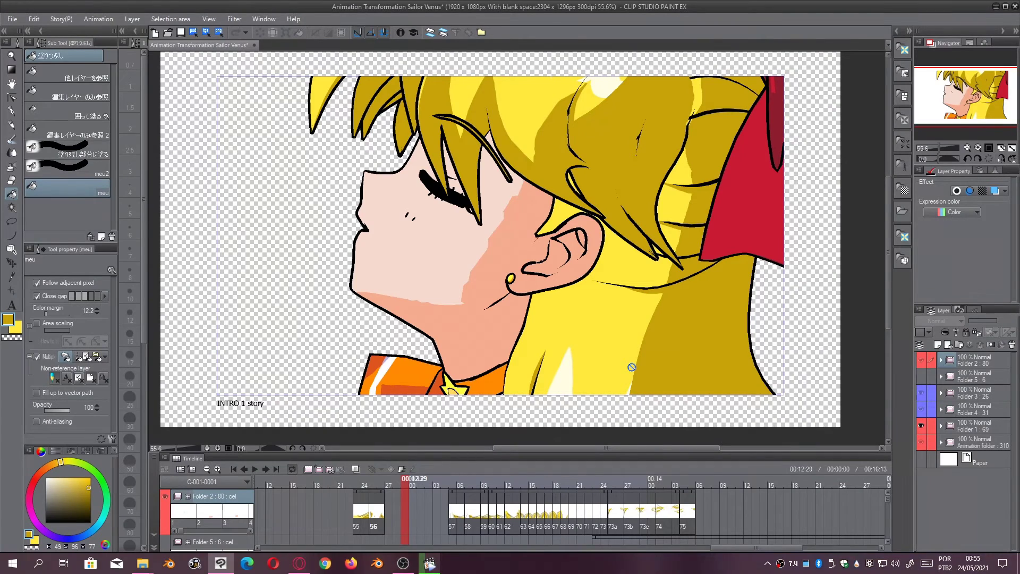
Return to the first frame of the animation and save the document
left_click(234, 470)
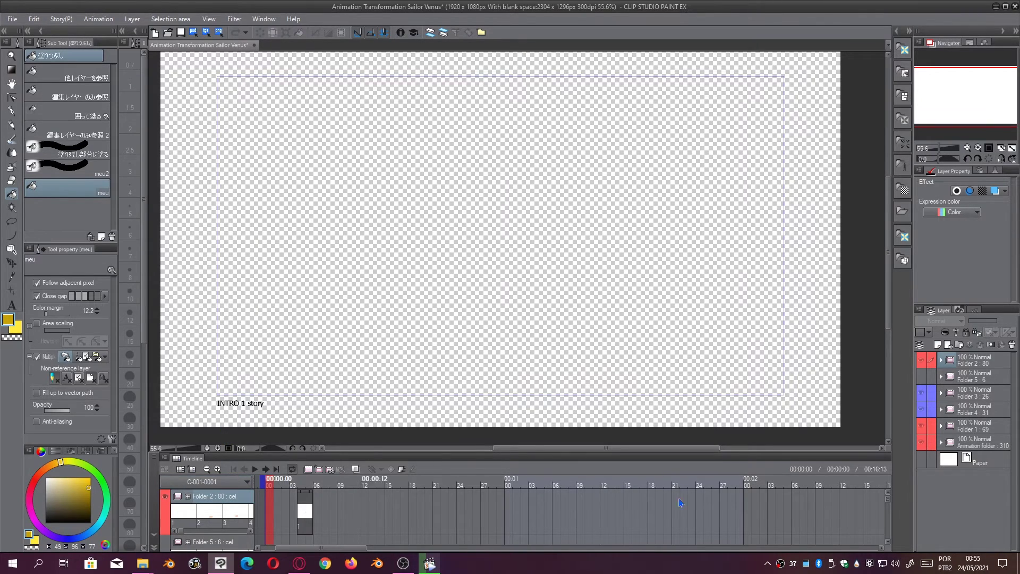
left_click(12, 20)
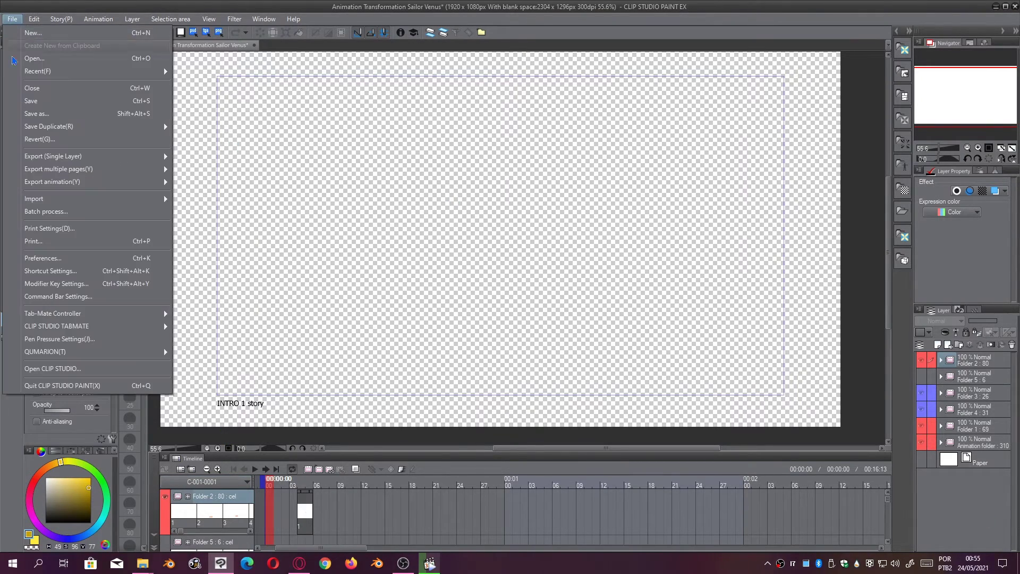
left_click(29, 106)
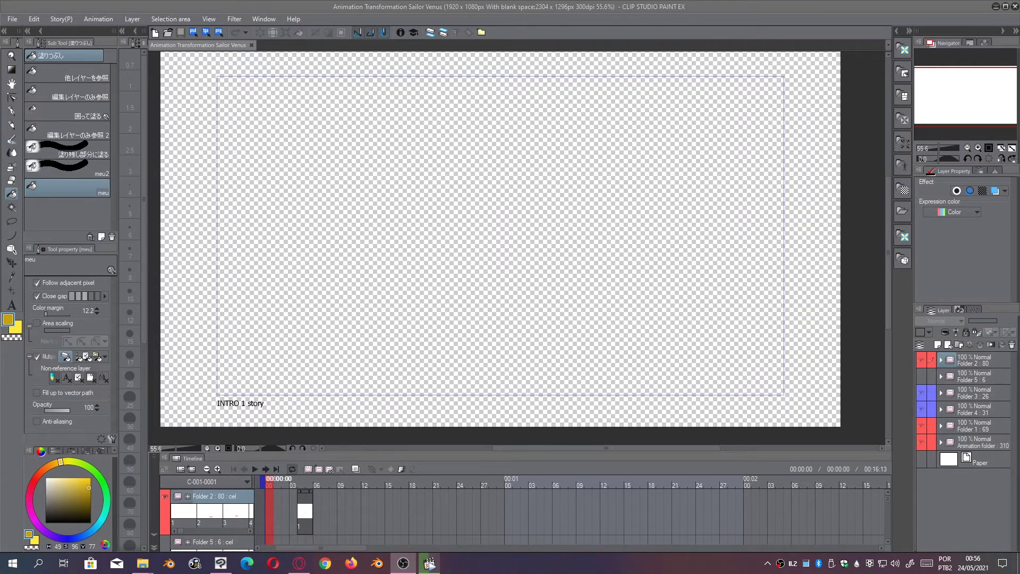
Export the animation as a PNG image sequence named C-001-0001 at 1920 x 1080 and 30 fps to the Animações Krita folder
left_click(99, 20)
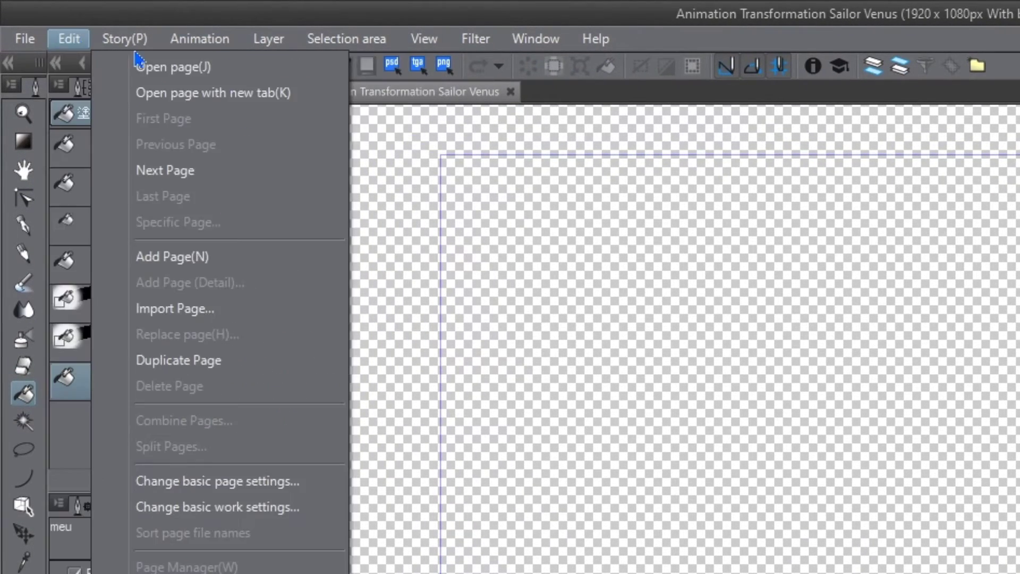
mouse_move(18, 34)
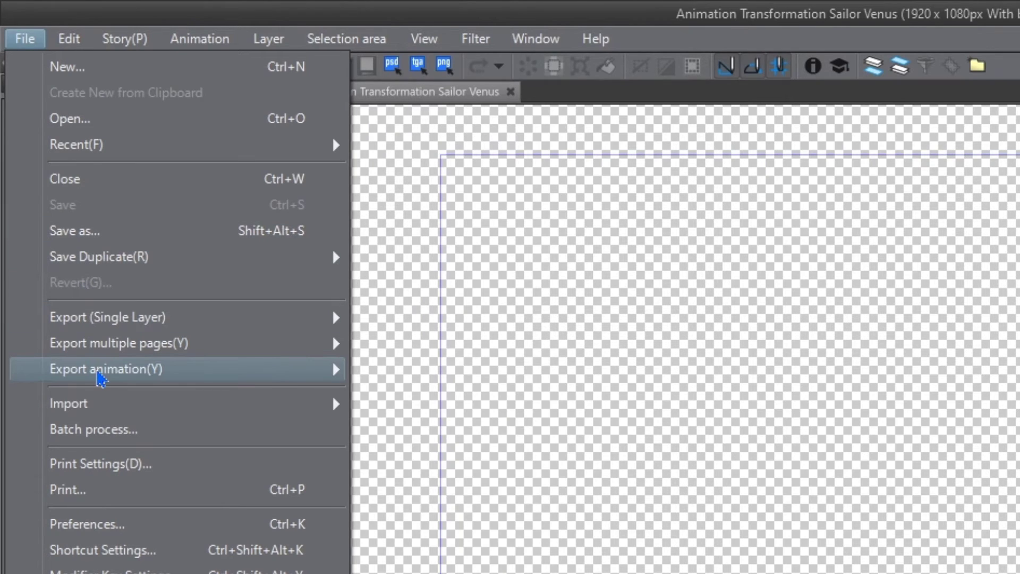
mouse_move(109, 369)
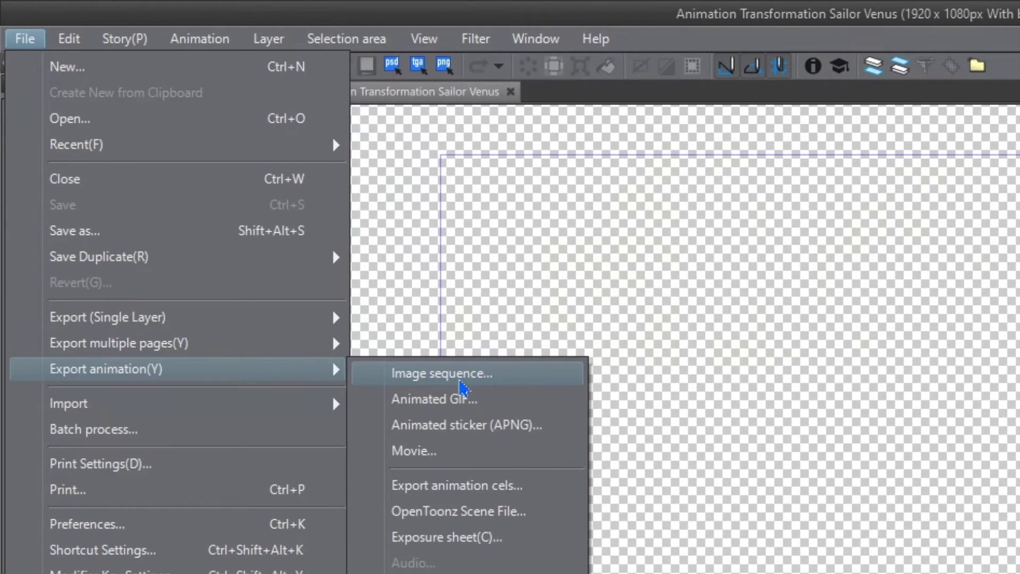
left_click(460, 387)
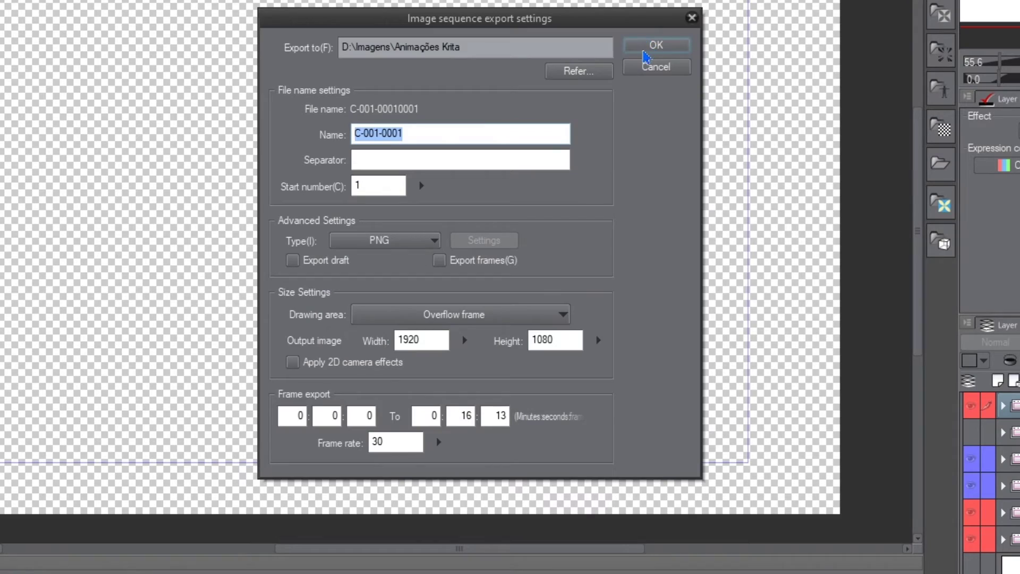
left_click(644, 48)
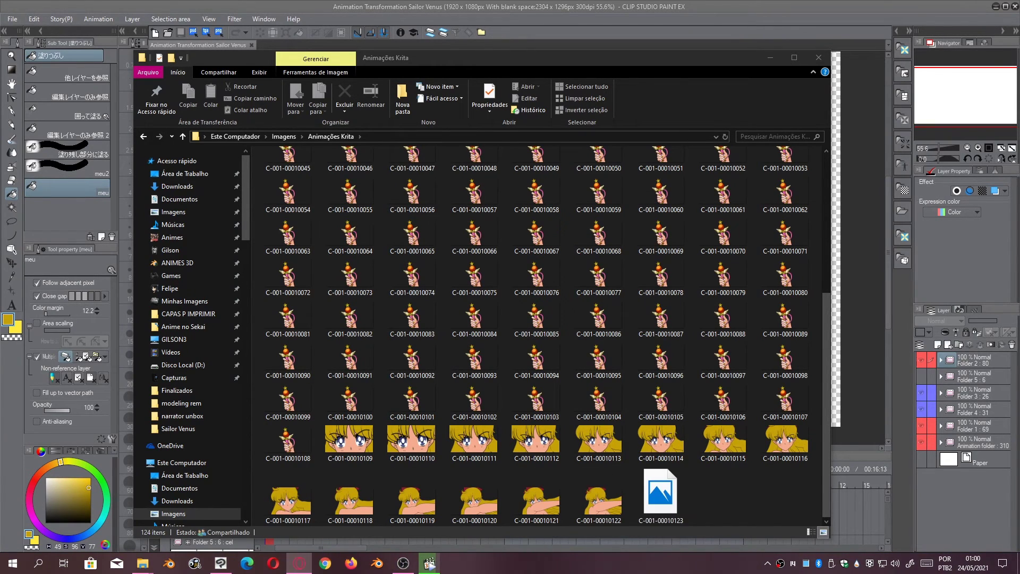
left_click(770, 58)
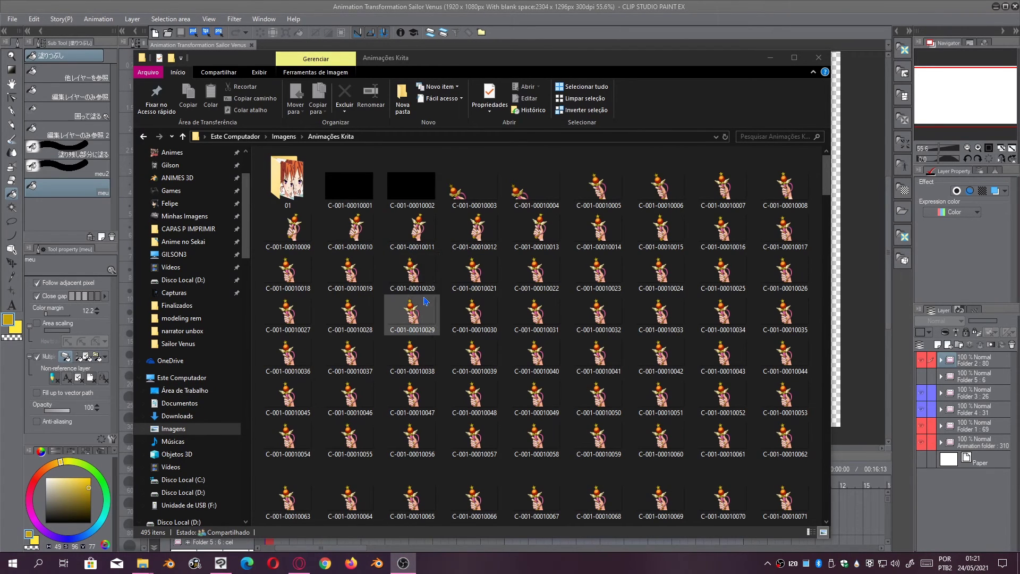
Switch to File Explorer and look through the exported PNG frames in Animações Krita from first to last
scroll(512, 270, "down", 15)
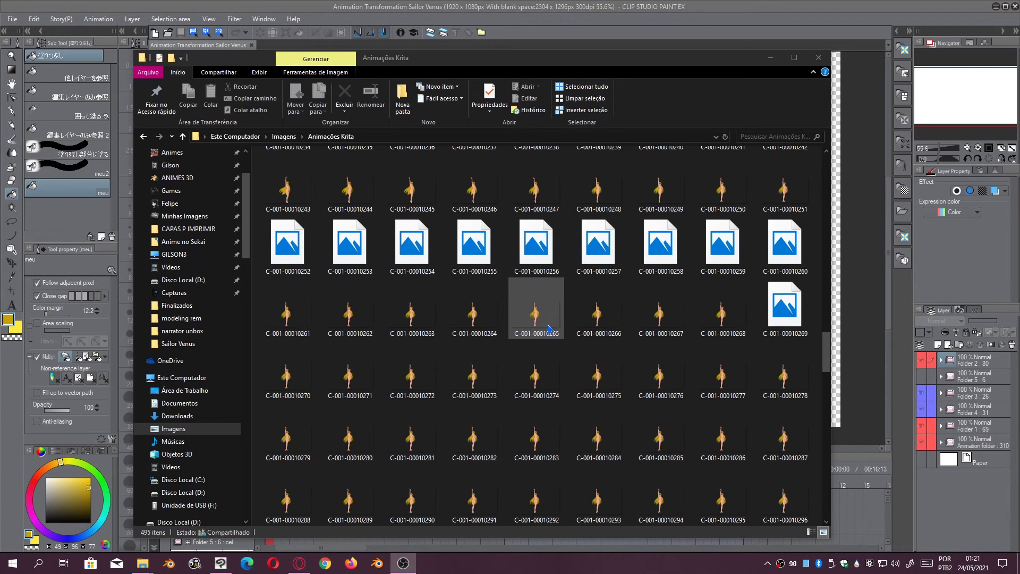
scroll(548, 328, "down", 12)
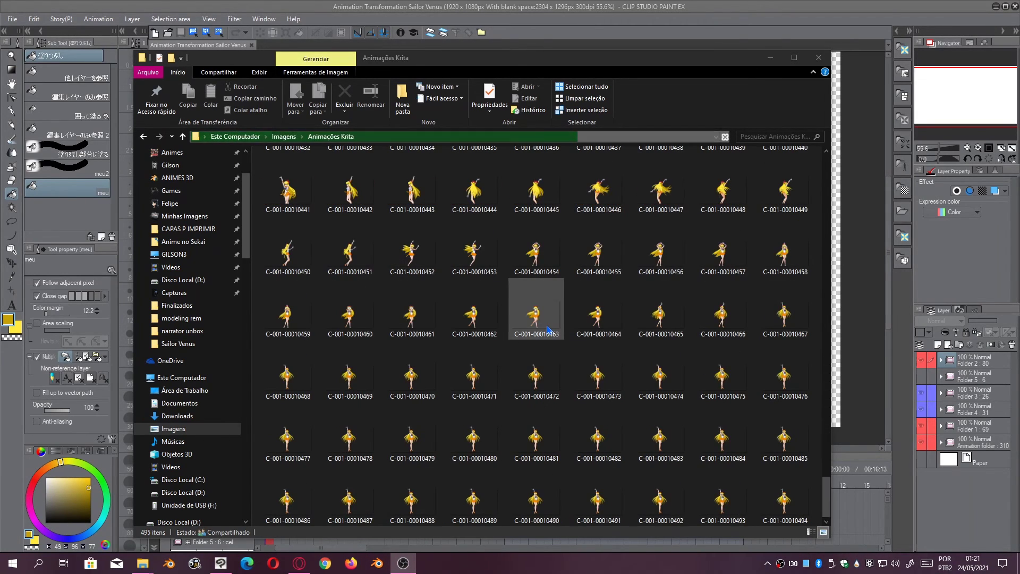
scroll(528, 393, "up", 9)
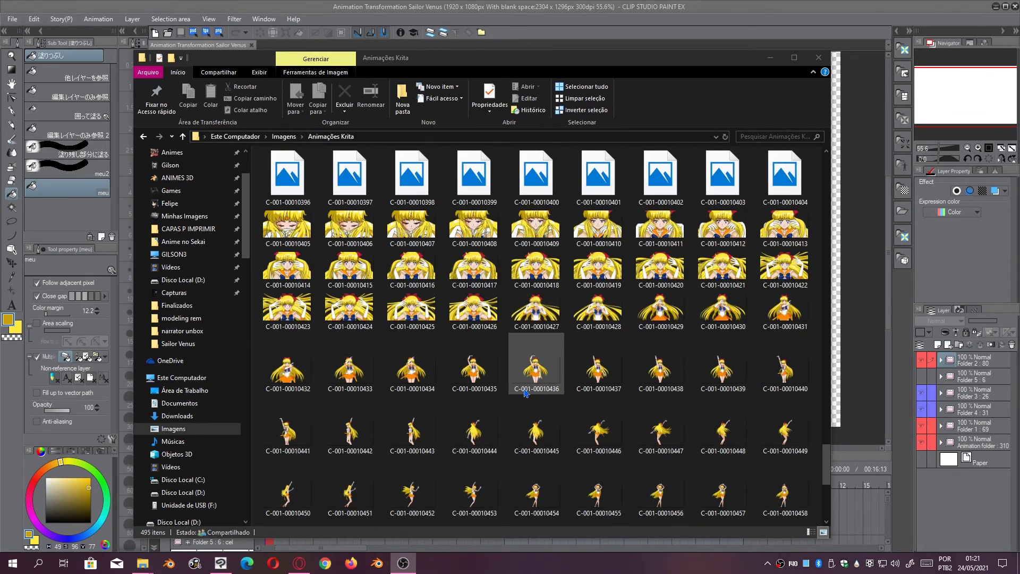
scroll(525, 386, "down", 5)
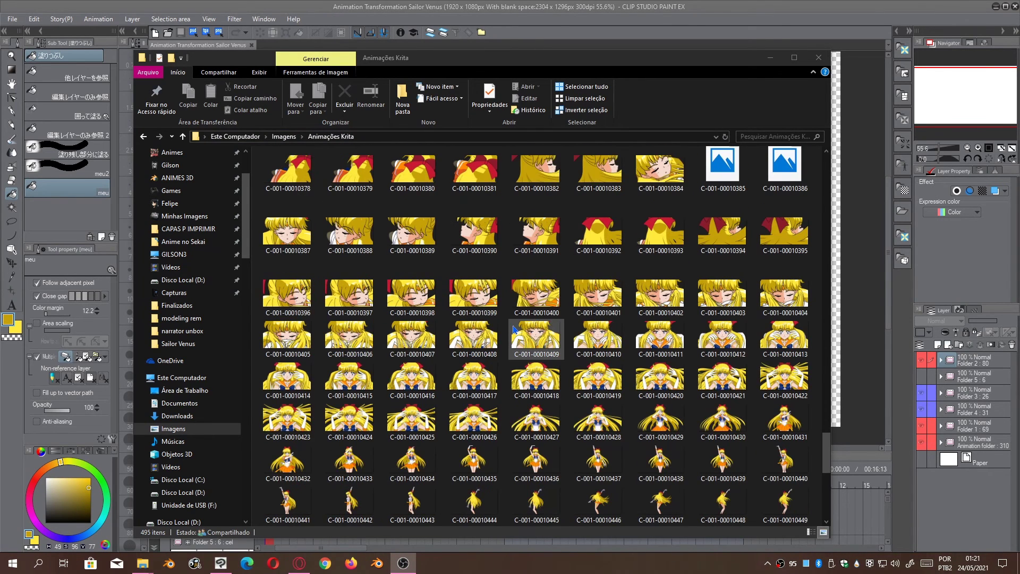
scroll(520, 326, "up", 3)
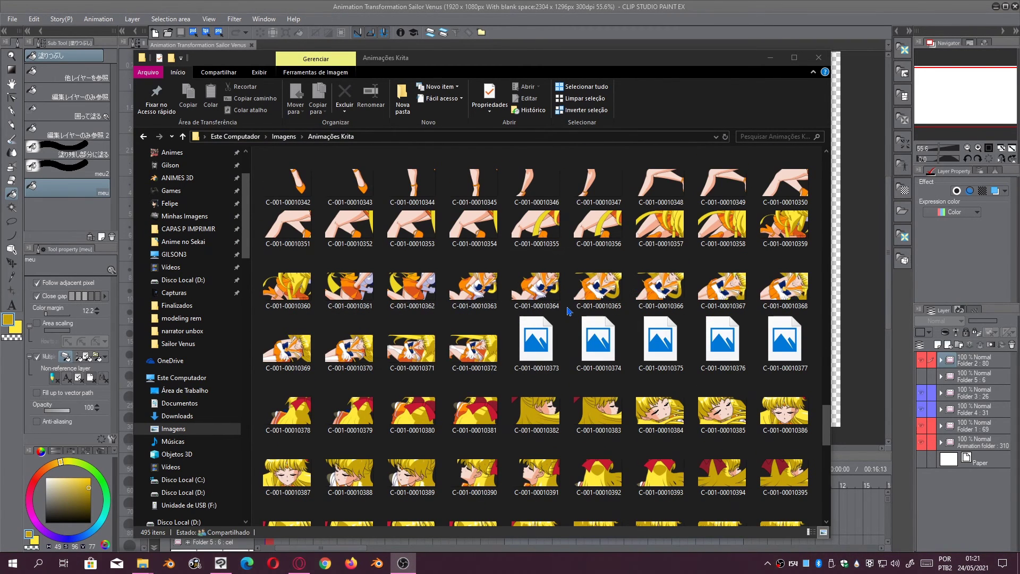
scroll(565, 311, "up", 7)
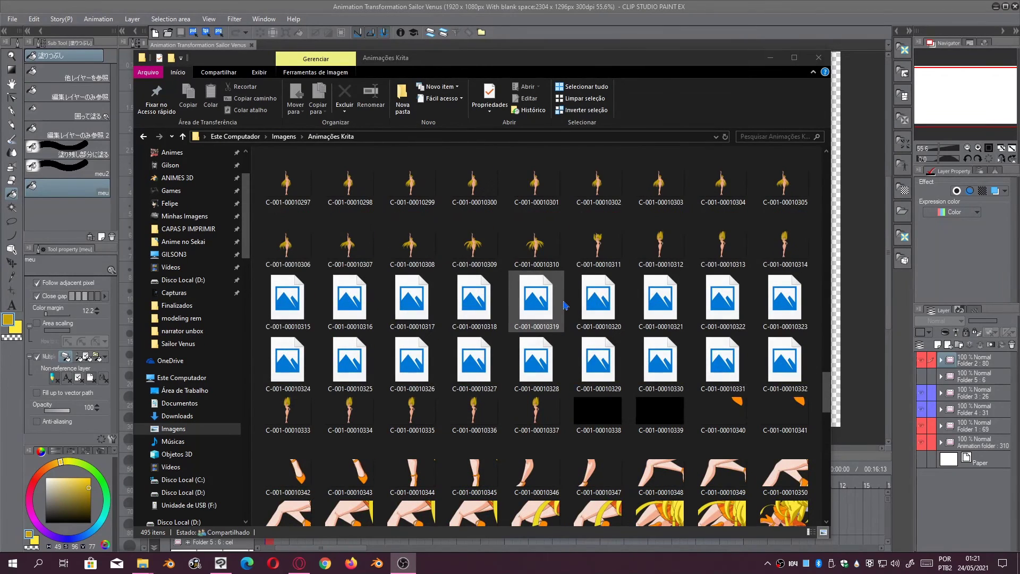
scroll(566, 305, "up", 10)
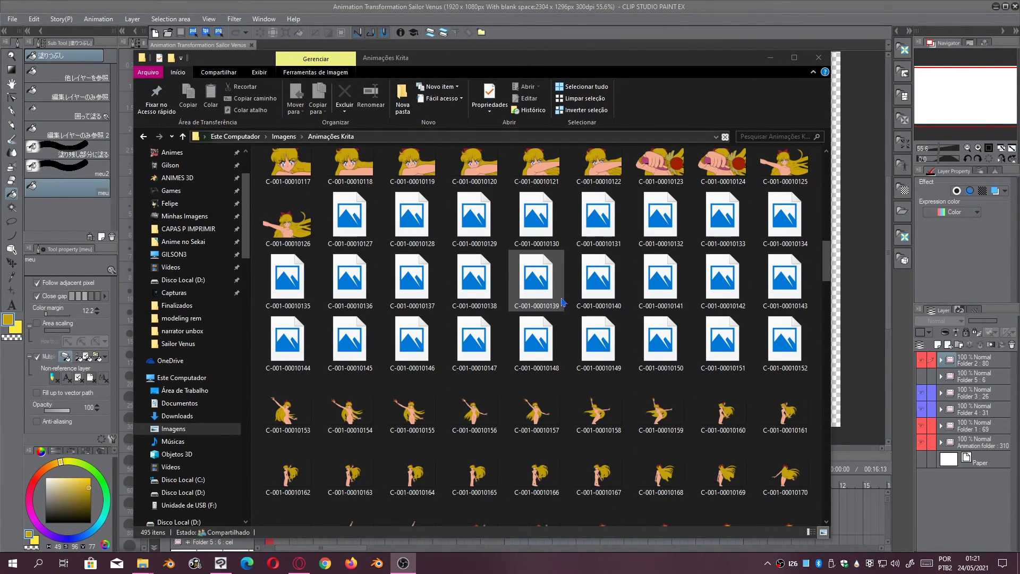
scroll(564, 303, "up", 10)
scroll(563, 302, "down", 20)
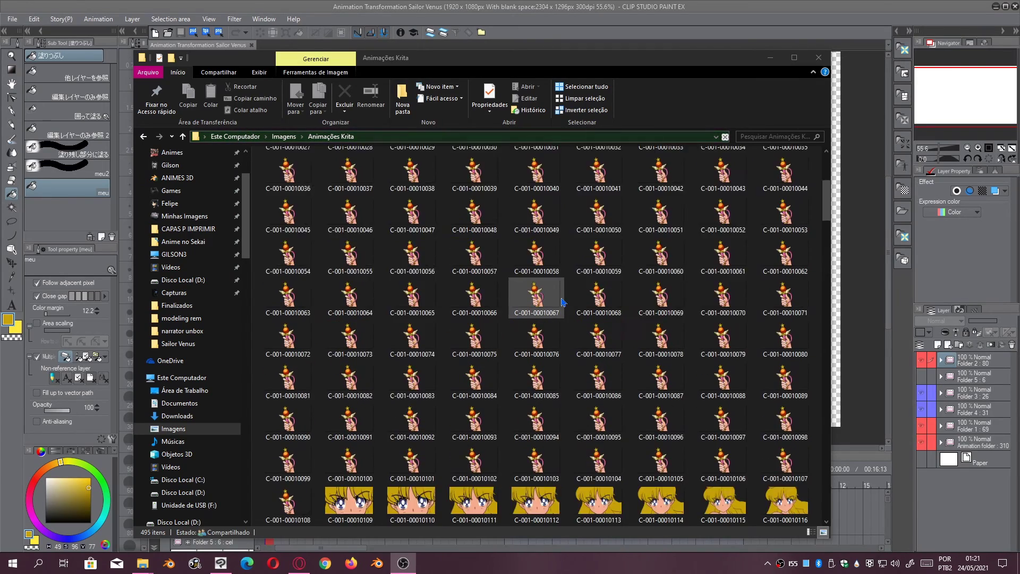
scroll(561, 302, "down", 8)
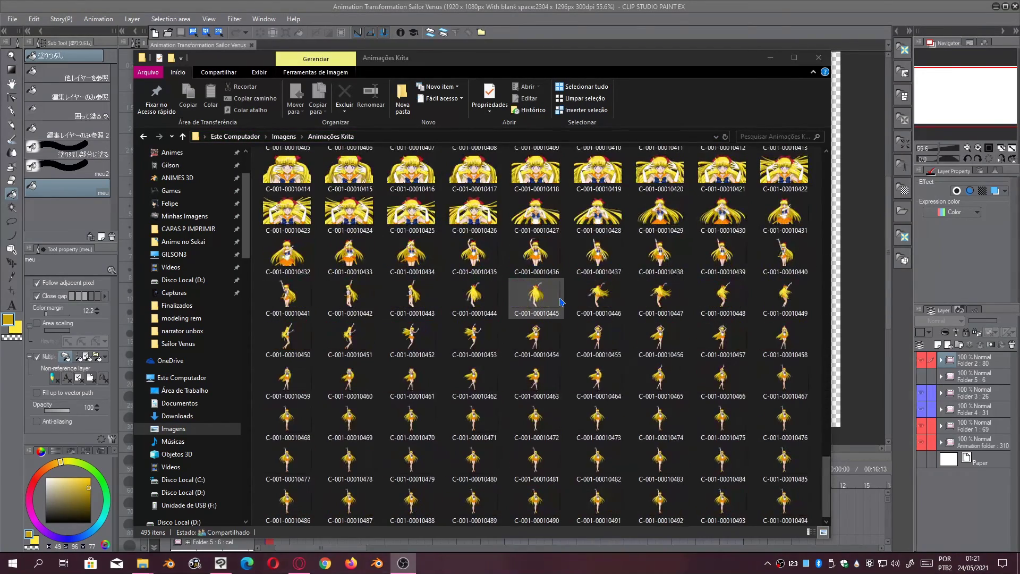
scroll(559, 304, "up", 20)
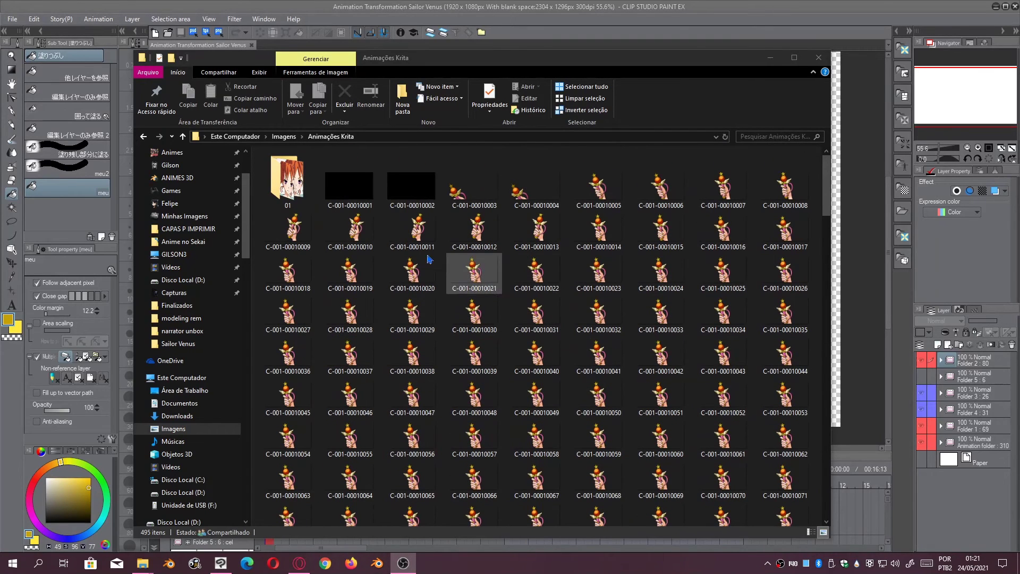
left_click(349, 192)
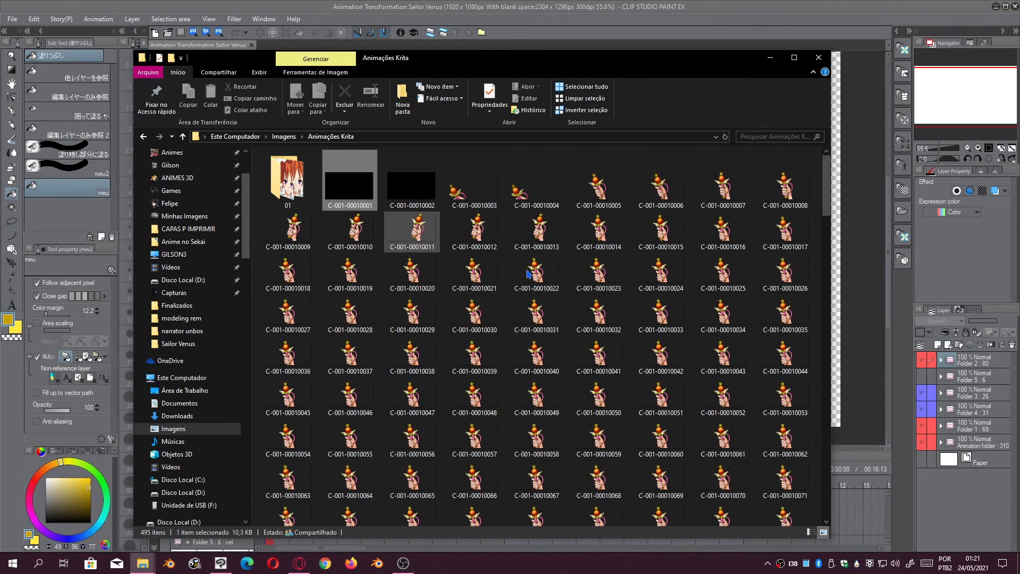
scroll(536, 255, "down", 10)
scroll(542, 295, "down", 20)
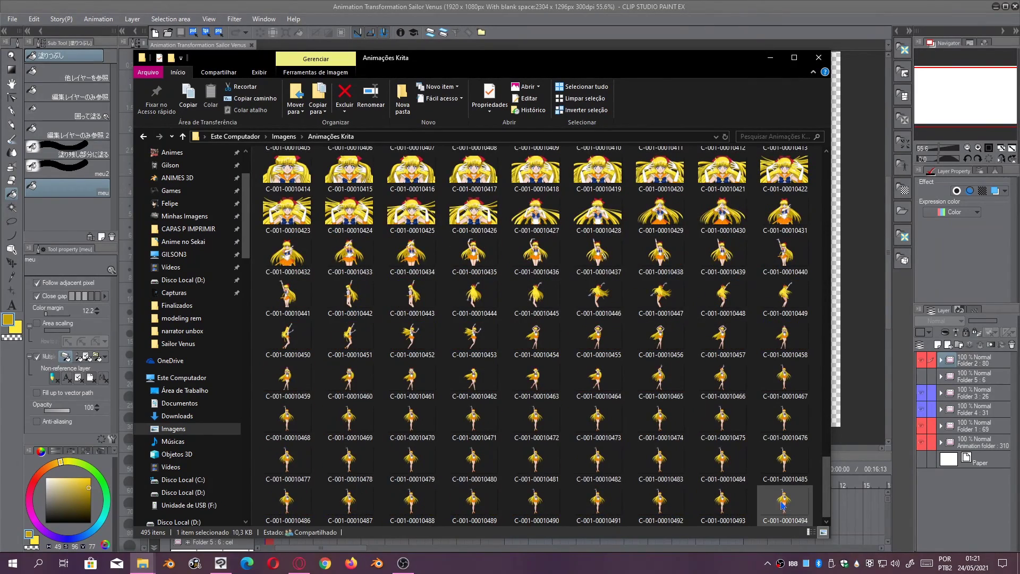
scroll(535, 341, "up", 20)
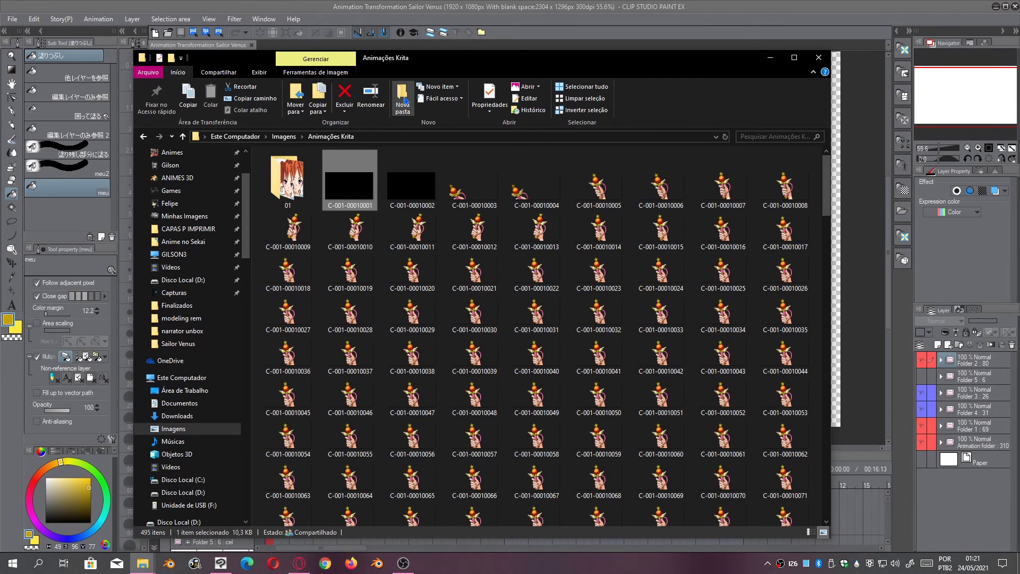
Create a new folder named Sequence in the Animações Krita folder
left_click(404, 101)
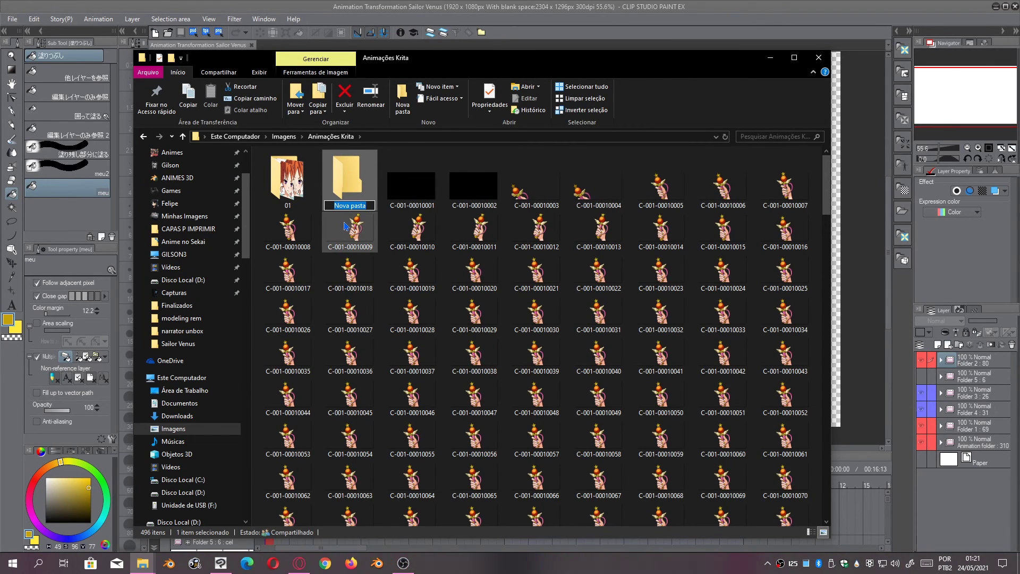
type("S")
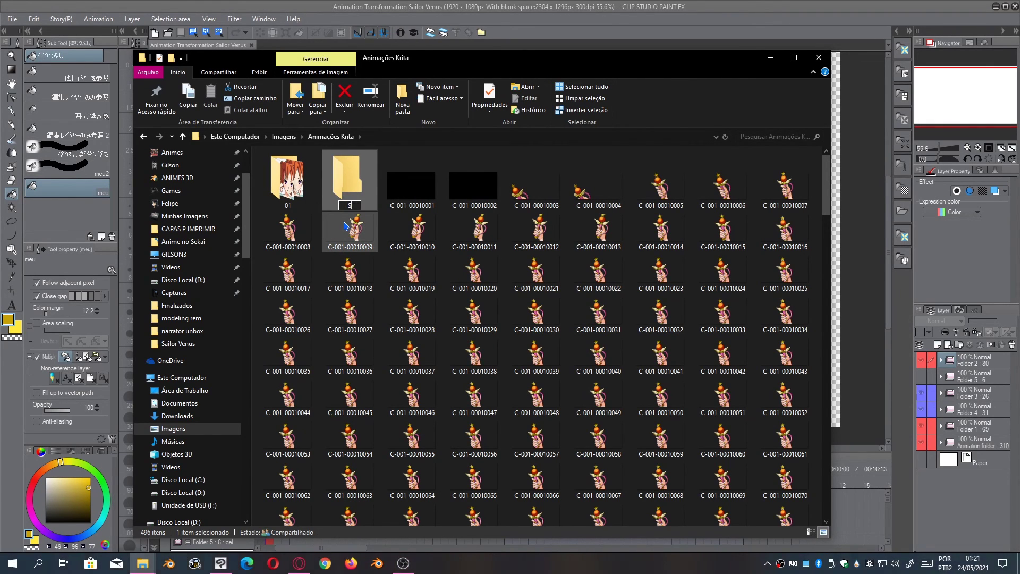
type("equence")
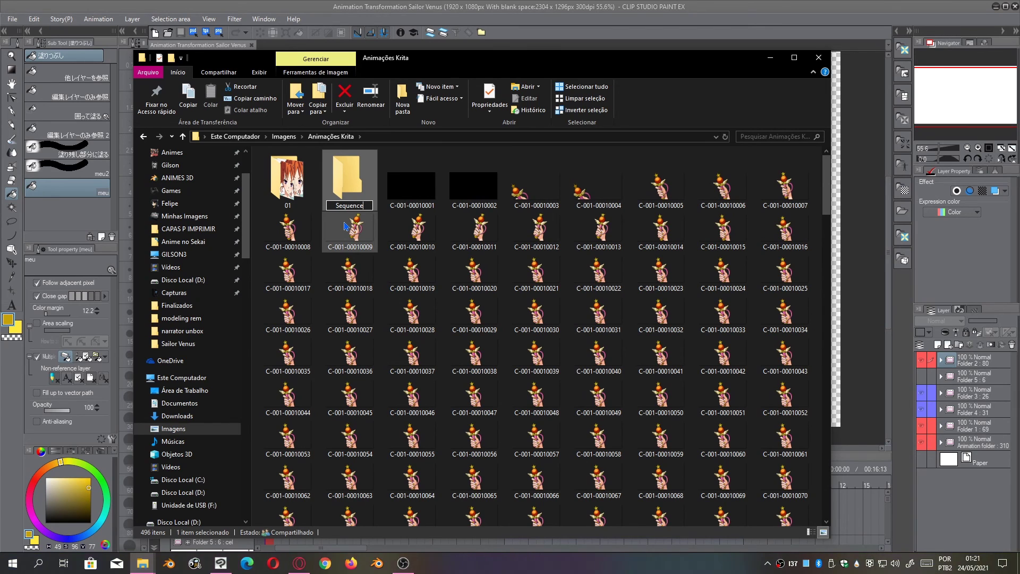
key("Return")
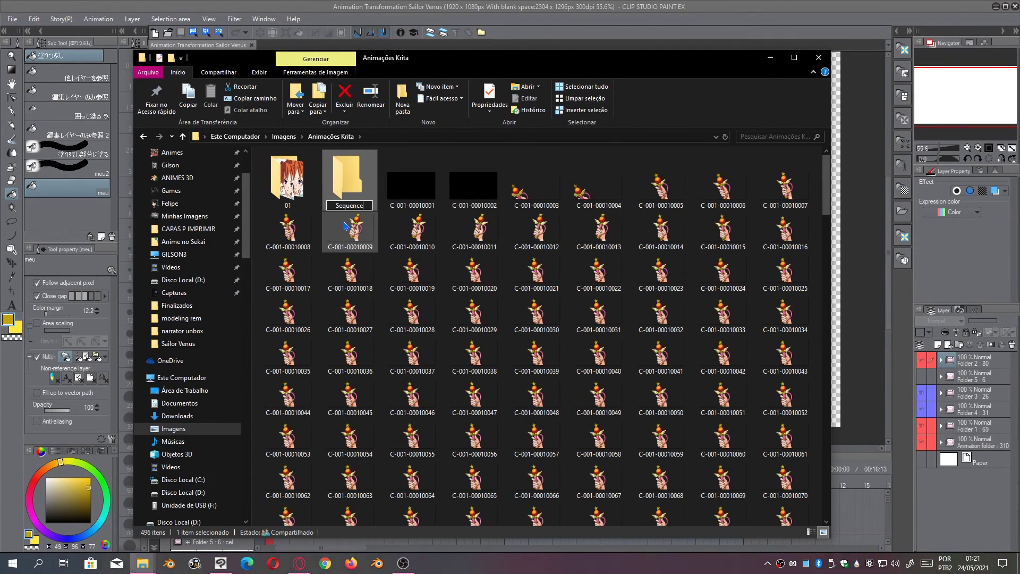
left_click(393, 189)
scroll(540, 277, "down", 3)
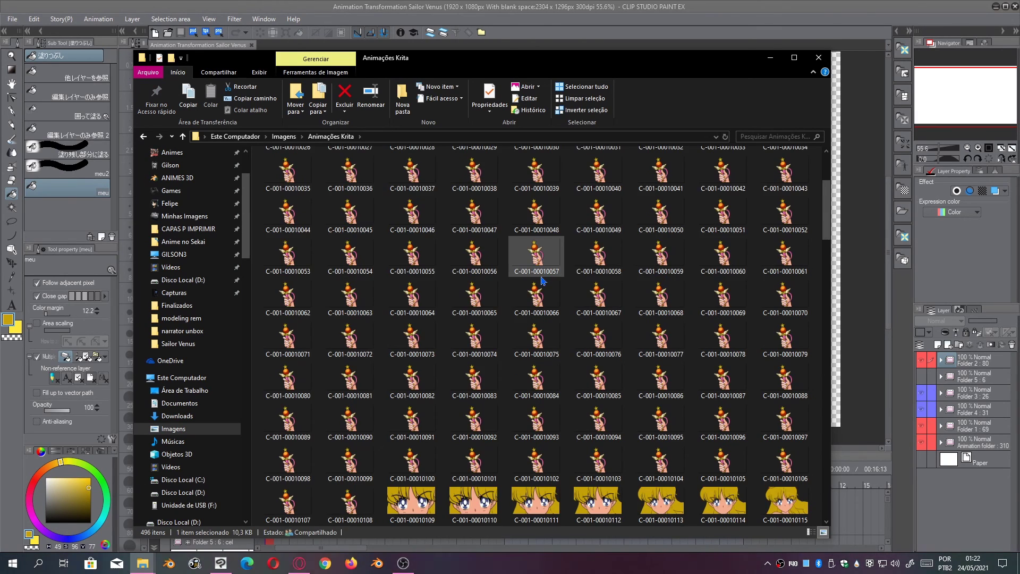
scroll(540, 281, "down", 20)
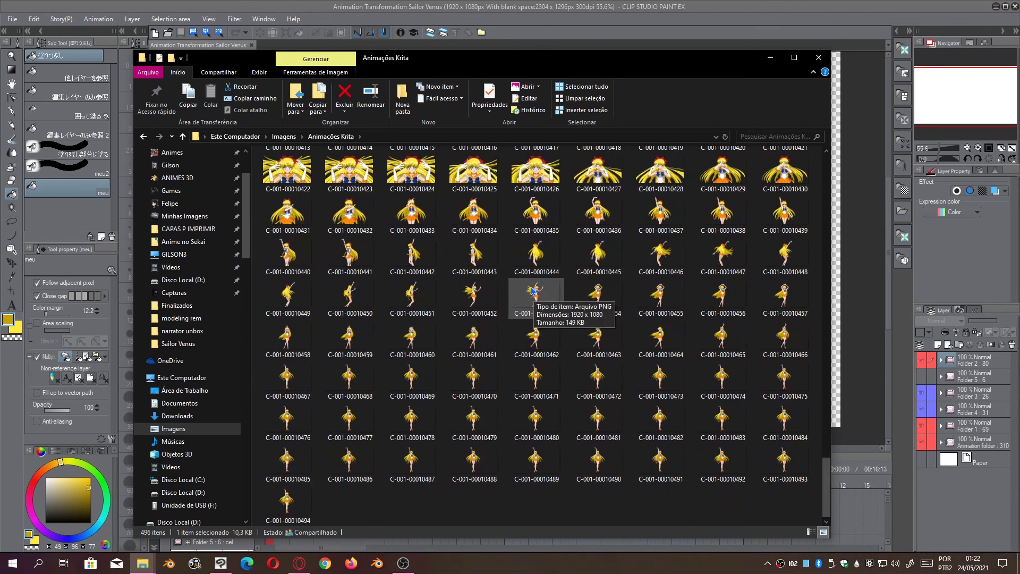
left_click(299, 508, "shift")
scroll(435, 284, "up", 10)
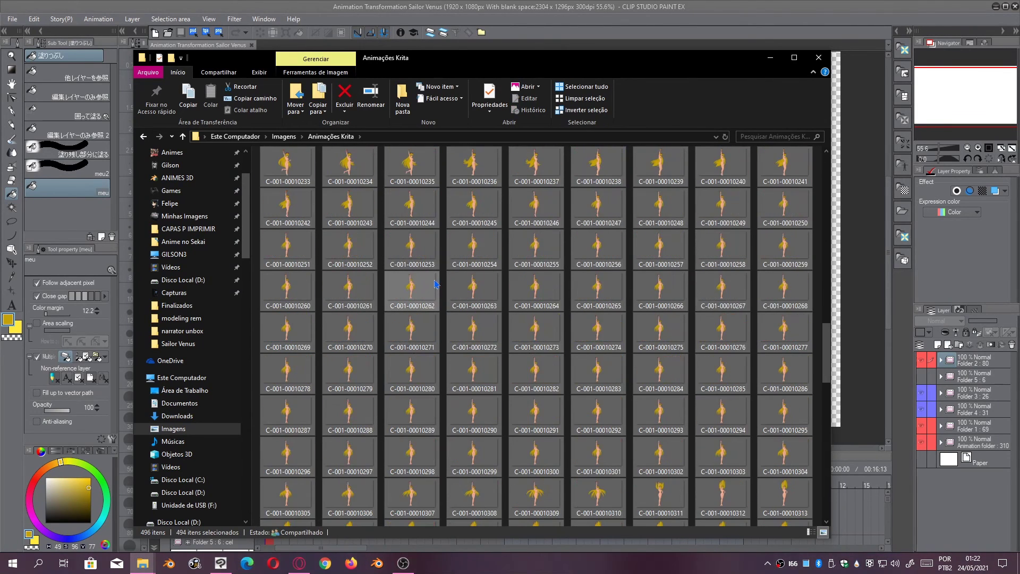
scroll(435, 284, "up", 15)
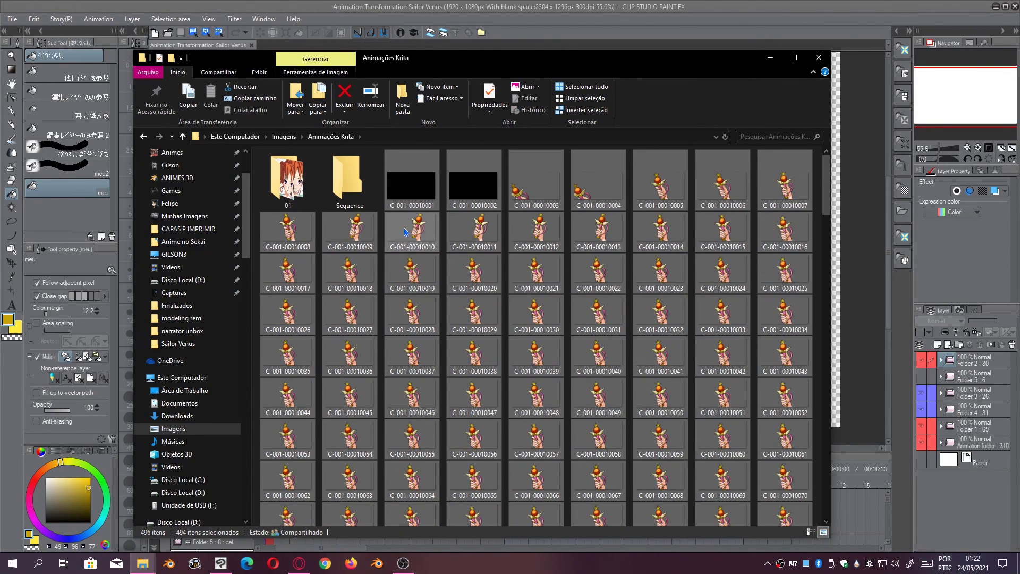
left_click_drag(405, 188, 350, 190)
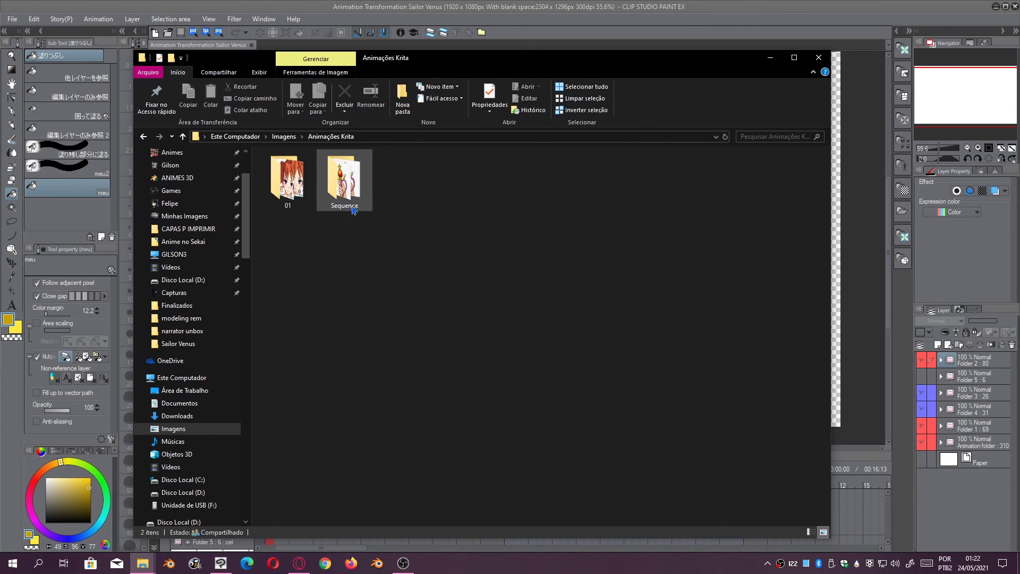
double_click(353, 209)
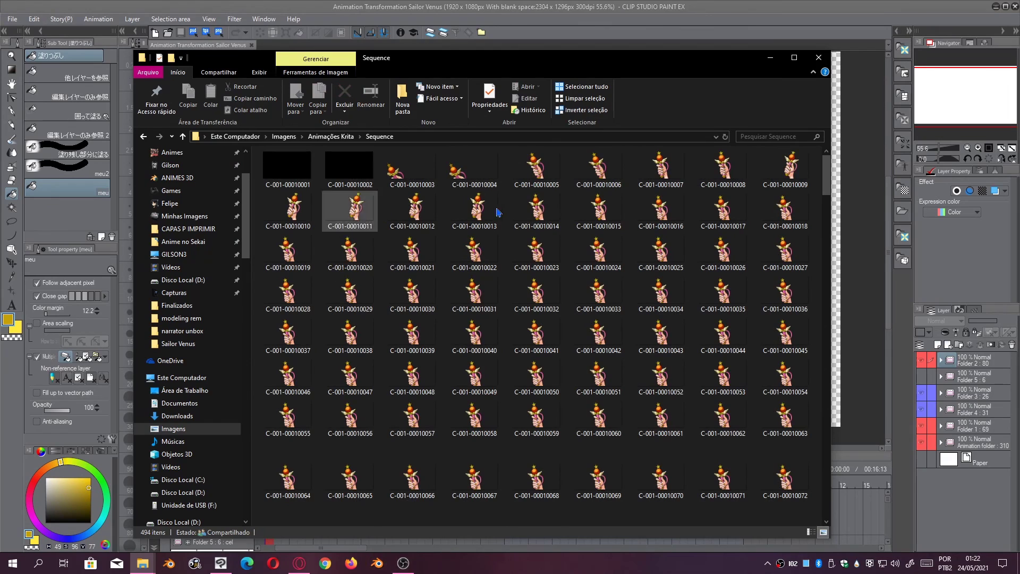